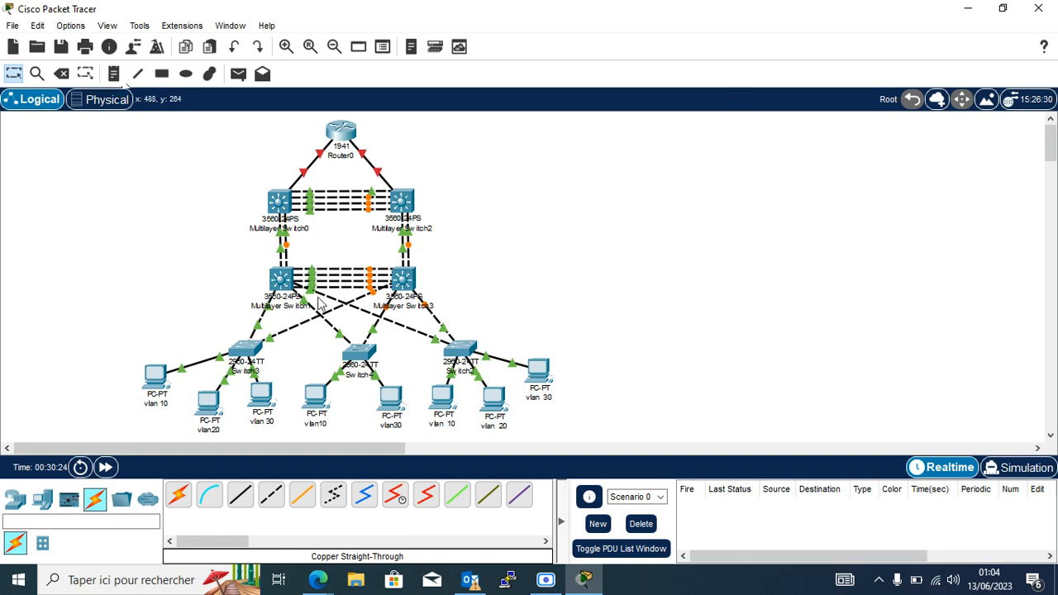
Place a canvas note beside the topology starting with 'vlan 10: 192.168.10.0 /24'.
{"action": "left_click", "coordinate": [113, 73]}
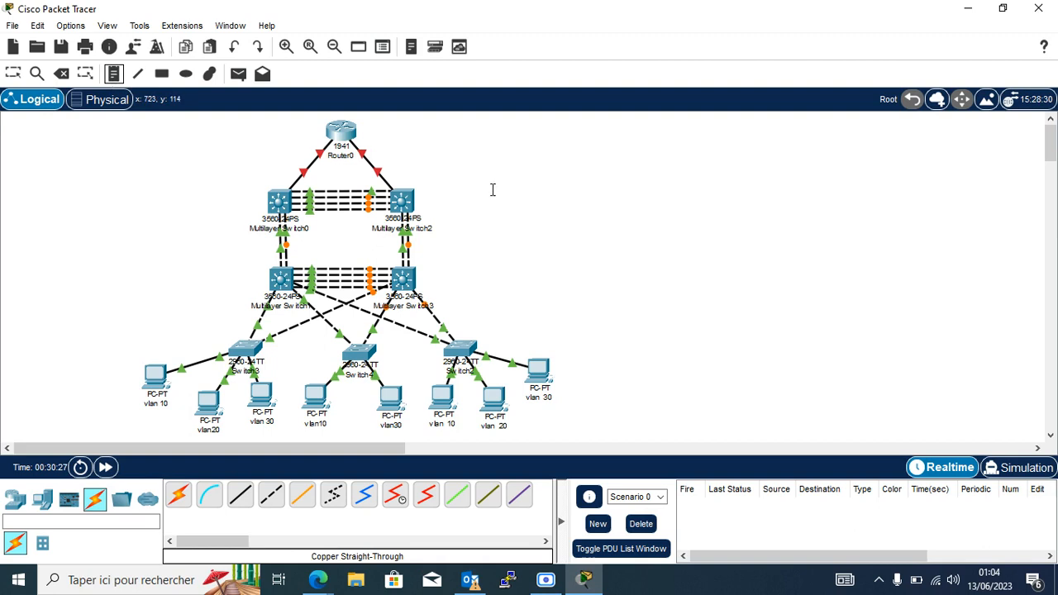
{"action": "left_click", "coordinate": [504, 185]}
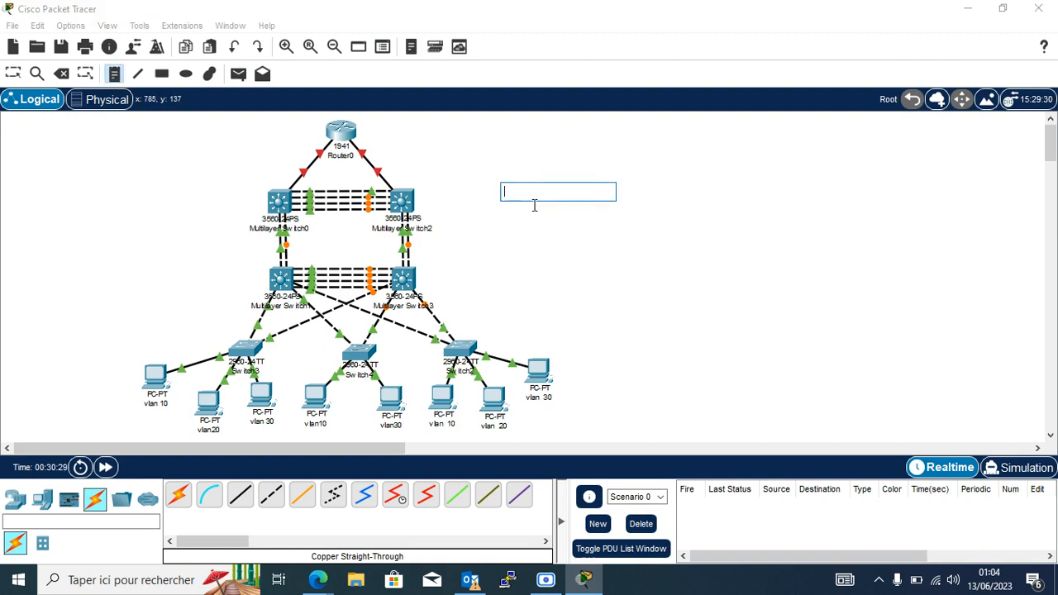
{"action": "type", "text": "vlan 10: 192"}
{"action": "key", "text": "Return"}
{"action": "type", "text": ".168.10.0 /"}
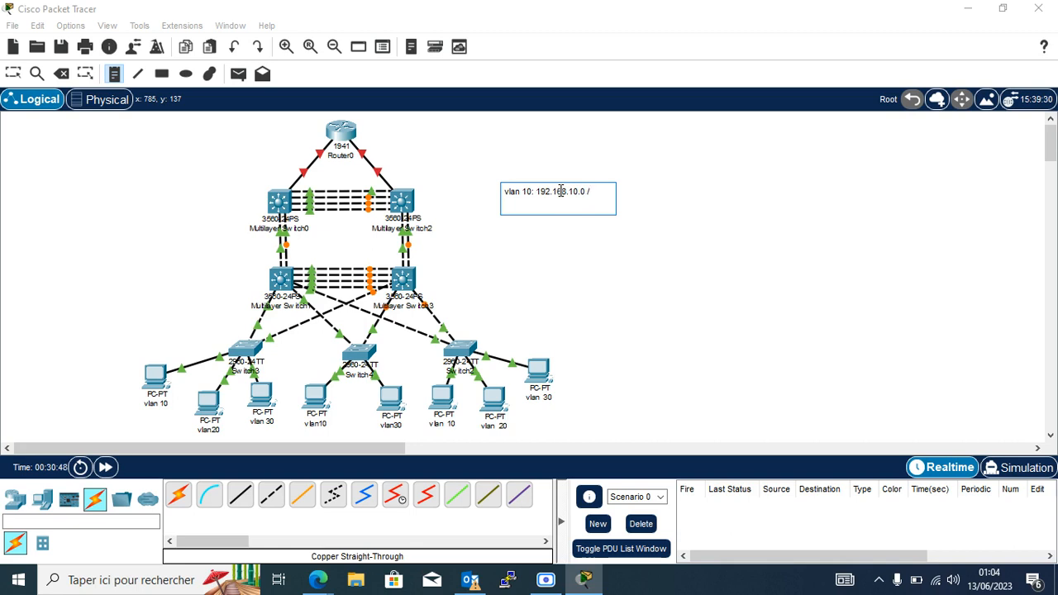
{"action": "type", "text": "24"}
Add the vlan 20 and vlan 30 subnet lines to the note and commit it.
{"action": "key", "text": "Return"}
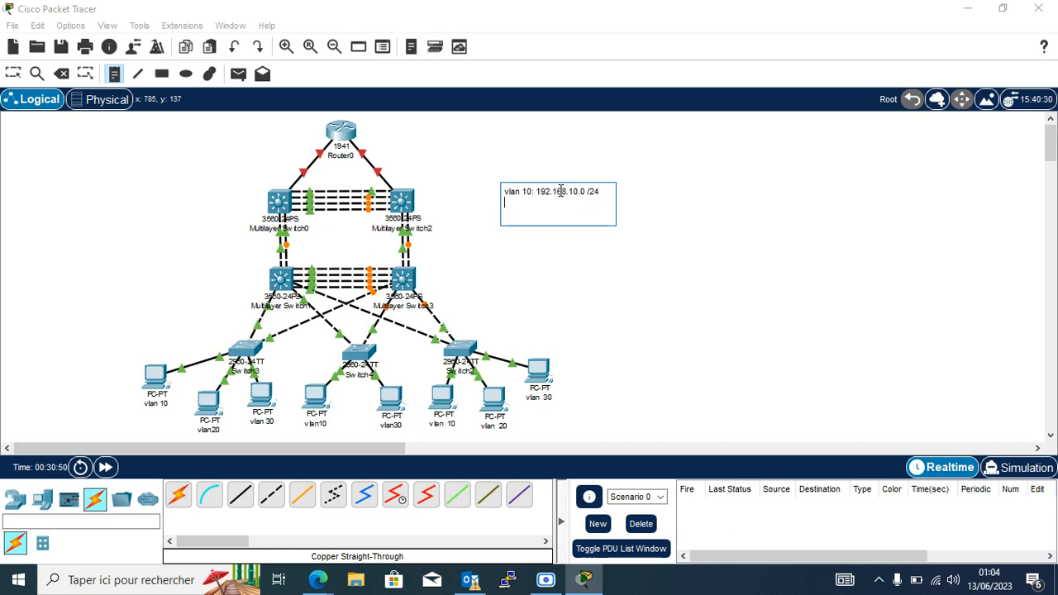
{"action": "type", "text": "passerelle"}
{"action": "key", "text": "BackSpace"}
{"action": "key", "text": "BackSpace"}
{"action": "key", "text": "BackSpace"}
{"action": "key", "text": "BackSpace"}
{"action": "key", "text": "BackSpace"}
{"action": "key", "text": "BackSpace"}
{"action": "key", "text": "BackSpace"}
{"action": "key", "text": "BackSpace"}
{"action": "key", "text": "BackSpace"}
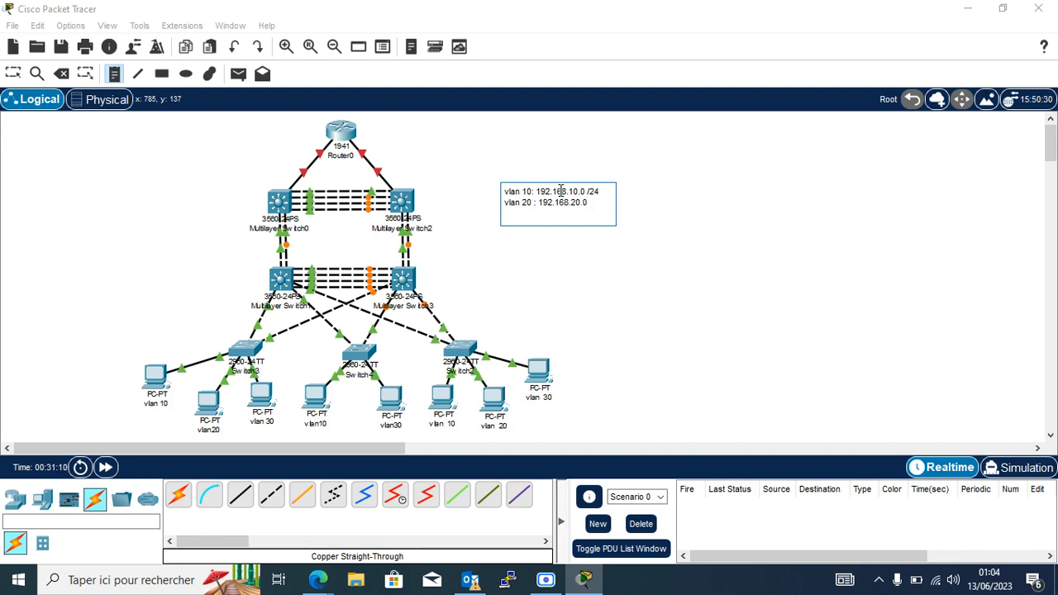
{"action": "type", "text": "/24"}
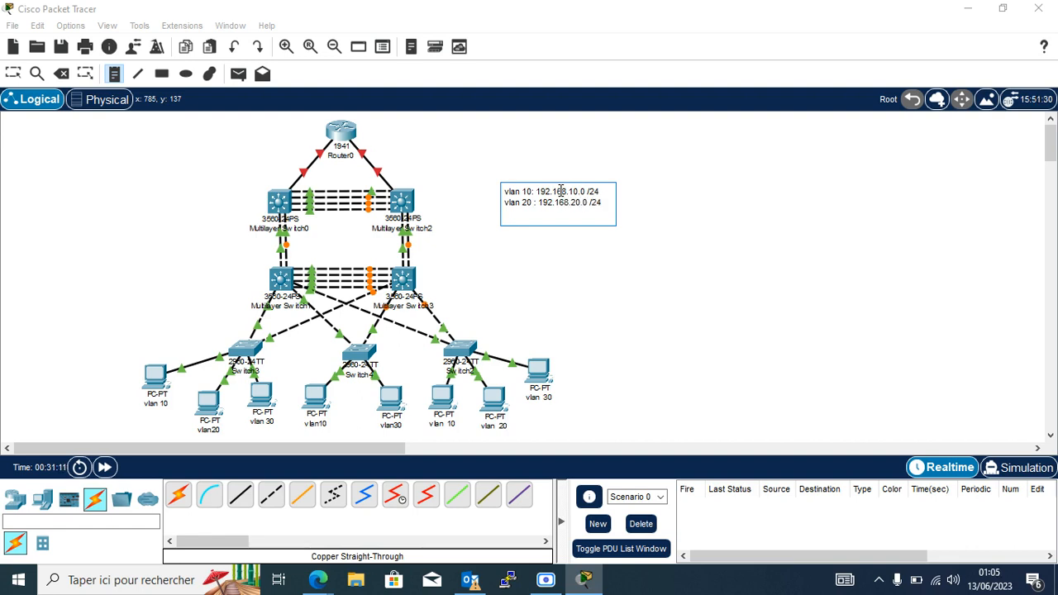
{"action": "key", "text": "Return"}
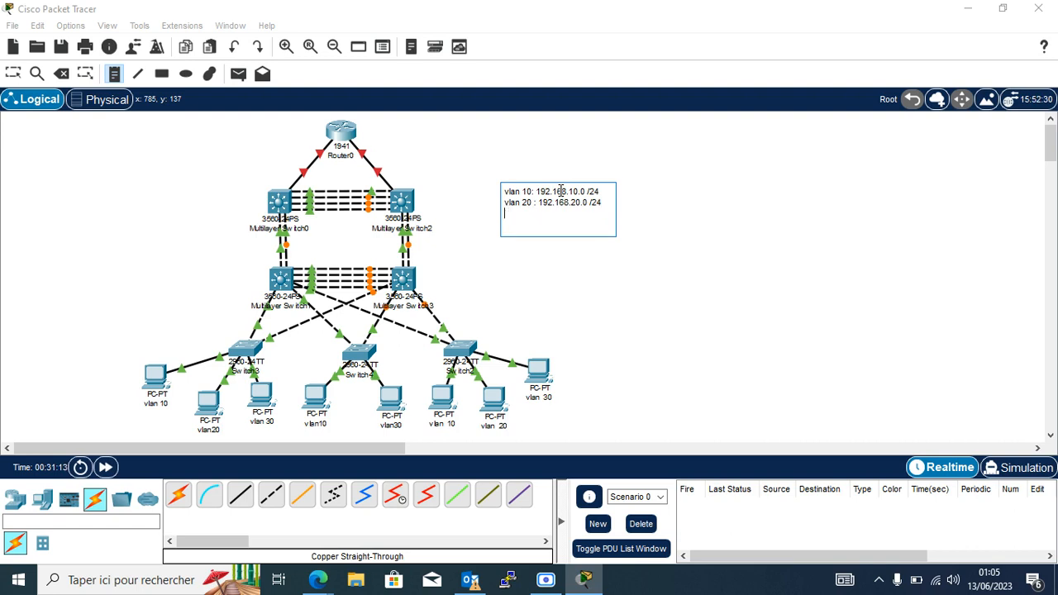
{"action": "type", "text": "vlan 30 : 192.168.30.0 /24"}
{"action": "left_click", "coordinate": [606, 266]}
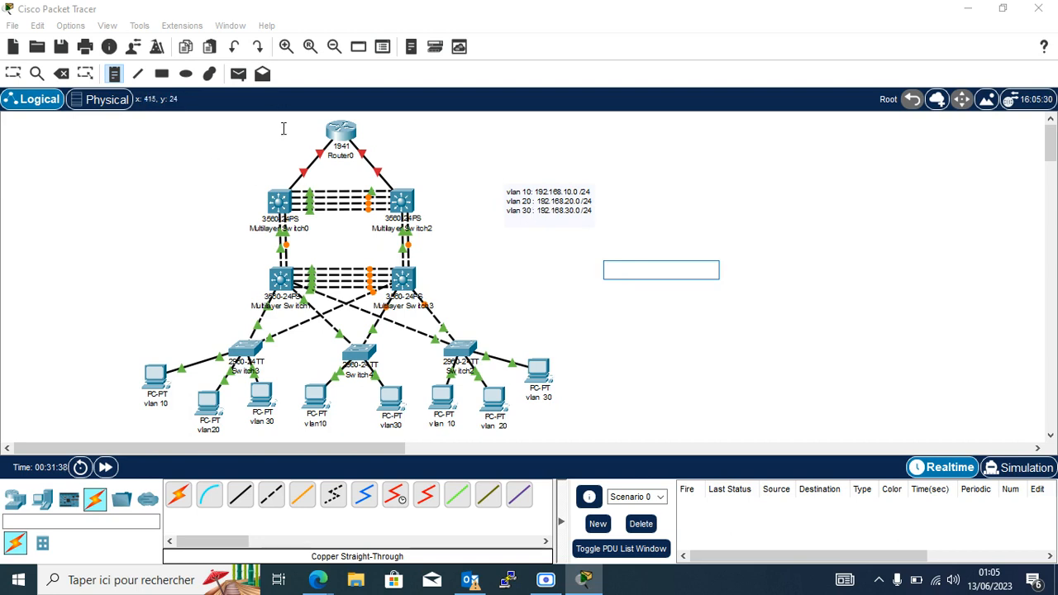
Discard the extra empty note by returning to the Select tool.
{"action": "left_click", "coordinate": [12, 73]}
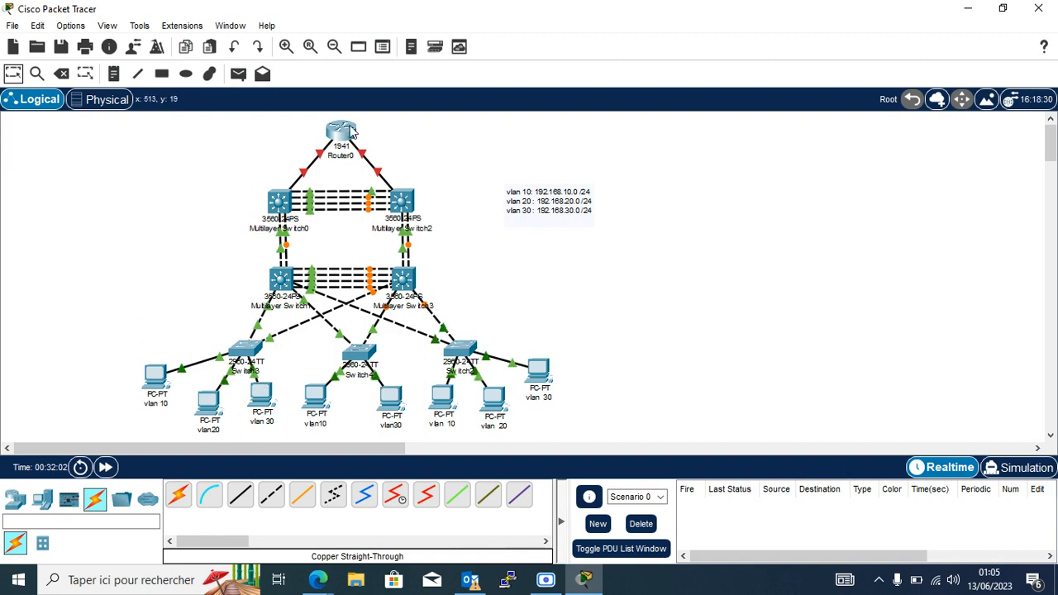
{"action": "mouse_move", "coordinate": [353, 127]}
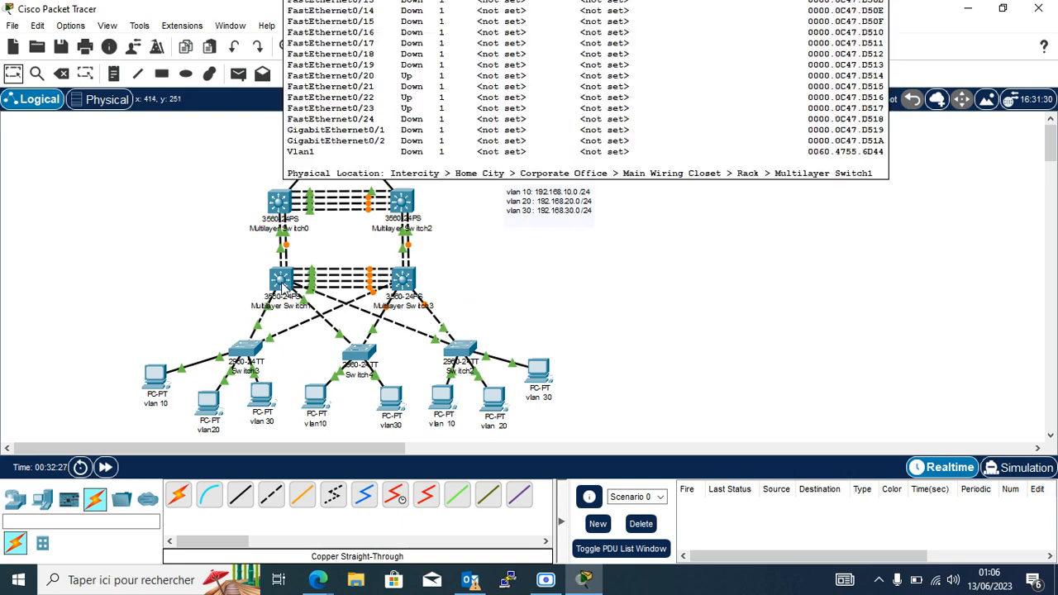
Decline Multilayer Switch1's initial configuration dialog with 'n' in the CLI, then close its window.
{"action": "mouse_move", "coordinate": [281, 284]}
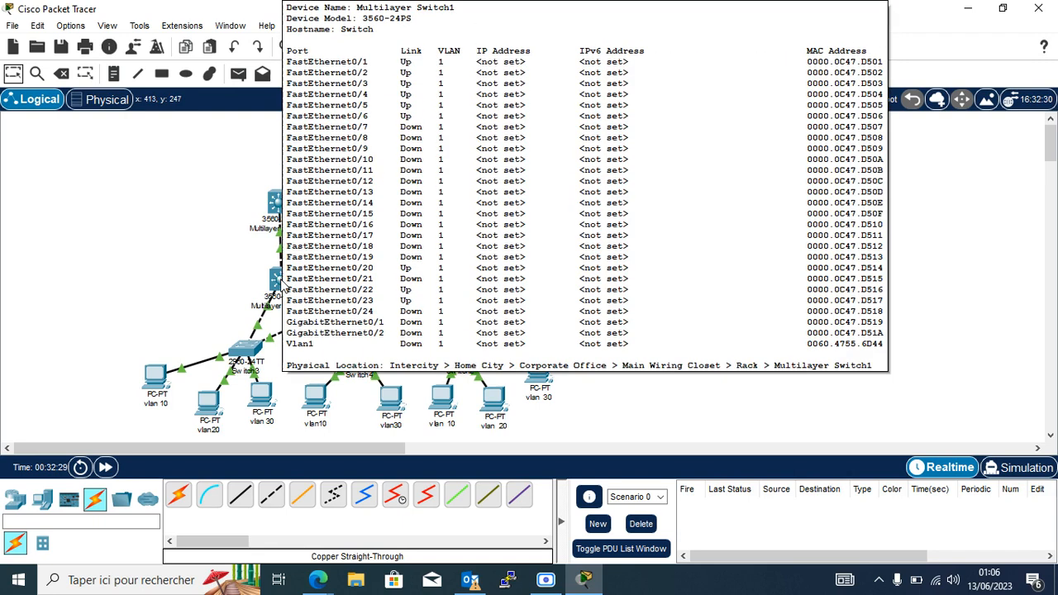
{"action": "left_click", "coordinate": [282, 285]}
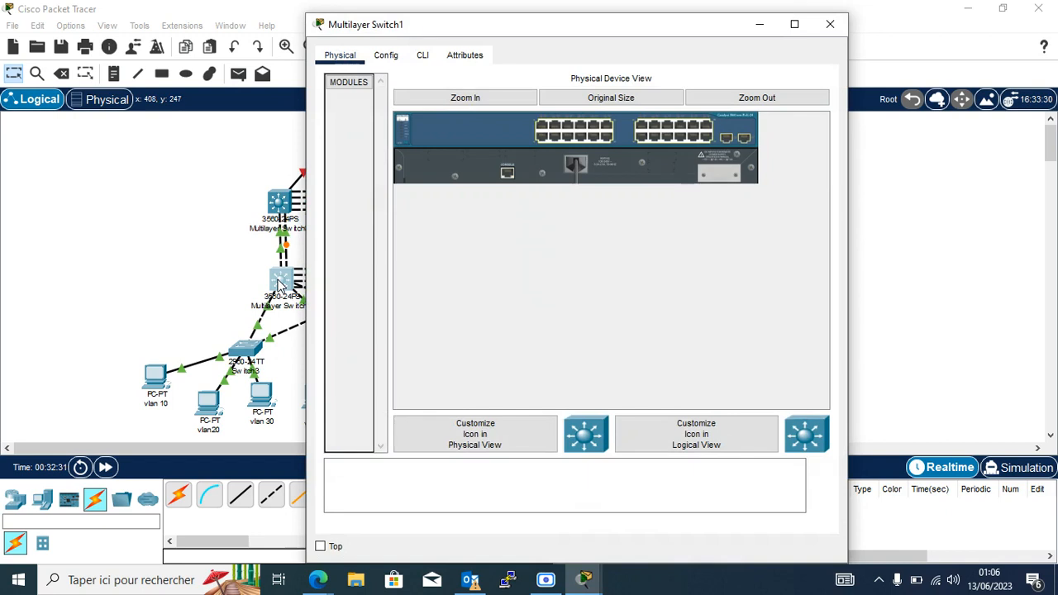
{"action": "left_click", "coordinate": [433, 63]}
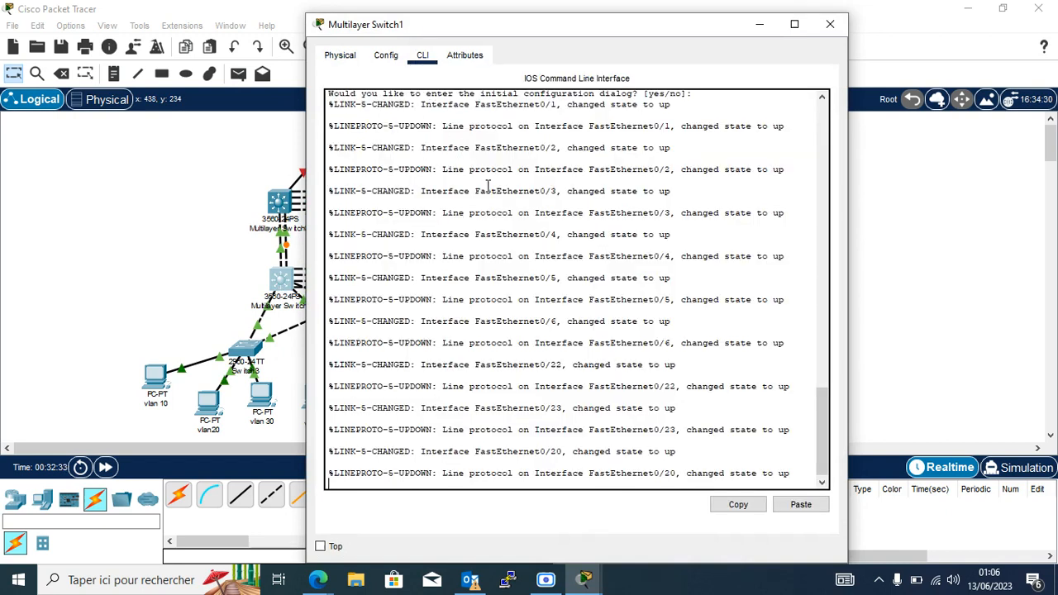
{"action": "key", "text": "Return"}
{"action": "key", "text": "Return"}
{"action": "key", "text": "Return"}
{"action": "key", "text": "Return"}
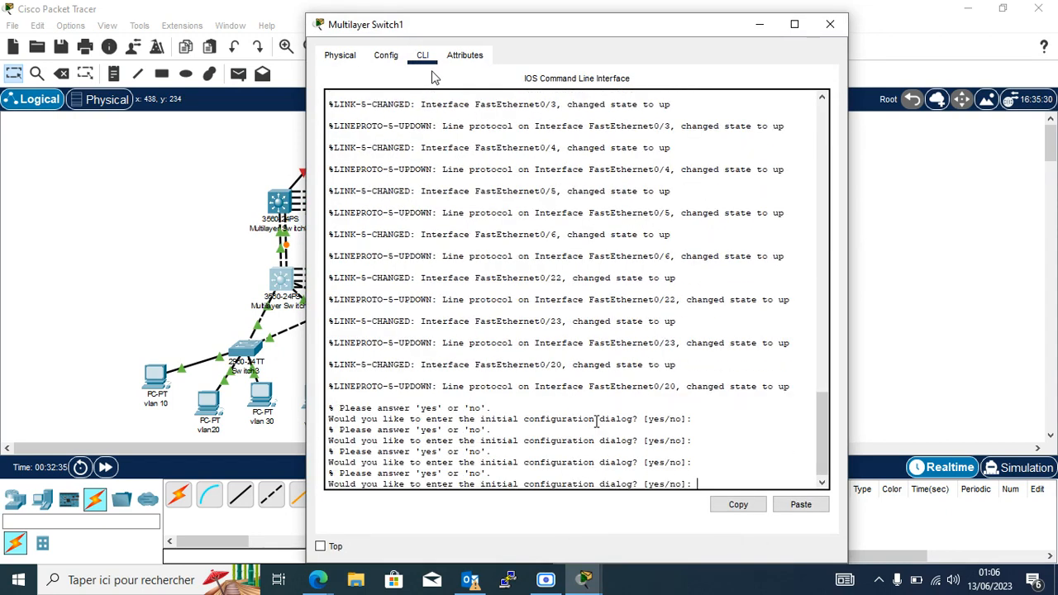
{"action": "type", "text": "n"}
{"action": "key", "text": "Return"}
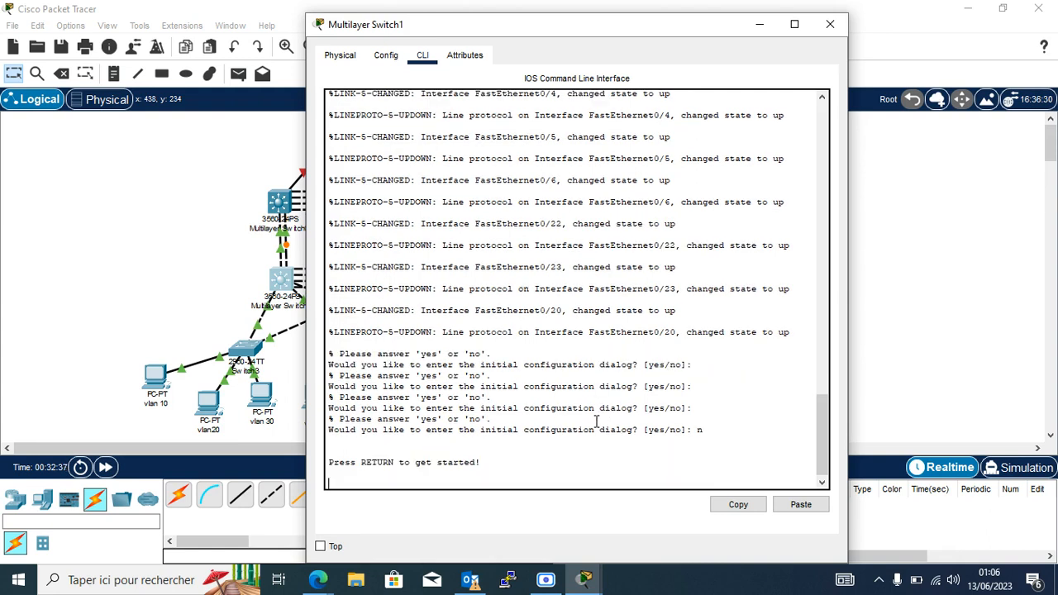
{"action": "left_click", "coordinate": [830, 24]}
Set the CLI font size to 11 in Preferences and apply it.
{"action": "left_click", "coordinate": [71, 25]}
{"action": "left_click", "coordinate": [109, 41]}
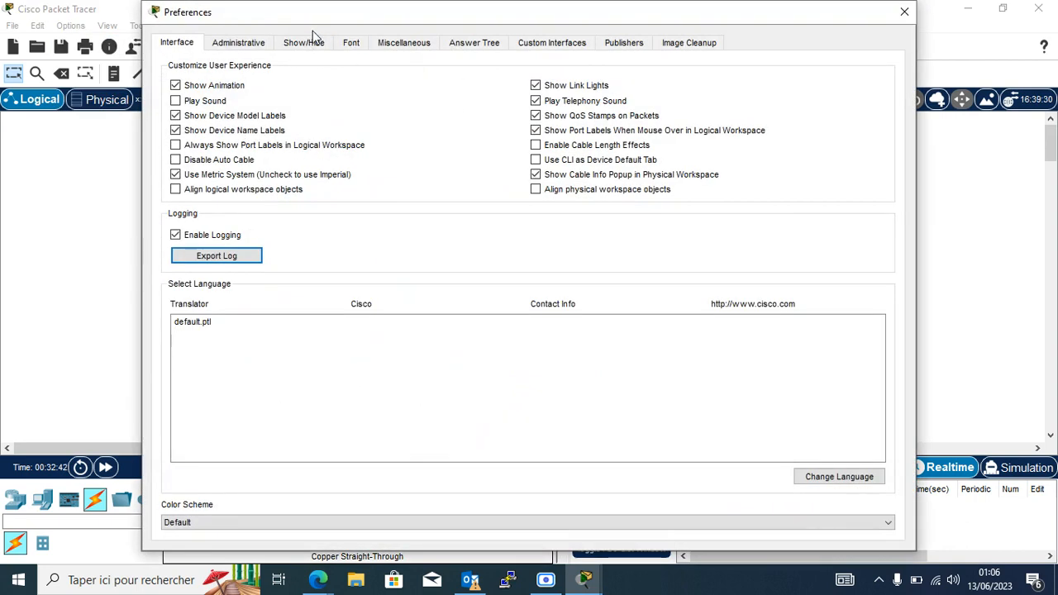
{"action": "left_click", "coordinate": [351, 43]}
{"action": "left_click", "coordinate": [736, 170]}
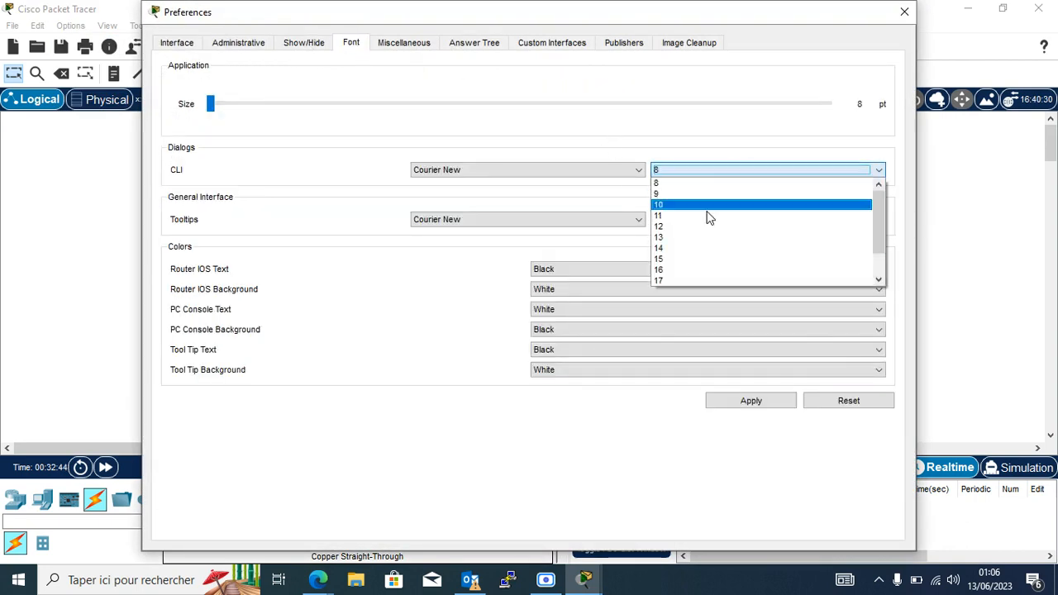
{"action": "left_click", "coordinate": [689, 217]}
{"action": "left_click", "coordinate": [758, 404]}
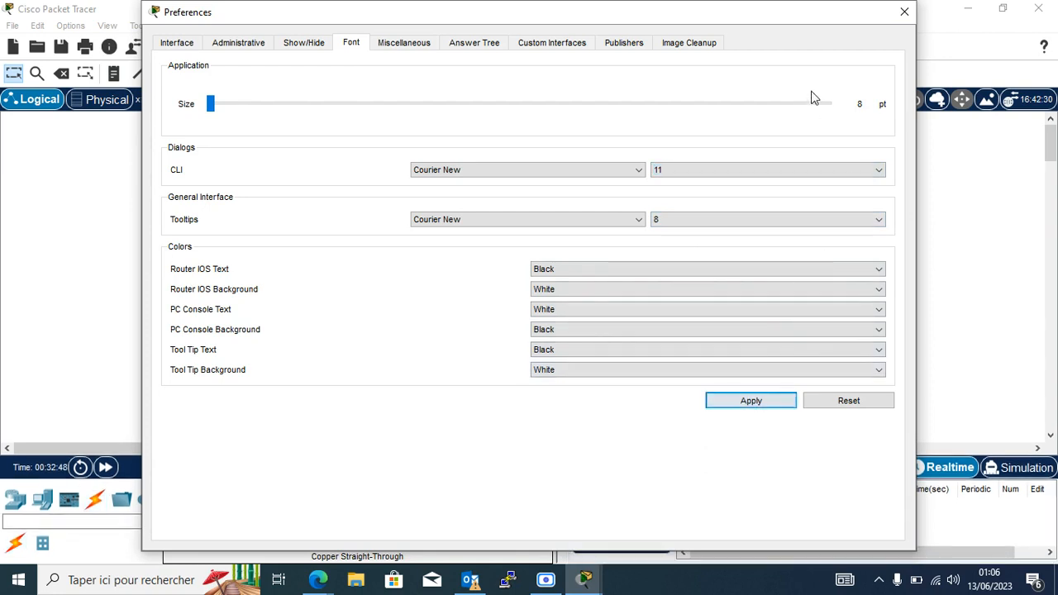
{"action": "left_click", "coordinate": [904, 11]}
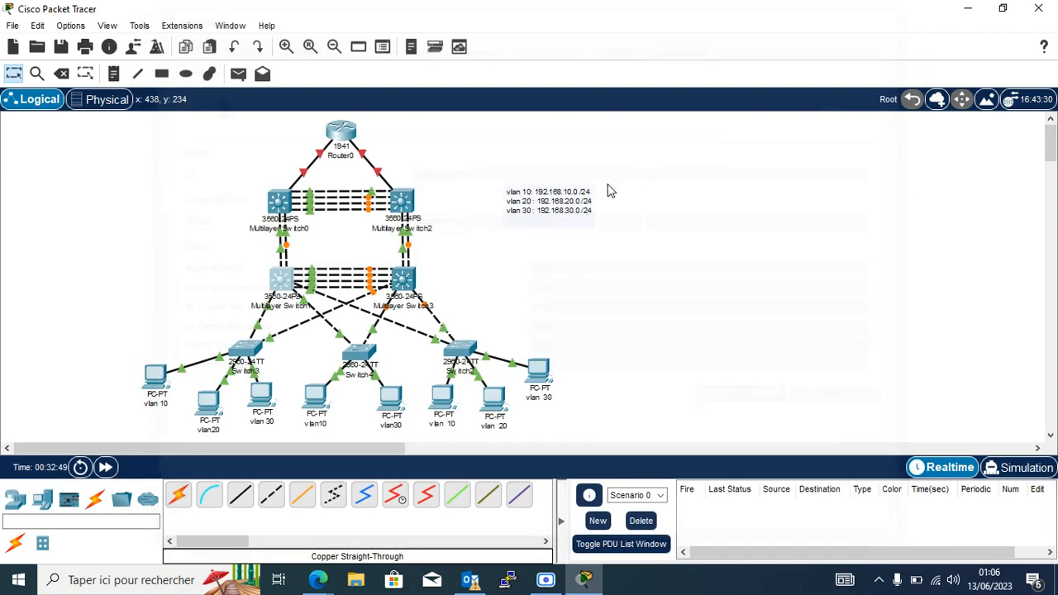
Reopen Multilayer Switch1's console and enter privileged and global configuration mode (en, conf t).
{"action": "left_click", "coordinate": [283, 279]}
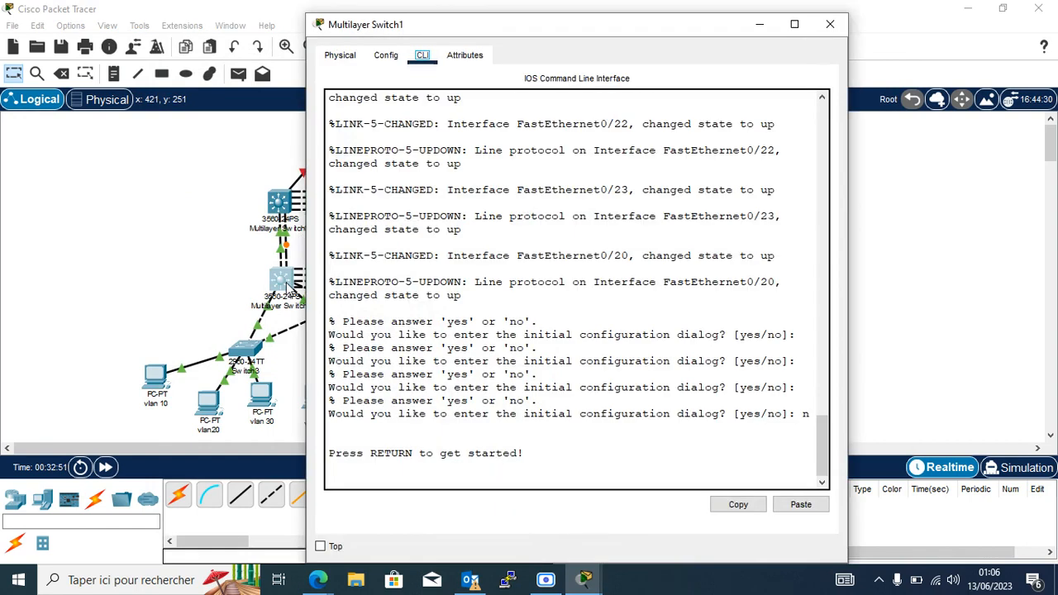
{"action": "key", "text": "Return"}
{"action": "key", "text": "Return"}
{"action": "key", "text": "Return"}
{"action": "key", "text": "Return"}
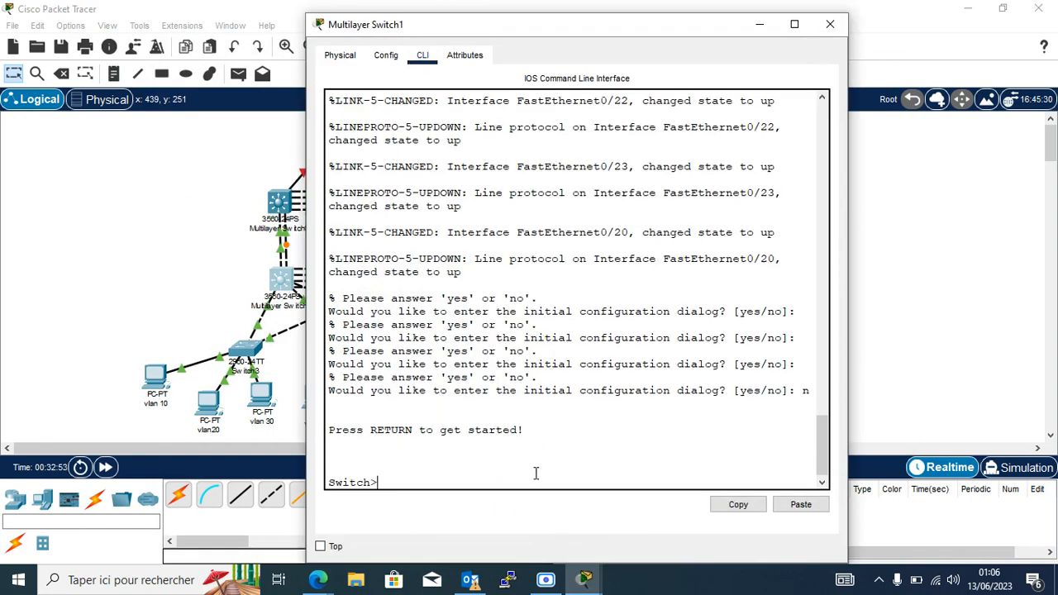
{"action": "type", "text": "en"}
{"action": "key", "text": "Return"}
{"action": "key", "text": "Return"}
{"action": "key", "text": "Return"}
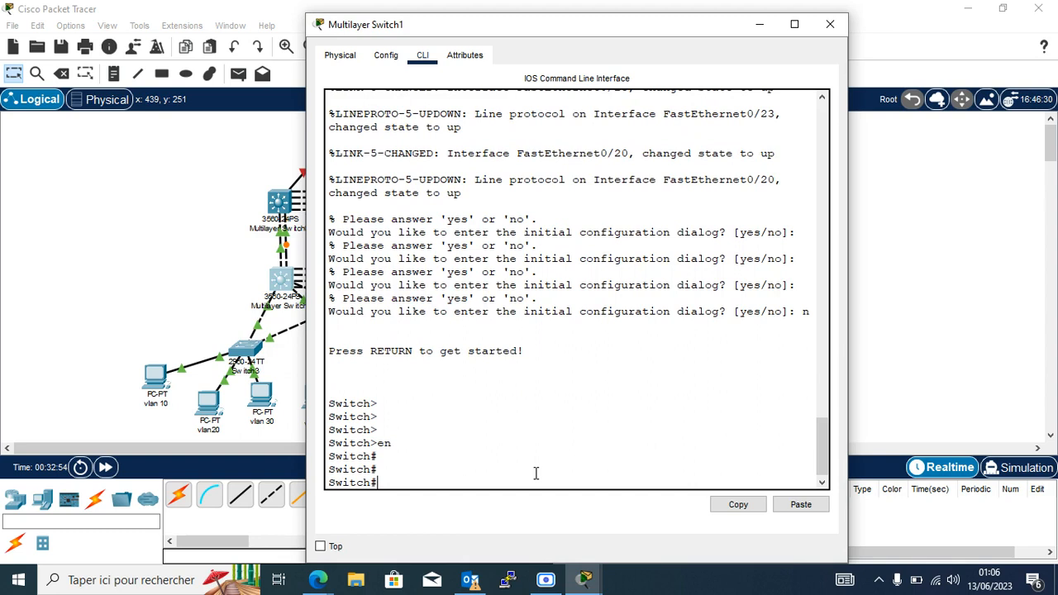
{"action": "type", "text": "conf t"}
{"action": "key", "text": "Return"}
{"action": "key", "text": "Return"}
{"action": "key", "text": "Return"}
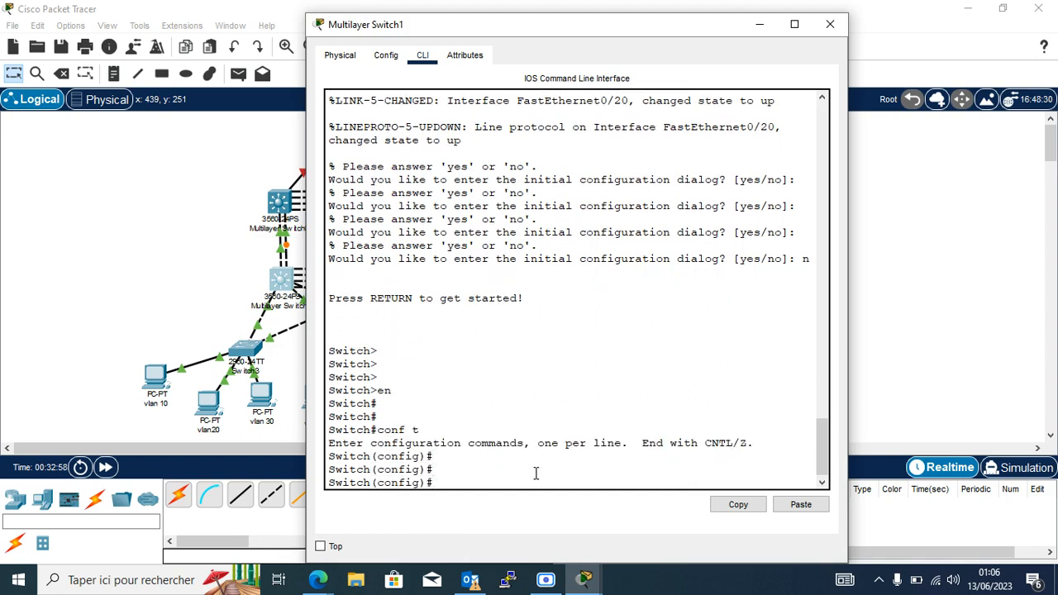
Set the switch hostname to SW-D1.
{"action": "type", "text": "SX"}
{"action": "key", "text": "BackSpace"}
{"action": "type", "text": "hopse"}
{"action": "key", "text": "BackSpace"}
{"action": "key", "text": "BackSpace"}
{"action": "key", "text": "BackSpace"}
{"action": "type", "text": "s"}
{"action": "key", "text": "Tab"}
{"action": "type", "text": "SW"}
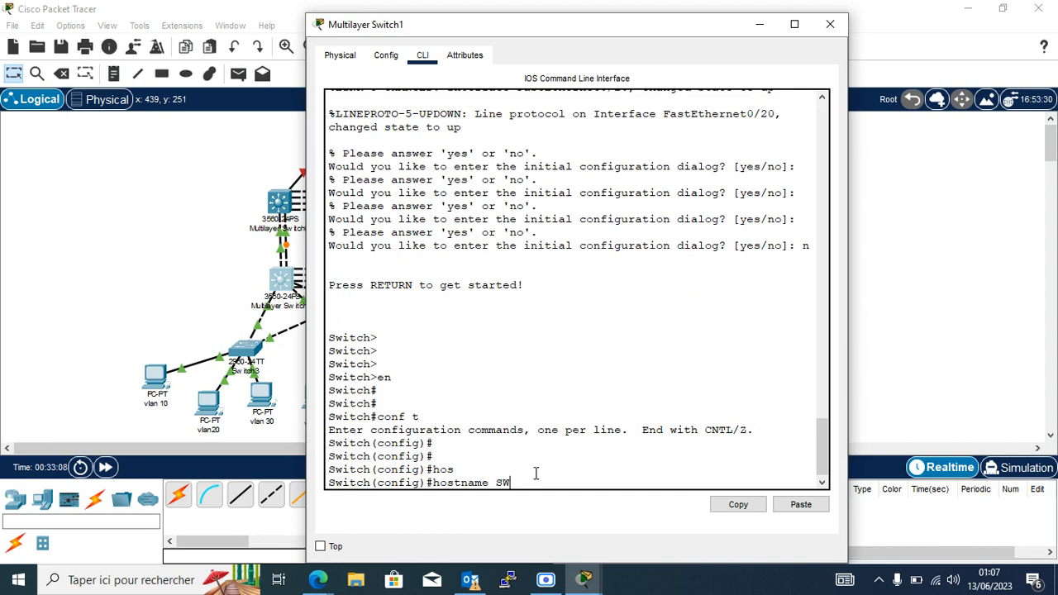
{"action": "type", "text": "-"}
{"action": "type", "text": "DS"}
{"action": "type", "text": "1"}
{"action": "key", "text": "Return"}
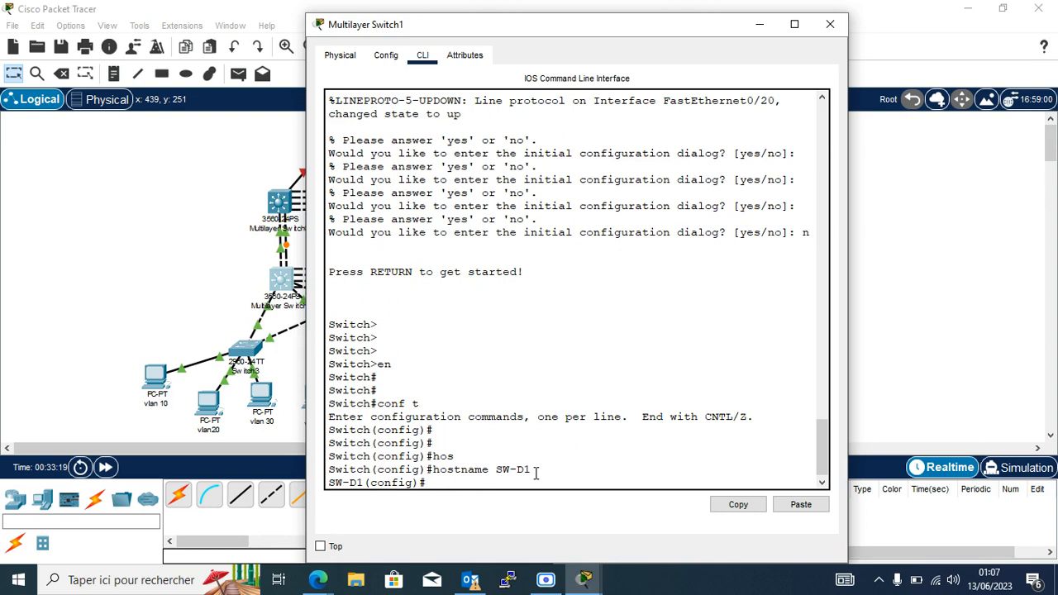
Create VLAN 10 named IT and VLAN 20 named RH on SW-D1.
{"action": "type", "text": "vlan 10"}
{"action": "key", "text": "Return"}
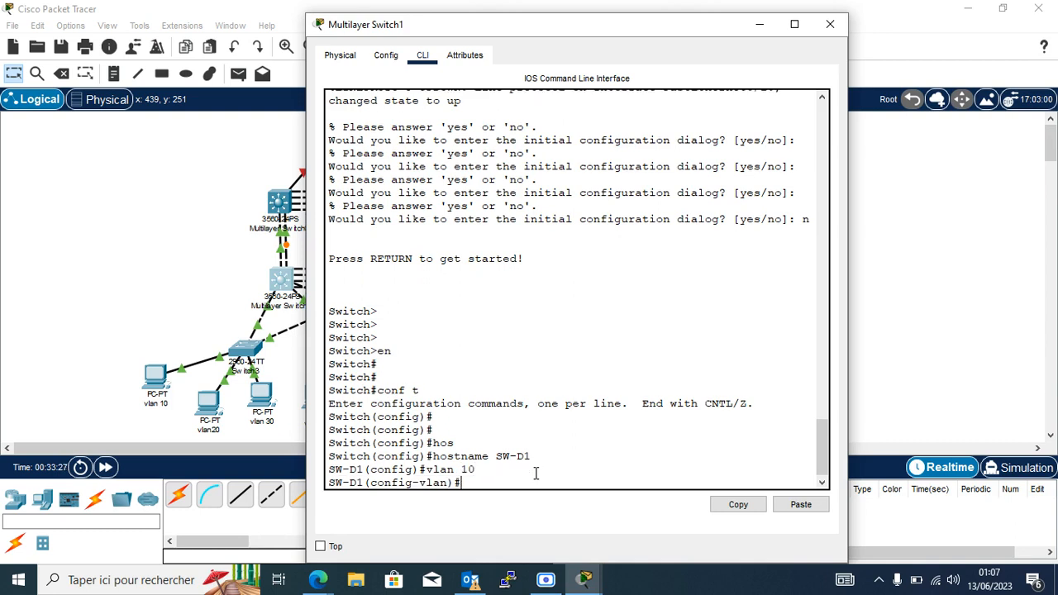
{"action": "type", "text": "name IT"}
{"action": "key", "text": "Return"}
{"action": "type", "text": "vlan"}
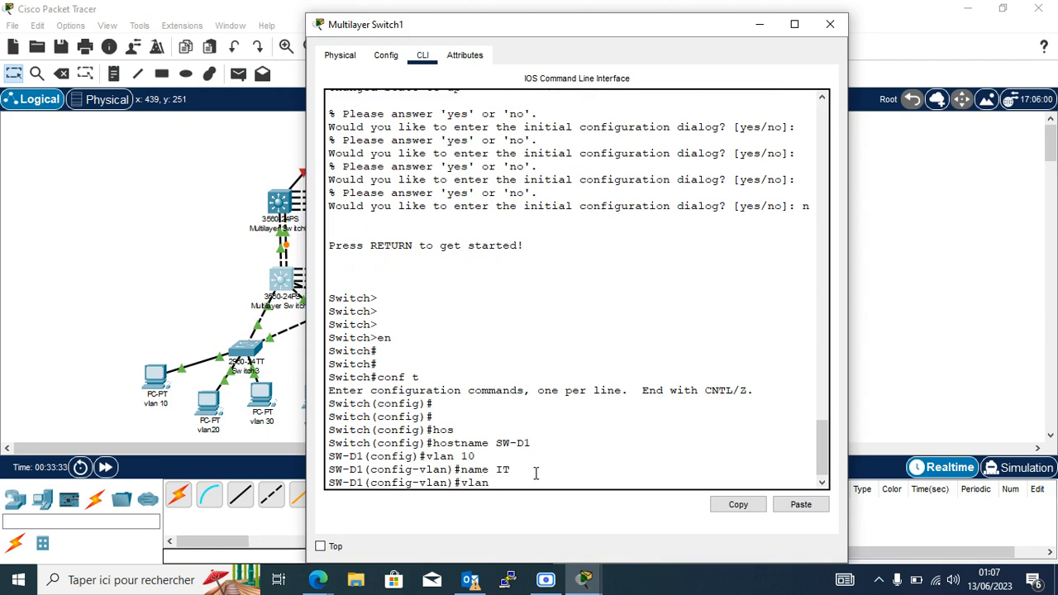
{"action": "type", "text": " 20"}
{"action": "key", "text": "Return"}
{"action": "type", "text": "name"}
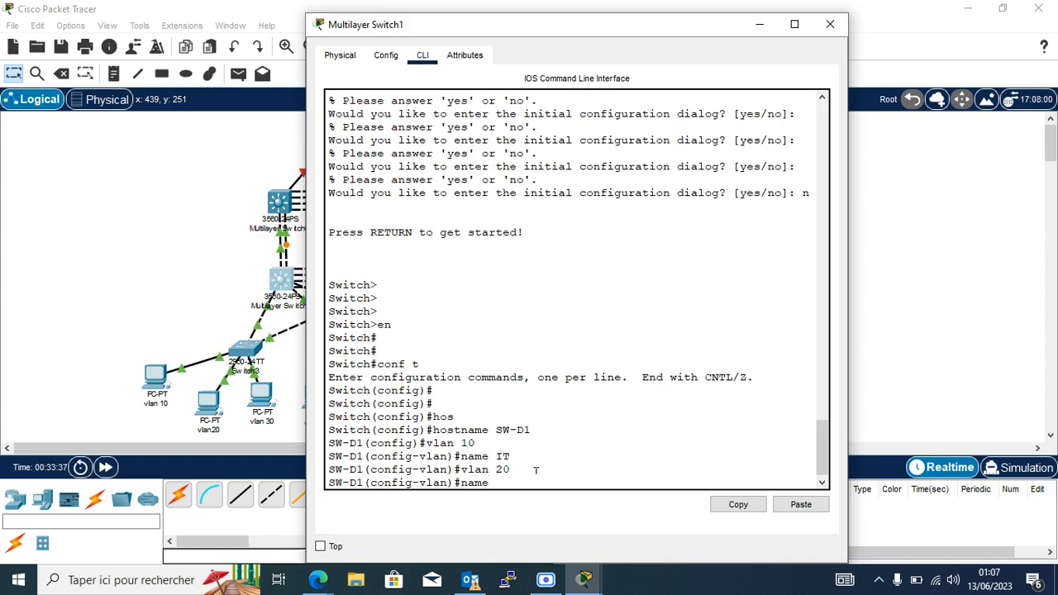
{"action": "type", "text": " RH"}
{"action": "key", "text": "Return"}
Add VLAN 30 named compta and exit back to global configuration.
{"action": "type", "text": "va"}
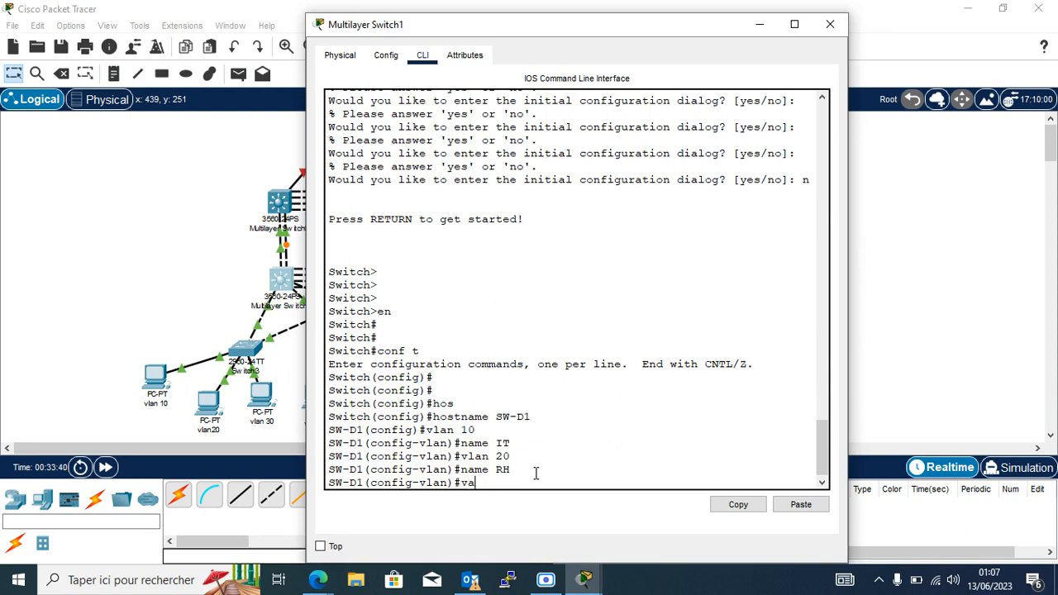
{"action": "key", "text": "BackSpace"}
{"action": "key", "text": "BackSpace"}
{"action": "key", "text": "BackSpace"}
{"action": "type", "text": "lan 30"}
{"action": "key", "text": "Return"}
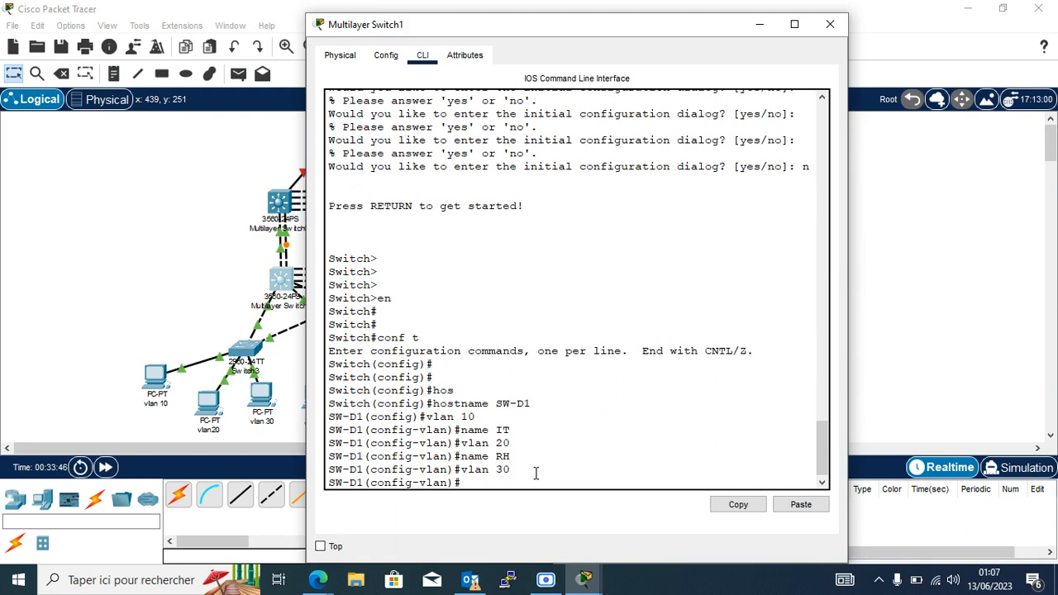
{"action": "type", "text": "name compta"}
{"action": "key", "text": "Return"}
{"action": "key", "text": "Return"}
{"action": "key", "text": "Return"}
{"action": "key", "text": "Return"}
{"action": "key", "text": "Return"}
{"action": "key", "text": "Return"}
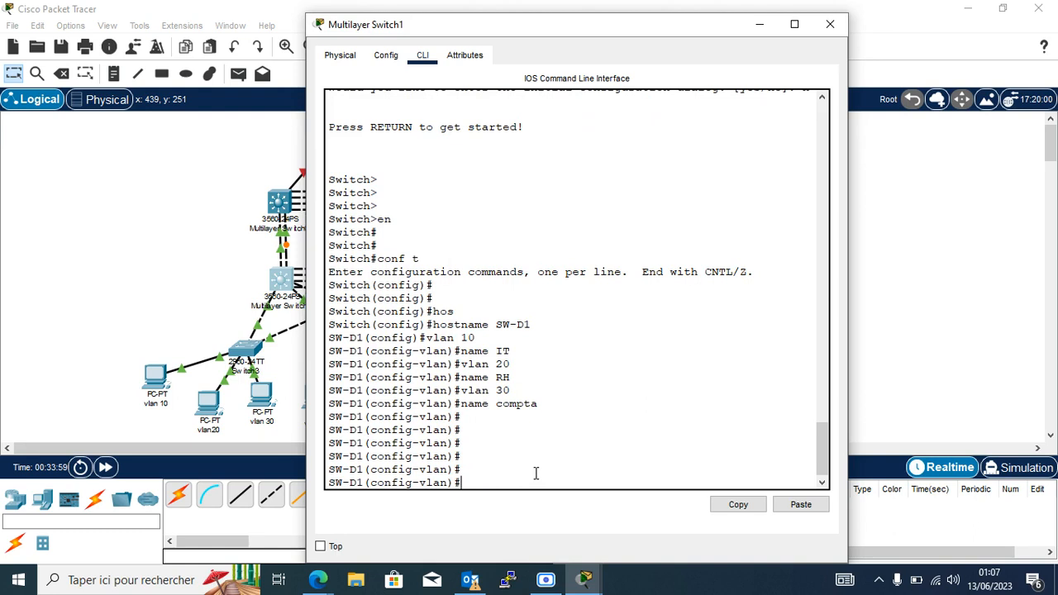
{"action": "type", "text": "conf"}
{"action": "key", "text": "BackSpace"}
{"action": "key", "text": "BackSpace"}
{"action": "key", "text": "BackSpace"}
{"action": "key", "text": "BackSpace"}
{"action": "key", "text": "BackSpace"}
{"action": "type", "text": "ex"}
{"action": "key", "text": "Return"}
{"action": "key", "text": "Return"}
{"action": "key", "text": "Return"}
{"action": "key", "text": "Return"}
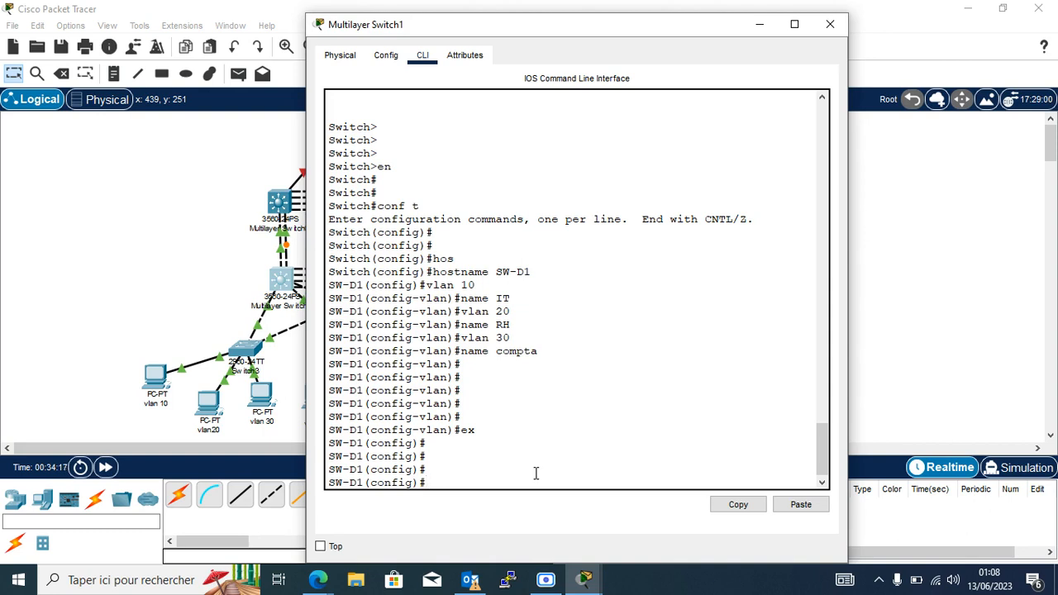
Set SW-D1's VTP mode to server.
{"action": "type", "text": "t"}
{"action": "key", "text": "Tab"}
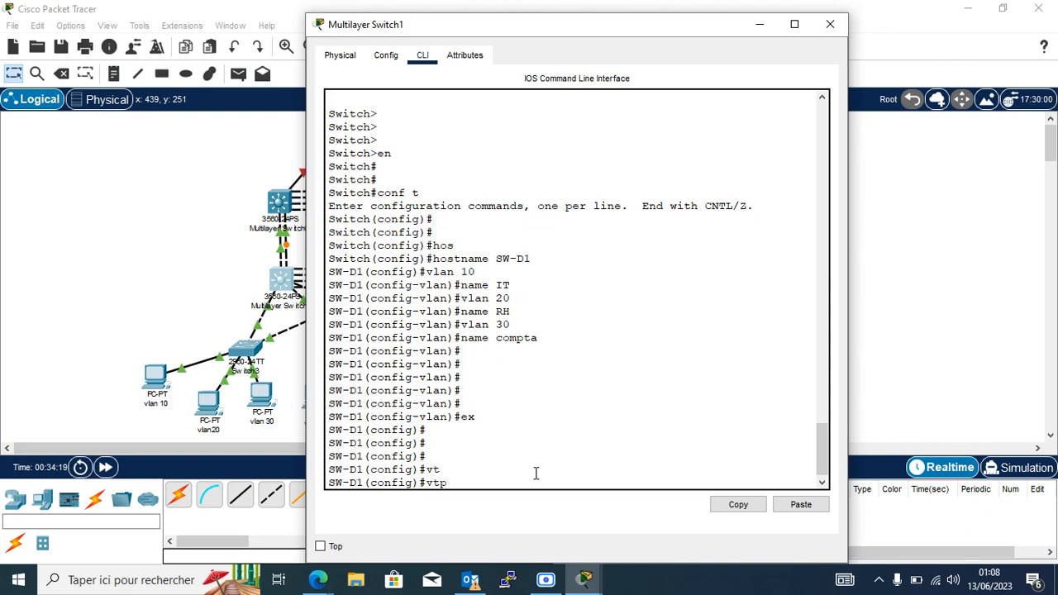
{"action": "type", "text": "mode se"}
{"action": "key", "text": "Tab"}
{"action": "type", "text": "ser"}
{"action": "key", "text": "Tab"}
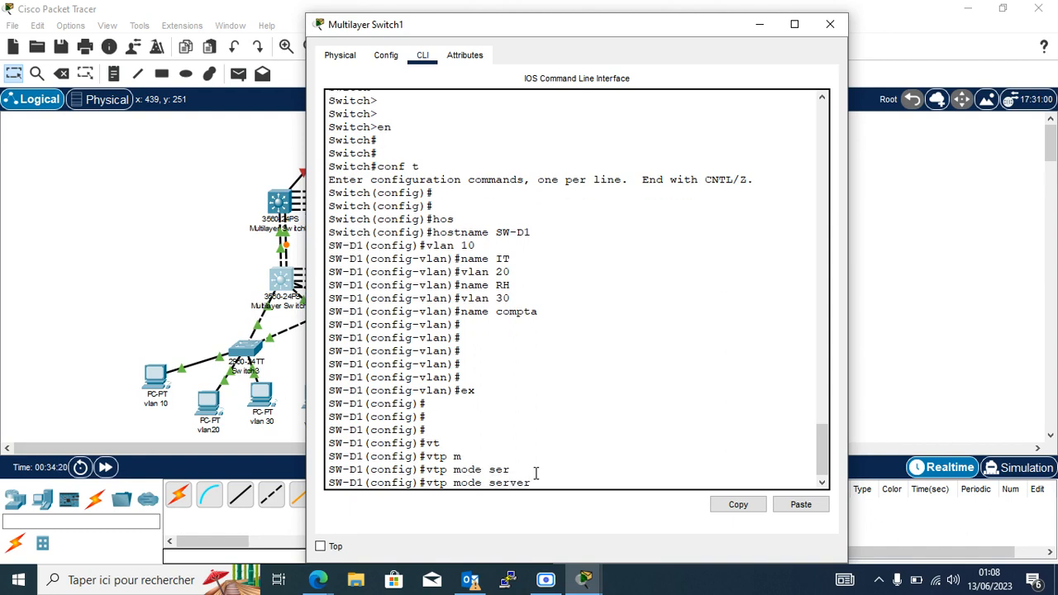
{"action": "key", "text": "Return"}
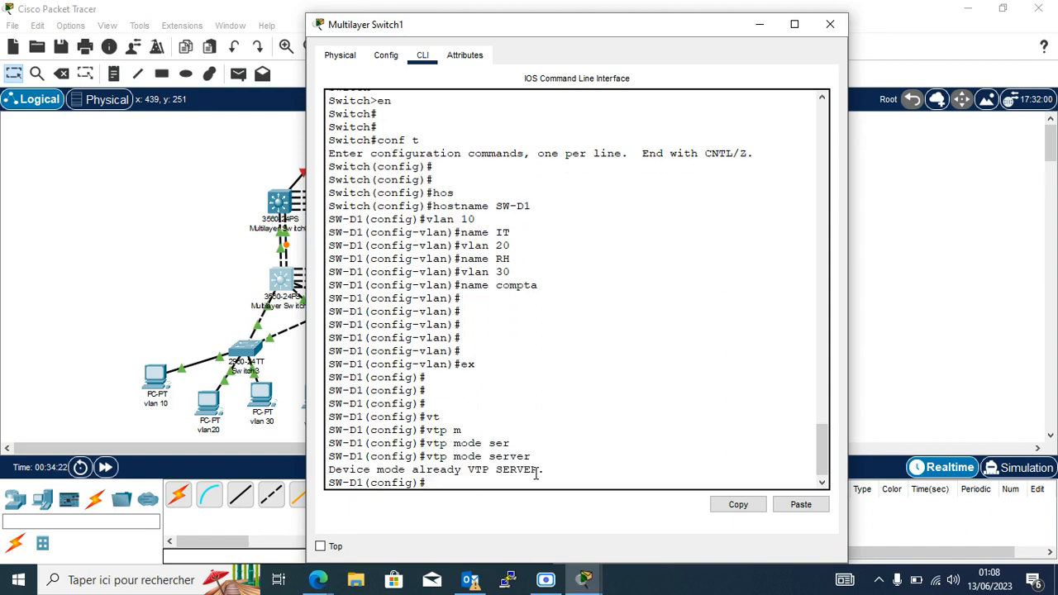
Set the VTP domain to iconnect.cg.
{"action": "type", "text": "vt"}
{"action": "key", "text": "Tab"}
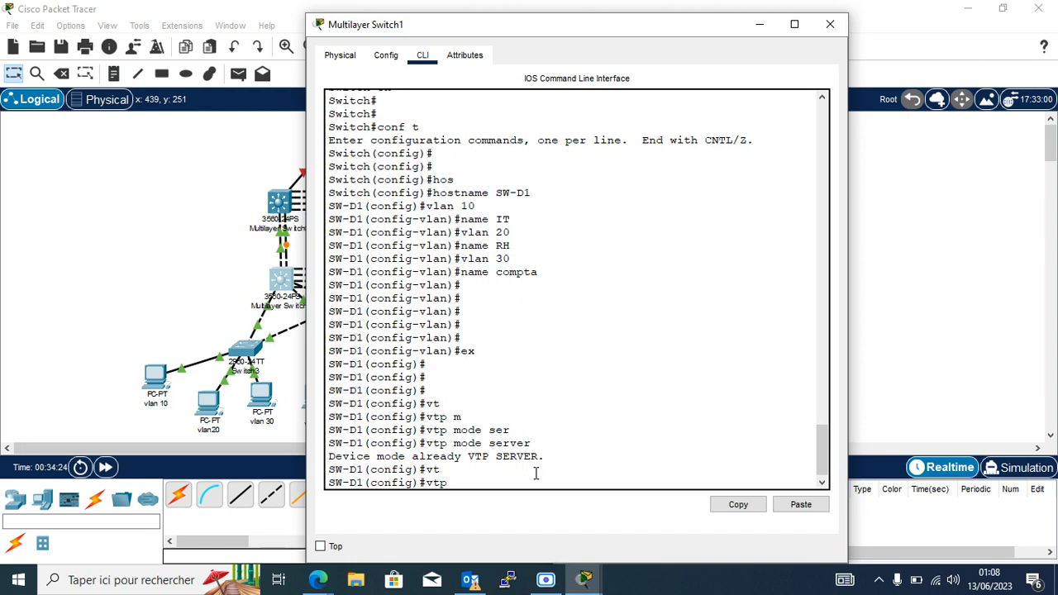
{"action": "type", "text": "dom"}
{"action": "key", "text": "Tab"}
{"action": "type", "text": "i"}
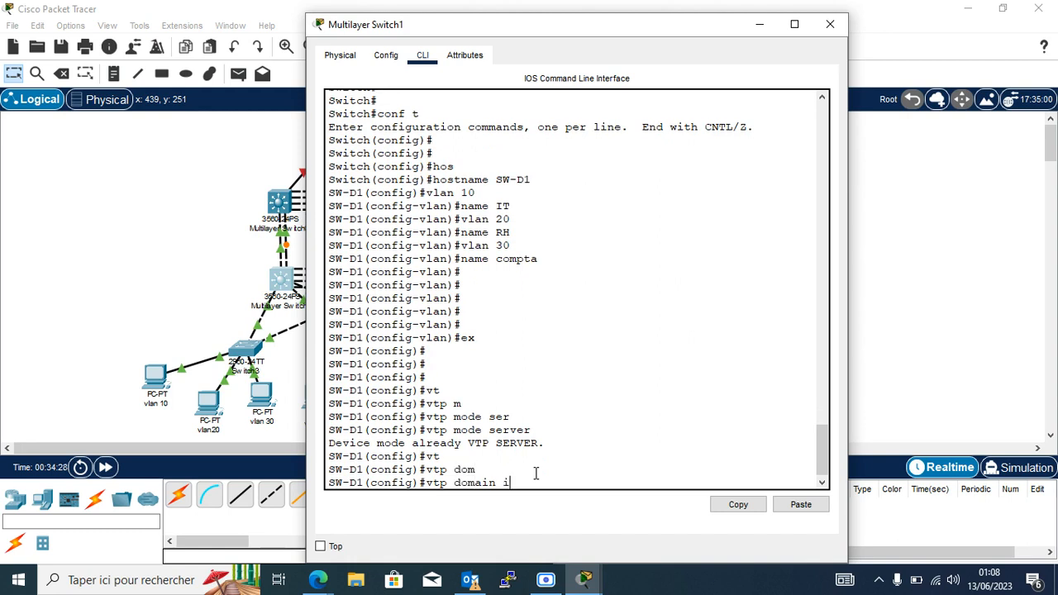
{"action": "type", "text": "connect.cg"}
{"action": "key", "text": "Return"}
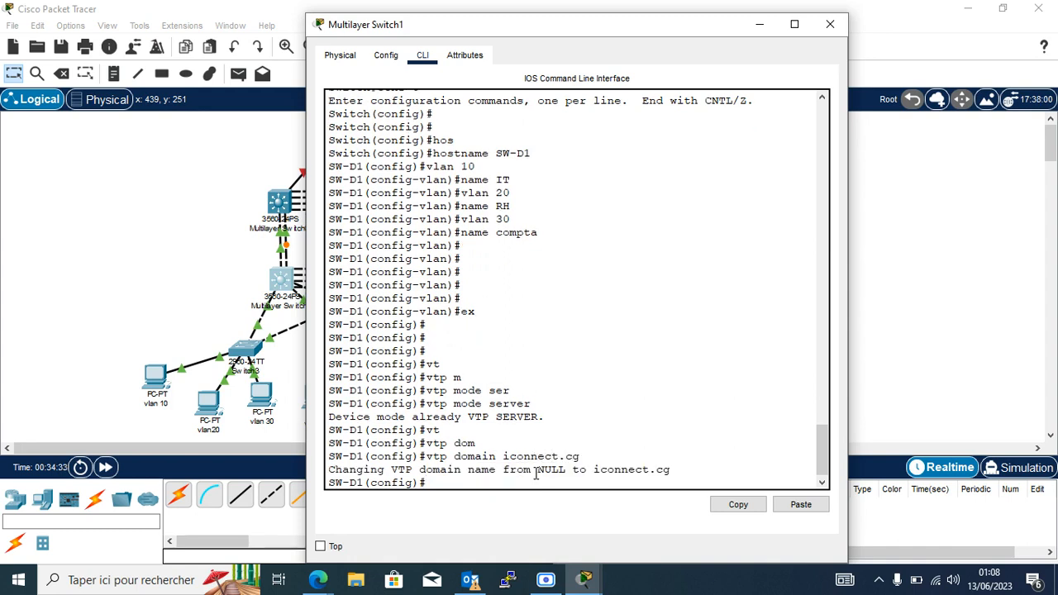
Set the VTP password and enter 'do sh his' to list the command history.
{"action": "type", "text": "vt"}
{"action": "key", "text": "Tab"}
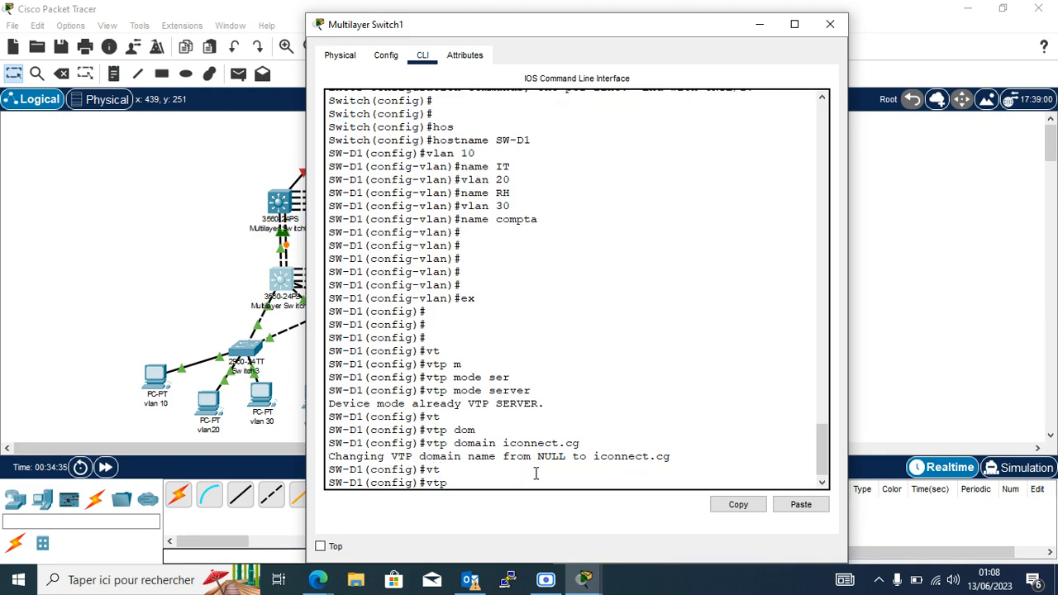
{"action": "type", "text": "pa"}
{"action": "key", "text": "Tab"}
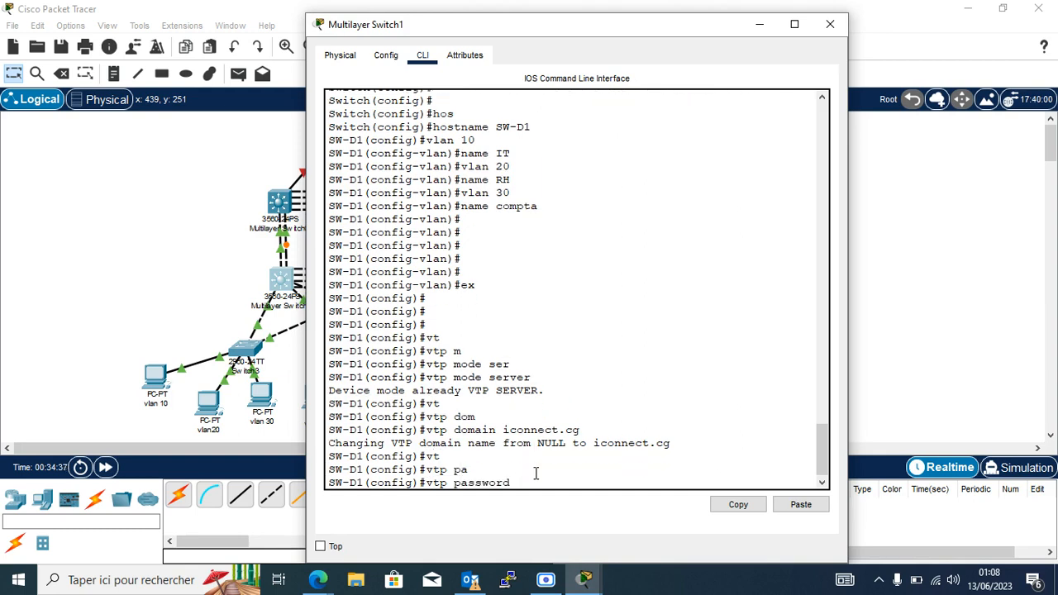
{"action": "type", "text": "cisco"}
{"action": "key", "text": "Return"}
{"action": "key", "text": "Return"}
{"action": "key", "text": "Return"}
{"action": "key", "text": "Return"}
{"action": "key", "text": "Return"}
{"action": "key", "text": "Return"}
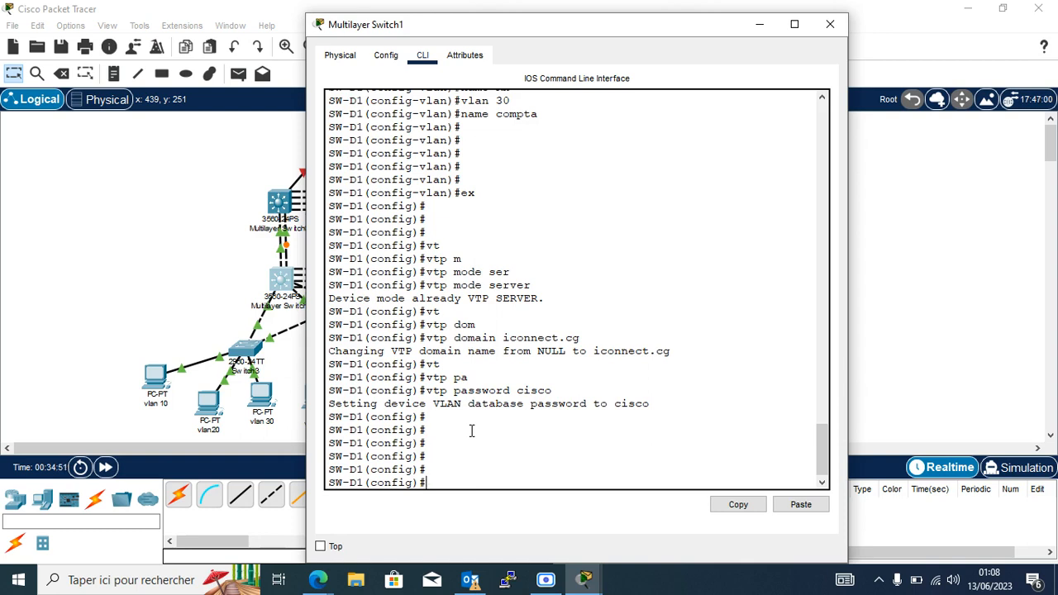
{"action": "type", "text": "do sh his"}
Show SW-D1's command history and copy the lines from name IT through the VTP password.
{"action": "key", "text": "Return"}
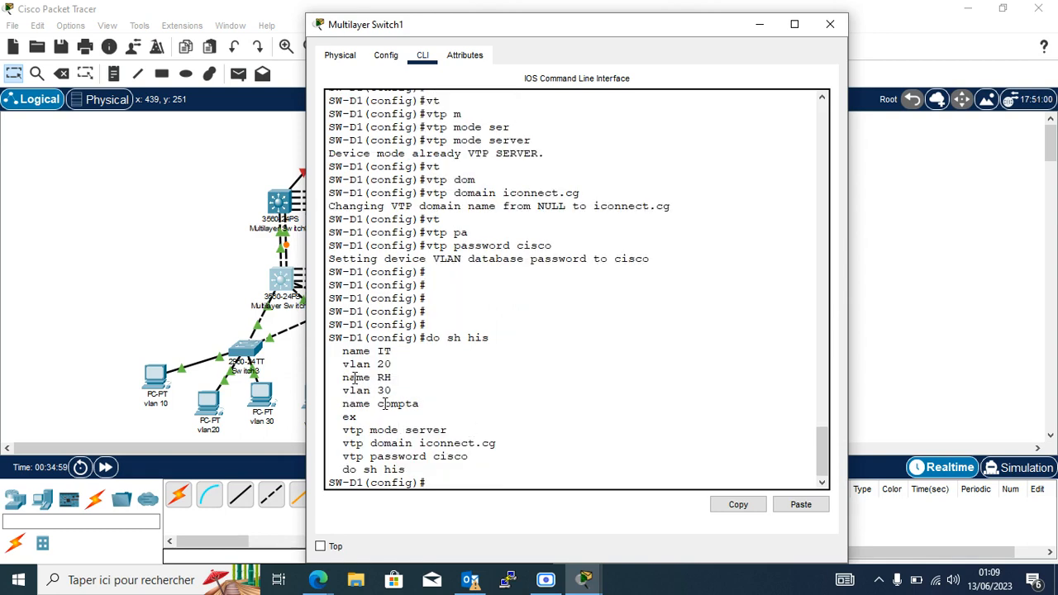
{"action": "left_click_drag", "start_coordinate": [341, 351], "coordinate": [477, 461]}
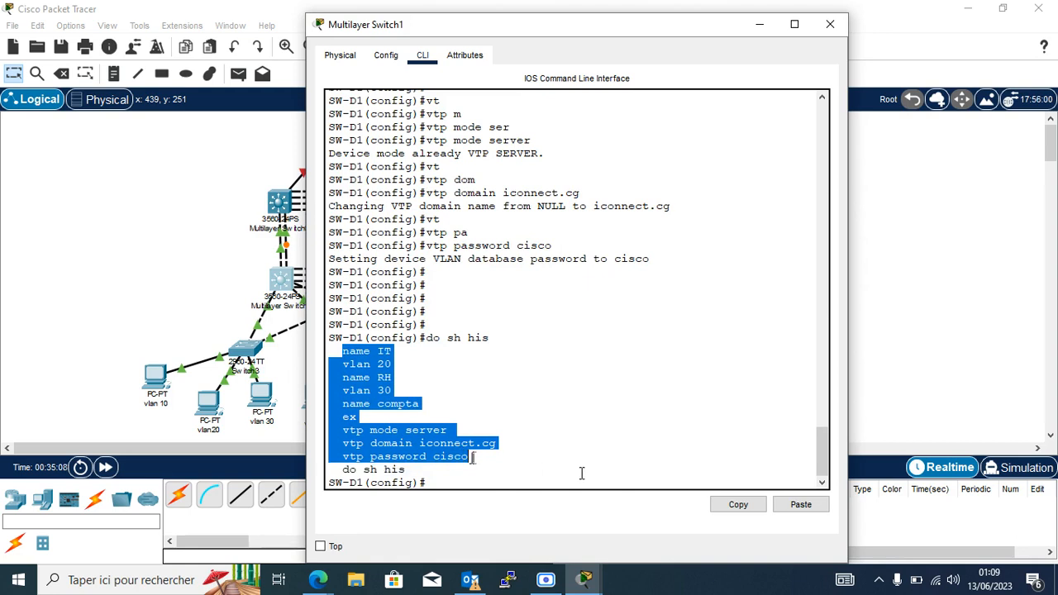
{"action": "left_click", "coordinate": [738, 504]}
{"action": "left_click", "coordinate": [227, 277]}
In Multilayer Switch3's CLI, decline initial setup and enter global configuration mode.
{"action": "left_click", "coordinate": [403, 280]}
{"action": "left_click", "coordinate": [422, 56]}
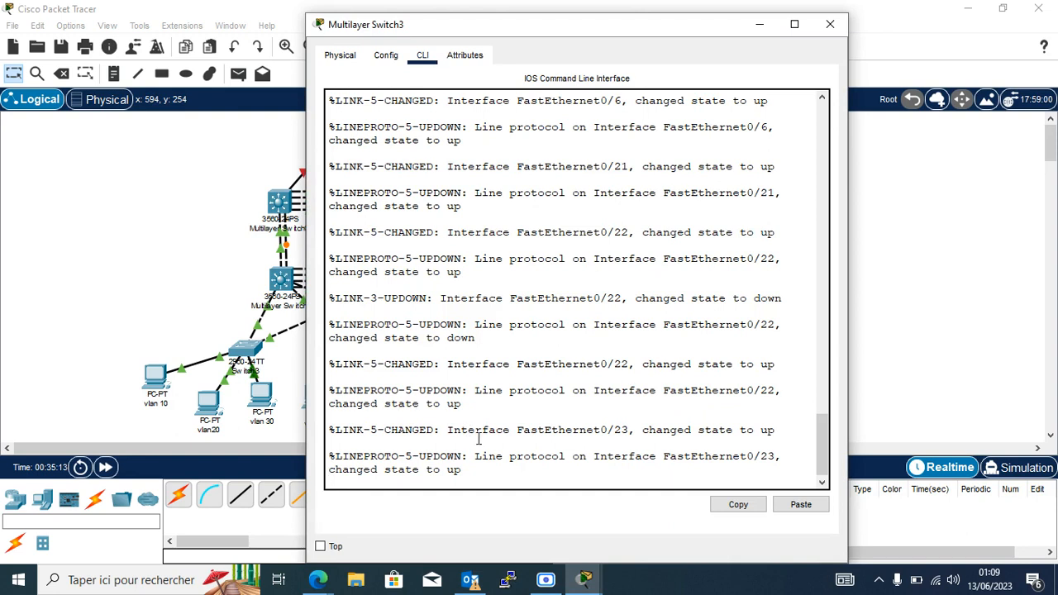
{"action": "key", "text": "Return"}
{"action": "key", "text": "Return"}
{"action": "key", "text": "Return"}
{"action": "key", "text": "Return"}
{"action": "key", "text": "Return"}
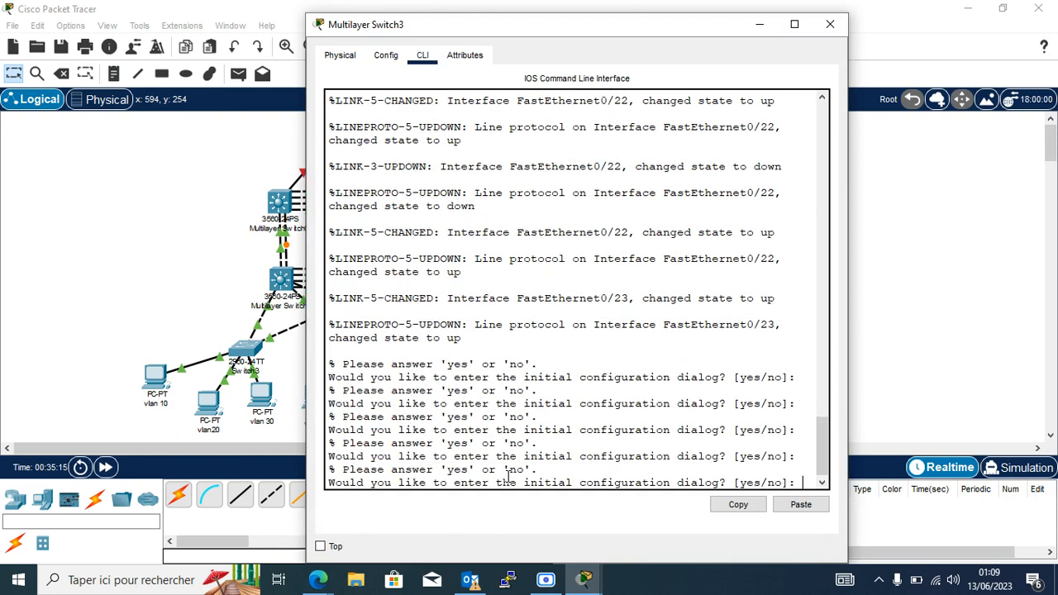
{"action": "type", "text": "n"}
{"action": "key", "text": "Return"}
{"action": "key", "text": "Return"}
{"action": "key", "text": "Return"}
{"action": "key", "text": "Return"}
{"action": "key", "text": "Return"}
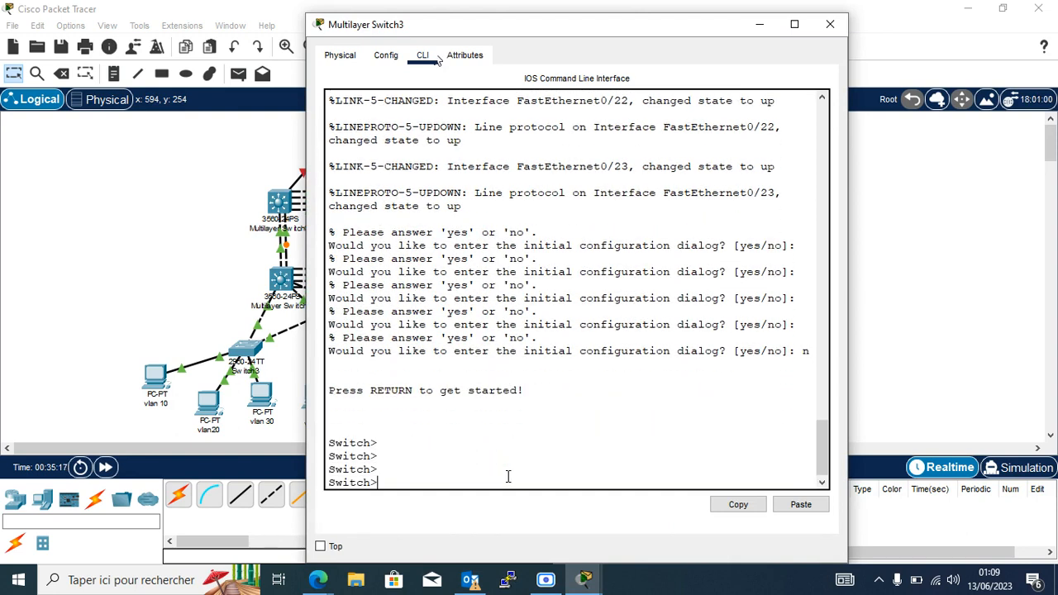
{"action": "type", "text": "en"}
{"action": "key", "text": "Return"}
{"action": "key", "text": "Return"}
{"action": "type", "text": "co"}
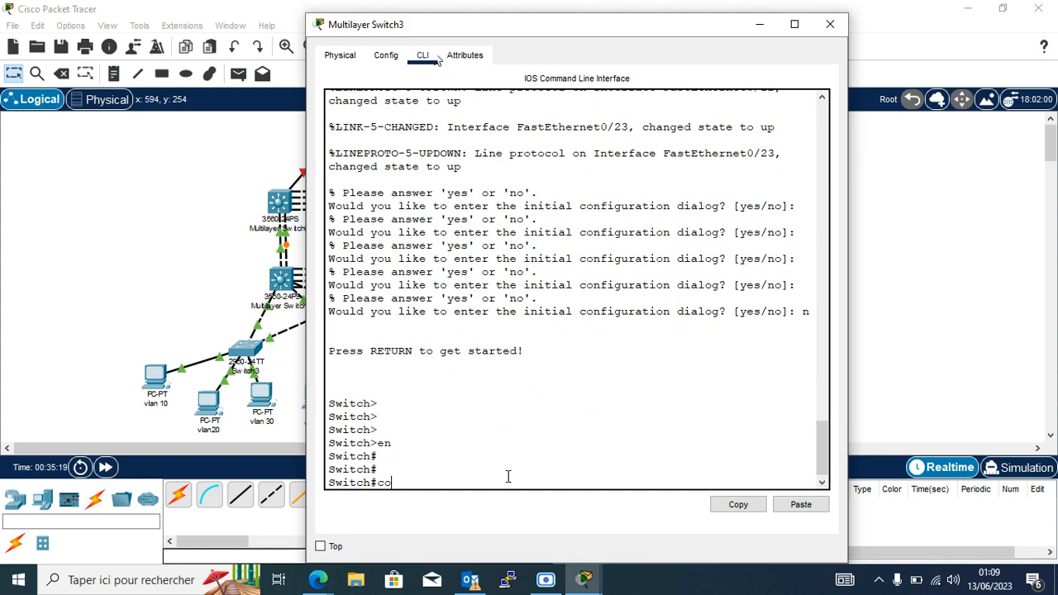
{"action": "type", "text": "nf t"}
{"action": "key", "text": "Return"}
{"action": "key", "text": "Return"}
{"action": "key", "text": "Return"}
{"action": "key", "text": "Return"}
Rename the switch to SW-D2 and paste the copied VLAN and VTP commands.
{"action": "type", "text": "hos"}
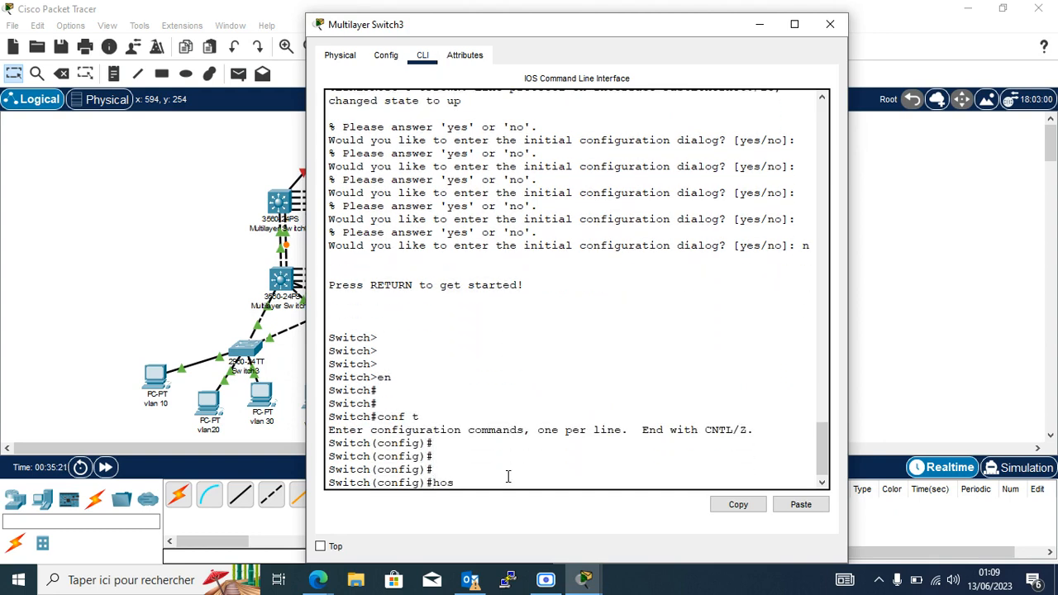
{"action": "key", "text": "Tab"}
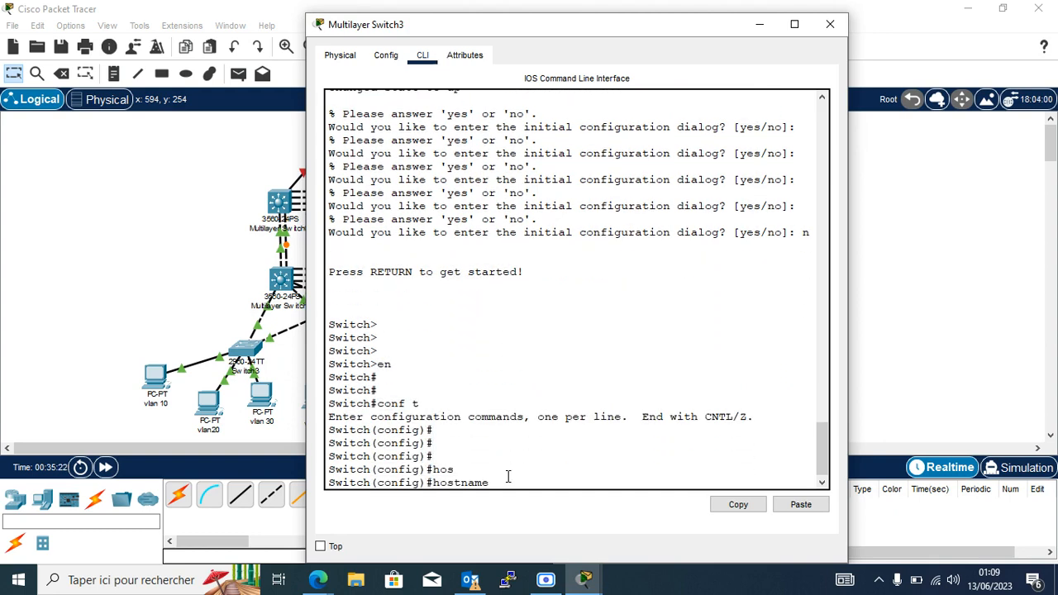
{"action": "type", "text": "SW-D"}
{"action": "key", "text": "ctrl+u"}
{"action": "type", "text": "h"}
{"action": "key", "text": "Tab"}
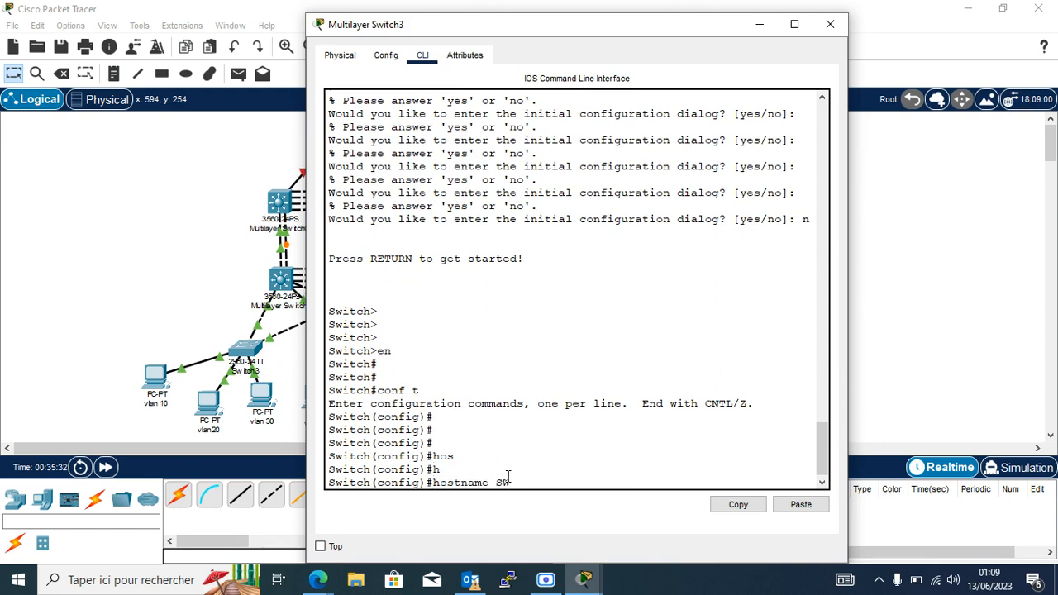
{"action": "type", "text": "-D2"}
{"action": "key", "text": "Return"}
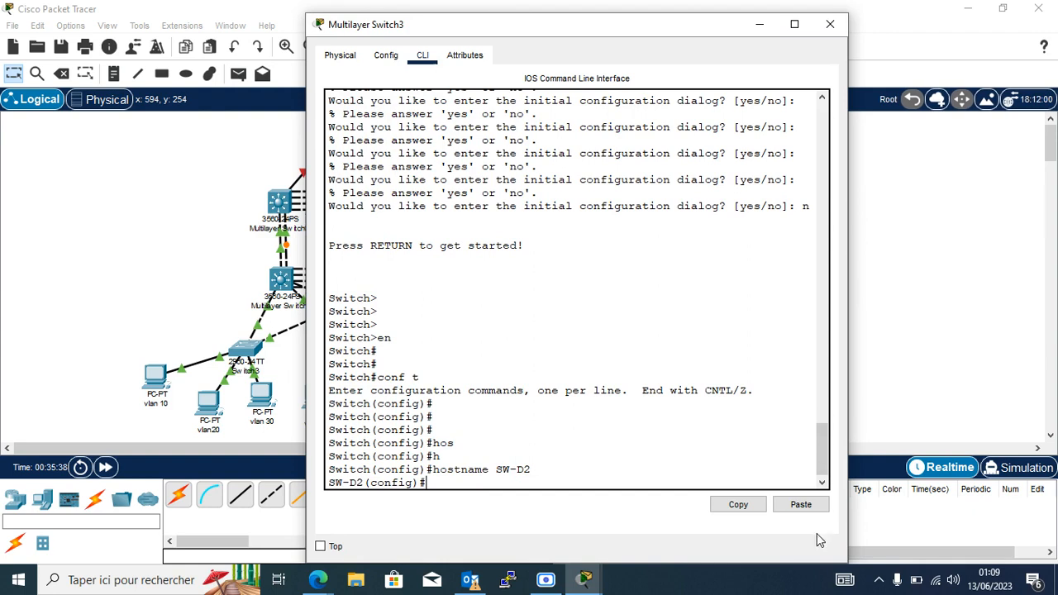
{"action": "left_click", "coordinate": [800, 506]}
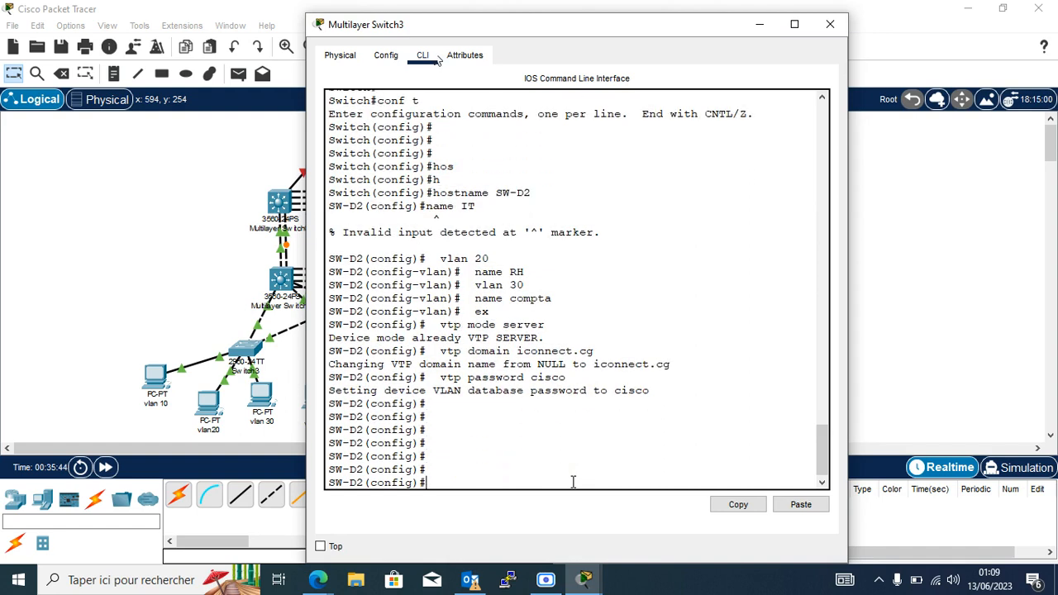
{"action": "left_click", "coordinate": [759, 25]}
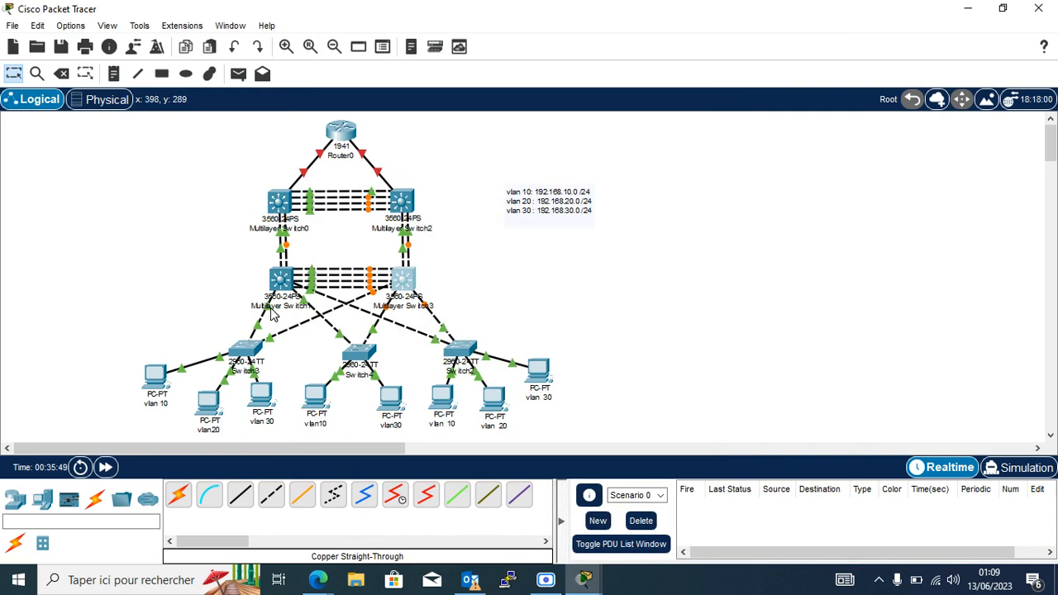
Check the uplink port labels, then start a copper cable from Multilayer Switch1's FastEthernet0/21.
{"action": "mouse_move", "coordinate": [272, 314]}
{"action": "mouse_move", "coordinate": [306, 309]}
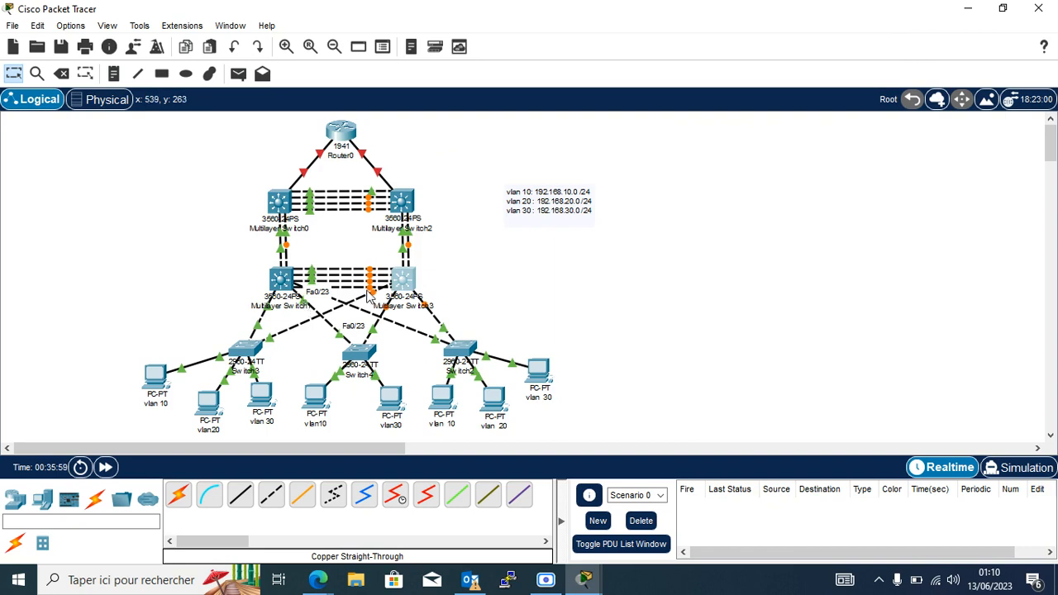
{"action": "mouse_move", "coordinate": [388, 310]}
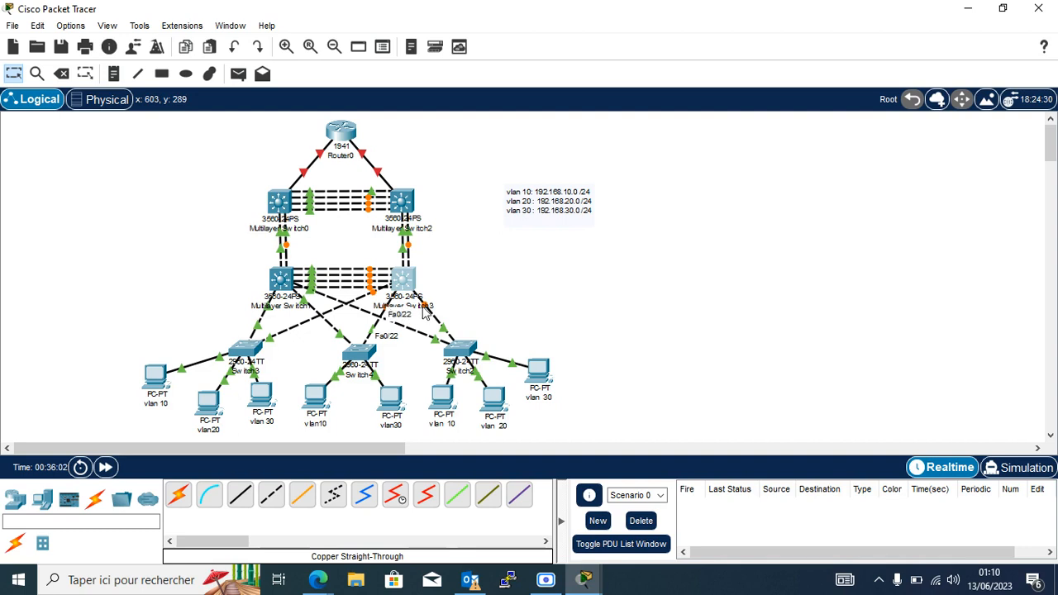
{"action": "mouse_move", "coordinate": [432, 312]}
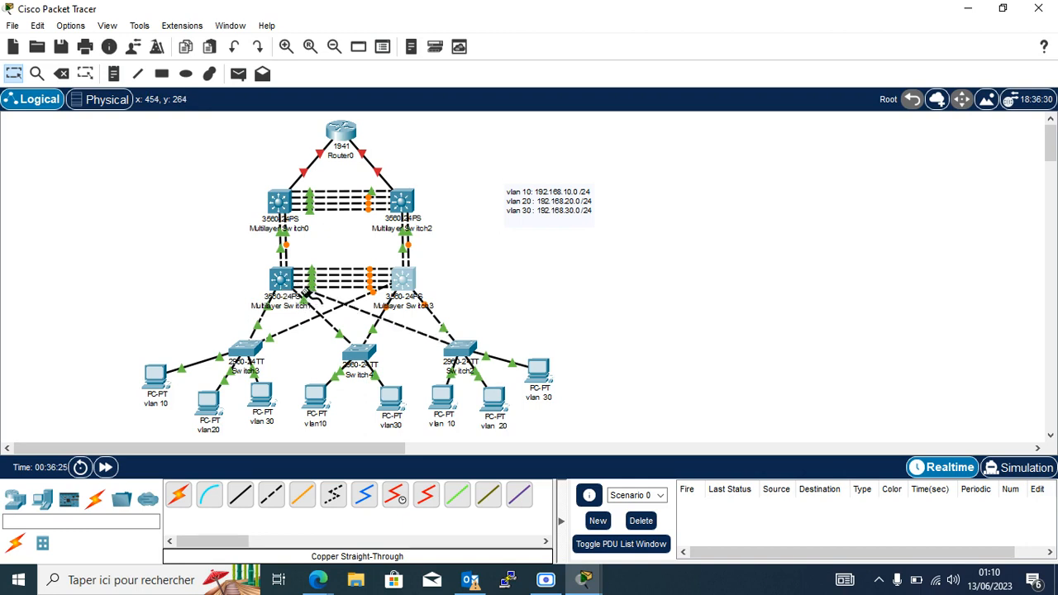
{"action": "left_click", "coordinate": [290, 287]}
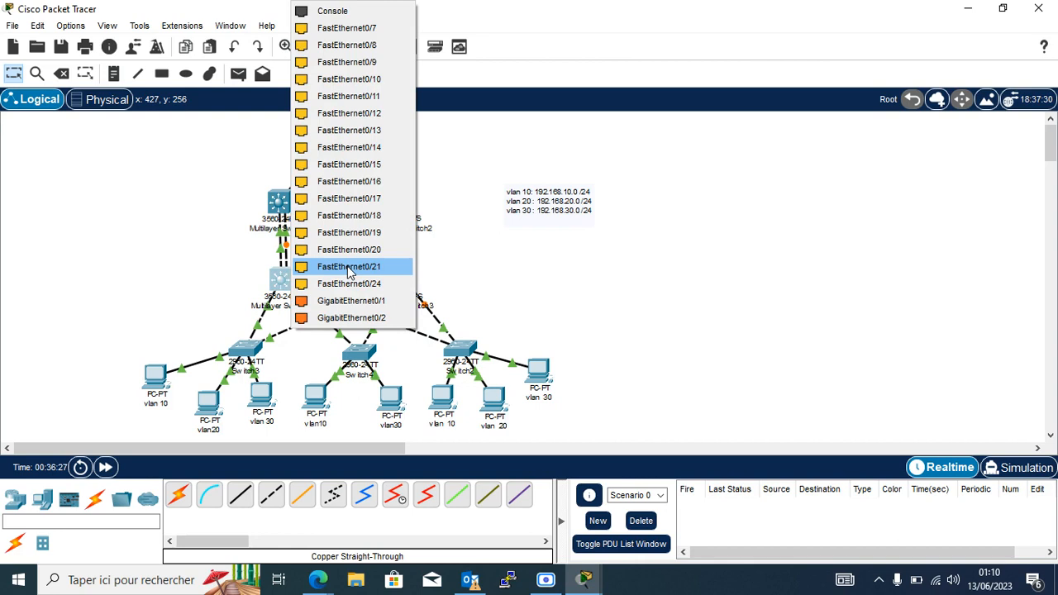
{"action": "left_click", "coordinate": [349, 273]}
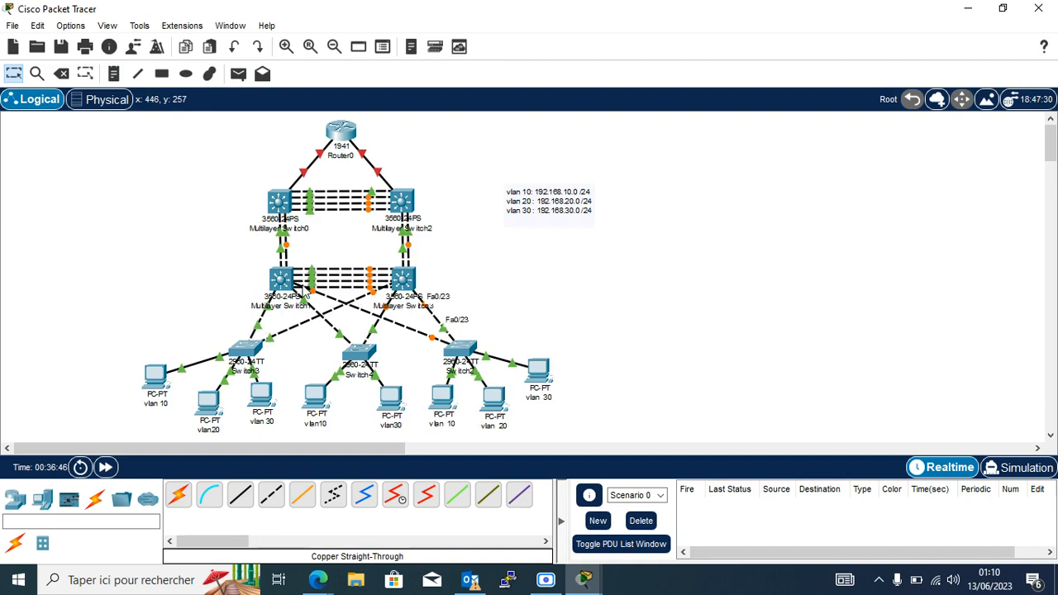
On Multilayer Switch1's CLI, select interface range Fa0/21–23.
{"action": "left_click", "coordinate": [291, 287]}
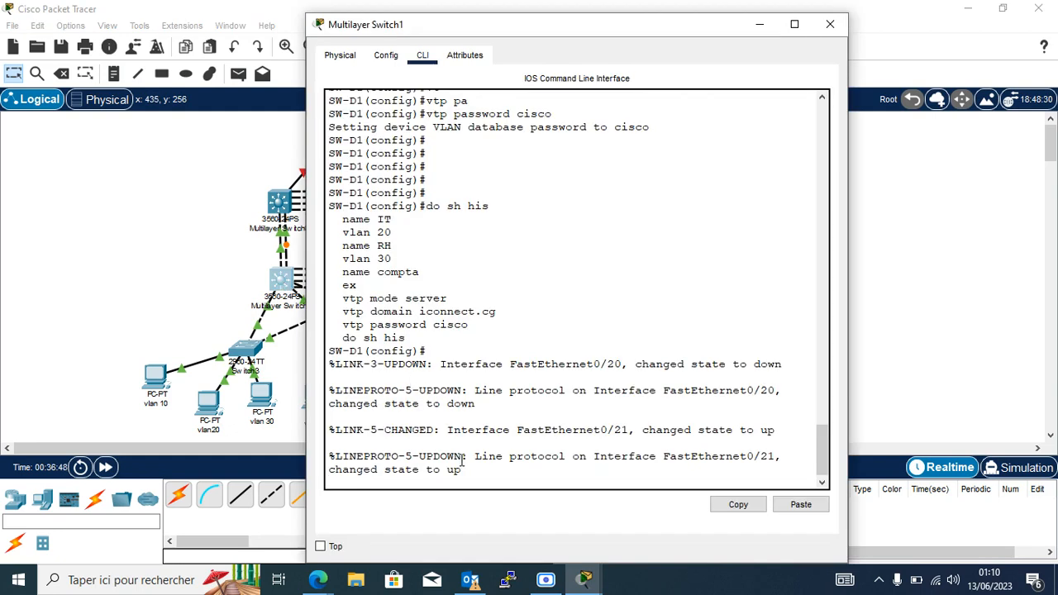
{"action": "key", "text": "Return"}
{"action": "key", "text": "Return"}
{"action": "key", "text": "Return"}
{"action": "key", "text": "Return"}
{"action": "key", "text": "Return"}
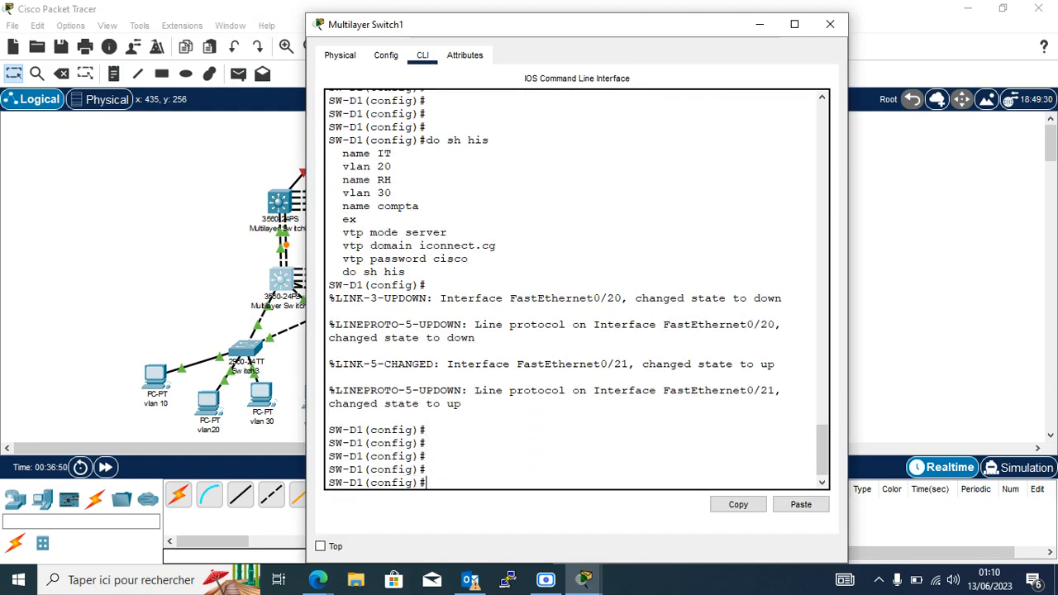
{"action": "key", "text": "BackSpace"}
{"action": "key", "text": "BackSpace"}
{"action": "type", "text": "in"}
{"action": "key", "text": "Tab"}
{"action": "type", "text": "r"}
{"action": "key", "text": "Tab"}
{"action": "type", "text": "fa0"}
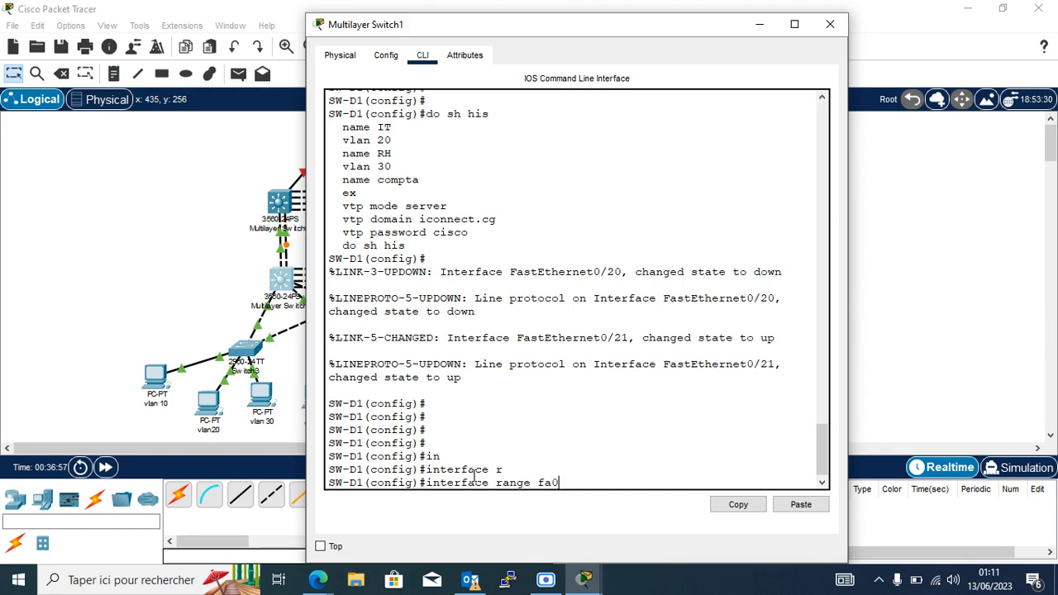
{"action": "type", "text": "/"}
{"action": "type", "text": "21-23"}
{"action": "key", "text": "Return"}
Set switchport trunk encapsulation to dot1q on Fa0/21–23.
{"action": "type", "text": "sw"}
{"action": "key", "text": "Tab"}
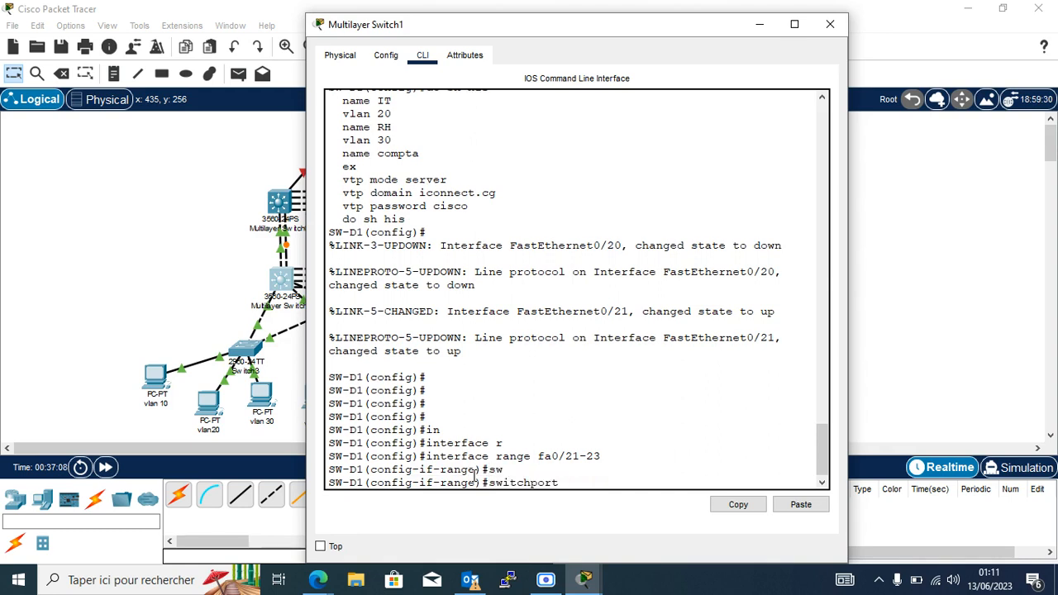
{"action": "type", "text": "t"}
{"action": "key", "text": "Tab"}
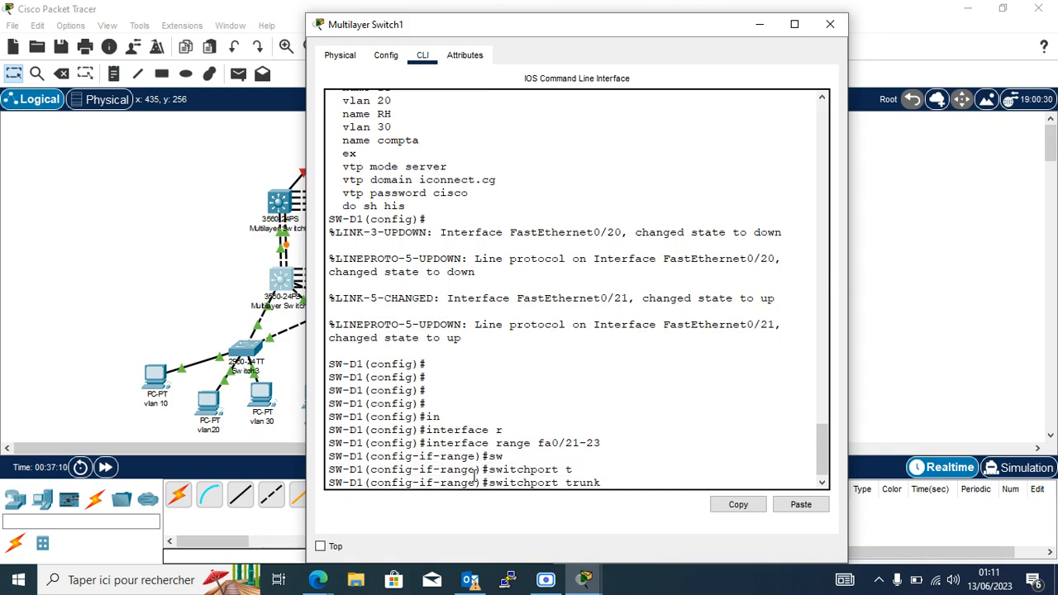
{"action": "type", "text": "en"}
{"action": "key", "text": "Tab"}
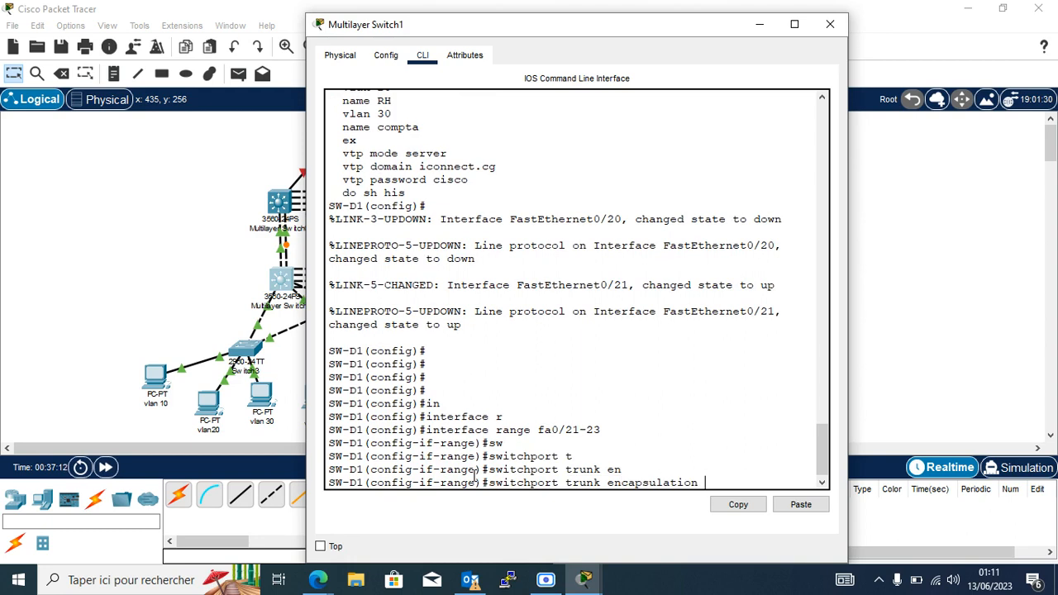
{"action": "type", "text": "d"}
{"action": "key", "text": "Tab"}
{"action": "key", "text": "Return"}
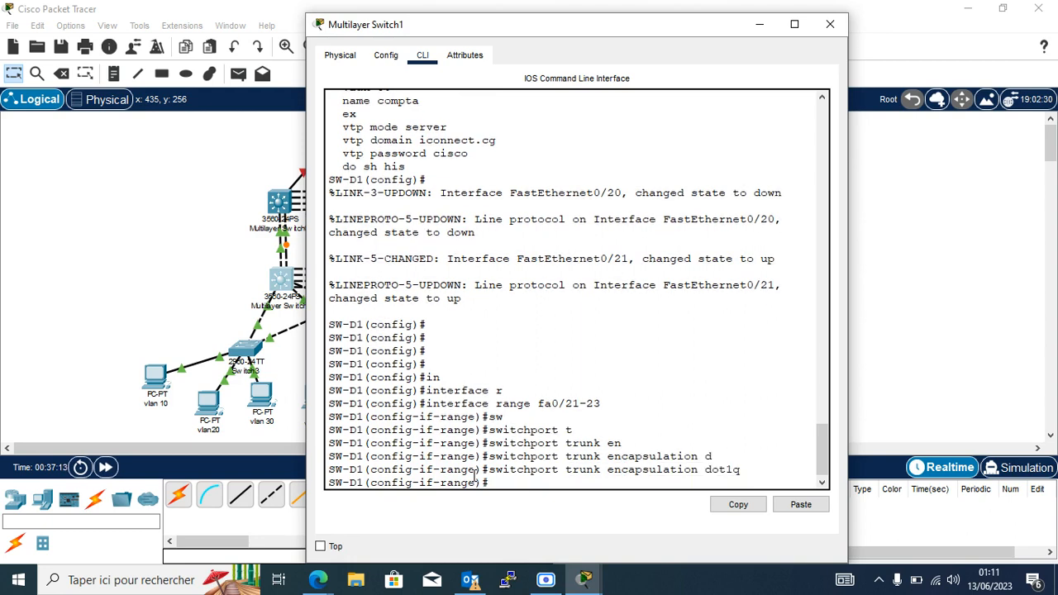
Put Fa0/21–23 into switchport mode trunk.
{"action": "type", "text": "sw"}
{"action": "key", "text": "Tab"}
{"action": "type", "text": "m"}
{"action": "key", "text": "Tab"}
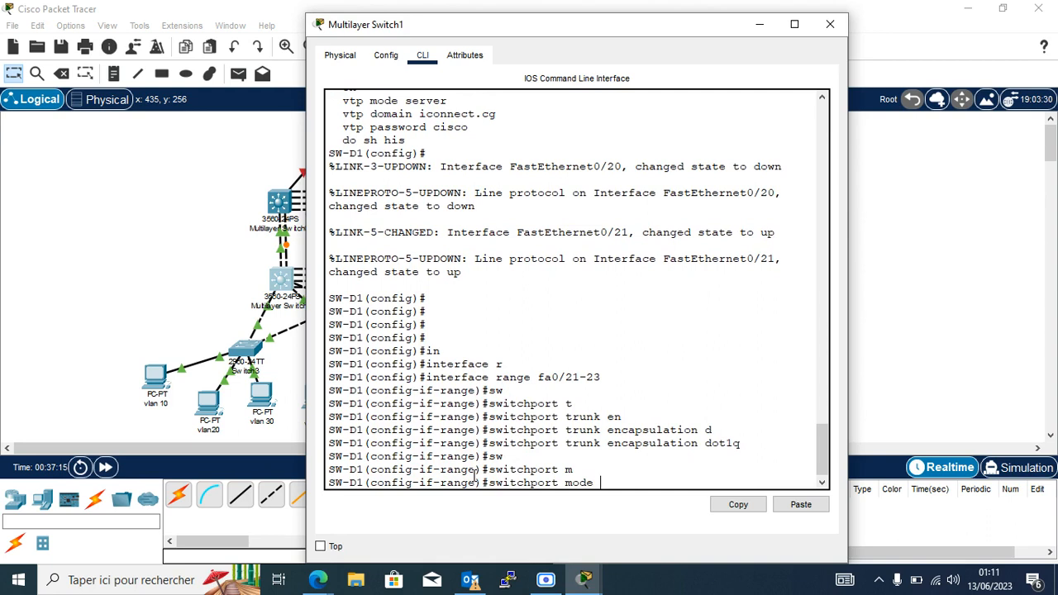
{"action": "type", "text": "t"}
{"action": "key", "text": "Tab"}
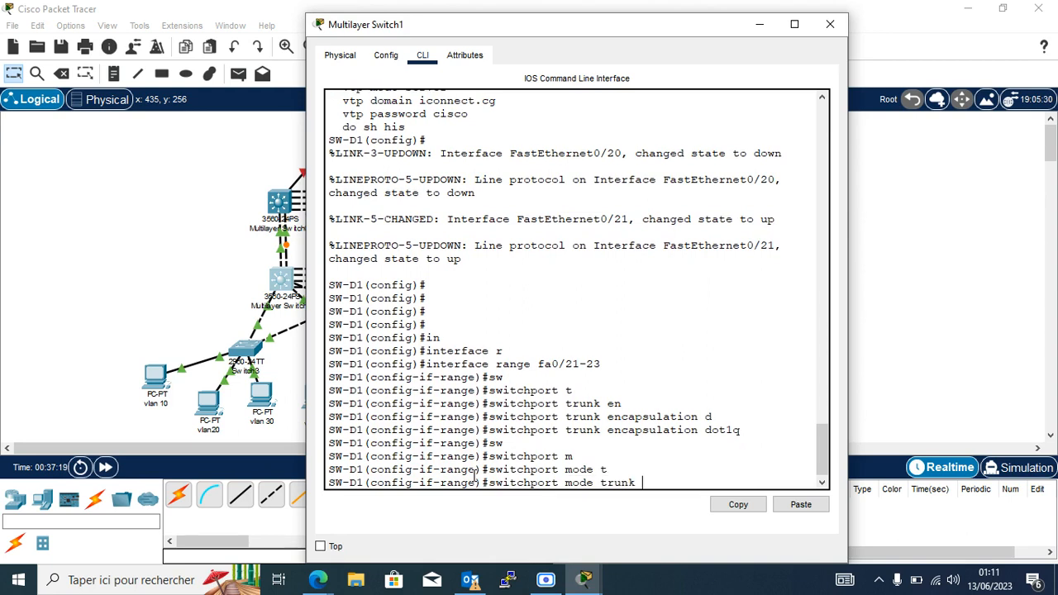
{"action": "key", "text": "Return"}
{"action": "key", "text": "Return"}
{"action": "key", "text": "Return"}
Allow all VLANs on the Fa0/21–23 trunks.
{"action": "type", "text": "sw"}
{"action": "key", "text": "Tab"}
{"action": "type", "text": "al"}
{"action": "key", "text": "Tab"}
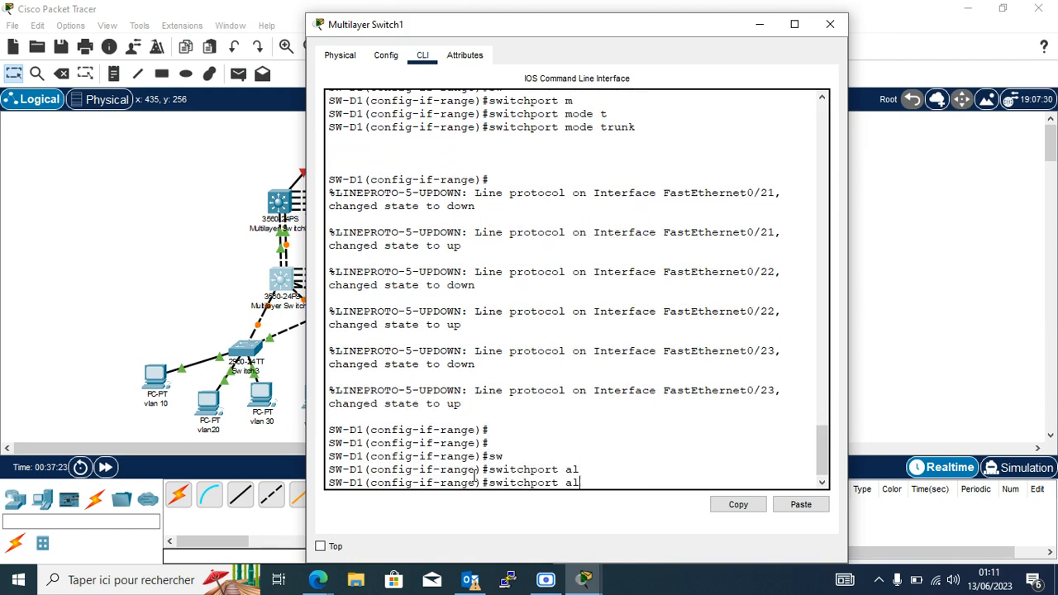
{"action": "key", "text": "BackSpace"}
{"action": "key", "text": "BackSpace"}
{"action": "type", "text": "t"}
{"action": "key", "text": "Tab"}
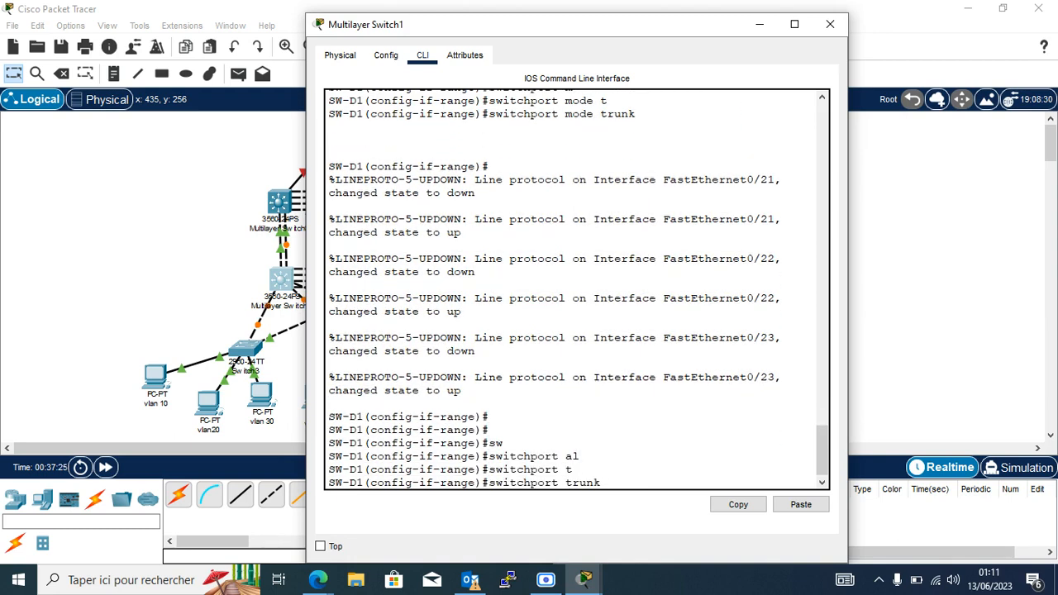
{"action": "type", "text": "al"}
{"action": "key", "text": "Tab"}
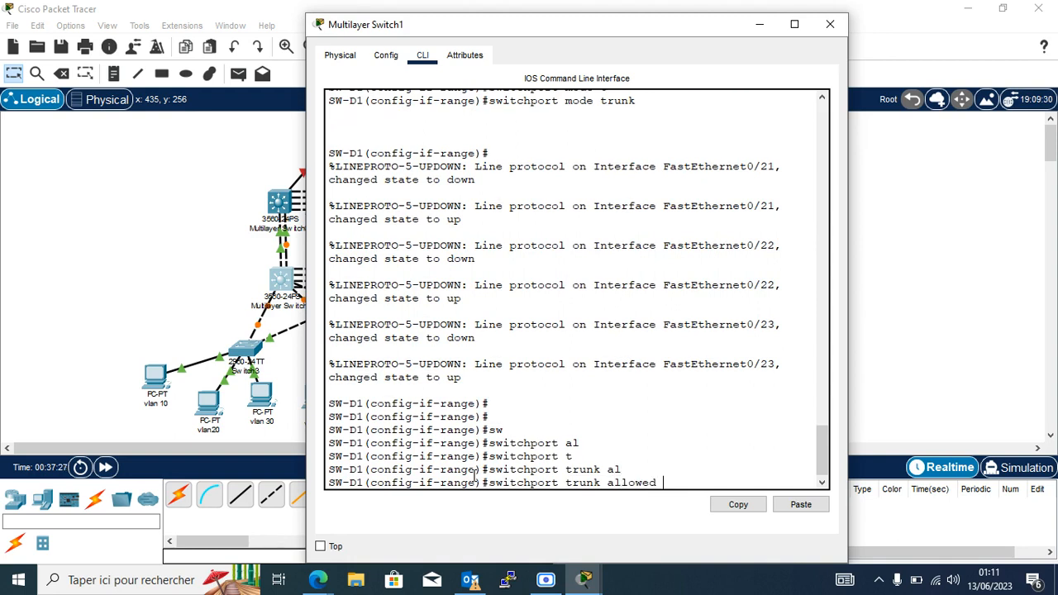
{"action": "type", "text": "v"}
{"action": "key", "text": "Tab"}
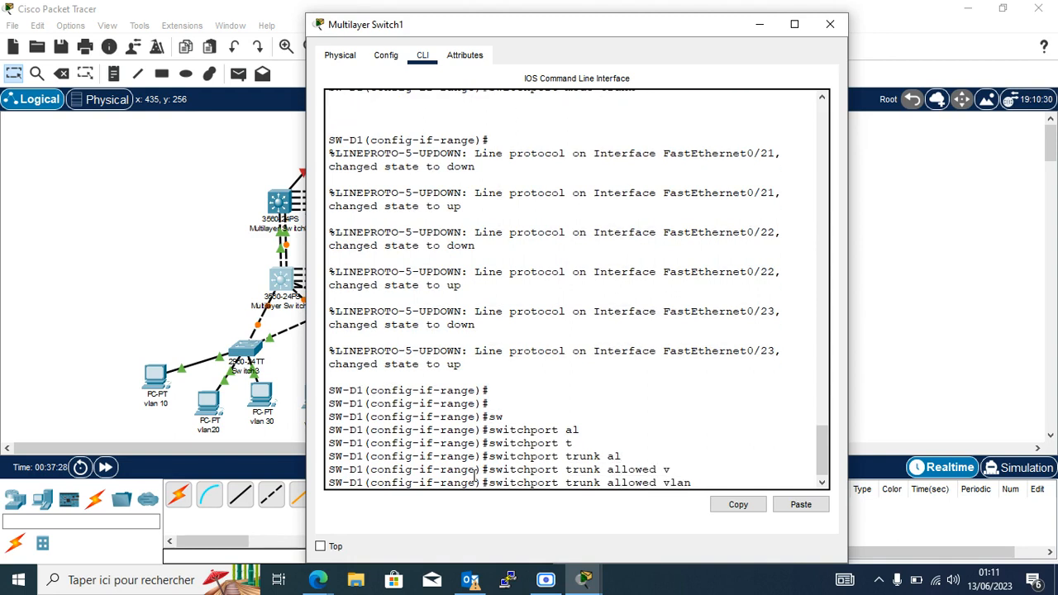
{"action": "type", "text": "all"}
{"action": "key", "text": "Return"}
{"action": "key", "text": "Return"}
{"action": "key", "text": "Return"}
{"action": "key", "text": "Return"}
{"action": "key", "text": "Return"}
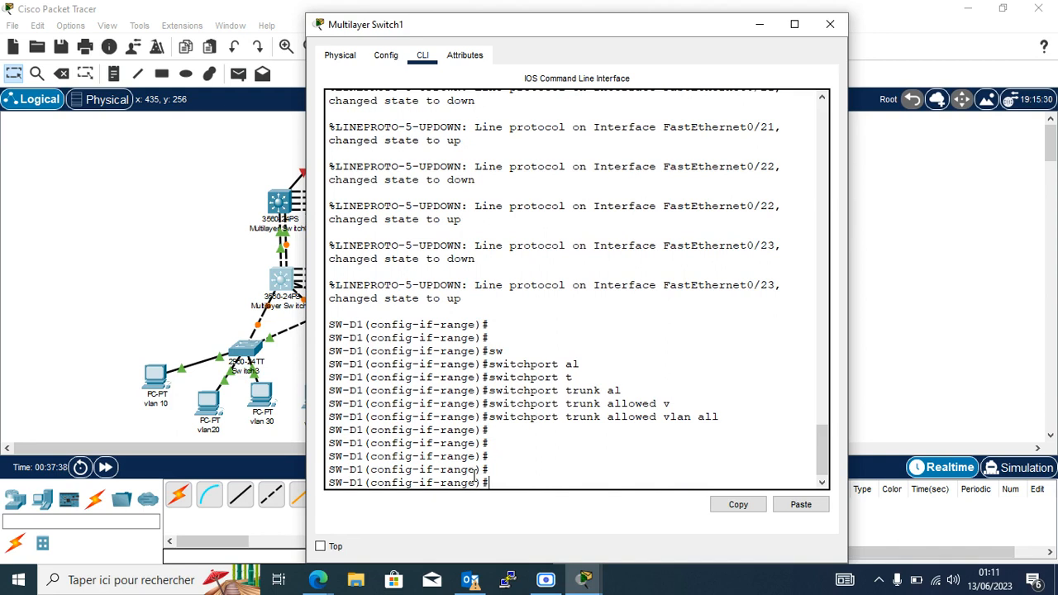
Show the command history, copy the four trunk configuration lines, and minimize the window.
{"action": "type", "text": "do shis"}
{"action": "key", "text": "BackSpace"}
{"action": "type", "text": "is"}
{"action": "key", "text": "Return"}
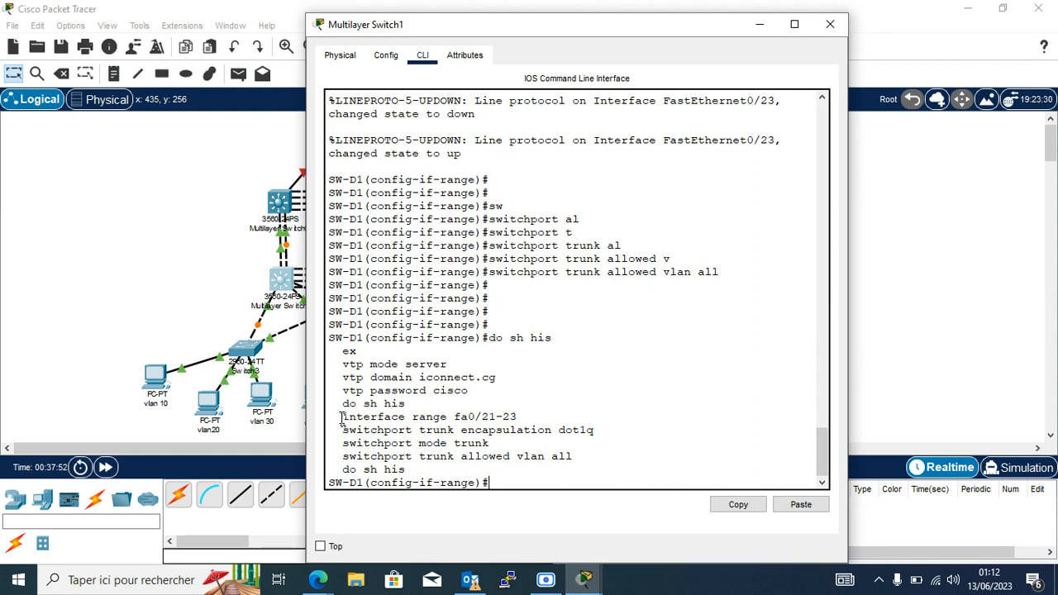
{"action": "left_click_drag", "start_coordinate": [341, 416], "coordinate": [580, 461]}
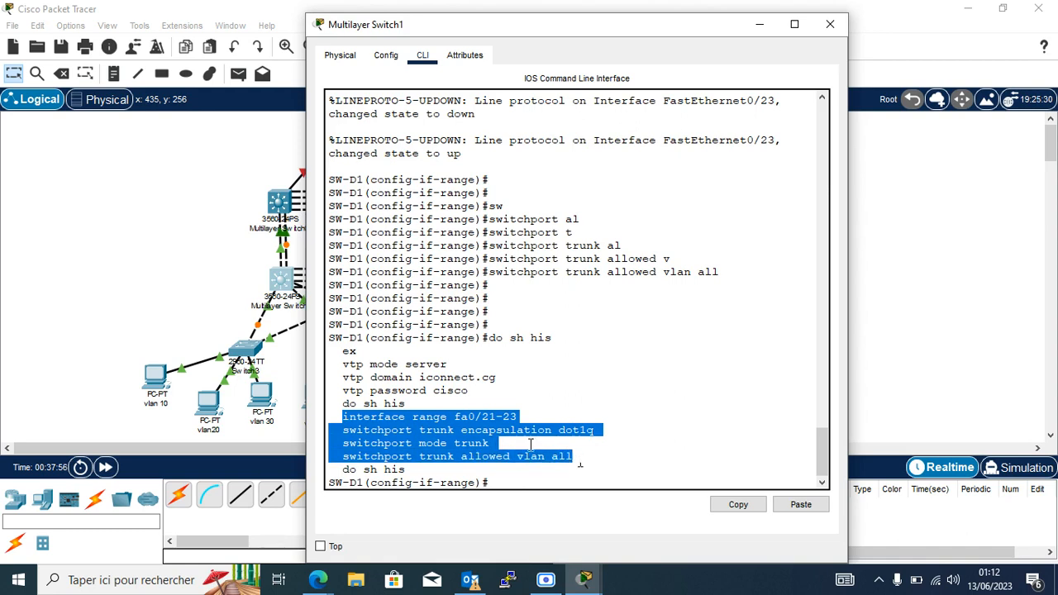
{"action": "left_click", "coordinate": [739, 504]}
{"action": "left_click", "coordinate": [759, 26]}
Paste the copied dot1q trunk commands into Multilayer Switch3, then return to Multilayer Switch1.
{"action": "left_click", "coordinate": [403, 279]}
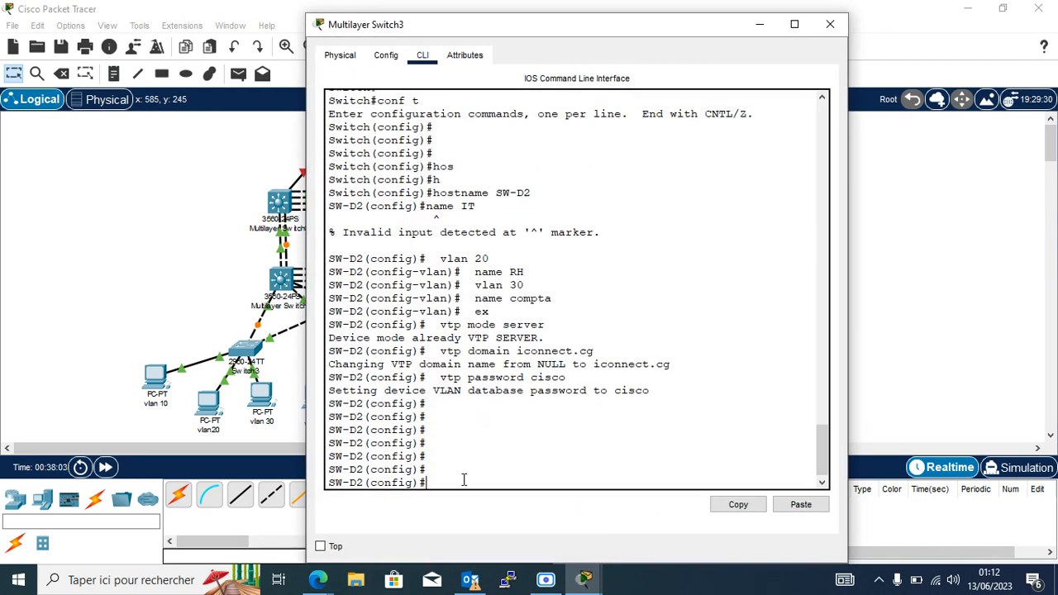
{"action": "left_click", "coordinate": [800, 504]}
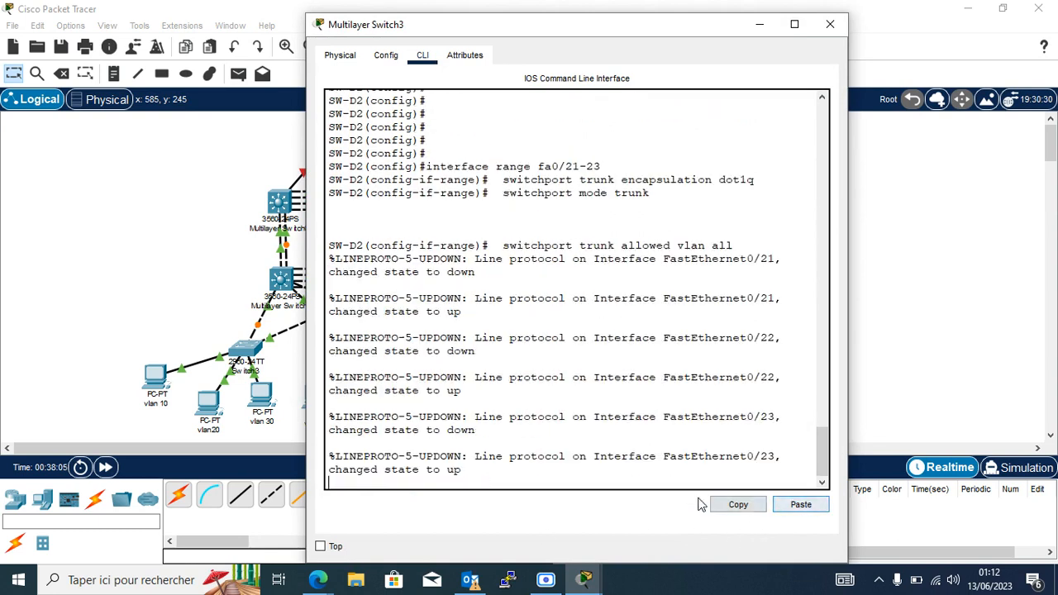
{"action": "key", "text": "Return"}
{"action": "key", "text": "Return"}
{"action": "key", "text": "Return"}
{"action": "key", "text": "Return"}
{"action": "key", "text": "Return"}
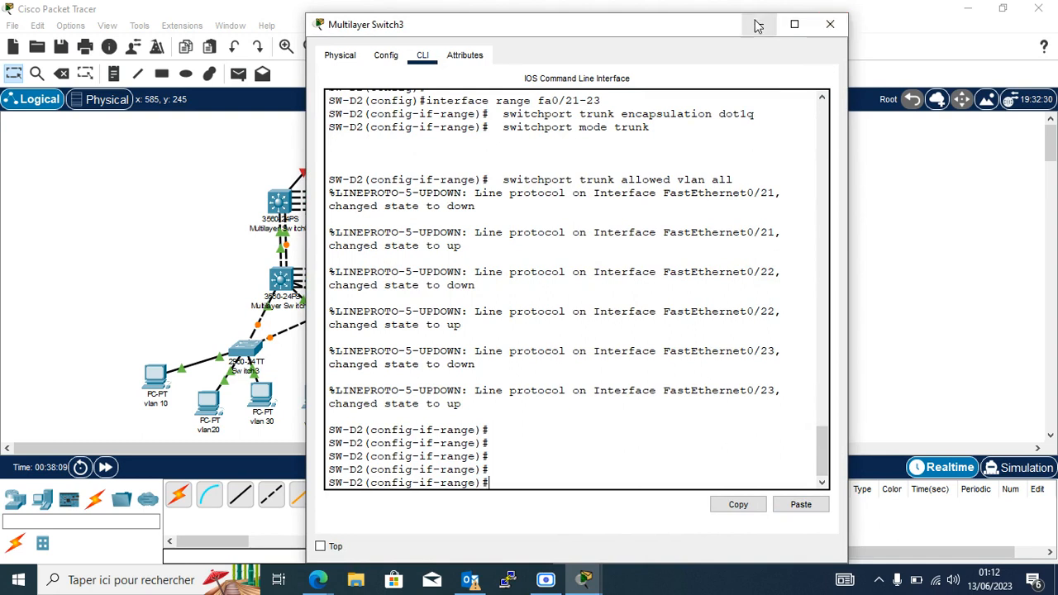
{"action": "left_click", "coordinate": [830, 24]}
{"action": "left_click", "coordinate": [281, 283]}
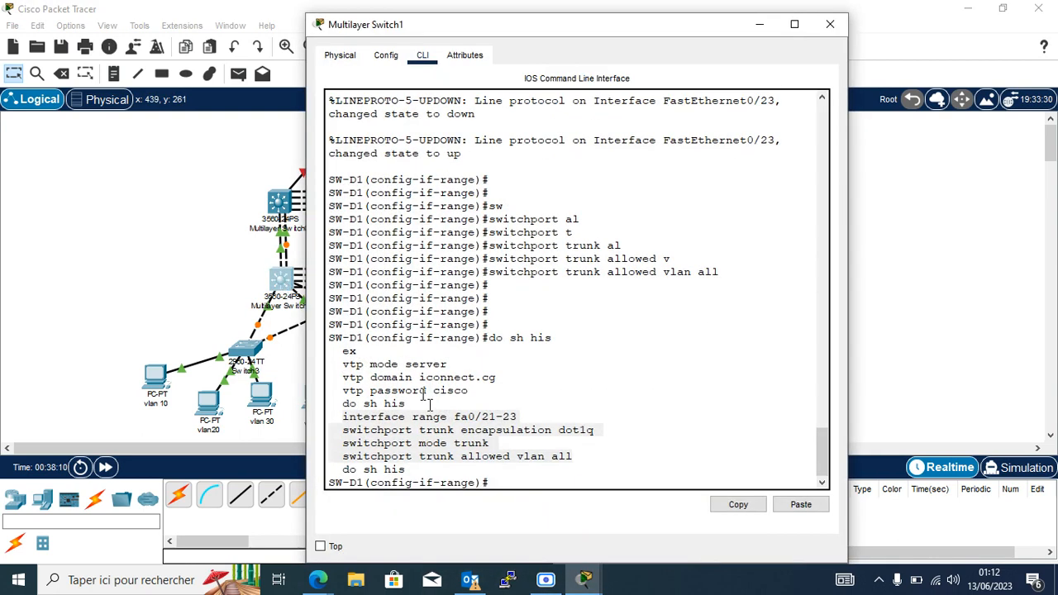
Exit SW-D1's configuration mode with do end.
{"action": "left_click", "coordinate": [502, 483]}
{"action": "type", "text": "sh"}
{"action": "key", "text": "BackSpace"}
{"action": "key", "text": "BackSpace"}
{"action": "type", "text": "doen"}
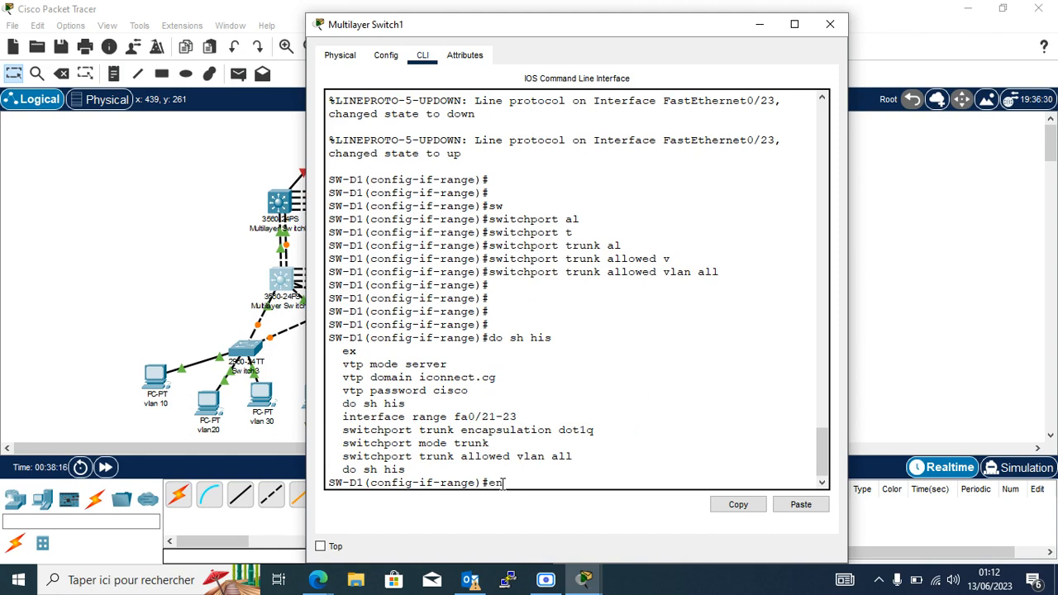
{"action": "type", "text": "d"}
{"action": "key", "text": "Return"}
{"action": "key", "text": "Return"}
{"action": "key", "text": "Return"}
{"action": "key", "text": "Return"}
{"action": "key", "text": "Return"}
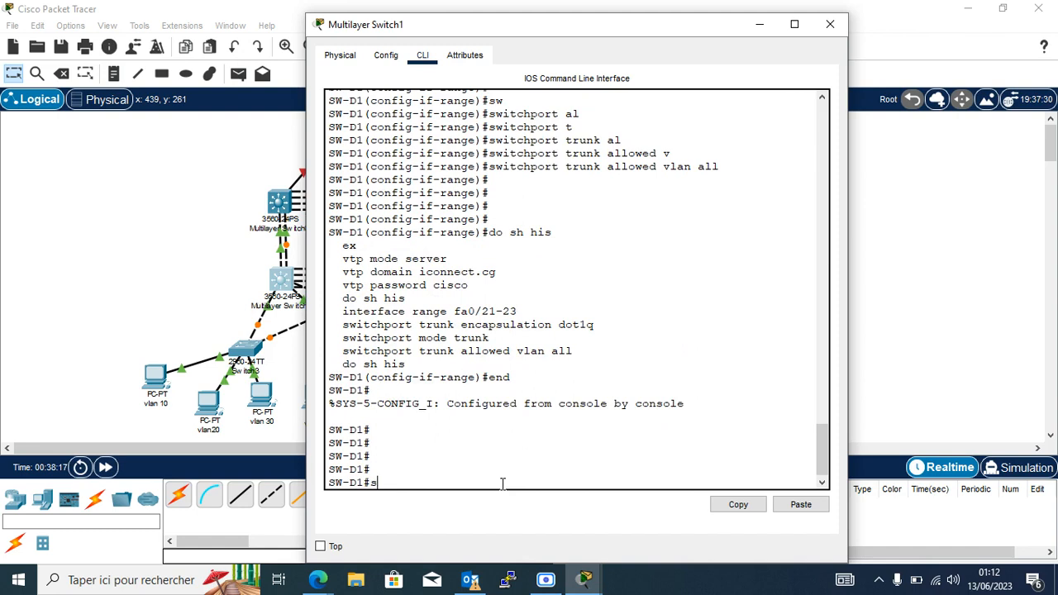
Run show interfaces trunk on SW-D1.
{"action": "type", "text": "sh"}
{"action": "key", "text": "Tab"}
{"action": "type", "text": "ip in"}
{"action": "key", "text": "Tab"}
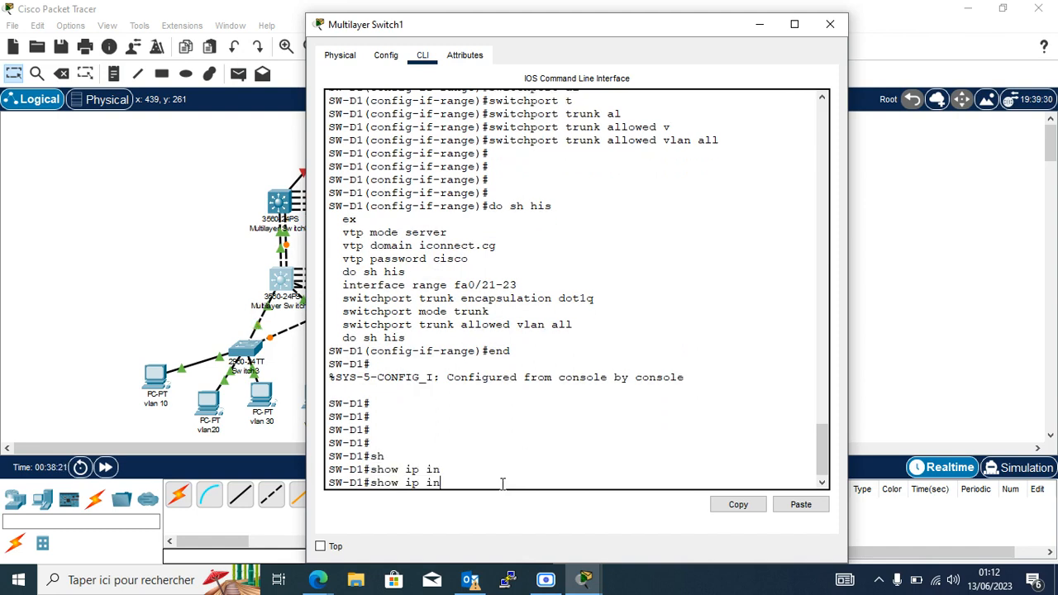
{"action": "type", "text": "t"}
{"action": "key", "text": "Tab"}
{"action": "type", "text": "t"}
{"action": "key", "text": "Tab"}
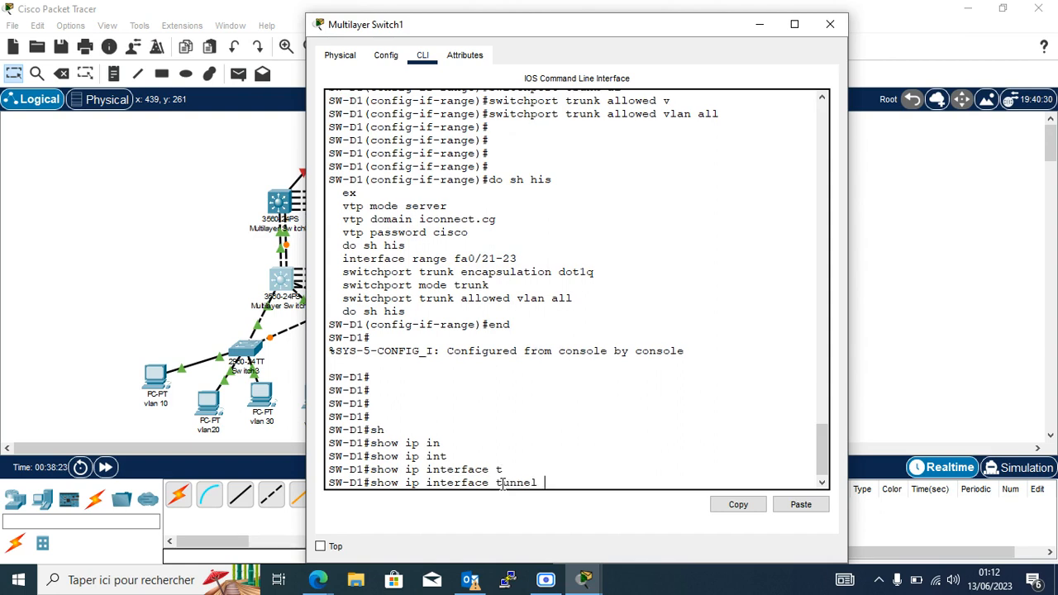
{"action": "key", "text": "BackSpace"}
{"action": "key", "text": "BackSpace"}
{"action": "key", "text": "BackSpace"}
{"action": "key", "text": "BackSpace"}
{"action": "key", "text": "BackSpace"}
{"action": "key", "text": "BackSpace"}
{"action": "key", "text": "BackSpace"}
{"action": "key", "text": "BackSpace"}
{"action": "key", "text": "BackSpace"}
{"action": "key", "text": "BackSpace"}
{"action": "key", "text": "BackSpace"}
{"action": "key", "text": "BackSpace"}
{"action": "key", "text": "BackSpace"}
{"action": "key", "text": "BackSpace"}
{"action": "key", "text": "BackSpace"}
{"action": "key", "text": "BackSpace"}
{"action": "type", "text": "int"}
{"action": "key", "text": "Tab"}
{"action": "type", "text": "t"}
{"action": "key", "text": "Tab"}
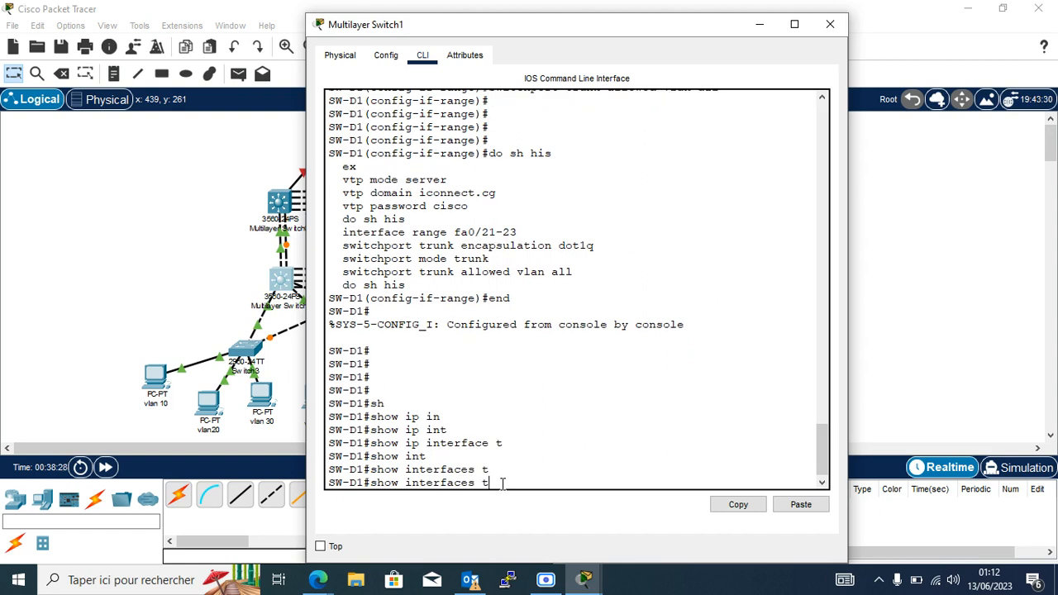
{"action": "type", "text": "r"}
{"action": "key", "text": "Tab"}
{"action": "key", "text": "Return"}
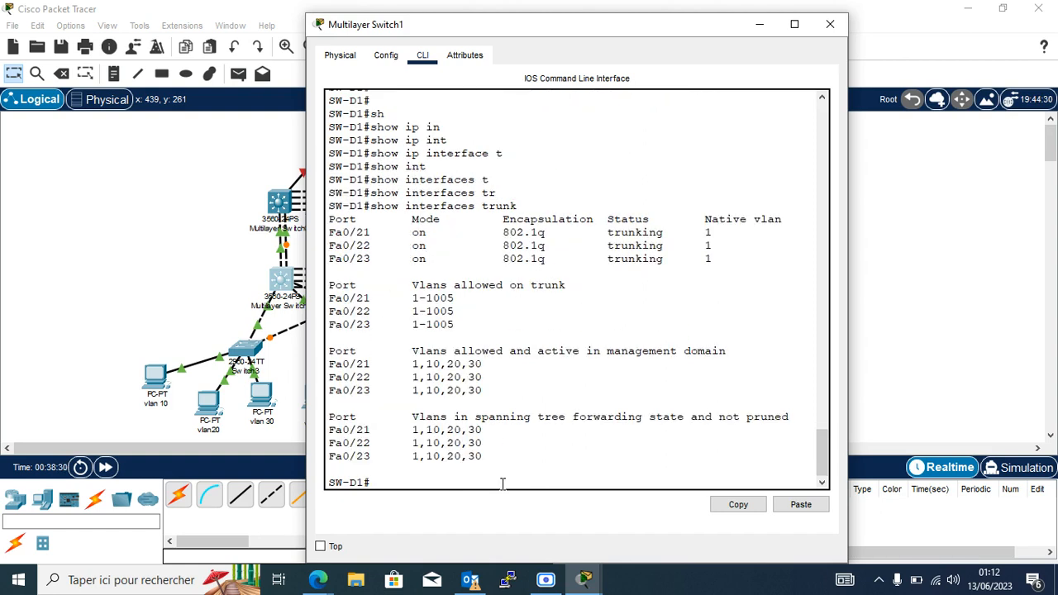
Highlight the Fa0/21–23 rows and VLAN list 1,10,20,30 in the trunk output.
{"action": "left_click_drag", "start_coordinate": [330, 430], "coordinate": [380, 456]}
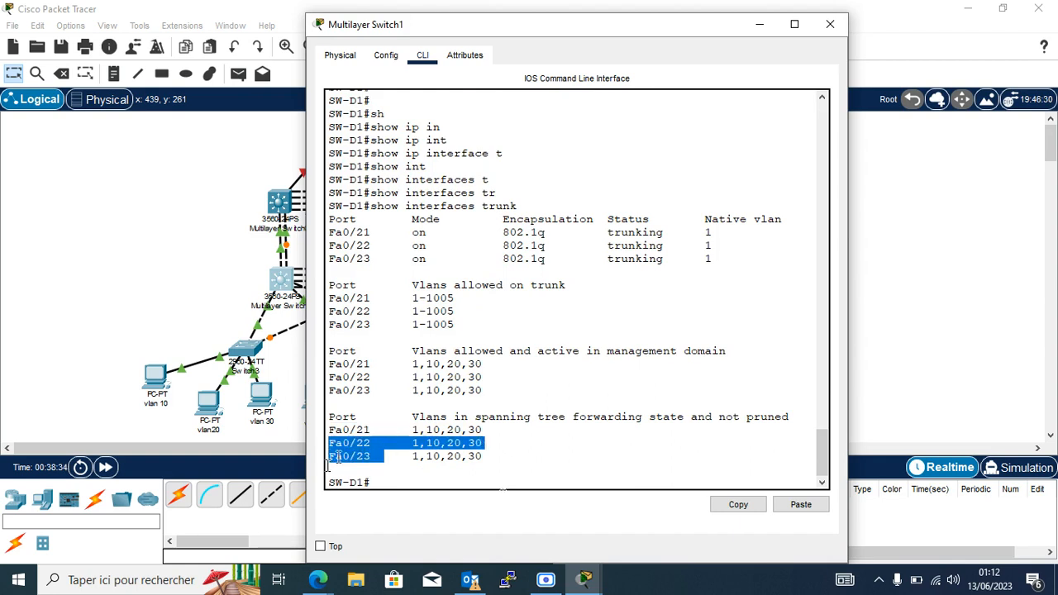
{"action": "left_click_drag", "start_coordinate": [330, 364], "coordinate": [365, 362]}
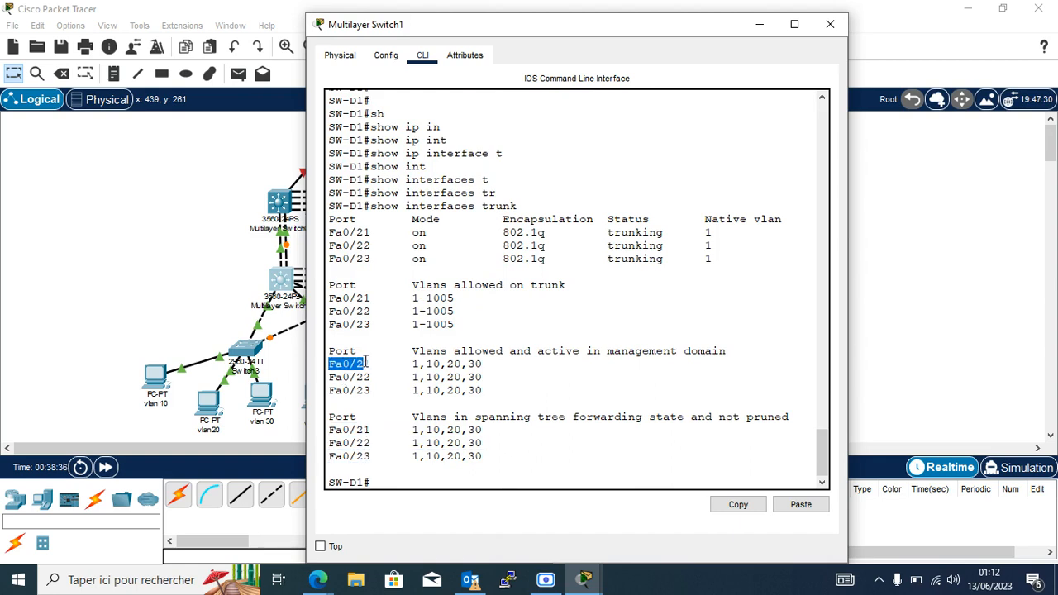
{"action": "left_click_drag", "start_coordinate": [413, 363], "coordinate": [501, 367]}
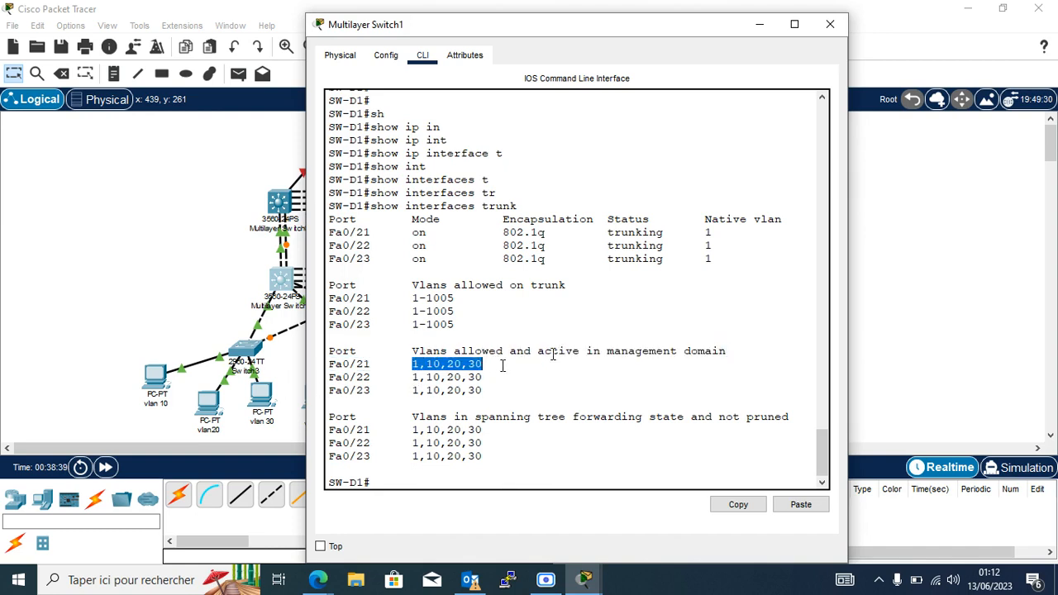
Close SW-D1 and leave configuration mode on Multilayer Switch3 with end.
{"action": "left_click", "coordinate": [830, 25]}
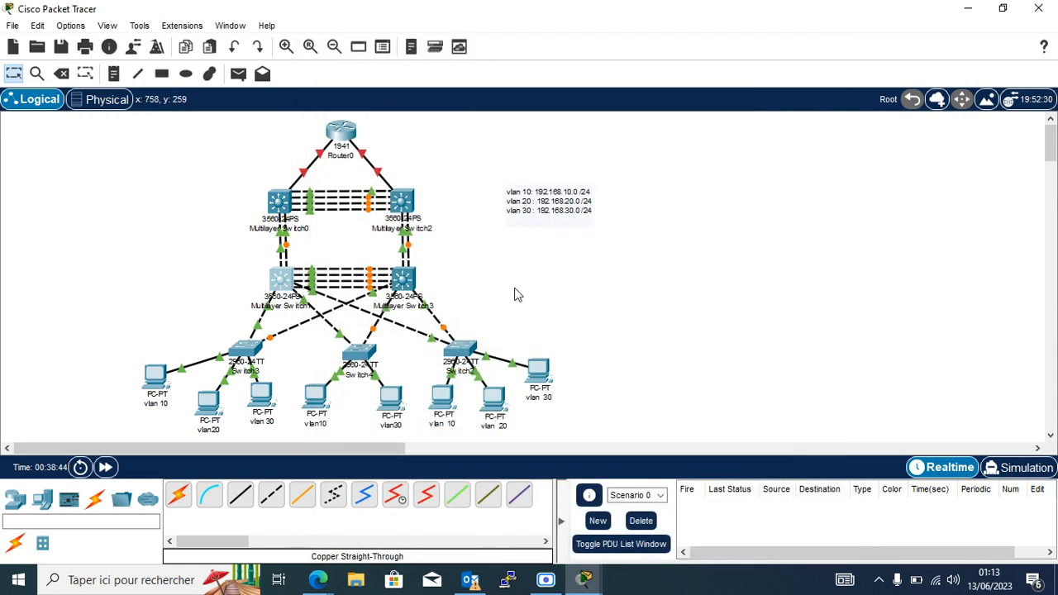
{"action": "left_click", "coordinate": [397, 285]}
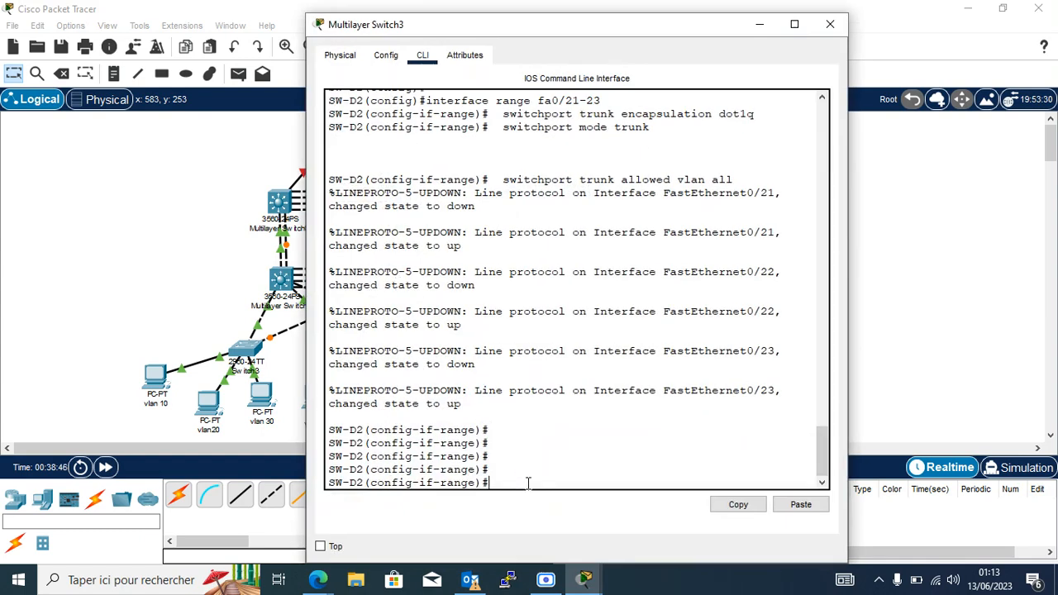
{"action": "type", "text": "end"}
{"action": "key", "text": "Return"}
{"action": "key", "text": "Return"}
{"action": "key", "text": "Return"}
{"action": "key", "text": "Return"}
{"action": "key", "text": "Return"}
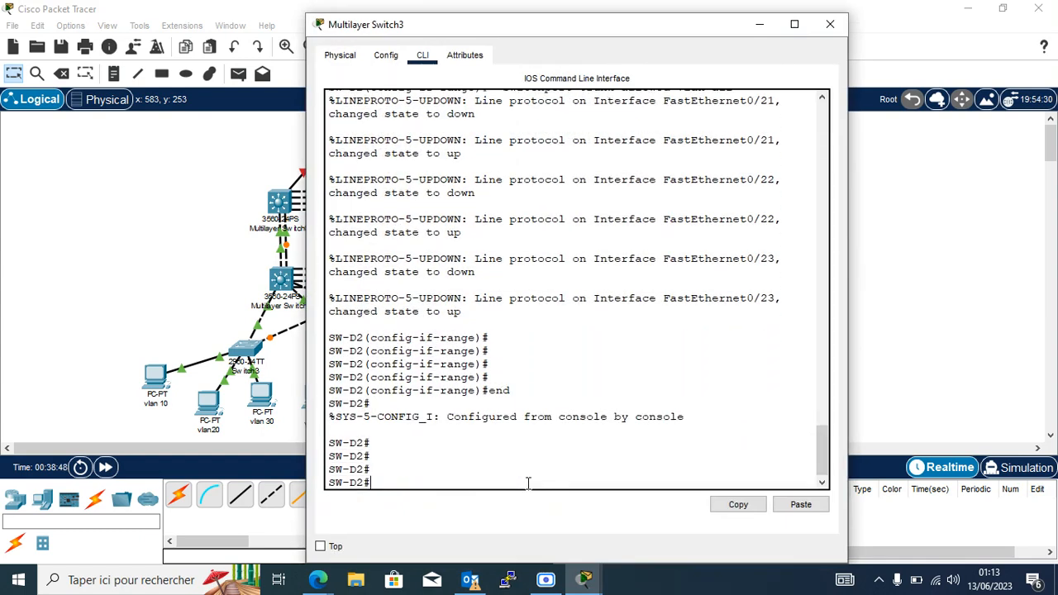
Run show interfaces trunk on Multilayer Switch3, check Fa0/21, then close its window.
{"action": "type", "text": "sh"}
{"action": "key", "text": "Tab"}
{"action": "type", "text": "in"}
{"action": "key", "text": "Tab"}
{"action": "type", "text": "t"}
{"action": "key", "text": "Tab"}
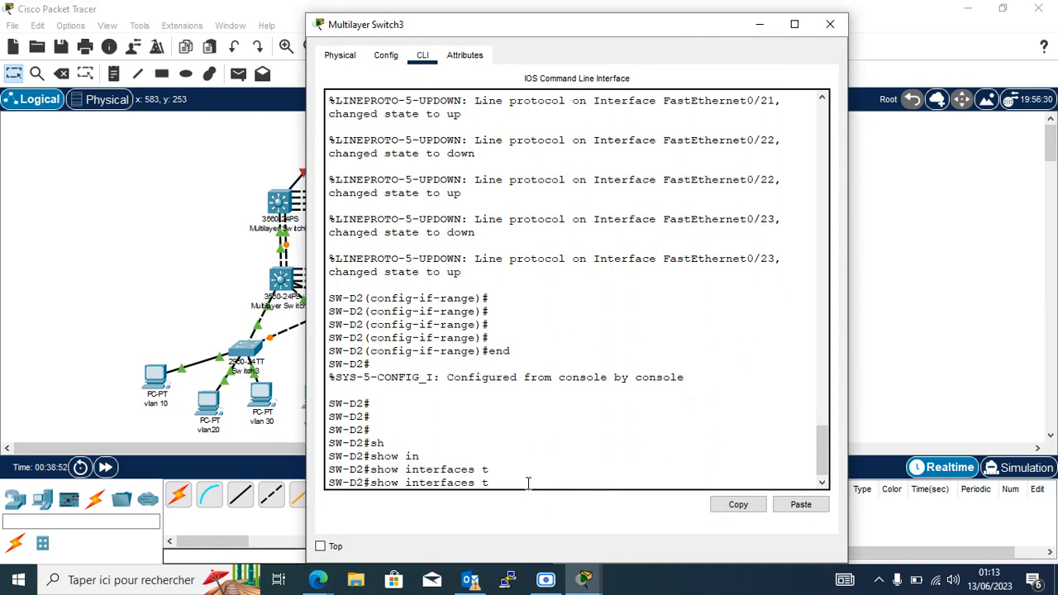
{"action": "type", "text": "r"}
{"action": "key", "text": "Tab"}
{"action": "key", "text": "Return"}
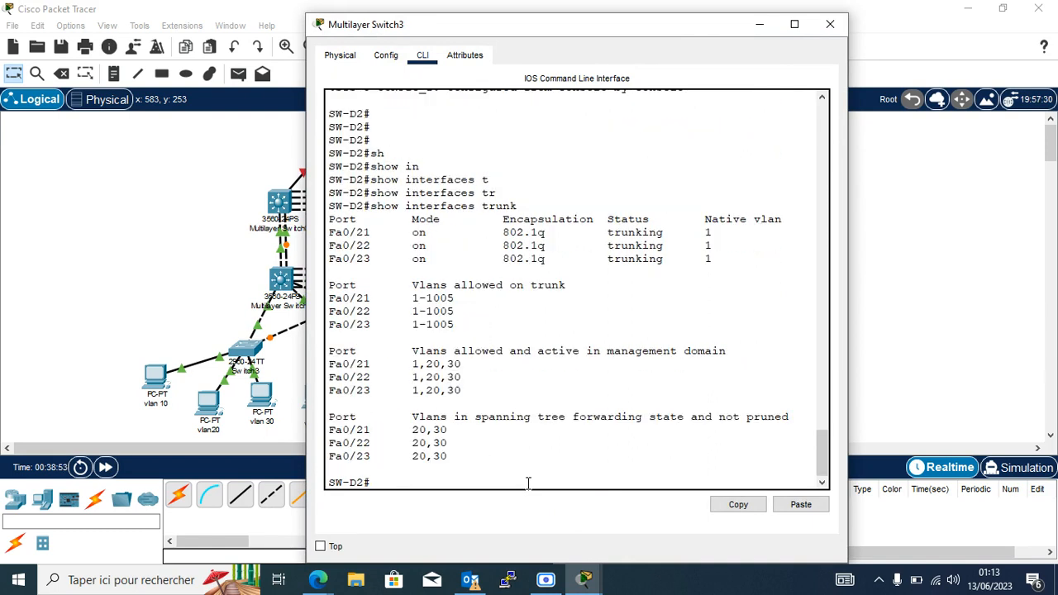
{"action": "left_click_drag", "start_coordinate": [330, 431], "coordinate": [364, 431]}
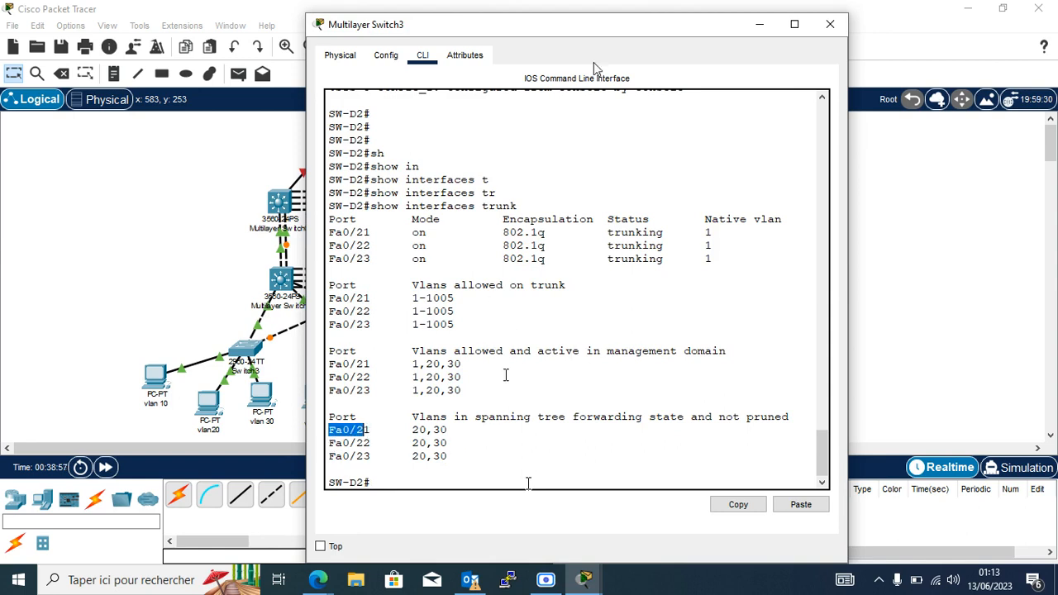
{"action": "left_click", "coordinate": [830, 24]}
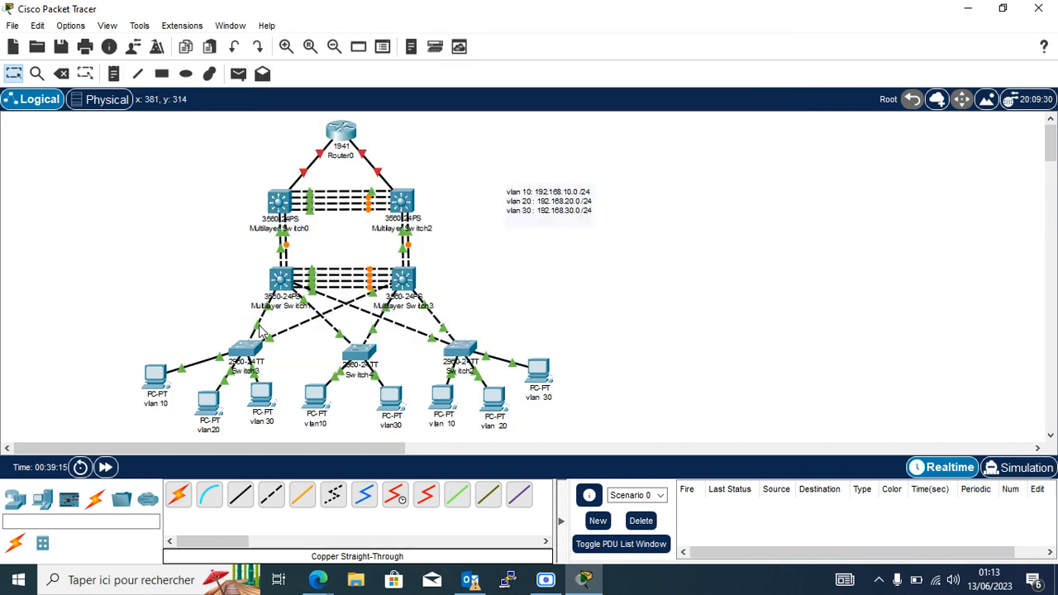
Cable FastEthernet0/21 to Switch2's FastEthernet0/22 with a copper straight-through link.
{"action": "mouse_move", "coordinate": [259, 331]}
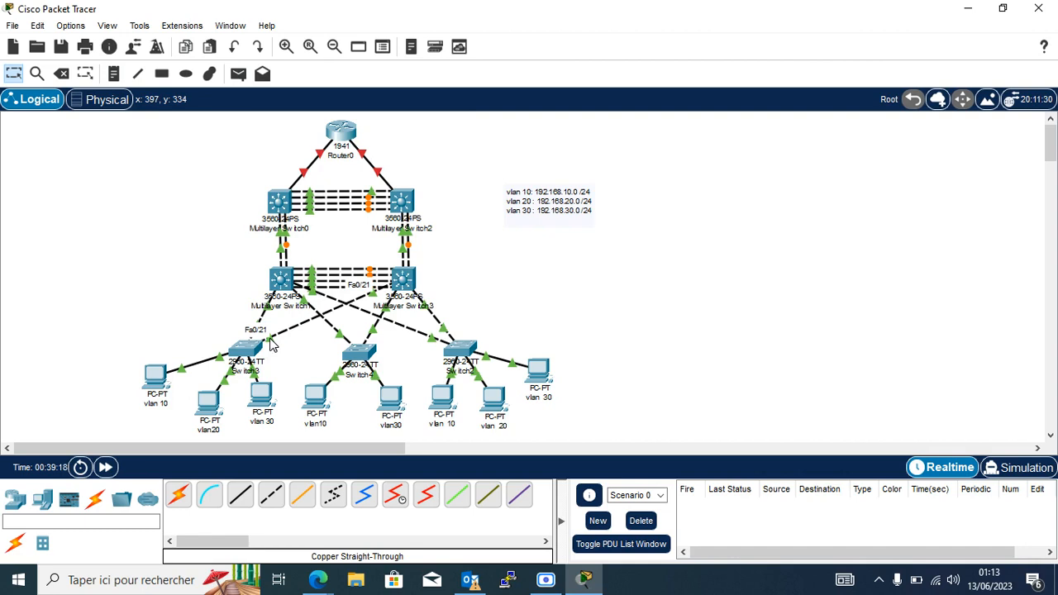
{"action": "mouse_move", "coordinate": [343, 343]}
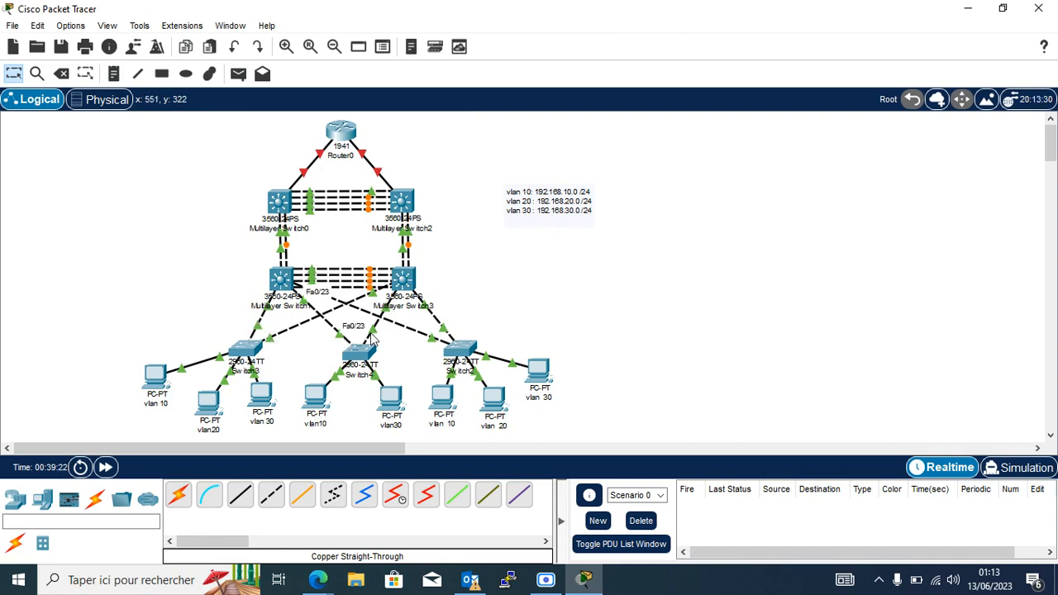
{"action": "mouse_move", "coordinate": [376, 336]}
{"action": "left_click", "coordinate": [357, 351]}
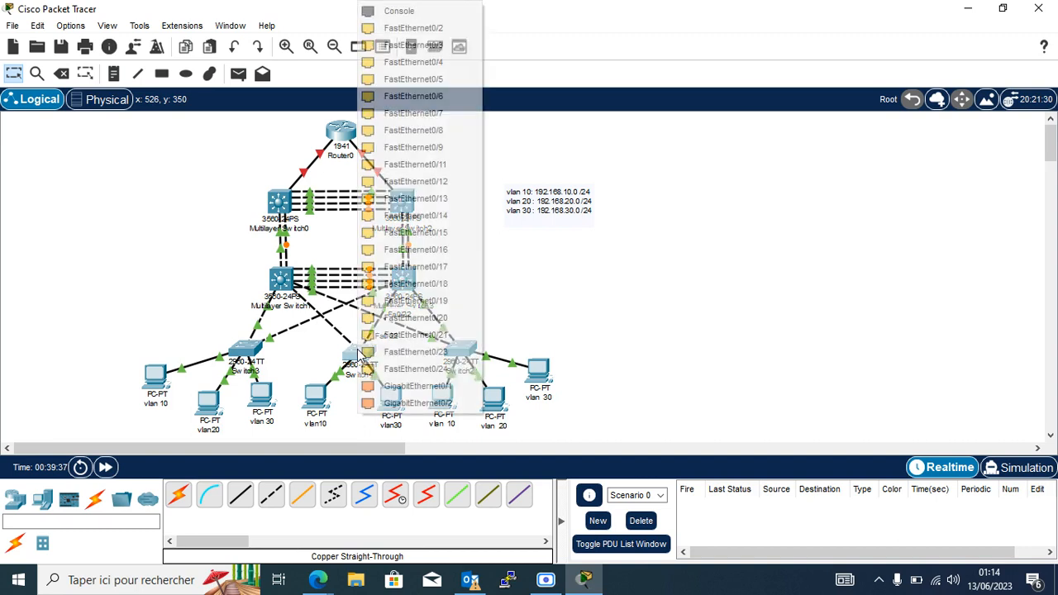
{"action": "left_click", "coordinate": [441, 335]}
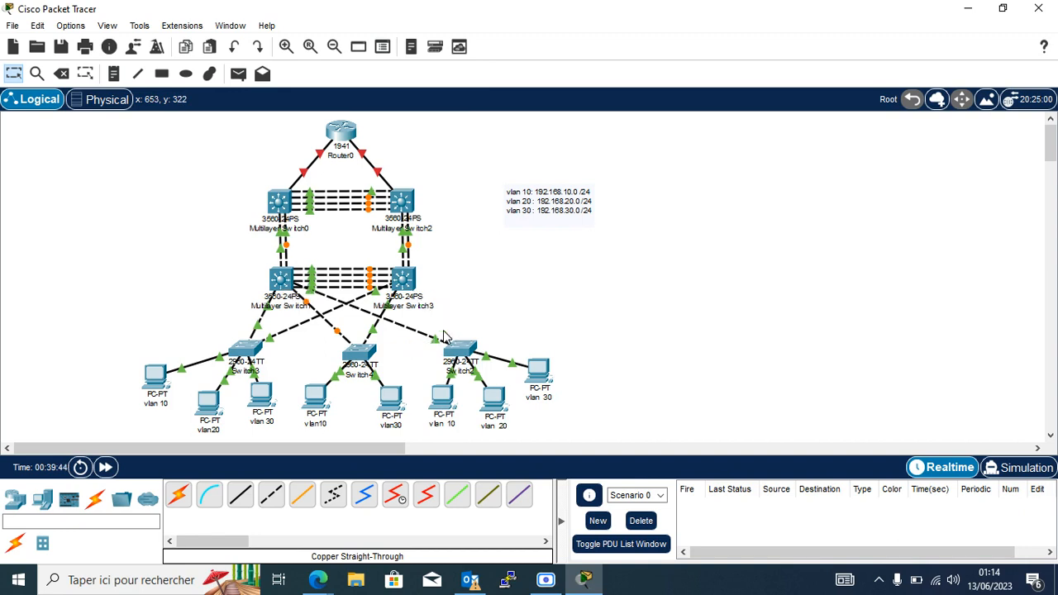
{"action": "left_click", "coordinate": [458, 351]}
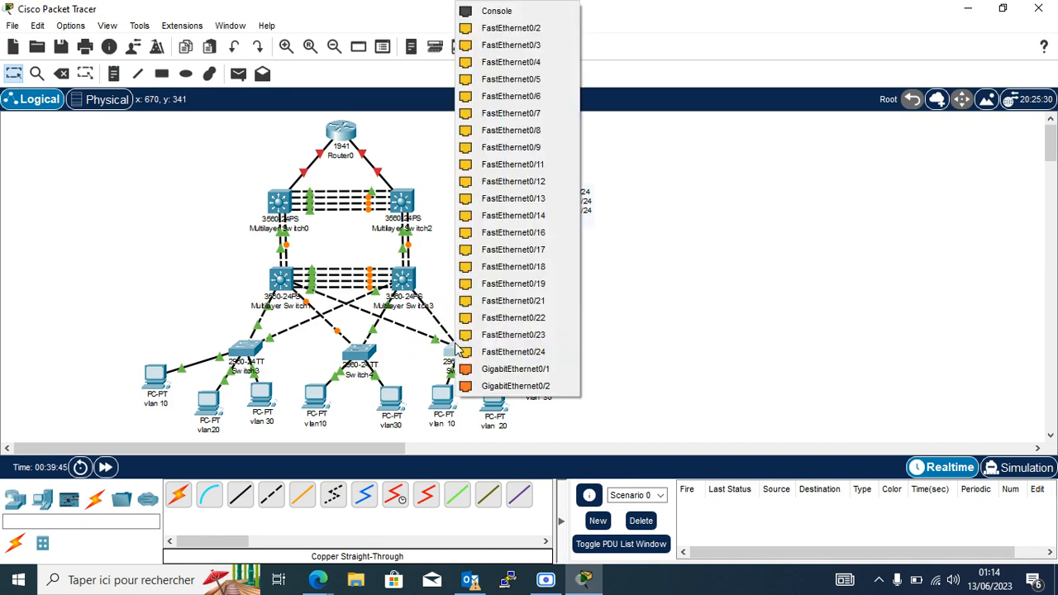
{"action": "left_click", "coordinate": [538, 318]}
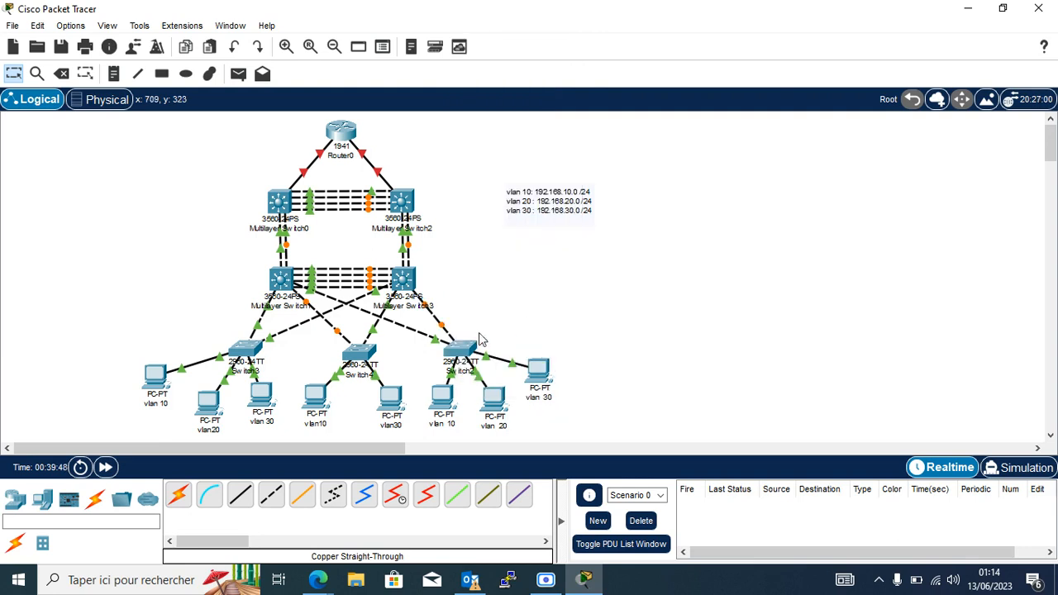
Run another cable to Switch2's FastEthernet0/21 and open Switch3's window.
{"action": "left_click", "coordinate": [458, 352]}
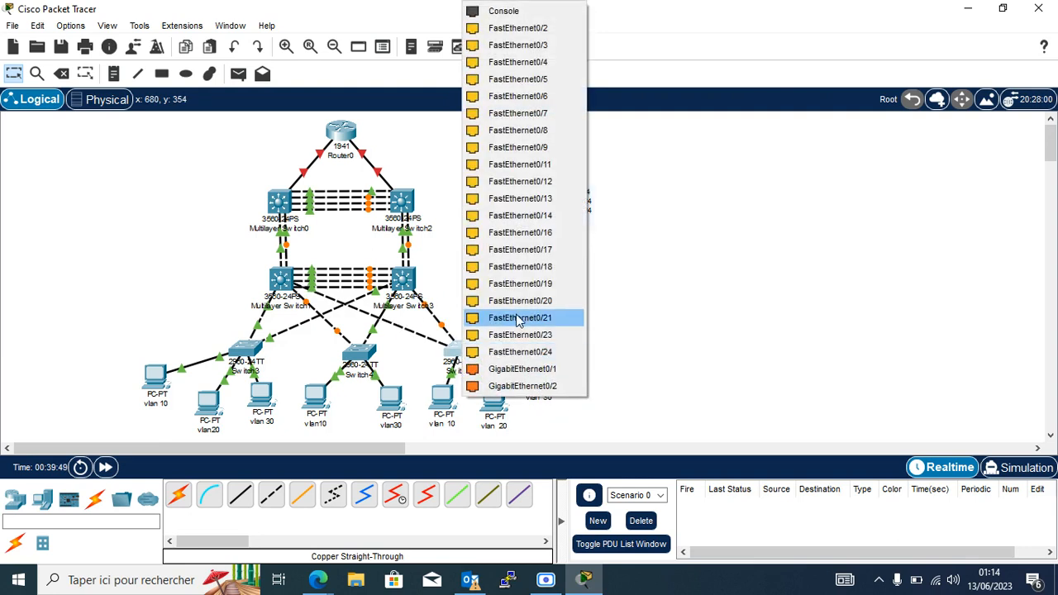
{"action": "left_click", "coordinate": [529, 317]}
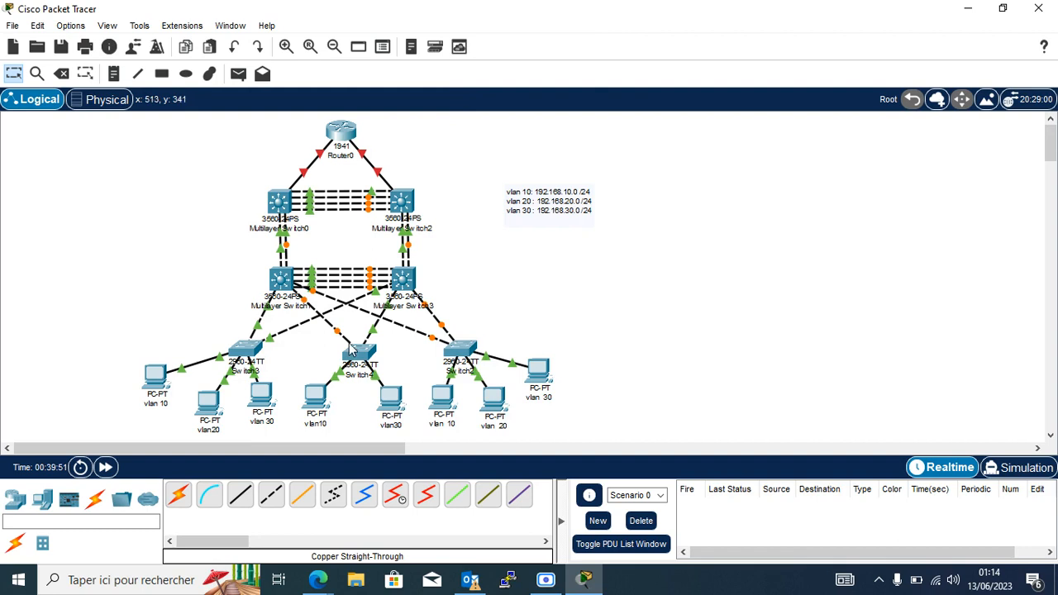
{"action": "left_click", "coordinate": [250, 354]}
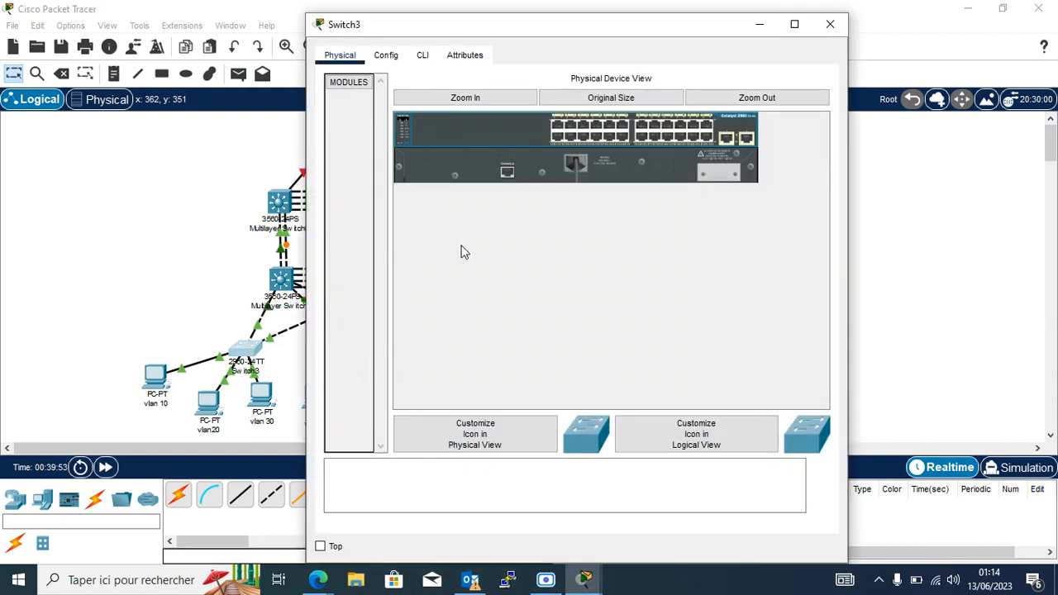
On Switch3's CLI, enter privileged mode and global configuration mode.
{"action": "left_click", "coordinate": [423, 56]}
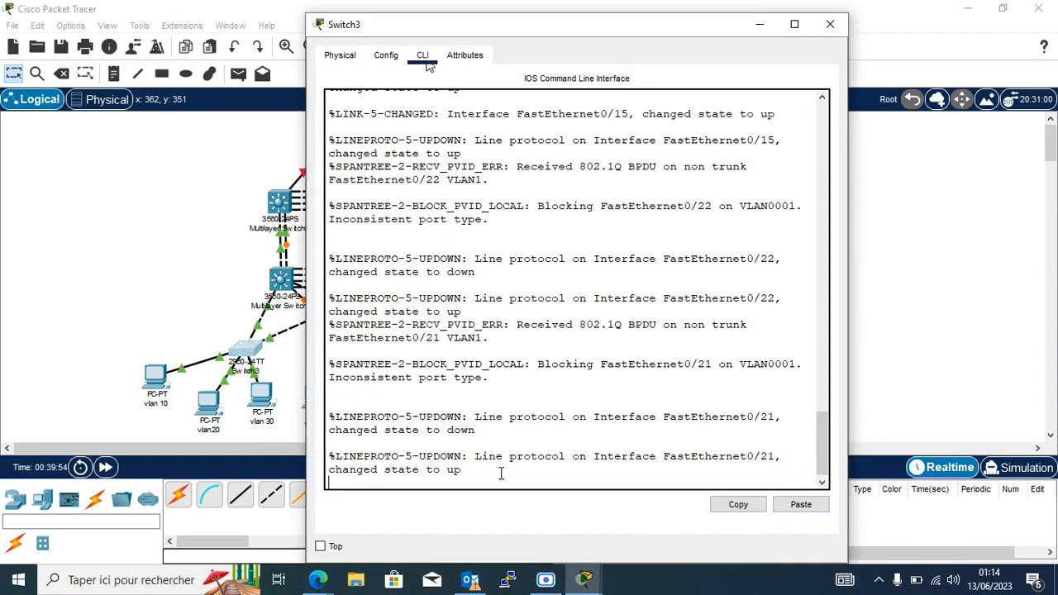
{"action": "key", "text": "Return"}
{"action": "key", "text": "Return"}
{"action": "key", "text": "Return"}
{"action": "key", "text": "Return"}
{"action": "key", "text": "Return"}
{"action": "type", "text": "en"}
{"action": "key", "text": "Return"}
{"action": "key", "text": "Return"}
{"action": "key", "text": "Return"}
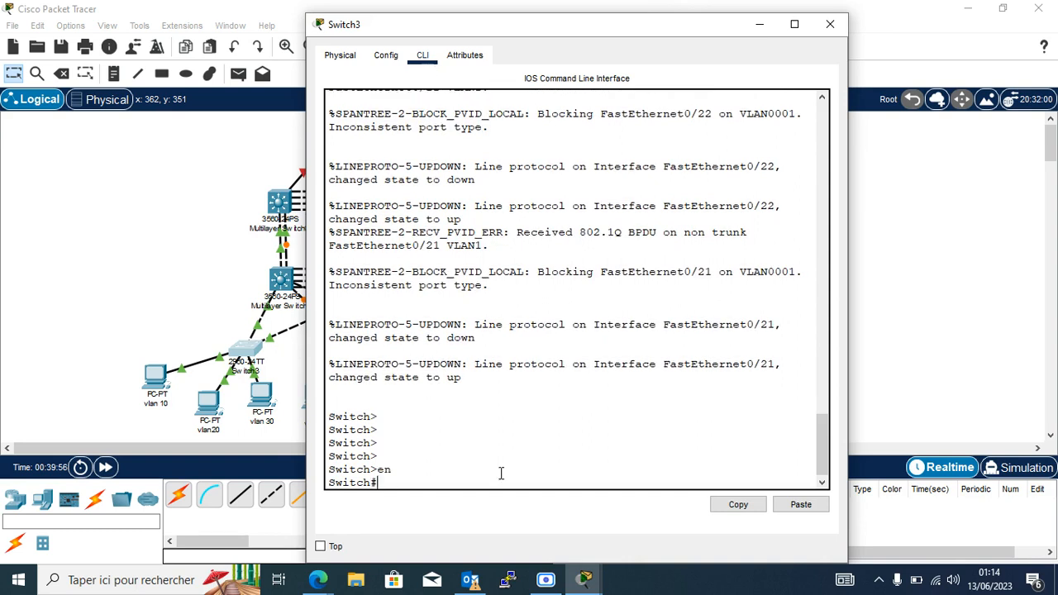
{"action": "type", "text": "conf t"}
{"action": "key", "text": "Return"}
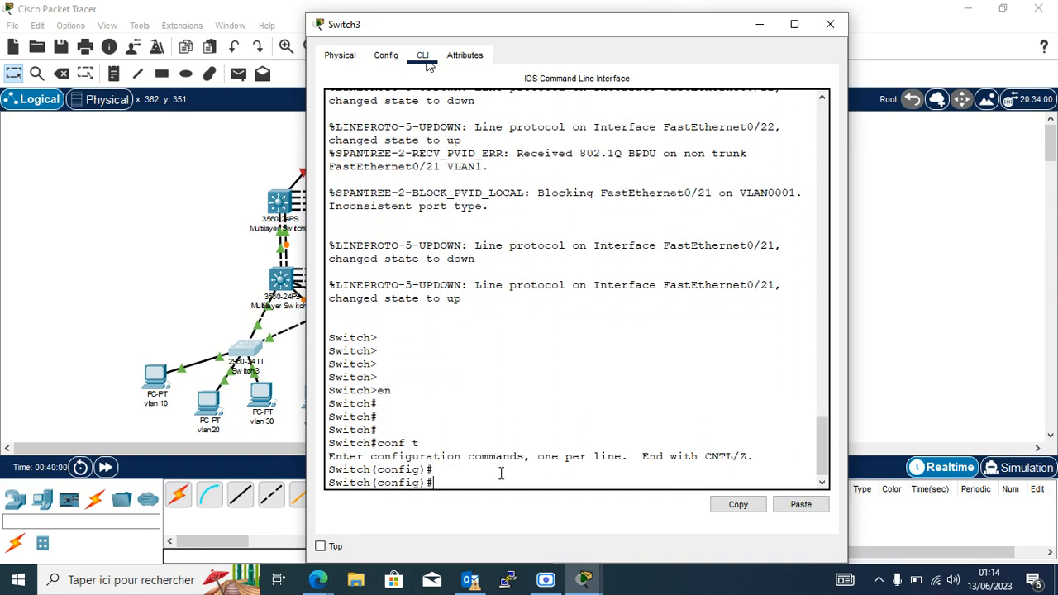
Set interface range Fa0/21–22 to switchport mode trunk.
{"action": "type", "text": "in"}
{"action": "key", "text": "Tab"}
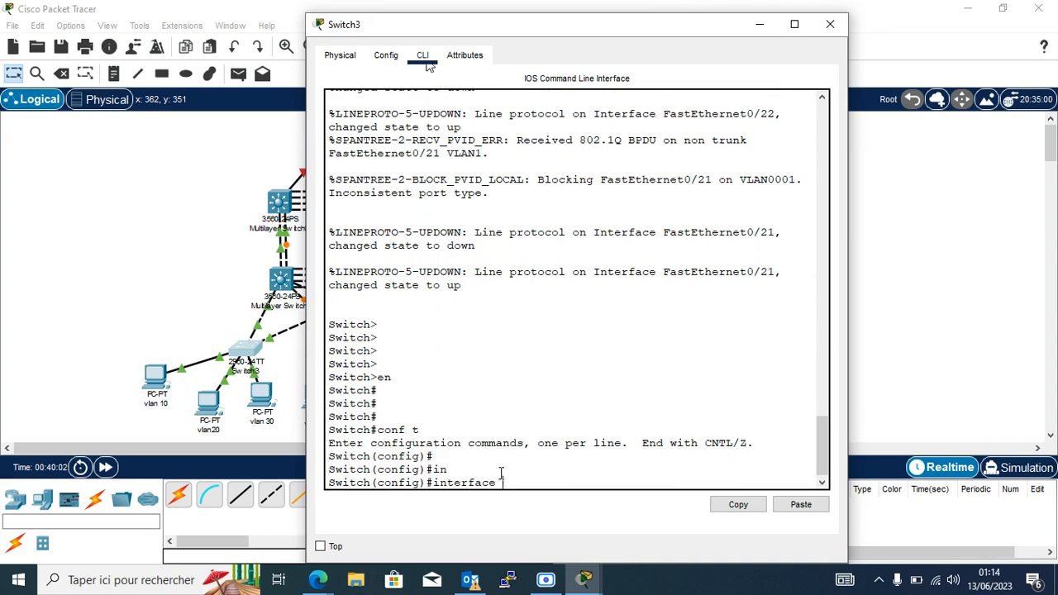
{"action": "type", "text": "r"}
{"action": "key", "text": "Tab"}
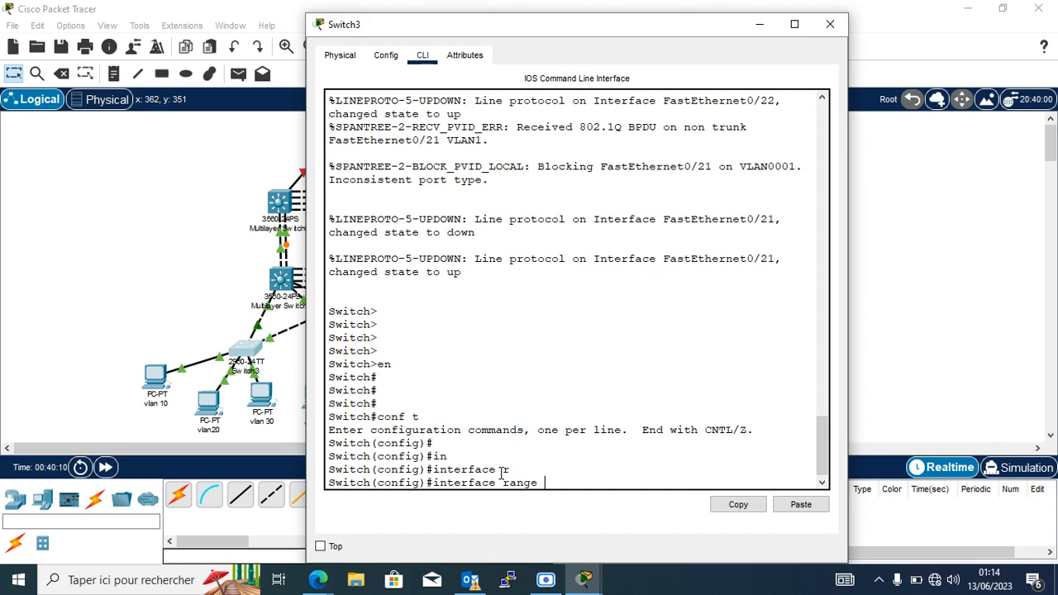
{"action": "type", "text": "fa0/21-22"}
{"action": "key", "text": "Return"}
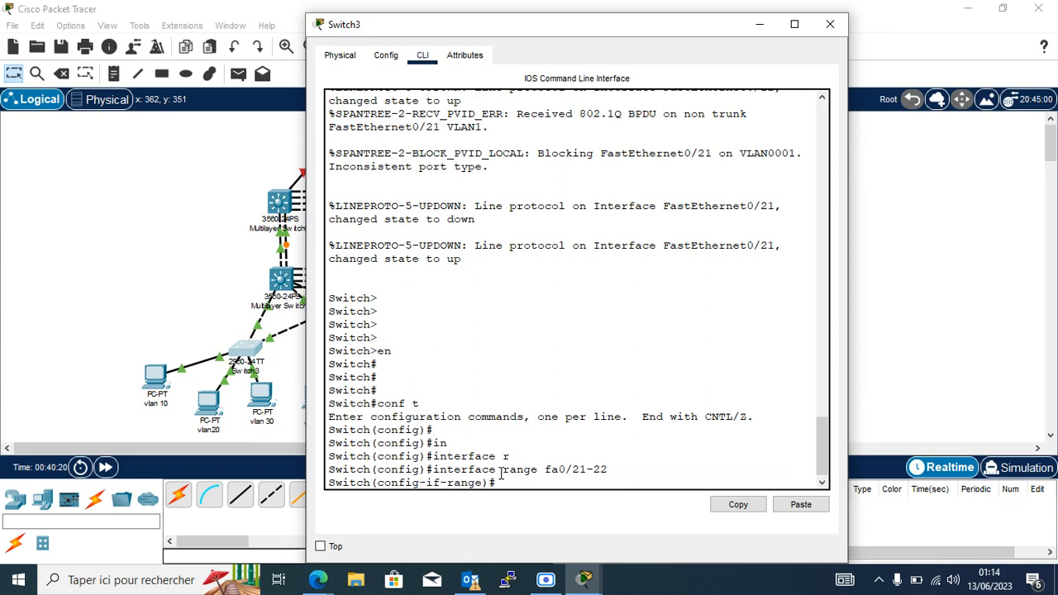
{"action": "type", "text": "sw"}
{"action": "key", "text": "Tab"}
{"action": "type", "text": "m"}
{"action": "key", "text": "Tab"}
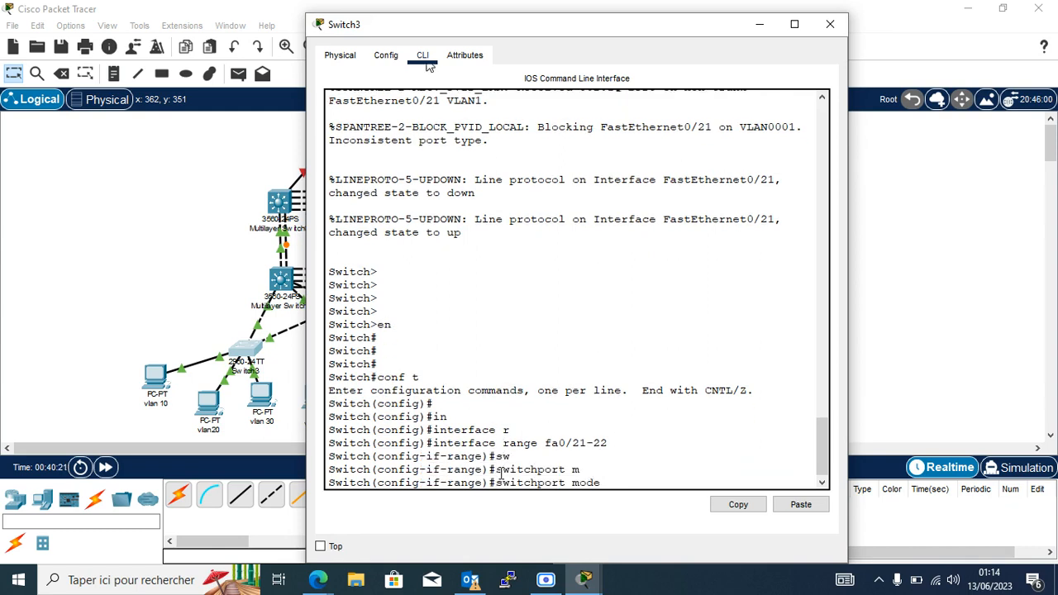
{"action": "type", "text": "t"}
{"action": "key", "text": "Tab"}
{"action": "key", "text": "Return"}
{"action": "key", "text": "Return"}
{"action": "key", "text": "Return"}
{"action": "key", "text": "Return"}
{"action": "key", "text": "Return"}
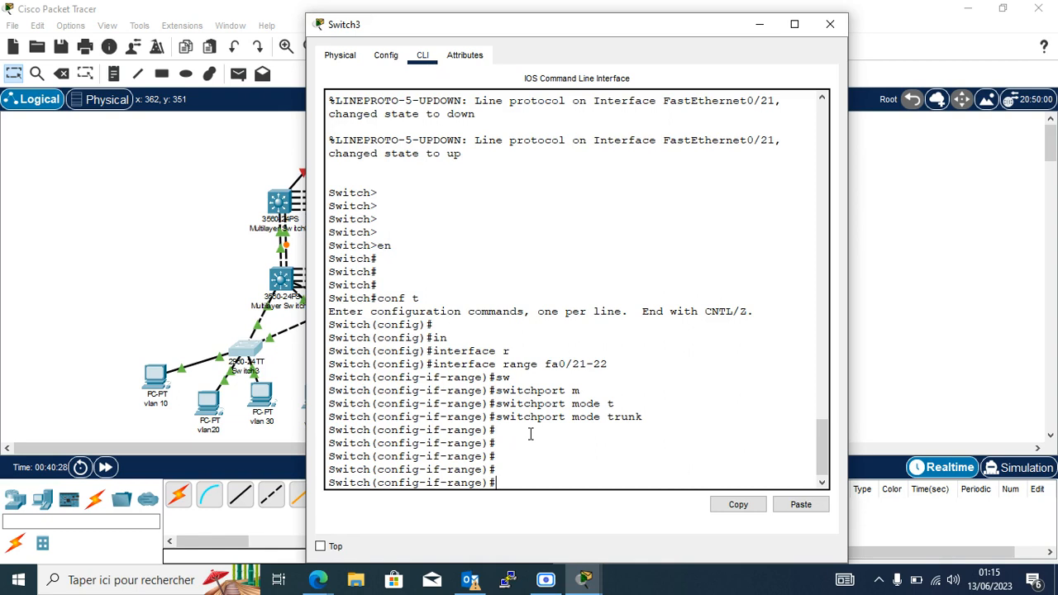
Exit to the privileged prompt with end, then re-enter global configuration mode.
{"action": "type", "text": "t"}
{"action": "key", "text": "Return"}
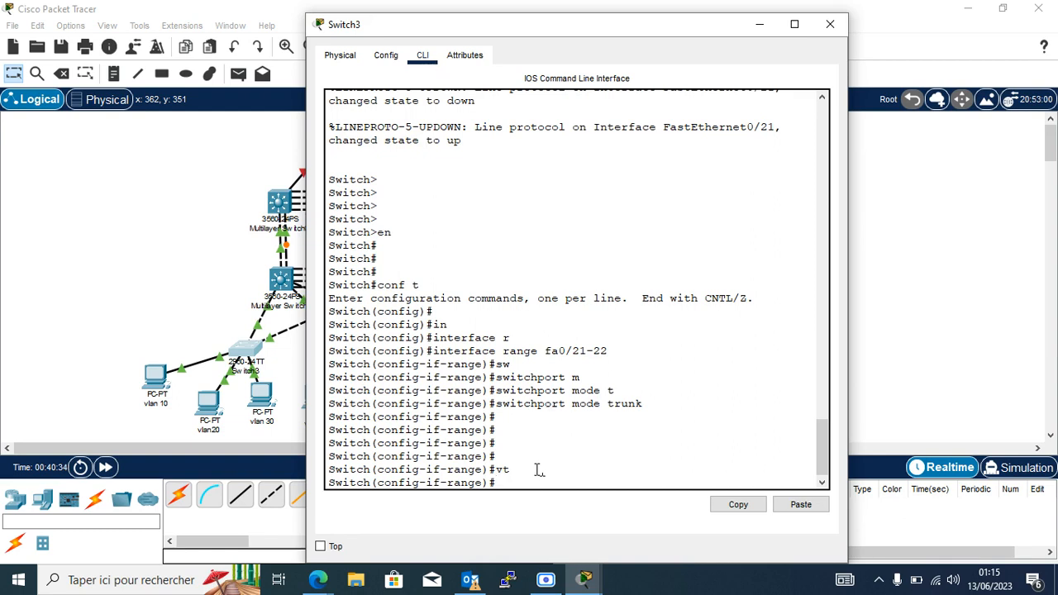
{"action": "type", "text": "do sh"}
{"action": "key", "text": "BackSpace"}
{"action": "key", "text": "BackSpace"}
{"action": "key", "text": "BackSpace"}
{"action": "key", "text": "BackSpace"}
{"action": "key", "text": "BackSpace"}
{"action": "type", "text": "end"}
{"action": "key", "text": "Return"}
{"action": "key", "text": "Return"}
{"action": "key", "text": "Return"}
{"action": "key", "text": "Return"}
{"action": "type", "text": "conf"}
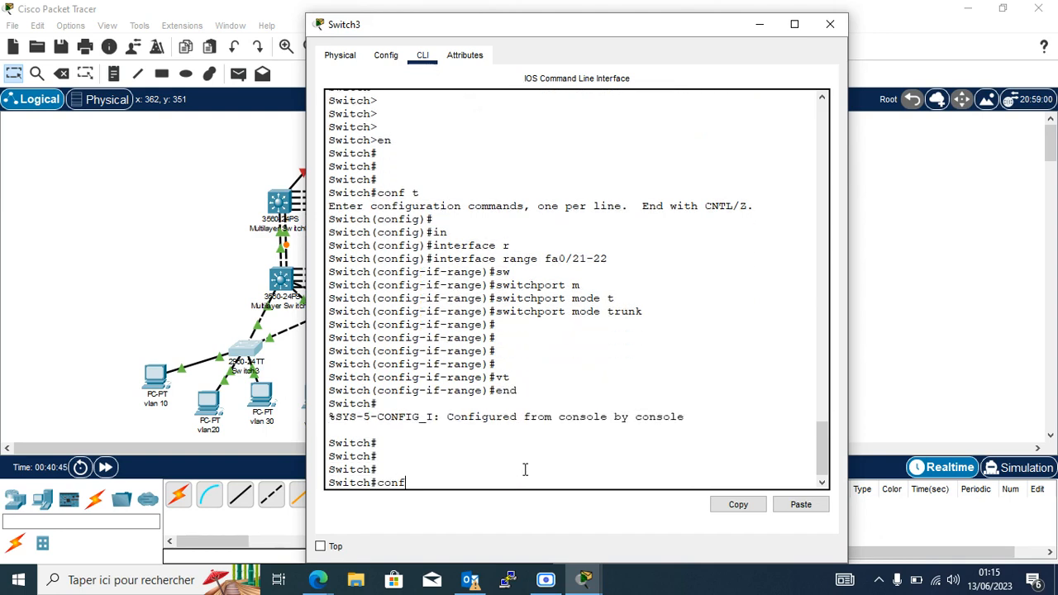
{"action": "type", "text": " t"}
{"action": "key", "text": "Return"}
{"action": "key", "text": "Return"}
{"action": "key", "text": "Return"}
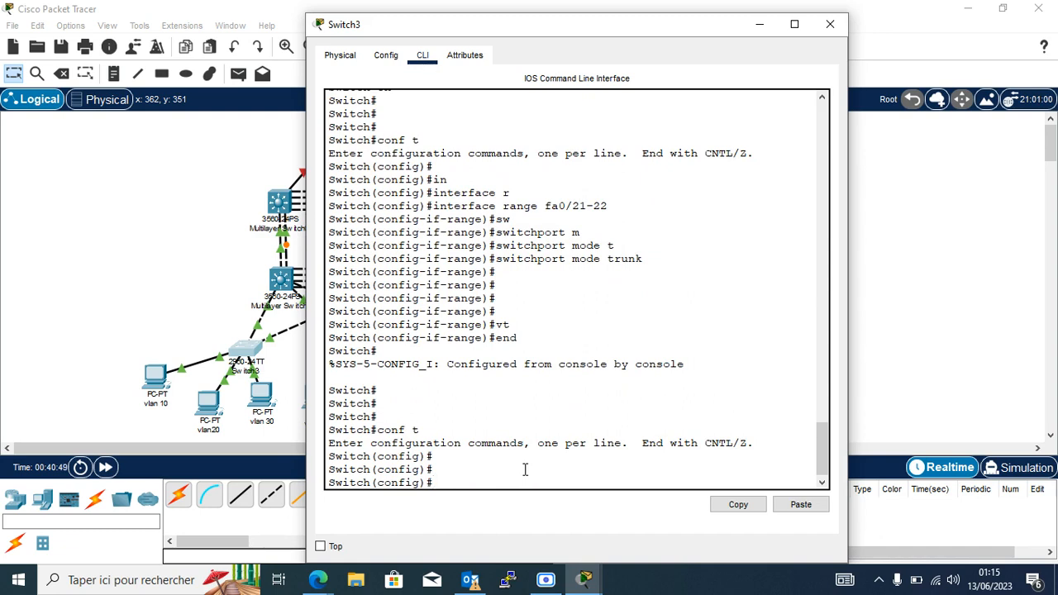
Make Switch3 a VTP client with 'vtp mode client'.
{"action": "type", "text": "vt"}
{"action": "key", "text": "Tab"}
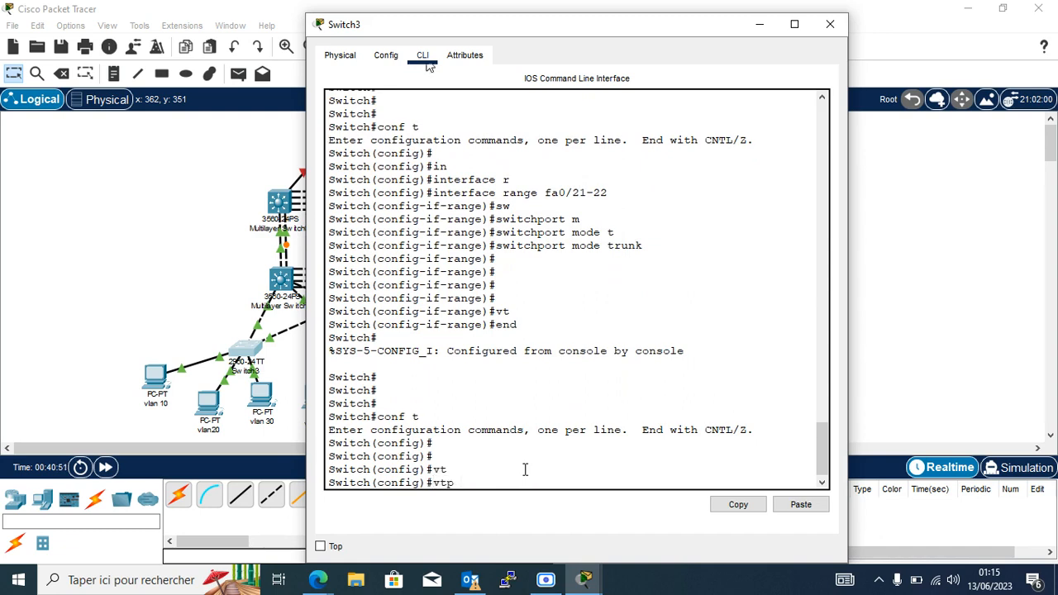
{"action": "type", "text": "m"}
{"action": "key", "text": "Tab"}
{"action": "type", "text": "cli"}
{"action": "key", "text": "Tab"}
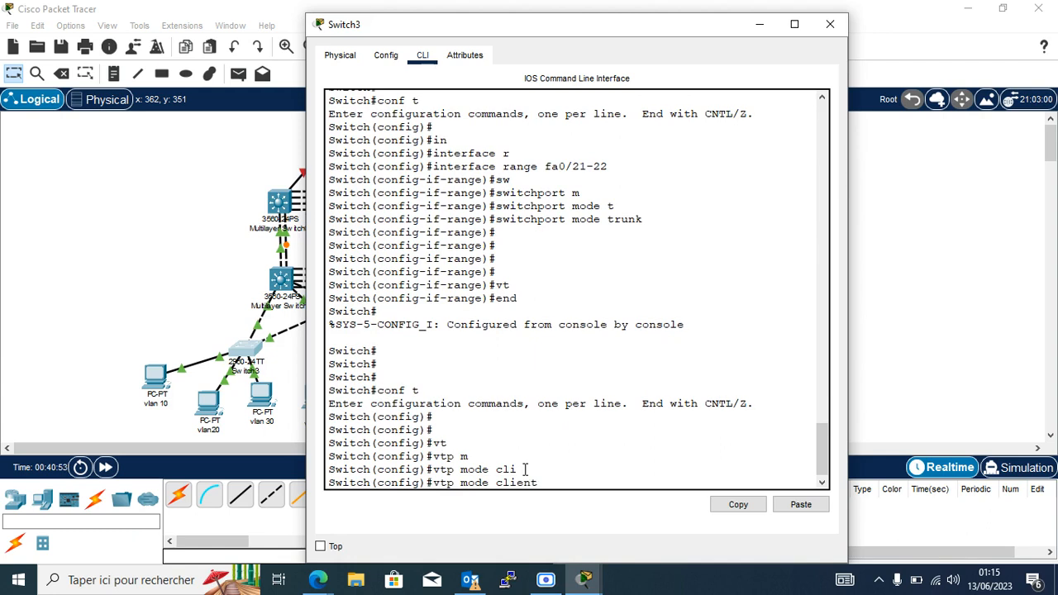
{"action": "key", "text": "Return"}
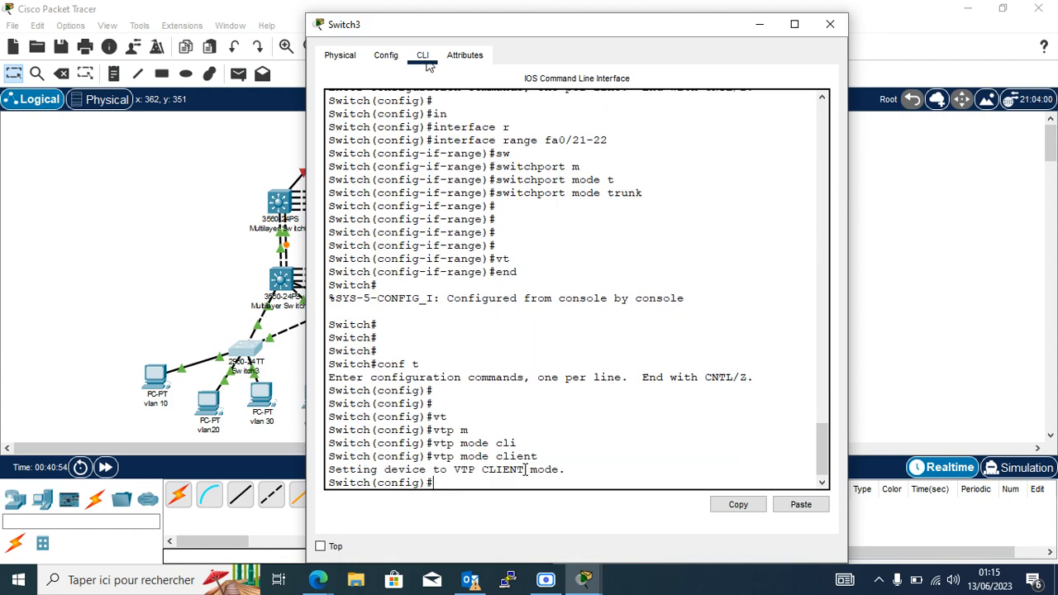
Set Switch3's VTP domain to iconnect.cg.
{"action": "type", "text": "vt"}
{"action": "key", "text": "Tab"}
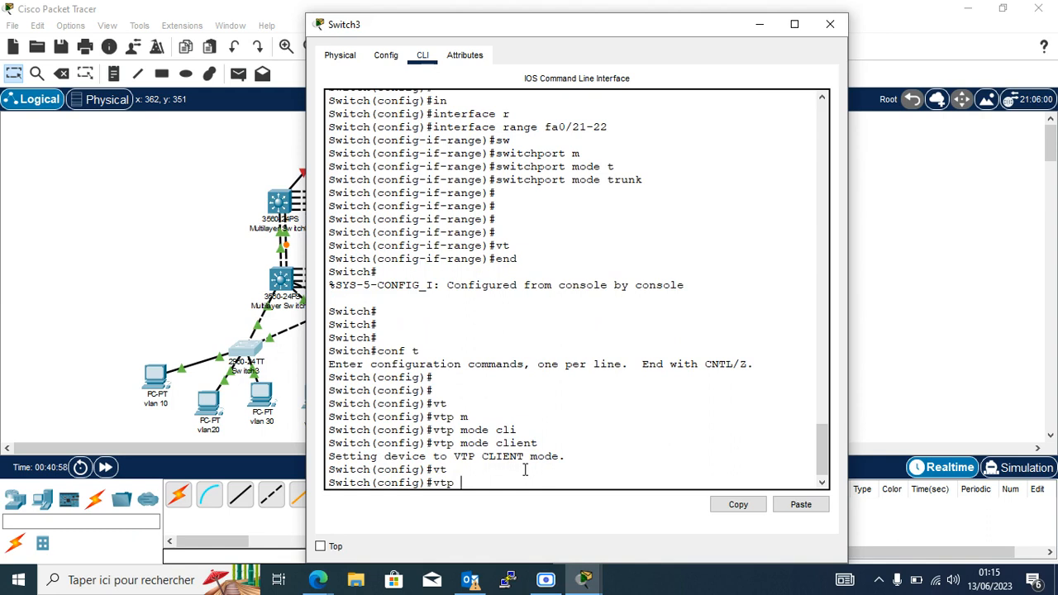
{"action": "type", "text": "d"}
{"action": "key", "text": "Tab"}
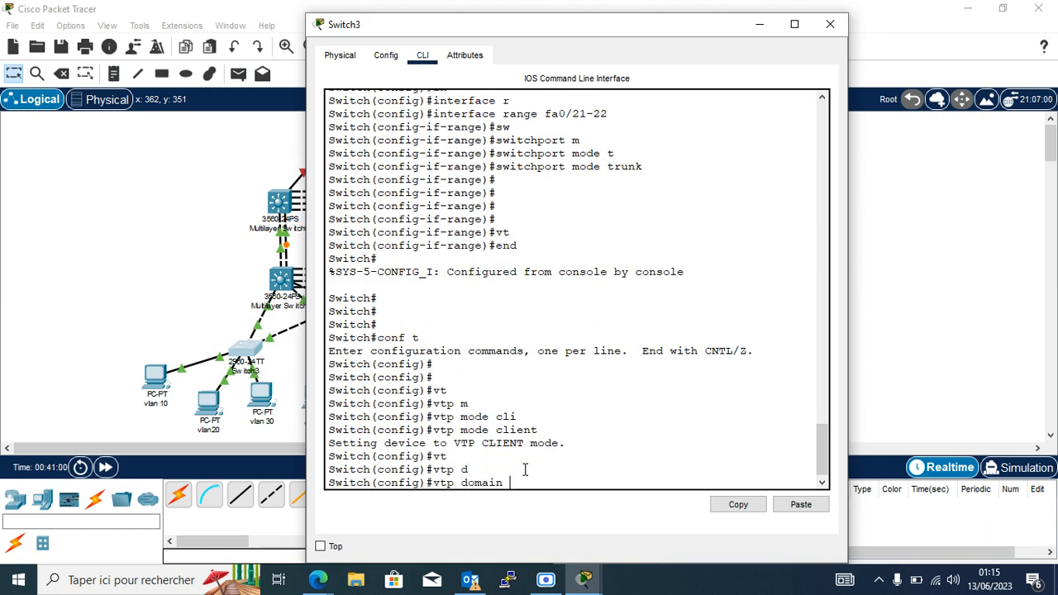
{"action": "type", "text": "iconnect.cg"}
{"action": "key", "text": "Return"}
{"action": "key", "text": "Return"}
{"action": "key", "text": "Return"}
{"action": "key", "text": "Return"}
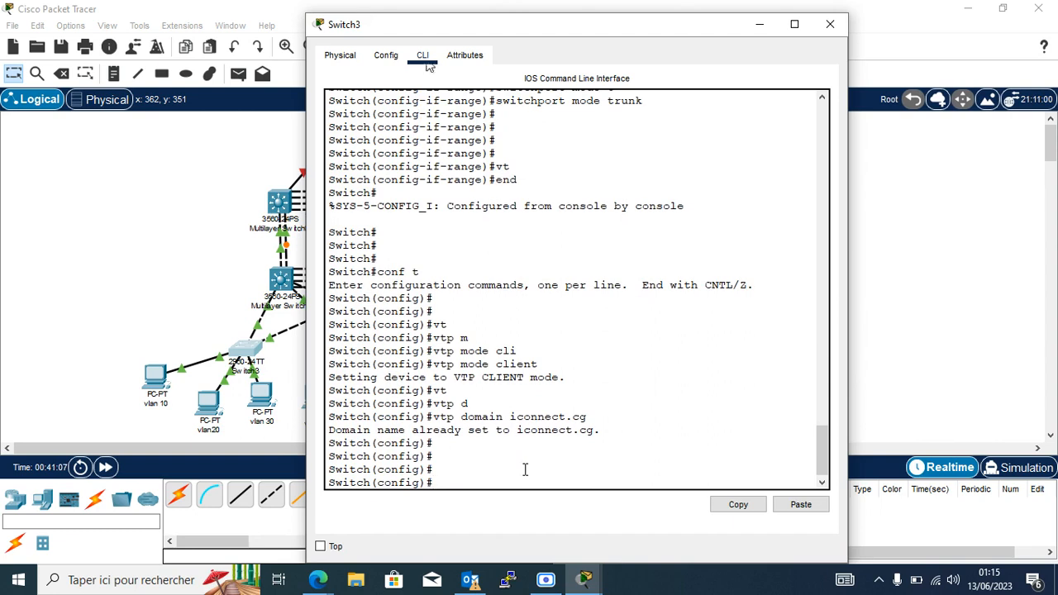
Set Switch3's VTP password.
{"action": "type", "text": "vt"}
{"action": "key", "text": "Tab"}
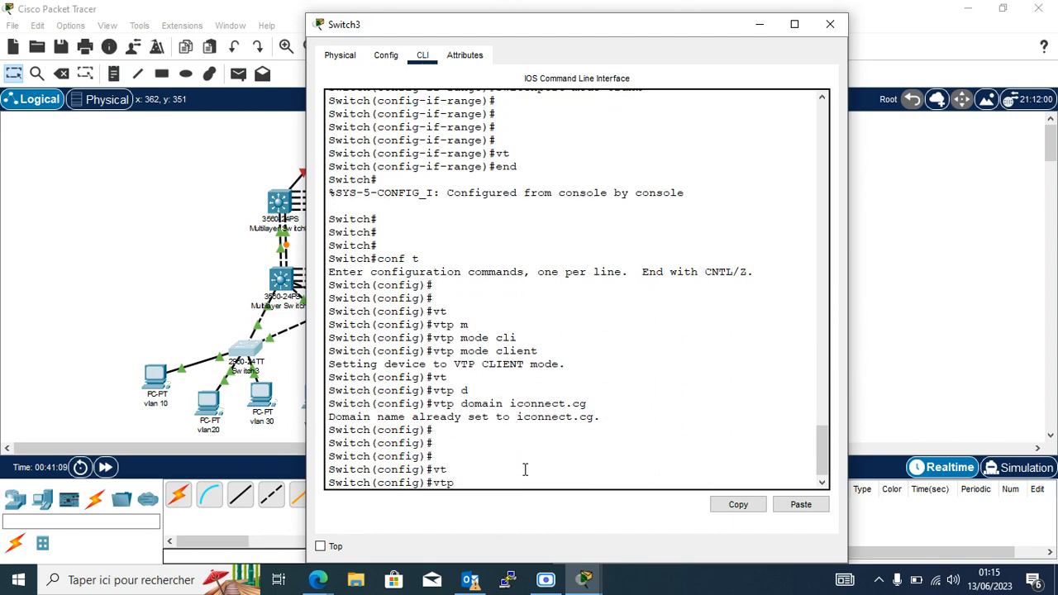
{"action": "type", "text": "pa"}
{"action": "key", "text": "Tab"}
{"action": "type", "text": "cisco"}
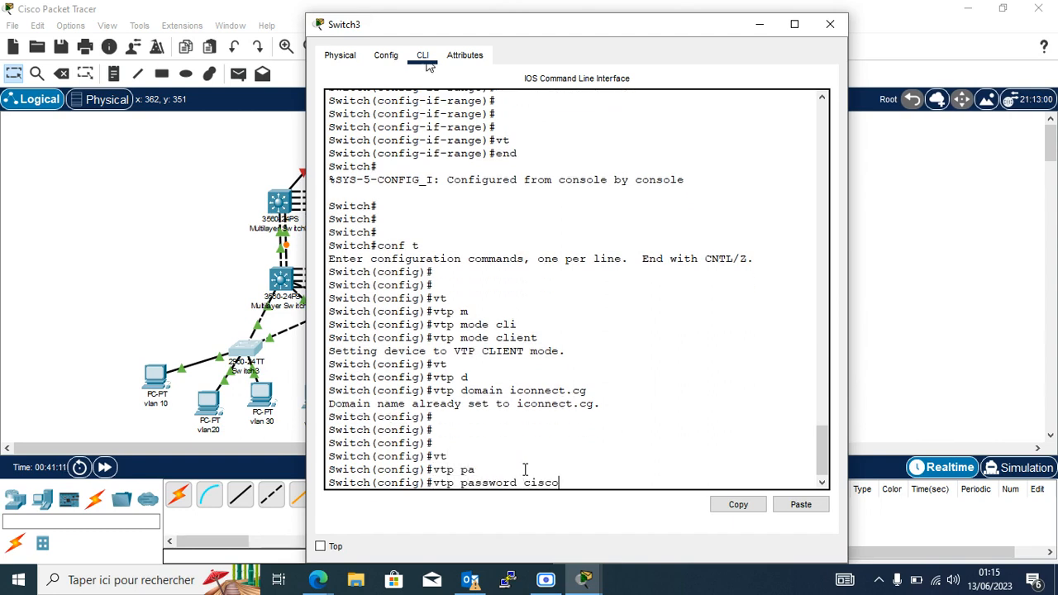
{"action": "key", "text": "Return"}
{"action": "key", "text": "Return"}
{"action": "key", "text": "Return"}
{"action": "key", "text": "Return"}
{"action": "key", "text": "Return"}
{"action": "key", "text": "Return"}
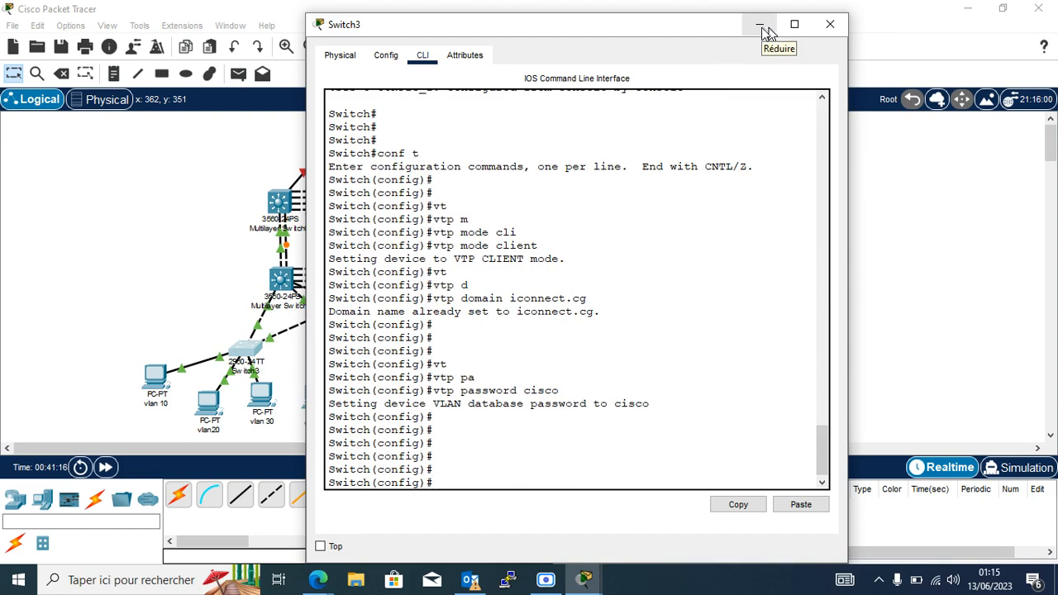
List Switch3's VLANs with 'do sh vlan br', correcting the failed 'do vlan br'.
{"action": "type", "text": "do vlan br"}
{"action": "key", "text": "Return"}
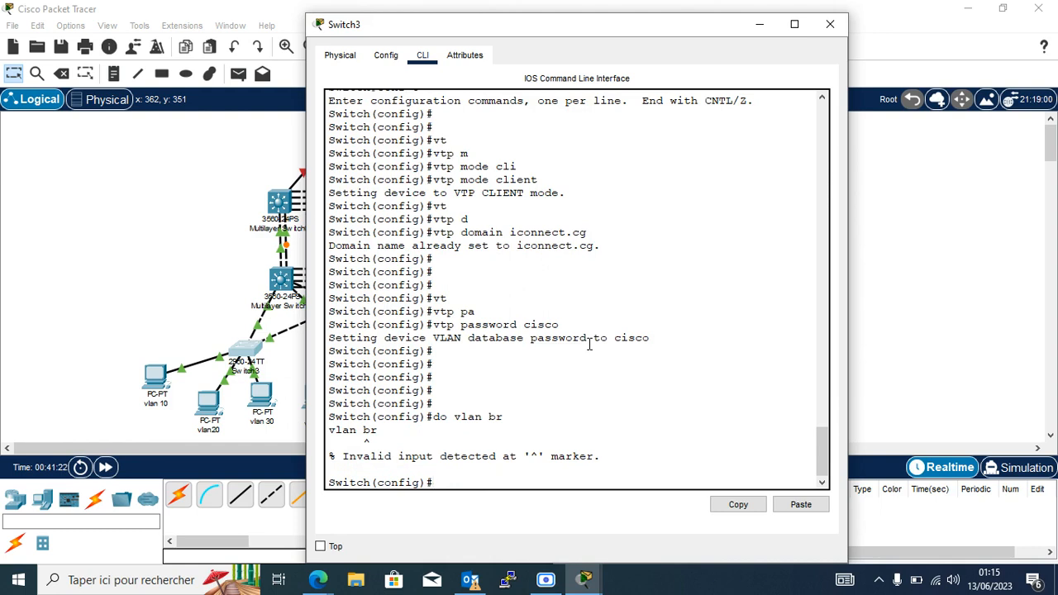
{"action": "key", "text": "Up"}
{"action": "key", "text": "Left"}
{"action": "key", "text": "Left"}
{"action": "key", "text": "Left"}
{"action": "type", "text": "sh"}
{"action": "key", "text": "Return"}
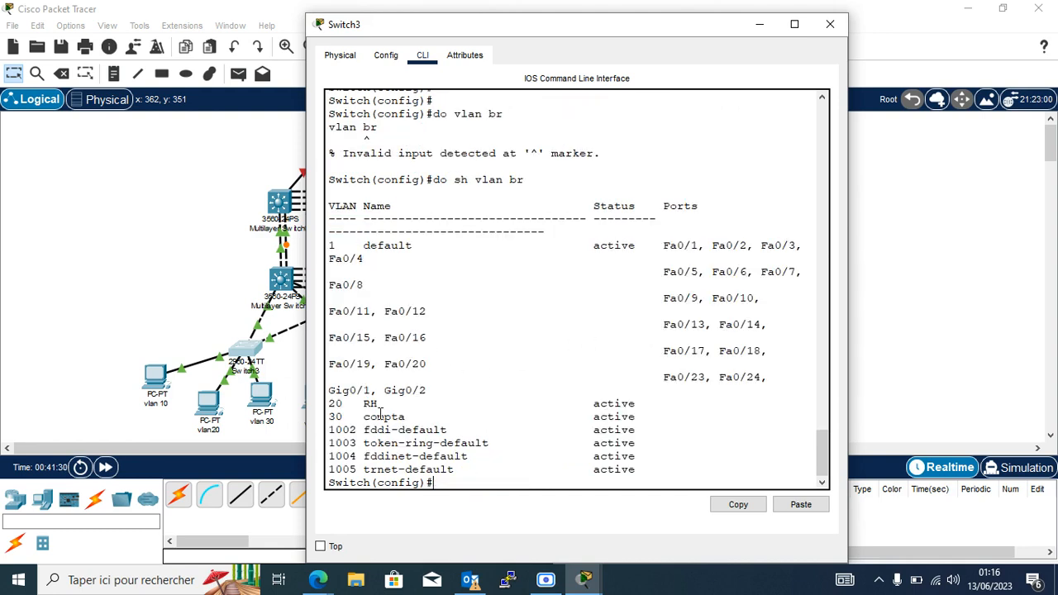
Highlight Switch3's VLAN 20 and 30 rows, then switch to Multilayer Switch1's command line.
{"action": "left_click_drag", "start_coordinate": [334, 402], "coordinate": [449, 418]}
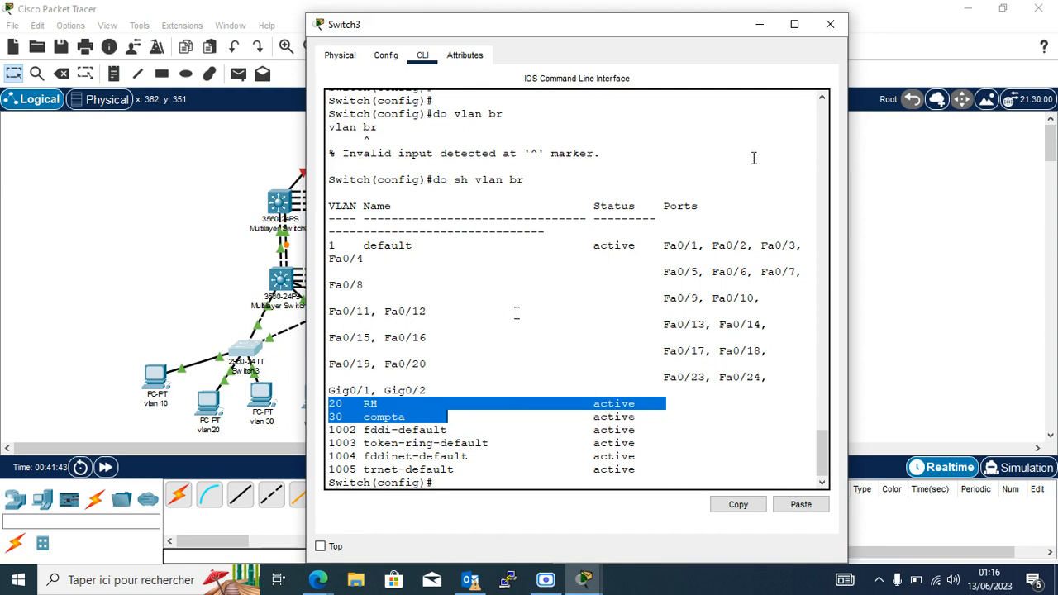
{"action": "left_click", "coordinate": [795, 24]}
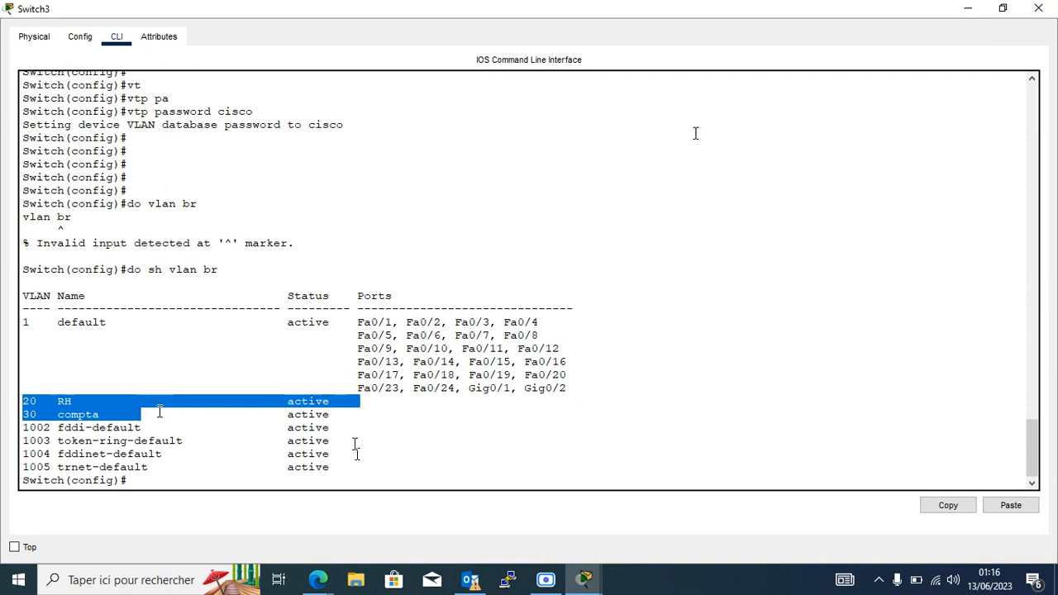
{"action": "left_click", "coordinate": [967, 9]}
{"action": "left_click", "coordinate": [285, 284]}
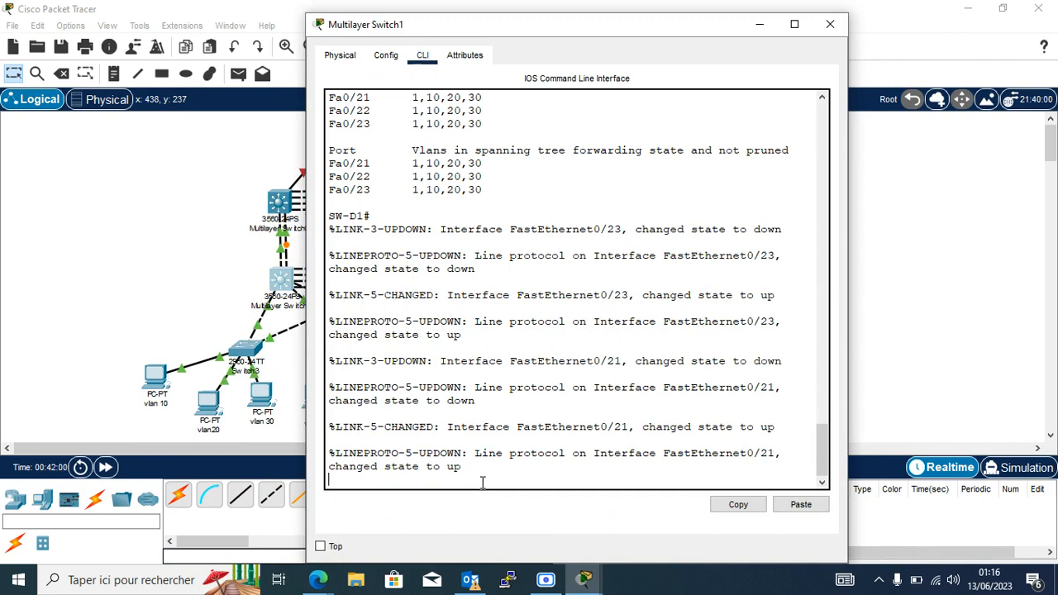
Run 'sh vlan br' on Multilayer Switch1, highlight VLAN 10 IT, then return to Switch3.
{"action": "key", "text": "Return"}
{"action": "key", "text": "Return"}
{"action": "key", "text": "Return"}
{"action": "key", "text": "Return"}
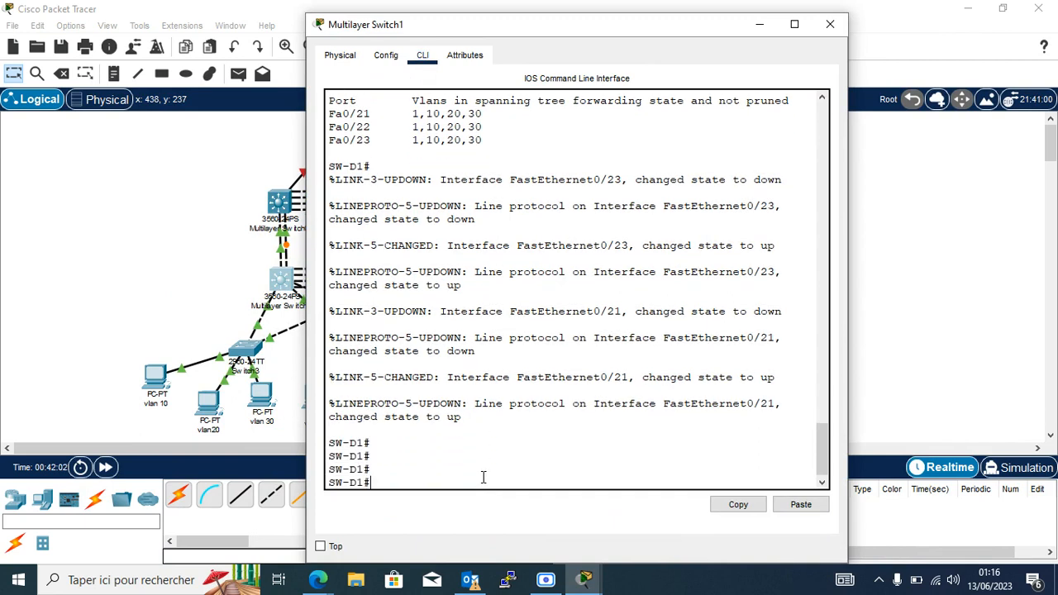
{"action": "type", "text": "sh vlan br"}
{"action": "key", "text": "Return"}
{"action": "key", "text": "Return"}
{"action": "key", "text": "Return"}
{"action": "key", "text": "Return"}
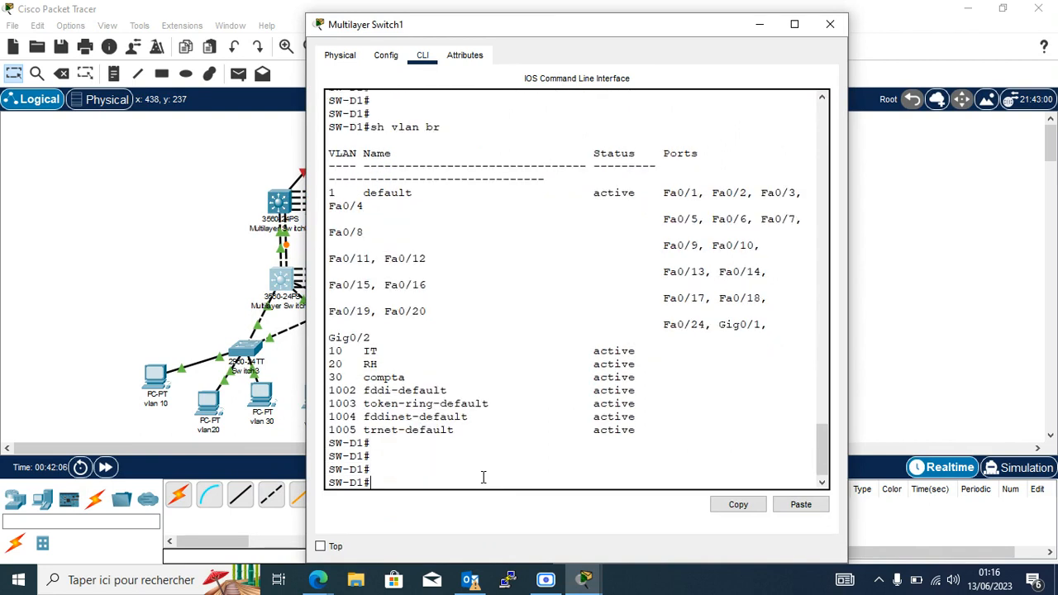
{"action": "mouse_move", "coordinate": [373, 338]}
{"action": "left_mouse_down"}
{"action": "mouse_move", "coordinate": [367, 351]}
{"action": "mouse_move", "coordinate": [387, 352]}
{"action": "left_mouse_up"}
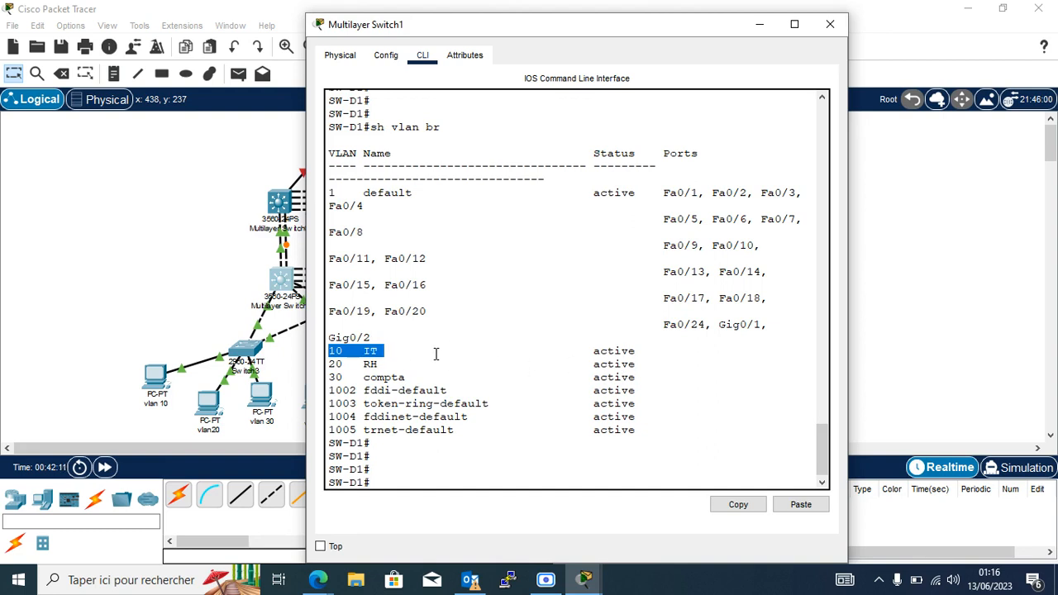
{"action": "left_click", "coordinate": [759, 27]}
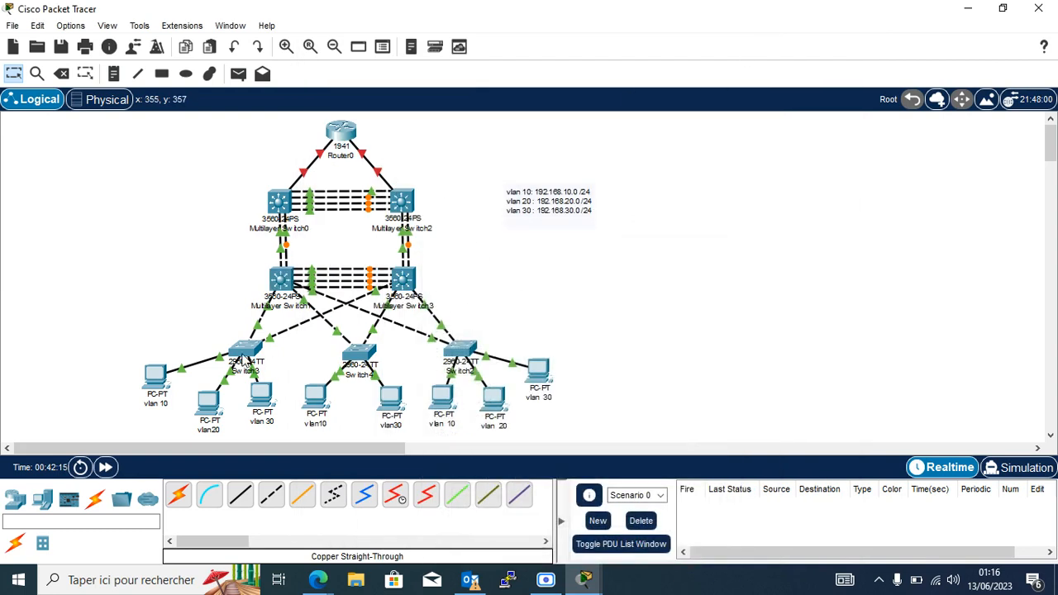
{"action": "left_click", "coordinate": [245, 355]}
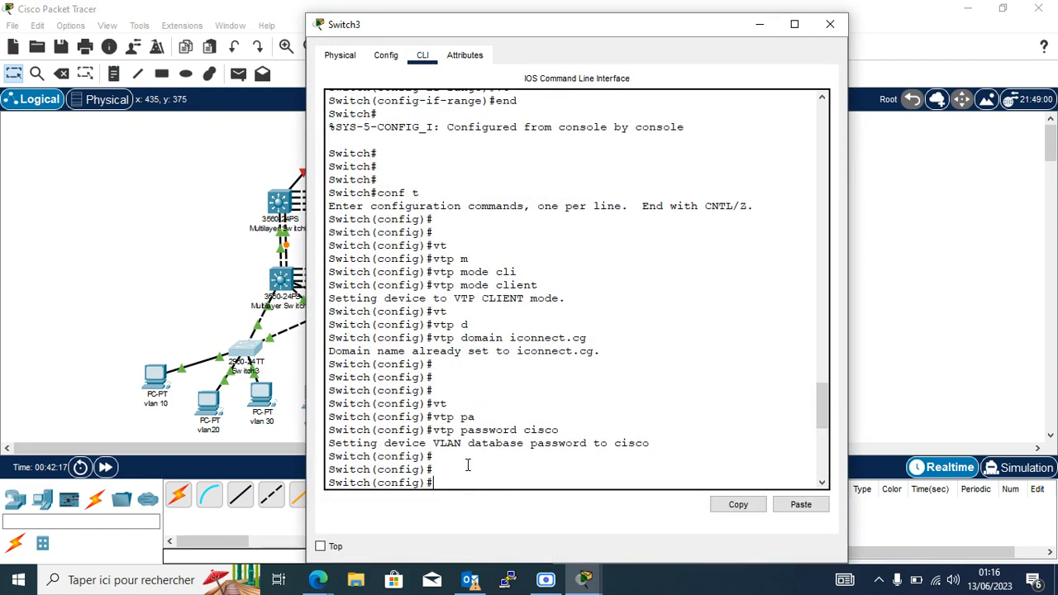
Rerun 'do sh vlan br' on Switch3, still showing only VLANs 20 and 30, then hide its window.
{"action": "scroll", "coordinate": [463, 476], "scroll_direction": "down", "scroll_amount": 10}
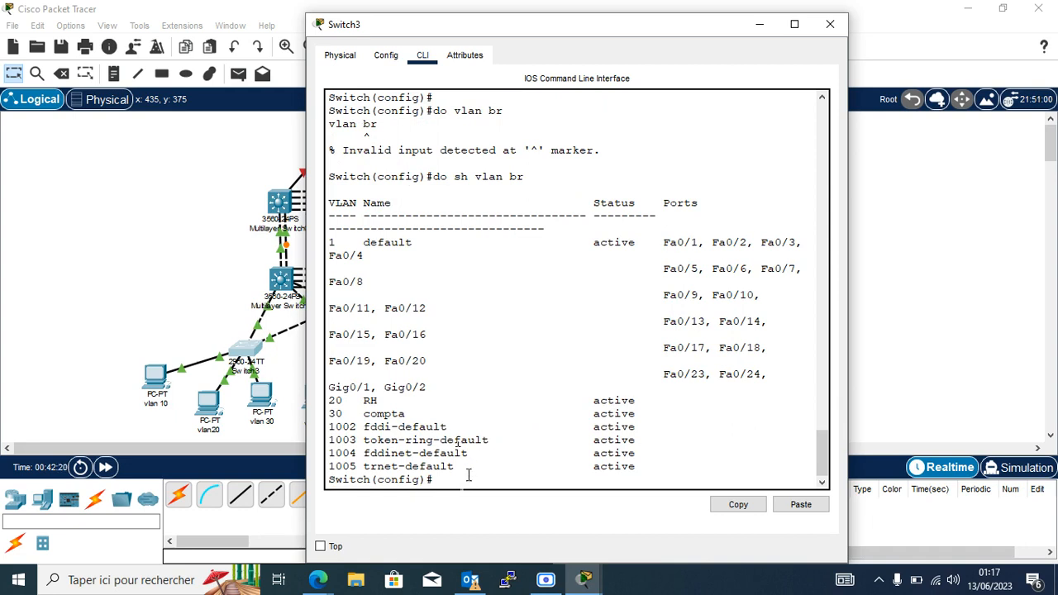
{"action": "key", "text": "Return"}
{"action": "key", "text": "Return"}
{"action": "key", "text": "Return"}
{"action": "key", "text": "Return"}
{"action": "key", "text": "Return"}
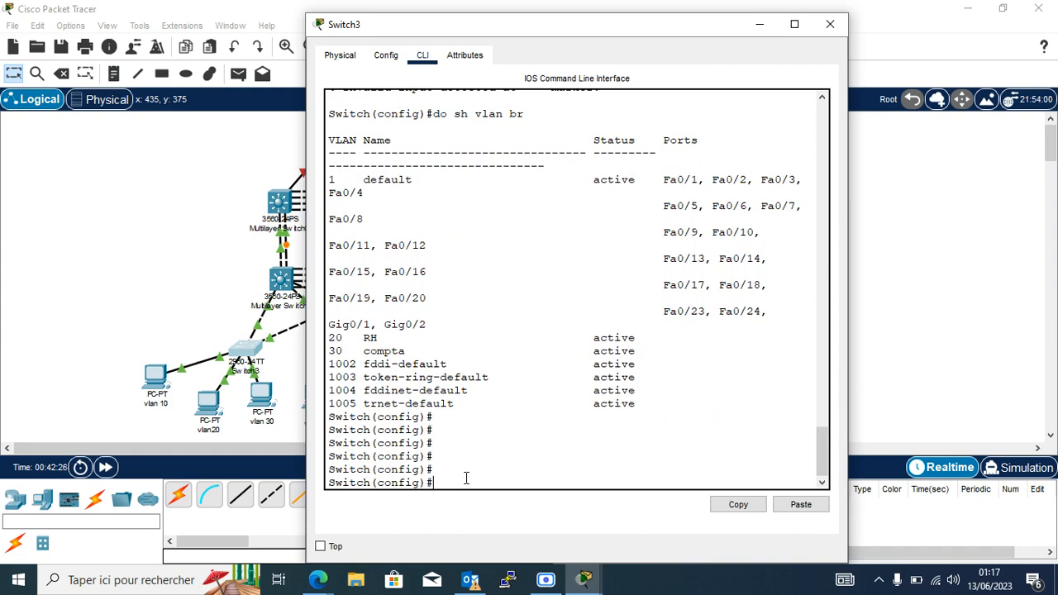
{"action": "type", "text": "do sh vlan br"}
{"action": "key", "text": "Return"}
{"action": "key", "text": "Return"}
{"action": "key", "text": "Return"}
{"action": "key", "text": "Return"}
{"action": "key", "text": "Return"}
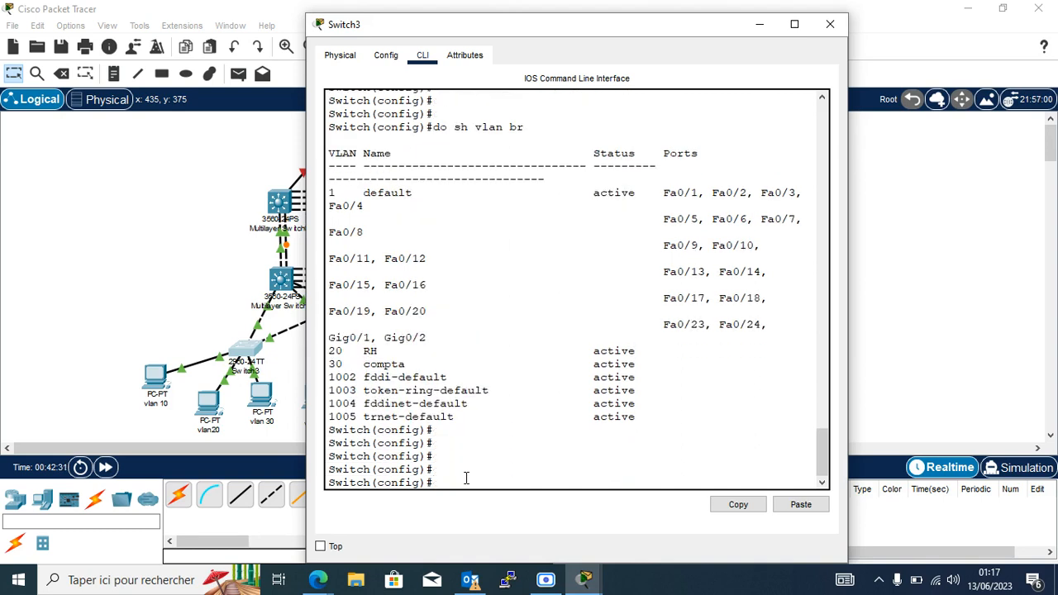
{"action": "key", "text": "Return"}
{"action": "key", "text": "Return"}
{"action": "key", "text": "Return"}
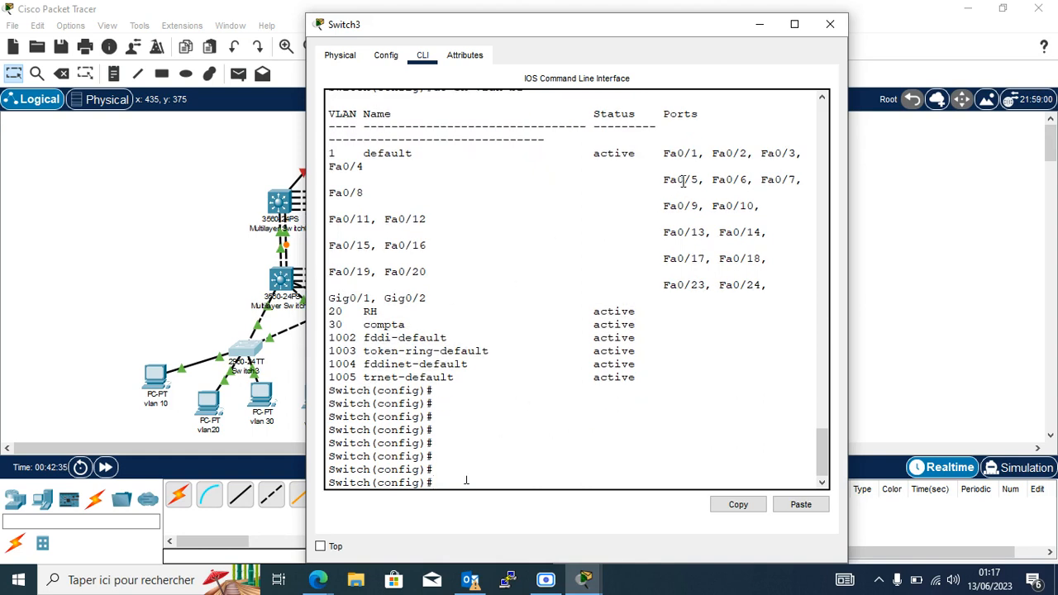
{"action": "left_click", "coordinate": [761, 24]}
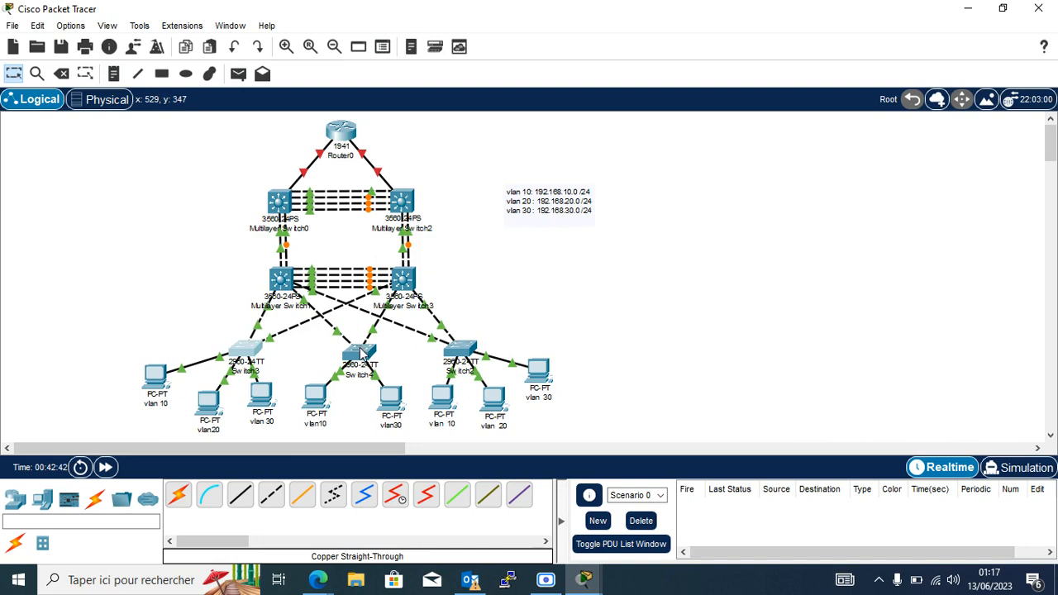
Open Switch4's CLI and enter global configuration mode with 'en' and 'conf t'.
{"action": "mouse_move", "coordinate": [382, 311]}
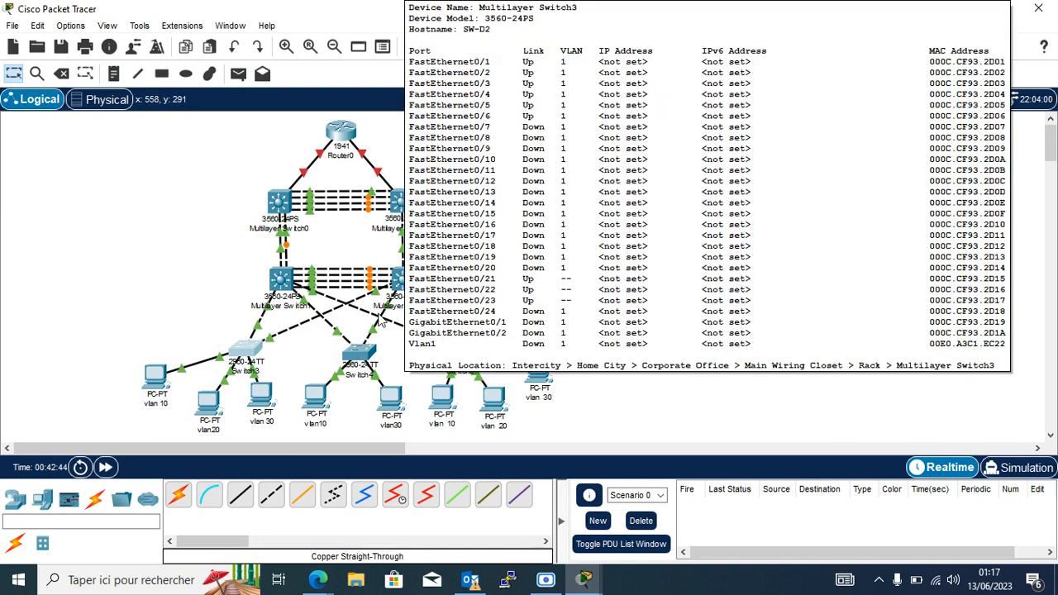
{"action": "left_click", "coordinate": [362, 352]}
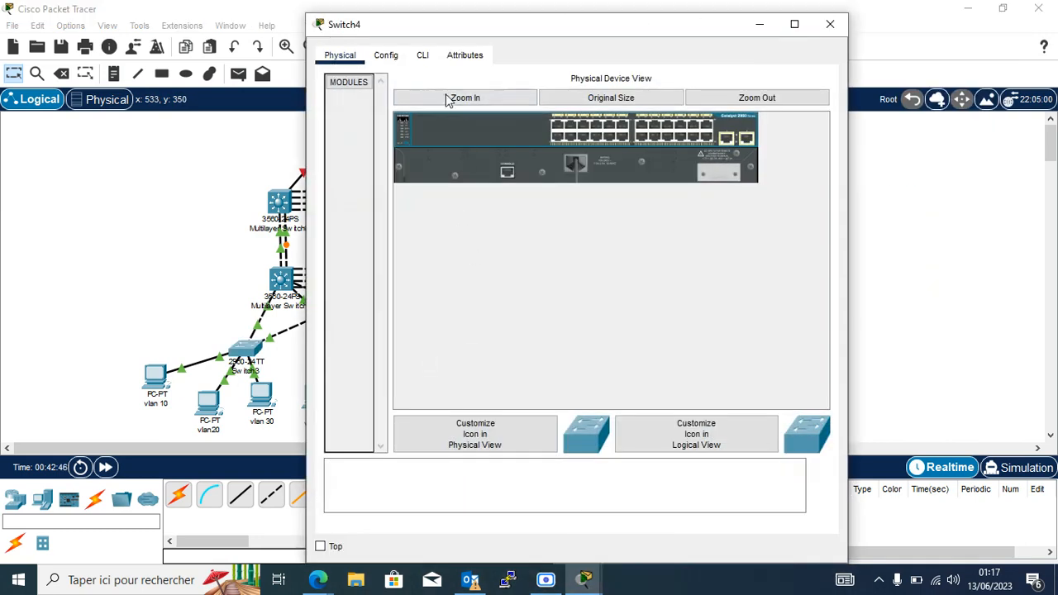
{"action": "left_click", "coordinate": [423, 56]}
{"action": "key", "text": "Return"}
{"action": "key", "text": "Return"}
{"action": "key", "text": "Return"}
{"action": "key", "text": "Return"}
{"action": "type", "text": "en"}
{"action": "key", "text": "Return"}
{"action": "key", "text": "Return"}
{"action": "key", "text": "Return"}
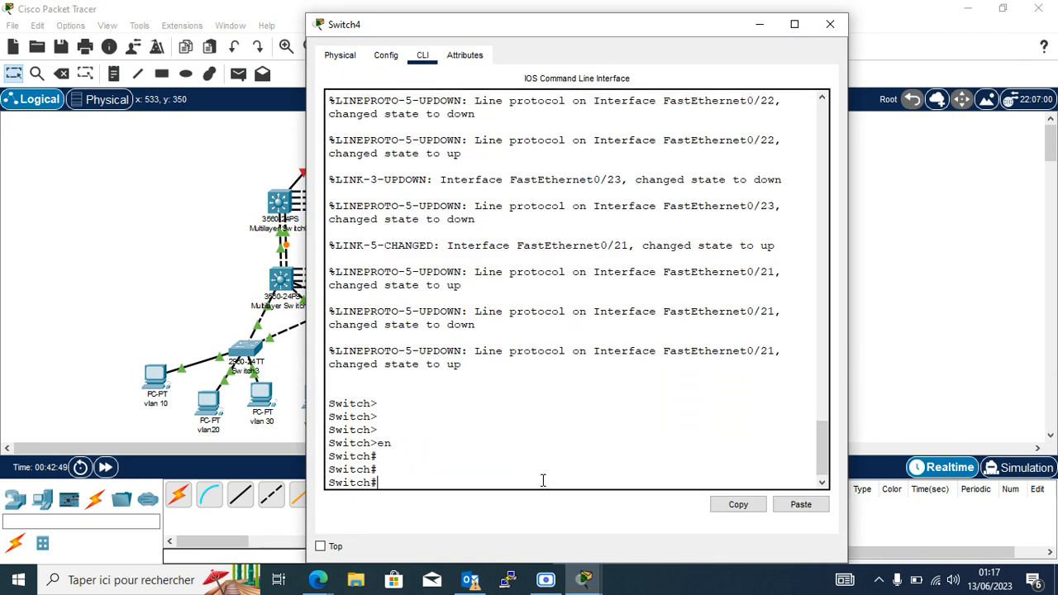
{"action": "key", "text": "Return"}
{"action": "type", "text": "co"}
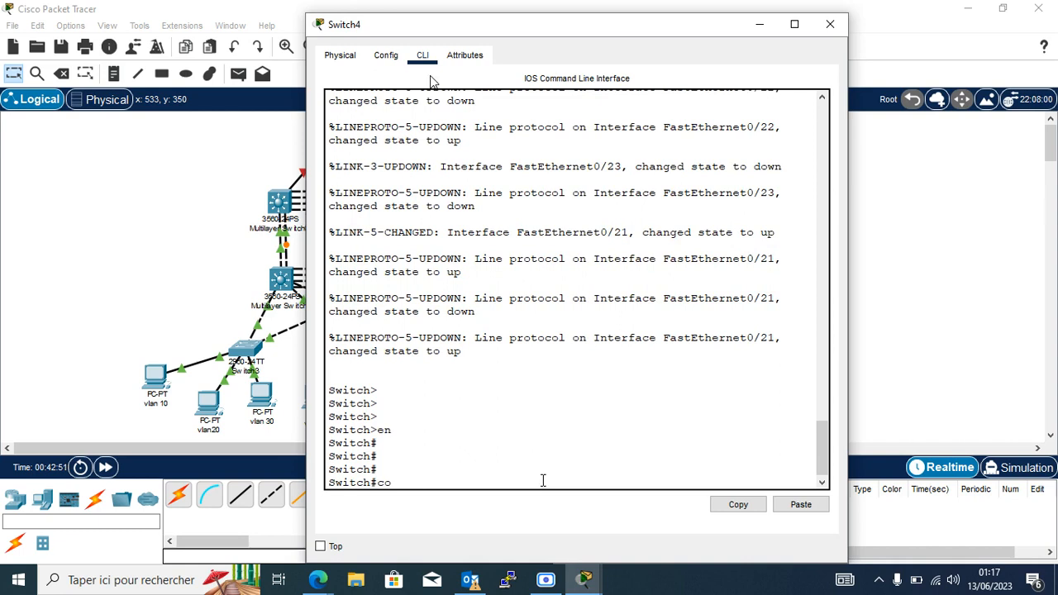
{"action": "type", "text": "nf t"}
{"action": "key", "text": "Return"}
{"action": "key", "text": "Return"}
{"action": "key", "text": "Return"}
{"action": "key", "text": "Return"}
{"action": "key", "text": "Return"}
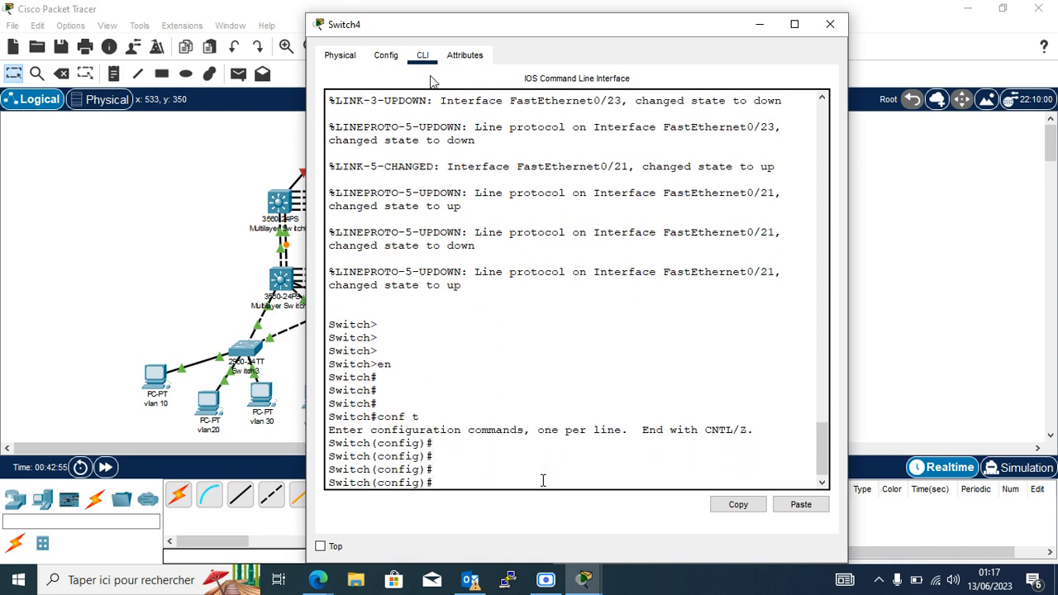
Start an 'interface fa' command, then check Switch4's uplink port Fa0/22 on the topology.
{"action": "type", "text": "in"}
{"action": "key", "text": "Tab"}
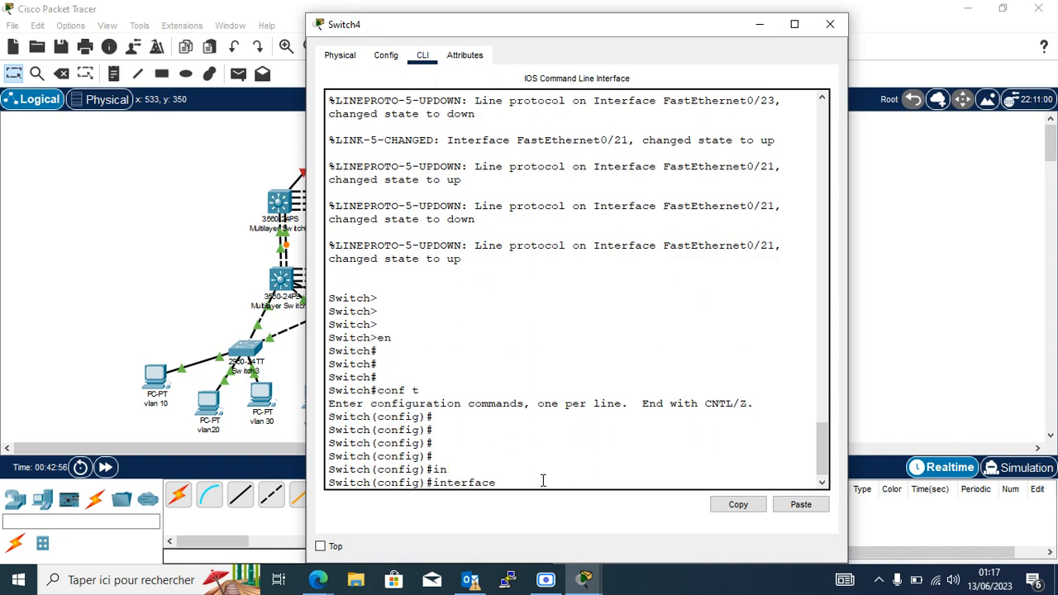
{"action": "type", "text": "f"}
{"action": "key", "text": "Tab"}
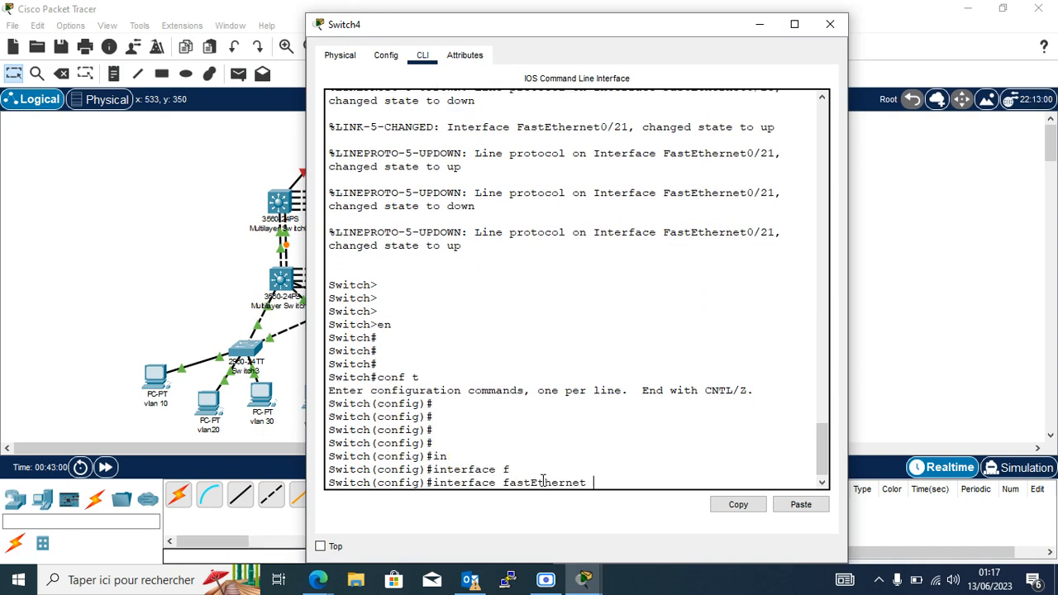
{"action": "key", "text": "BackSpace"}
{"action": "key", "text": "BackSpace"}
{"action": "key", "text": "BackSpace"}
{"action": "key", "text": "BackSpace"}
{"action": "key", "text": "BackSpace"}
{"action": "key", "text": "BackSpace"}
{"action": "key", "text": "BackSpace"}
{"action": "key", "text": "BackSpace"}
{"action": "key", "text": "BackSpace"}
{"action": "key", "text": "BackSpace"}
{"action": "key", "text": "BackSpace"}
{"action": "key", "text": "BackSpace"}
{"action": "key", "text": "BackSpace"}
{"action": "left_click", "coordinate": [208, 299]}
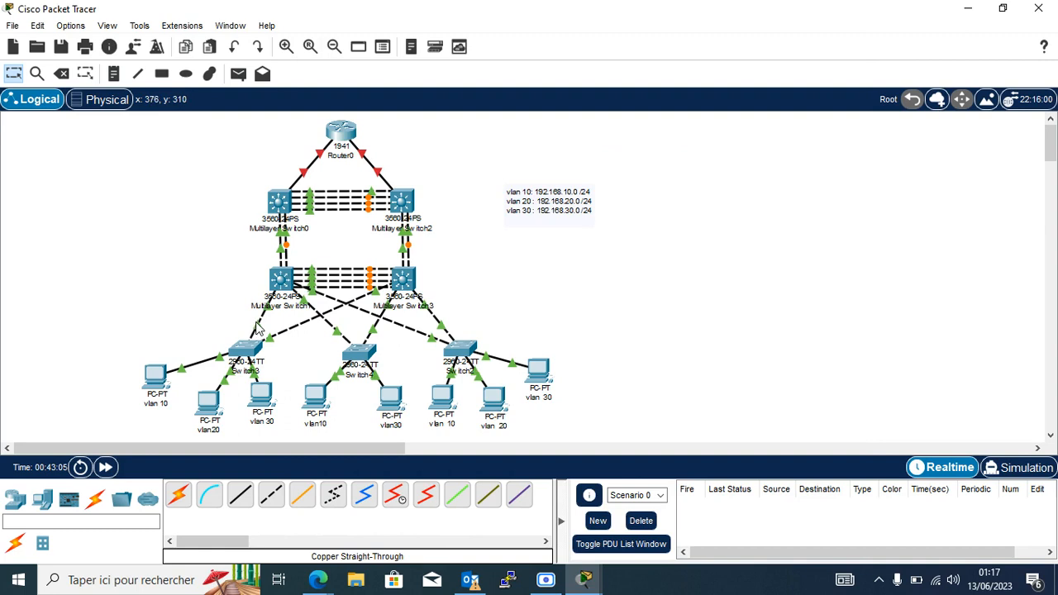
{"action": "mouse_move", "coordinate": [257, 329]}
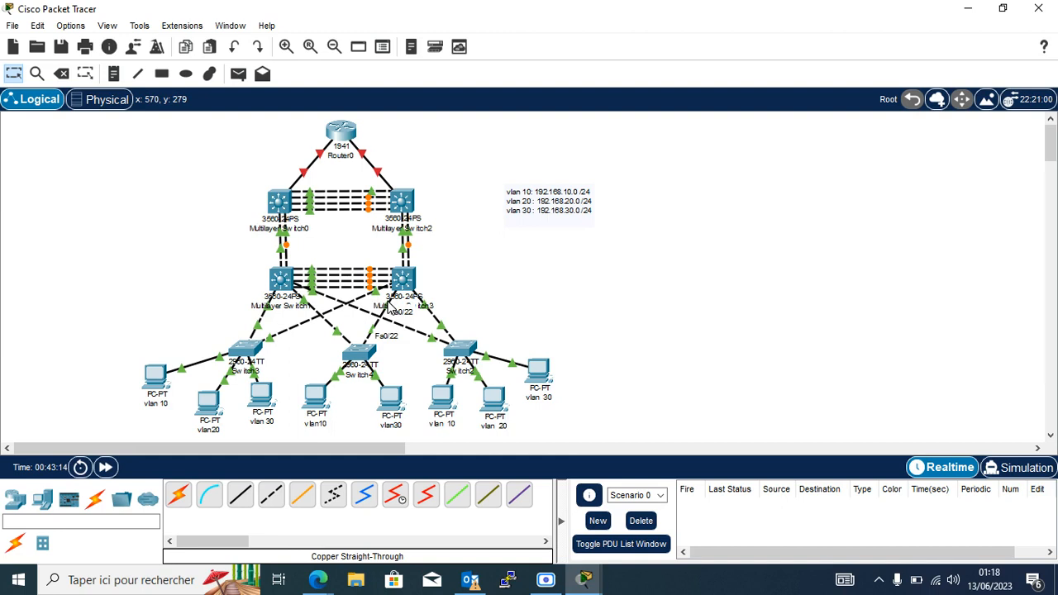
Select Switch4's interface range Fa0/21-22.
{"action": "left_click", "coordinate": [358, 352]}
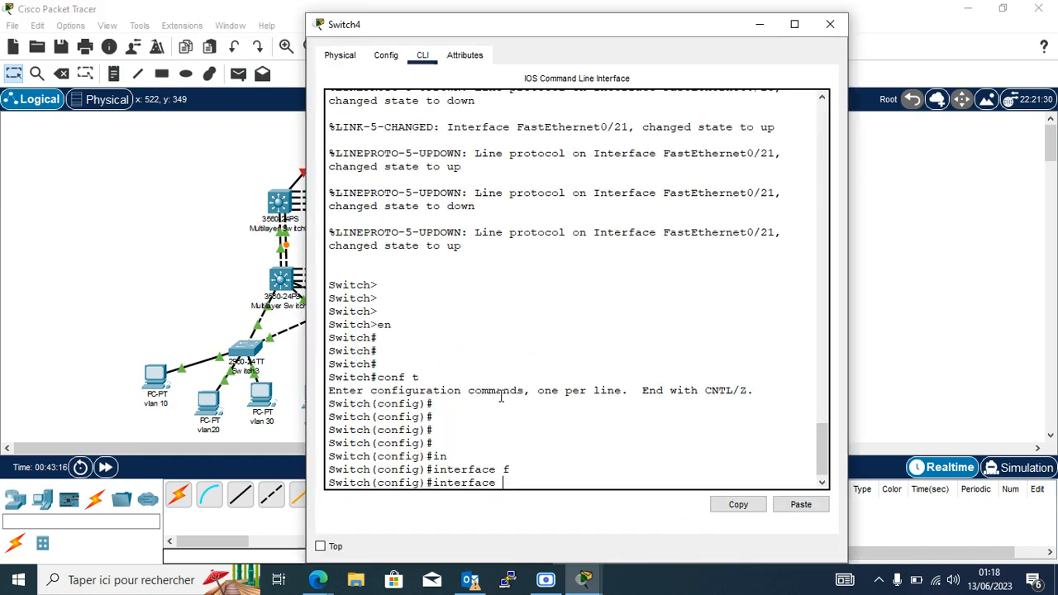
{"action": "type", "text": "ra"}
{"action": "key", "text": "Tab"}
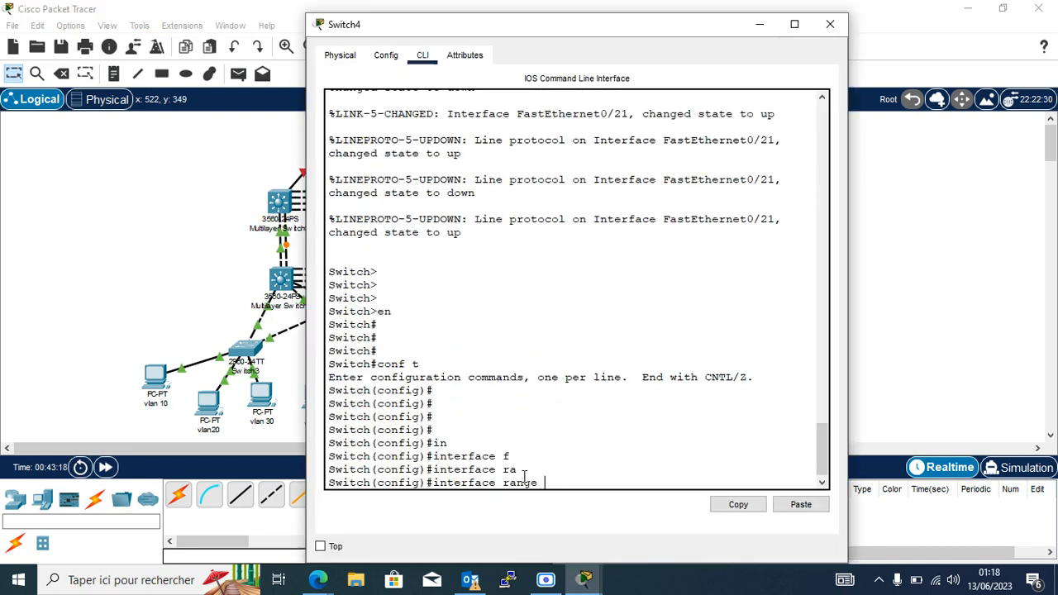
{"action": "type", "text": "fa0/21-22"}
{"action": "key", "text": "Return"}
Set ports Fa0/21–22 to switchport mode trunk.
{"action": "type", "text": "sw"}
{"action": "key", "text": "Tab"}
{"action": "type", "text": "m"}
{"action": "key", "text": "Tab"}
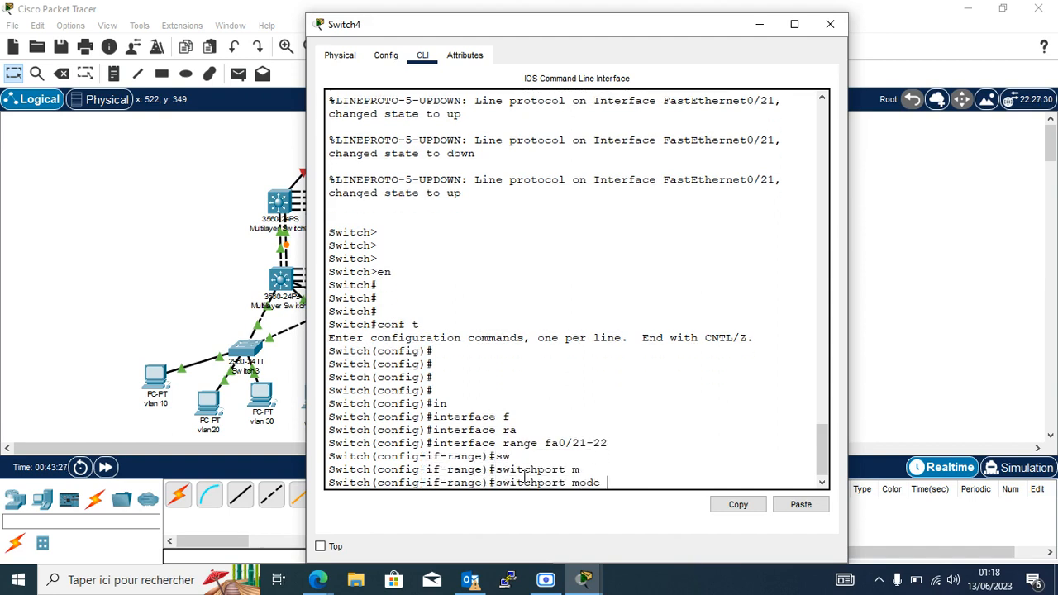
{"action": "type", "text": "t"}
{"action": "key", "text": "Tab"}
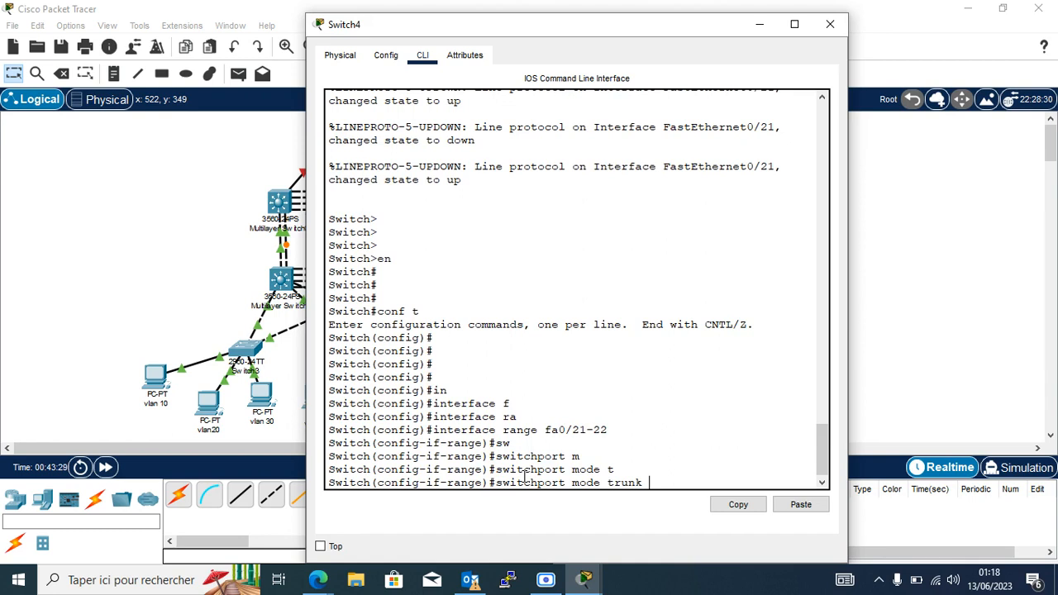
{"action": "key", "text": "Return"}
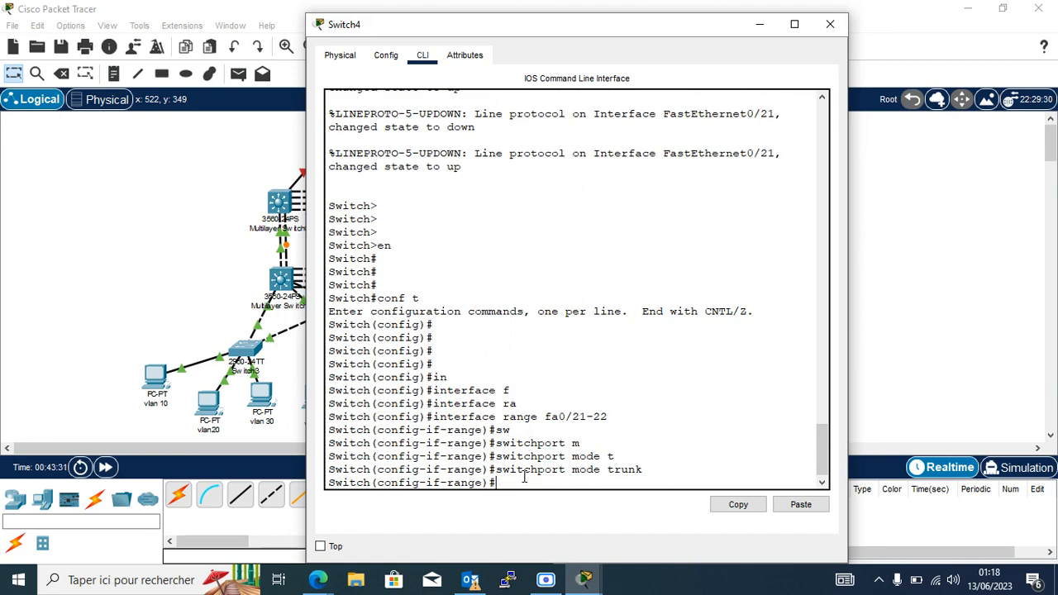
{"action": "key", "text": "Return"}
{"action": "key", "text": "Return"}
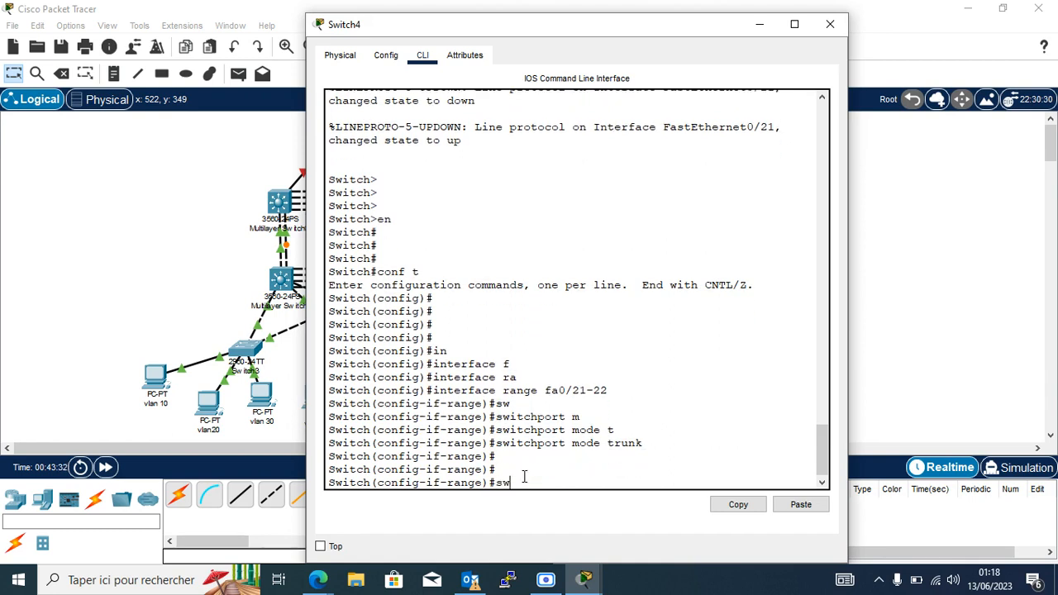
Allow all VLANs on the Fa0/21–22 trunks and exit back to global configuration.
{"action": "type", "text": "sw"}
{"action": "key", "text": "Tab"}
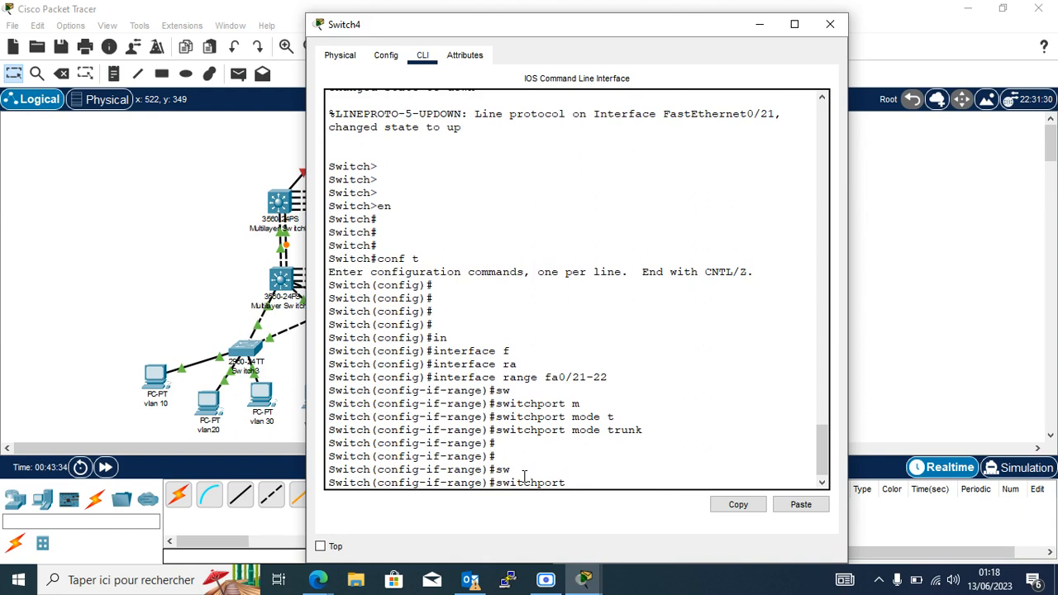
{"action": "type", "text": "tr"}
{"action": "key", "text": "Tab"}
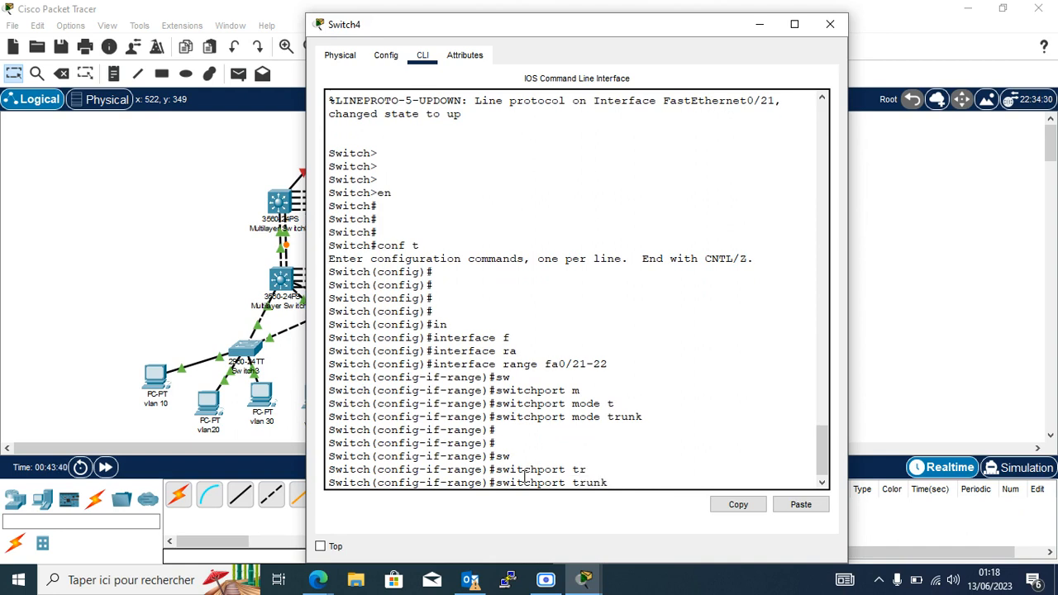
{"action": "type", "text": "allowed"}
{"action": "key", "text": "Tab"}
{"action": "type", "text": "v"}
{"action": "key", "text": "Tab"}
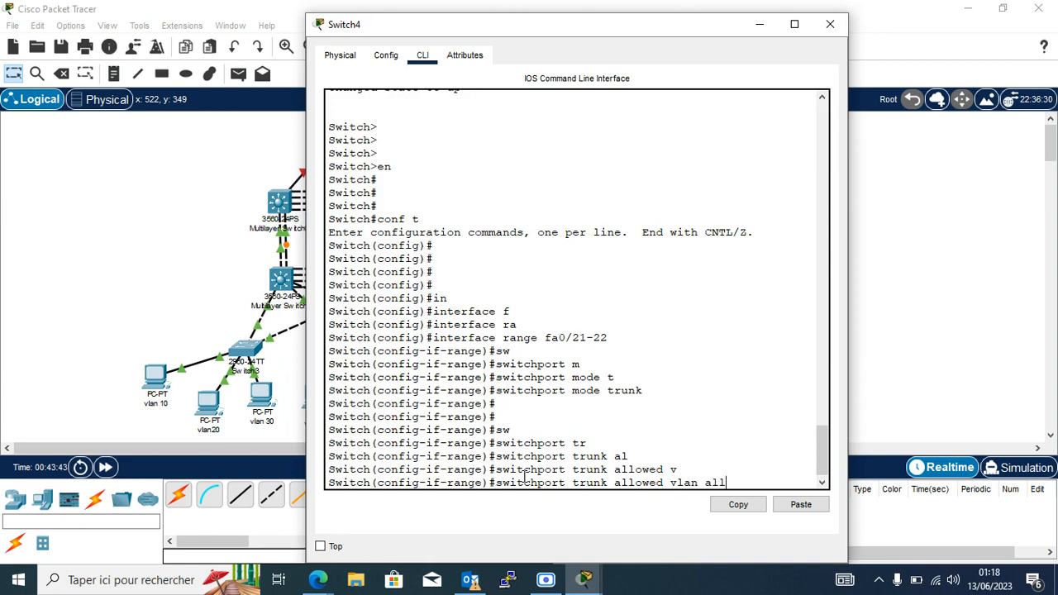
{"action": "type", "text": "all"}
{"action": "key", "text": "Return"}
{"action": "key", "text": "Return"}
{"action": "key", "text": "Return"}
{"action": "key", "text": "Return"}
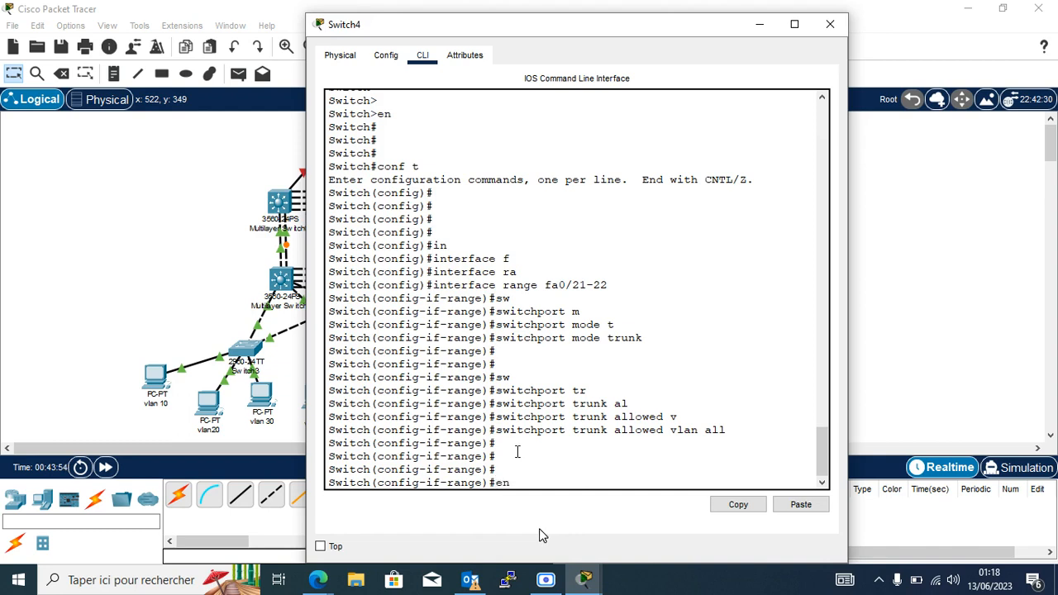
{"action": "type", "text": "xit"}
{"action": "key", "text": "Return"}
{"action": "key", "text": "Return"}
{"action": "key", "text": "Return"}
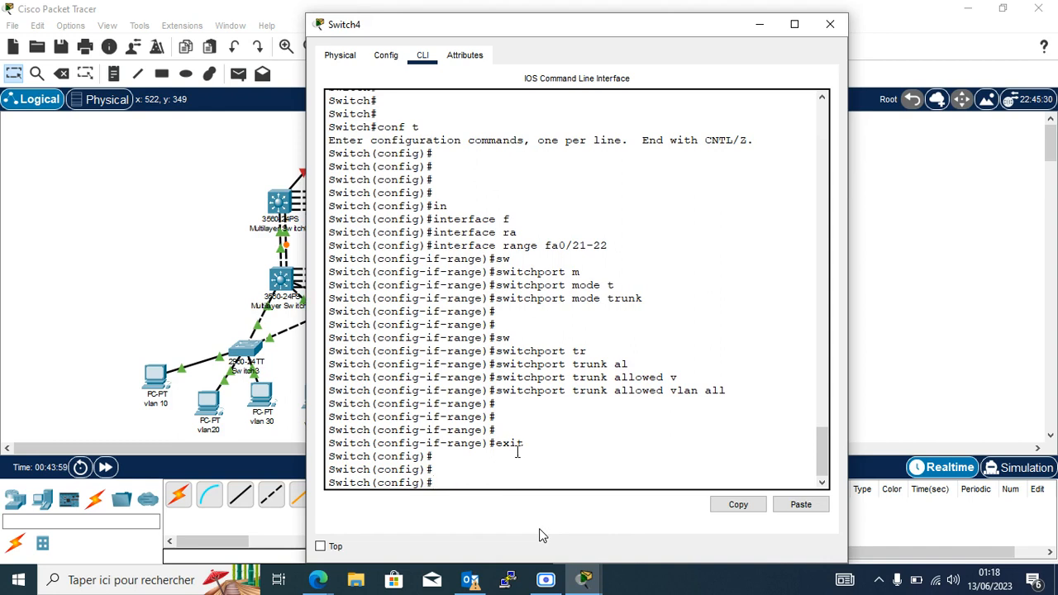
{"action": "left_click", "coordinate": [546, 581]}
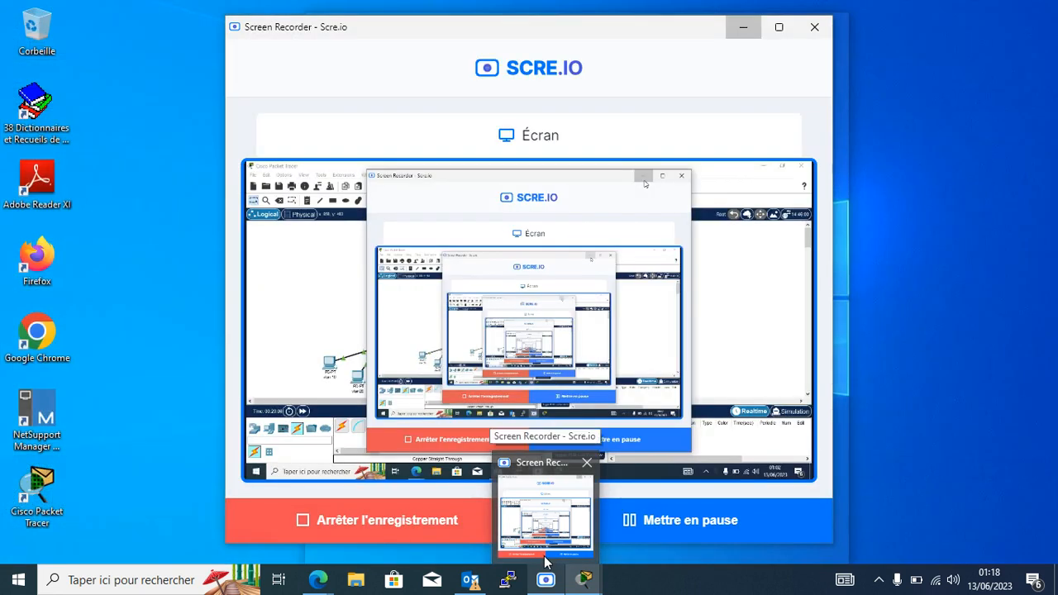
{"action": "left_click", "coordinate": [545, 562]}
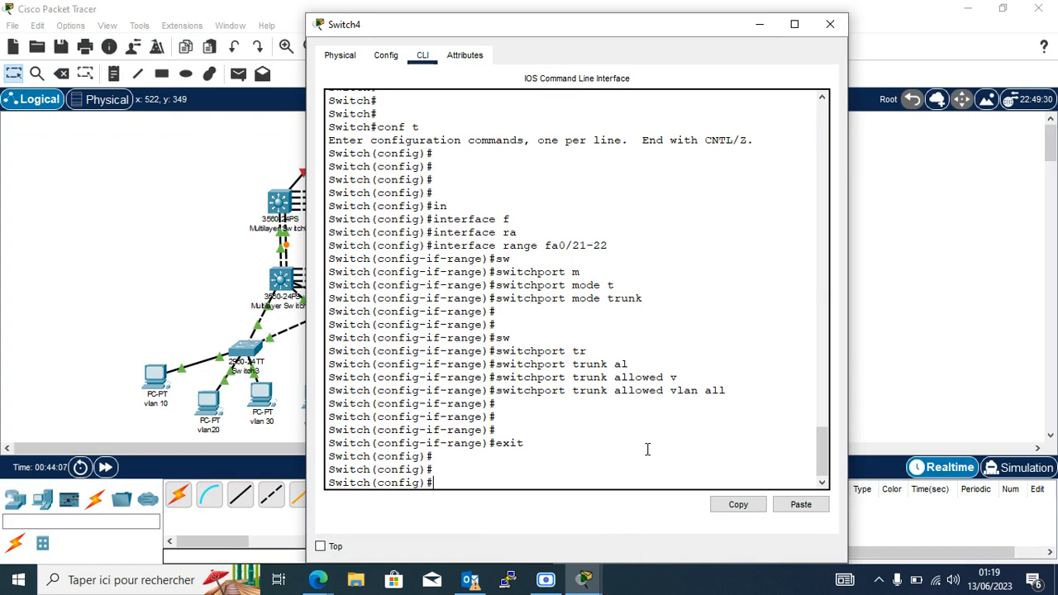
{"action": "left_click", "coordinate": [546, 581]}
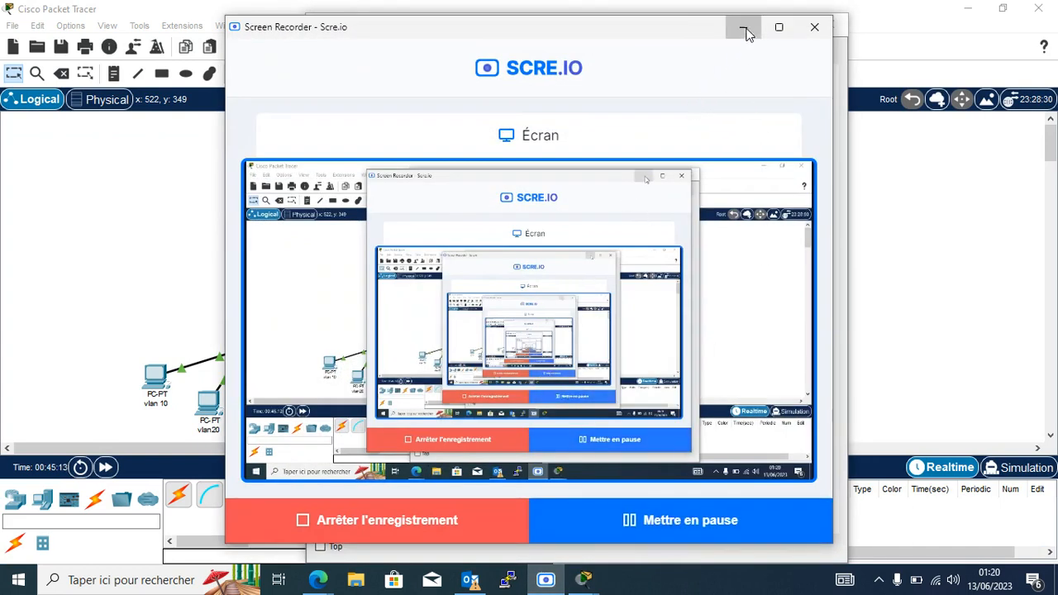
{"action": "left_click", "coordinate": [744, 28]}
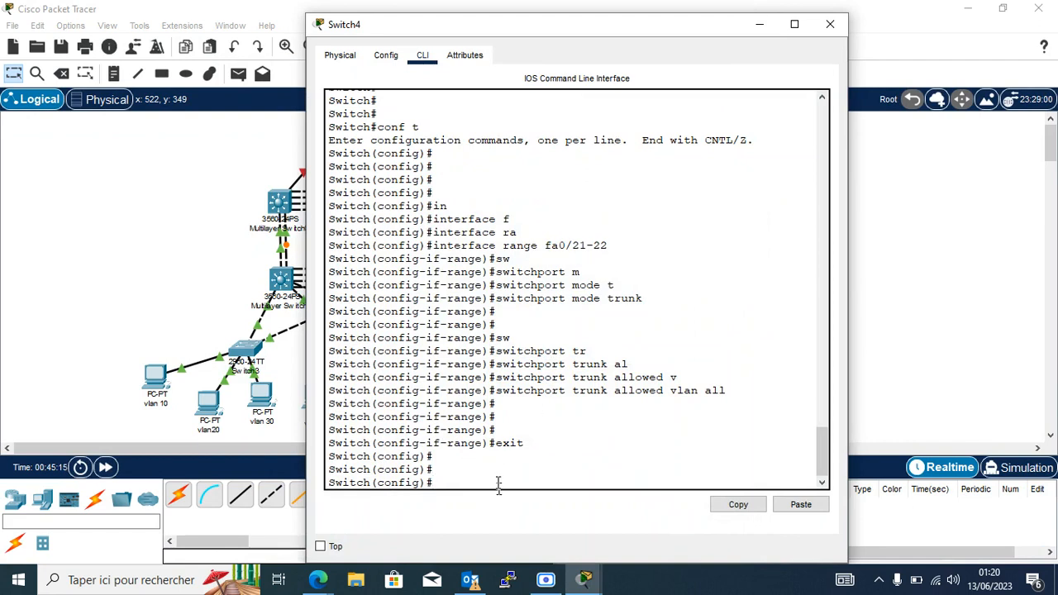
Make Switch4 a VTP client with 'vtp mode client'.
{"action": "type", "text": "vt"}
{"action": "key", "text": "Tab"}
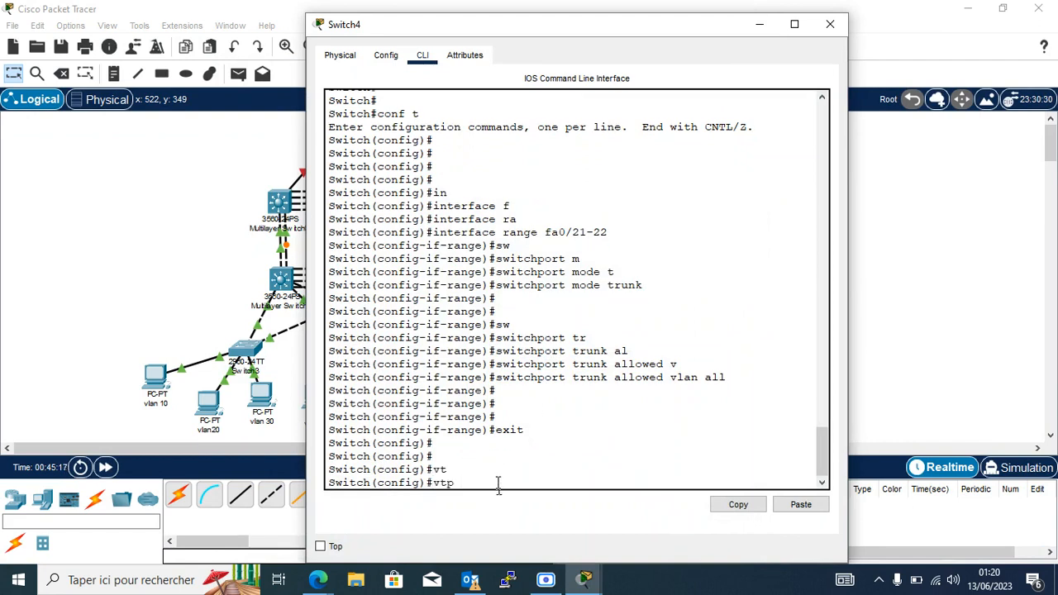
{"action": "type", "text": "m"}
{"action": "key", "text": "Tab"}
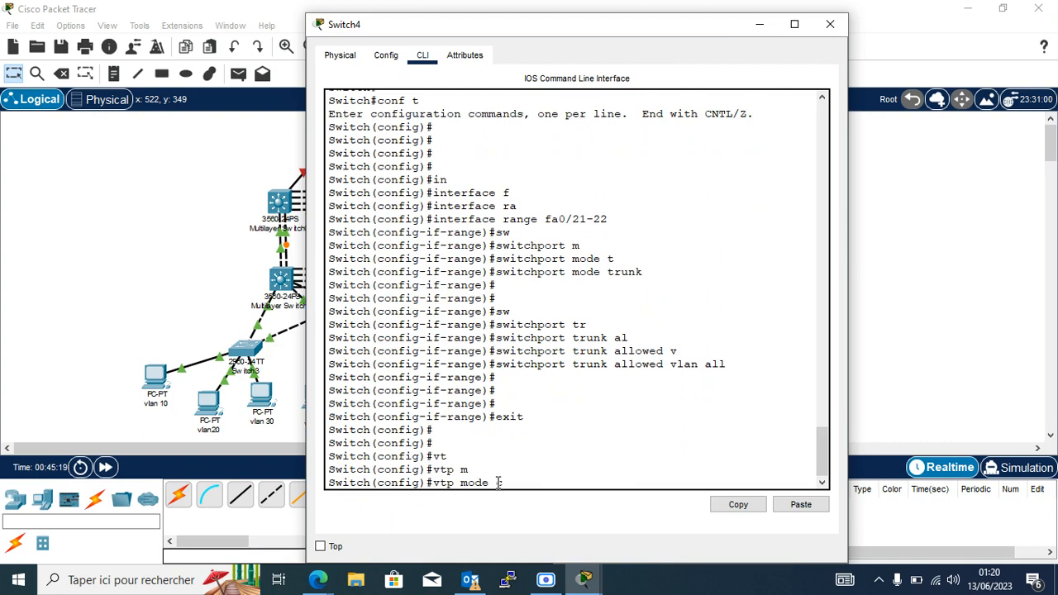
{"action": "type", "text": "cl"}
{"action": "key", "text": "Tab"}
{"action": "key", "text": "Return"}
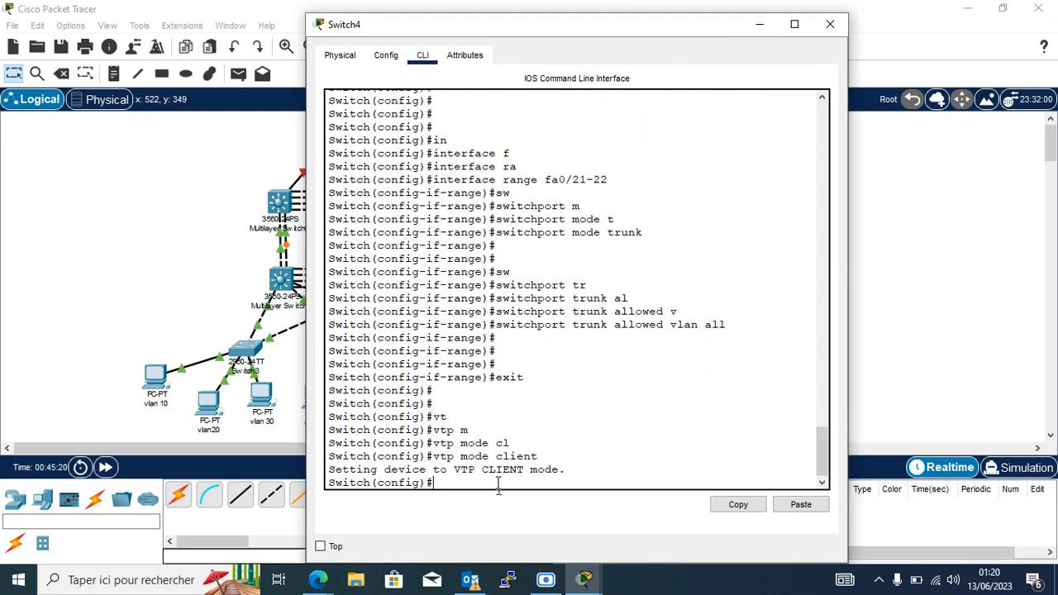
Set Switch4's VTP domain to iconnect.cg.
{"action": "type", "text": "vp"}
{"action": "key", "text": "Tab"}
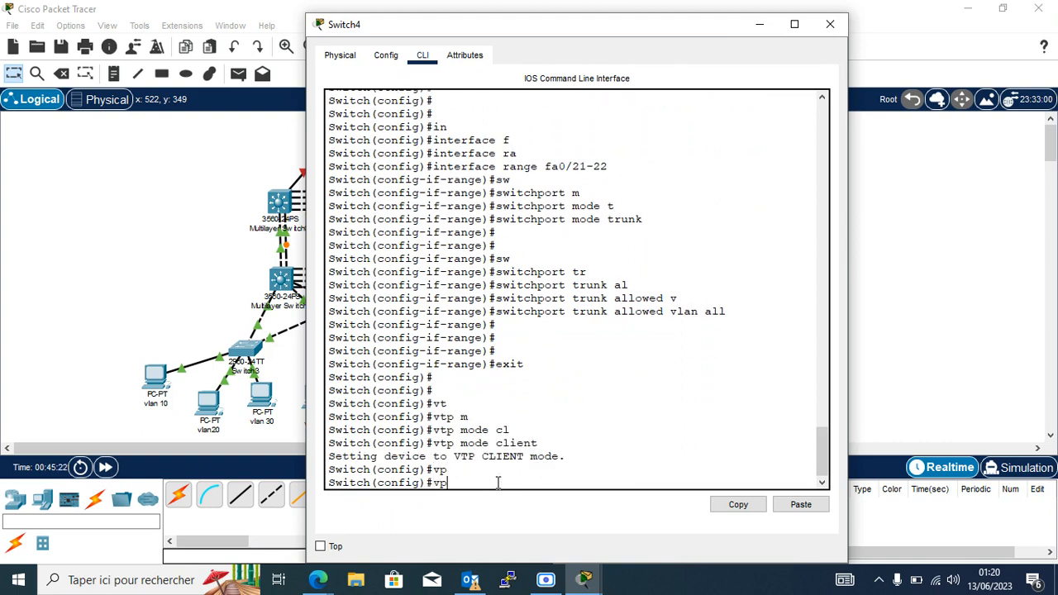
{"action": "type", "text": "t"}
{"action": "key", "text": "Tab"}
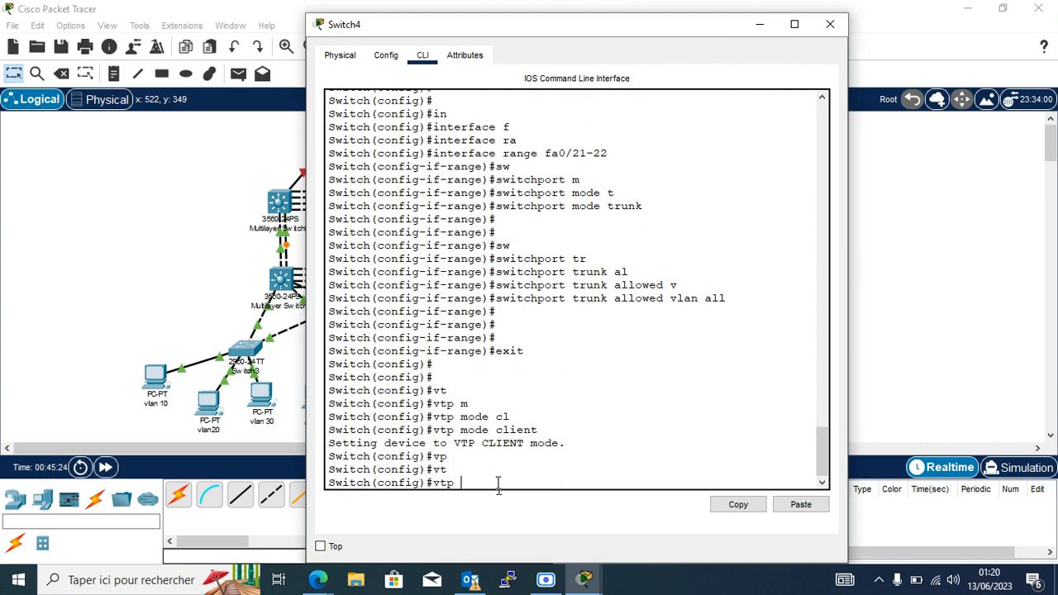
{"action": "type", "text": "do"}
{"action": "key", "text": "Tab"}
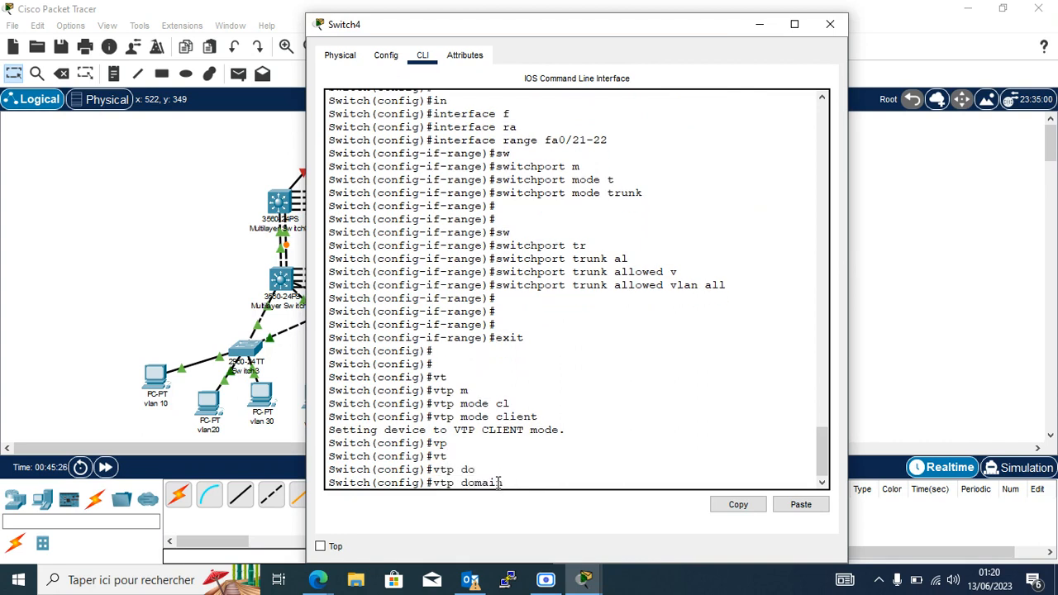
{"action": "type", "text": "iconnect.cg"}
{"action": "key", "text": "Return"}
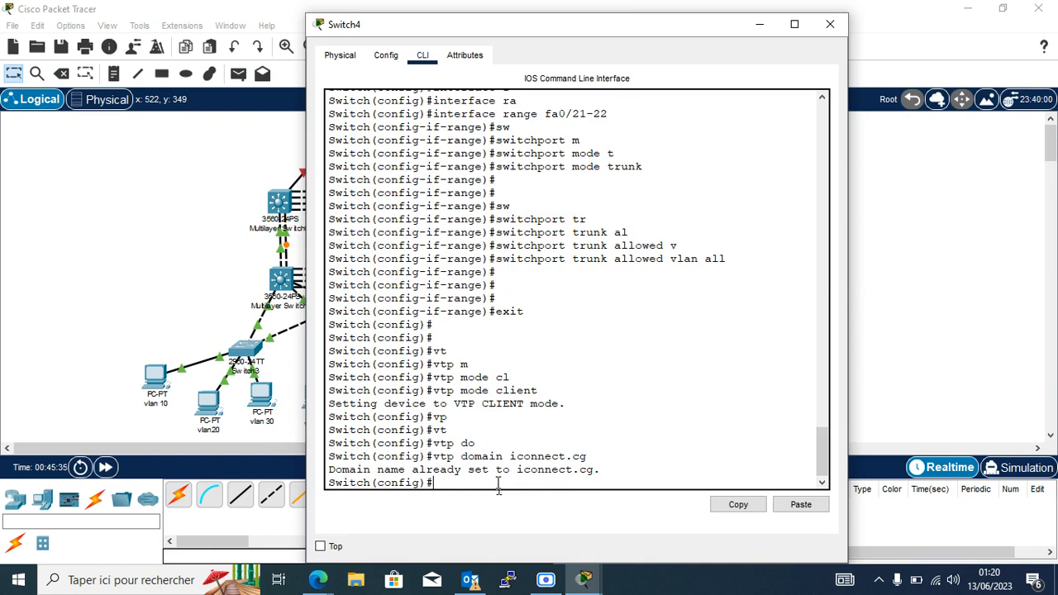
Set Switch4's VTP password.
{"action": "type", "text": "vt"}
{"action": "key", "text": "Tab"}
{"action": "type", "text": "p"}
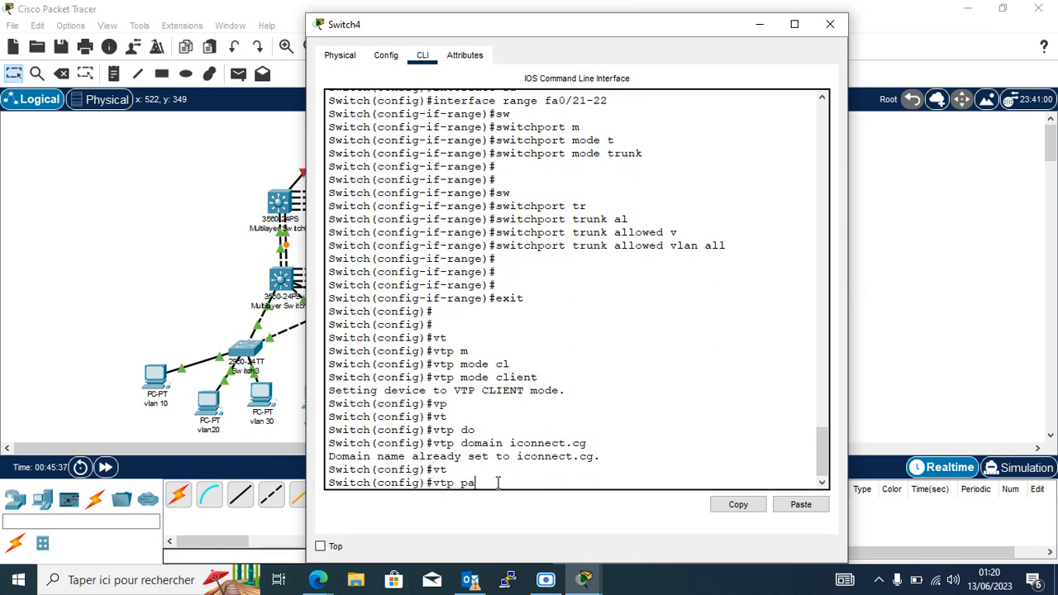
{"action": "type", "text": "as"}
{"action": "key", "text": "Tab"}
{"action": "type", "text": "cisc"}
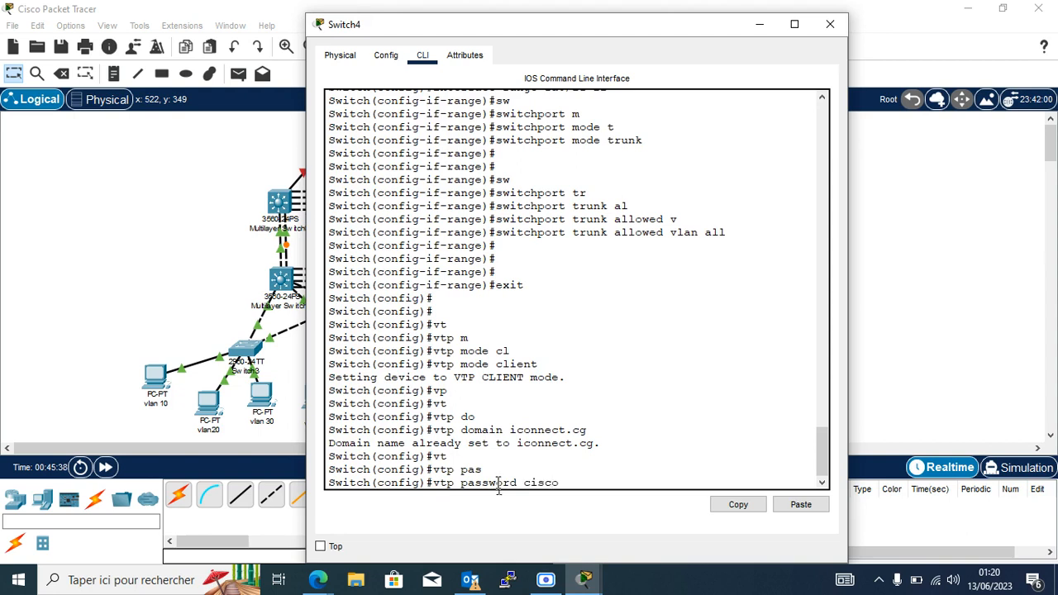
{"action": "type", "text": "o"}
{"action": "key", "text": "Return"}
{"action": "key", "text": "Return"}
{"action": "key", "text": "Return"}
{"action": "key", "text": "Return"}
{"action": "key", "text": "Return"}
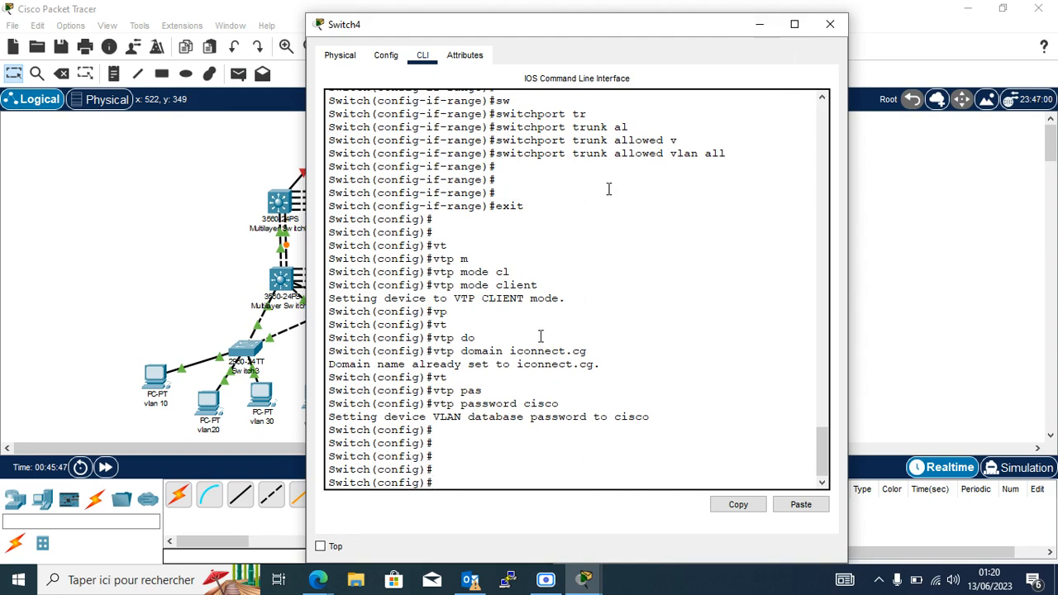
Run 'sh vlan br' on Switch4 and highlight the learned VLAN 10 IT row.
{"action": "type", "text": "an"}
{"action": "key", "text": "BackSpace"}
{"action": "key", "text": "BackSpace"}
{"action": "key", "text": "BackSpace"}
{"action": "type", "text": "sh vlan br"}
{"action": "key", "text": "Return"}
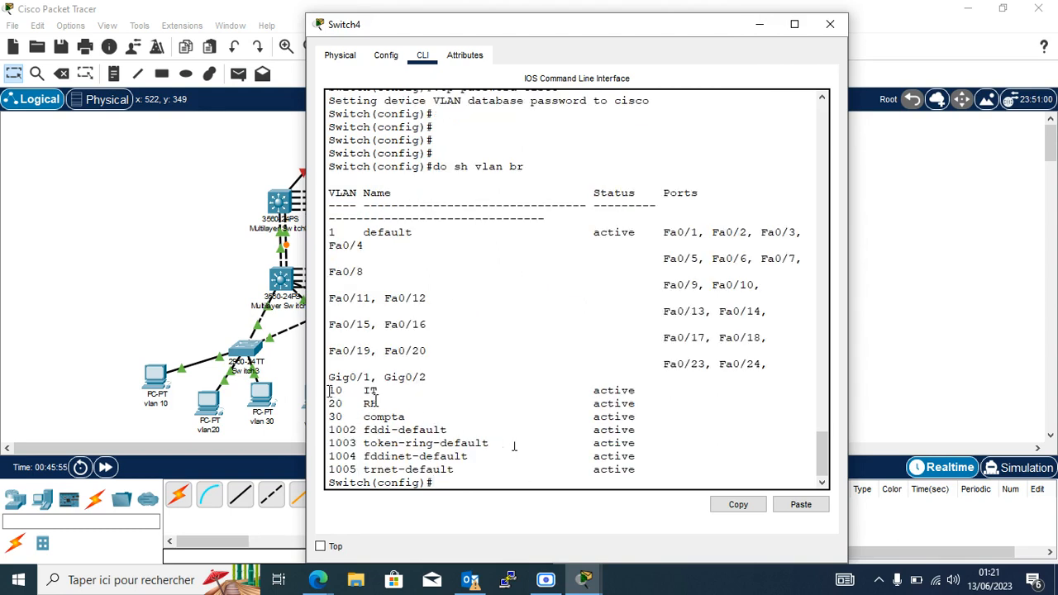
{"action": "left_click_drag", "start_coordinate": [328, 388], "coordinate": [358, 417]}
{"action": "left_click", "coordinate": [638, 455]}
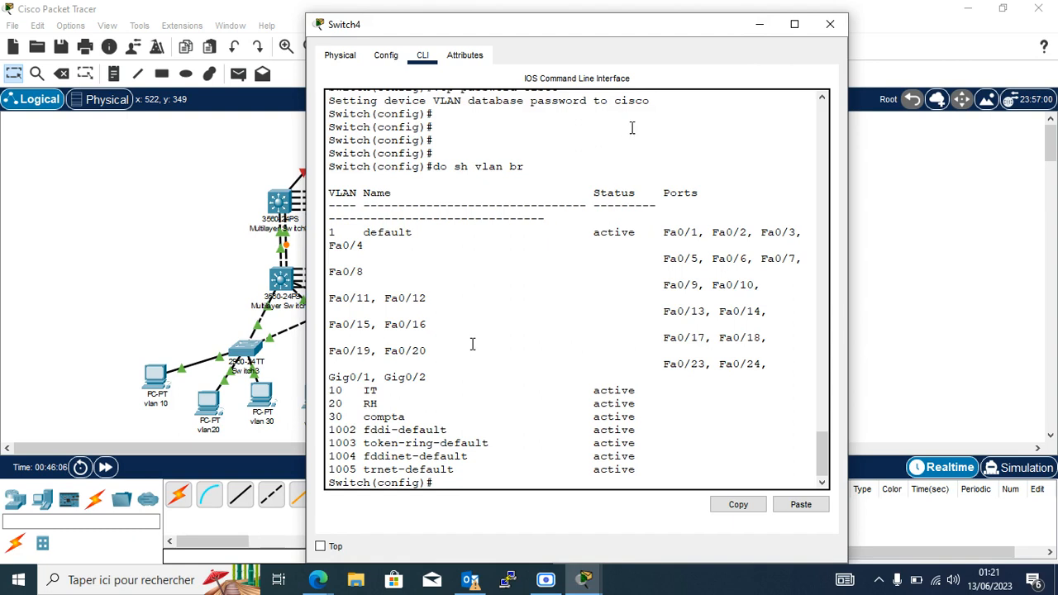
Glance at Switch2's device window, then return to Switch4's console.
{"action": "left_click", "coordinate": [758, 24]}
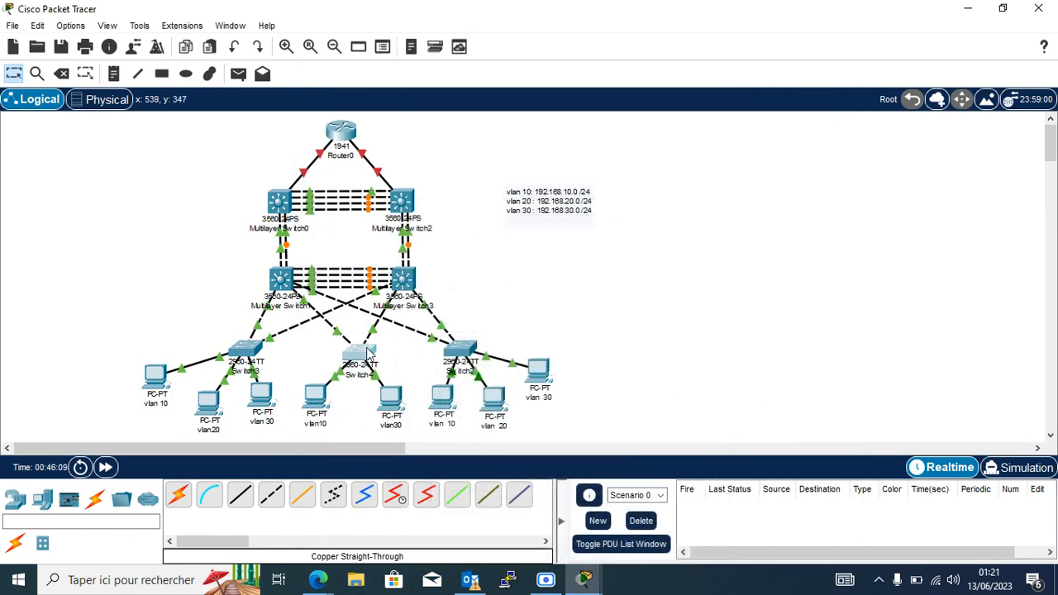
{"action": "left_click", "coordinate": [461, 350]}
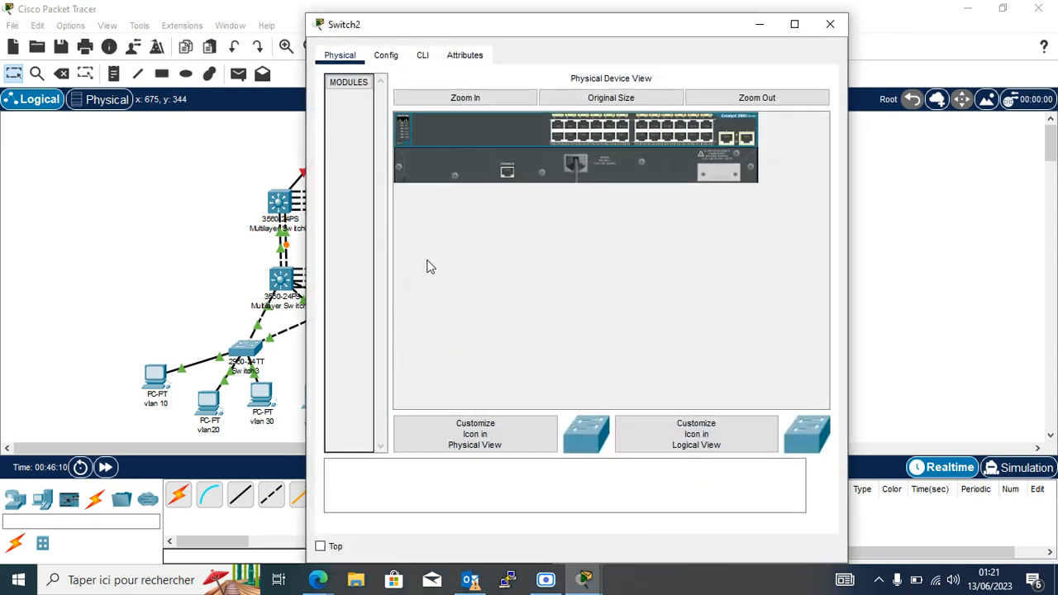
{"action": "left_click", "coordinate": [283, 178]}
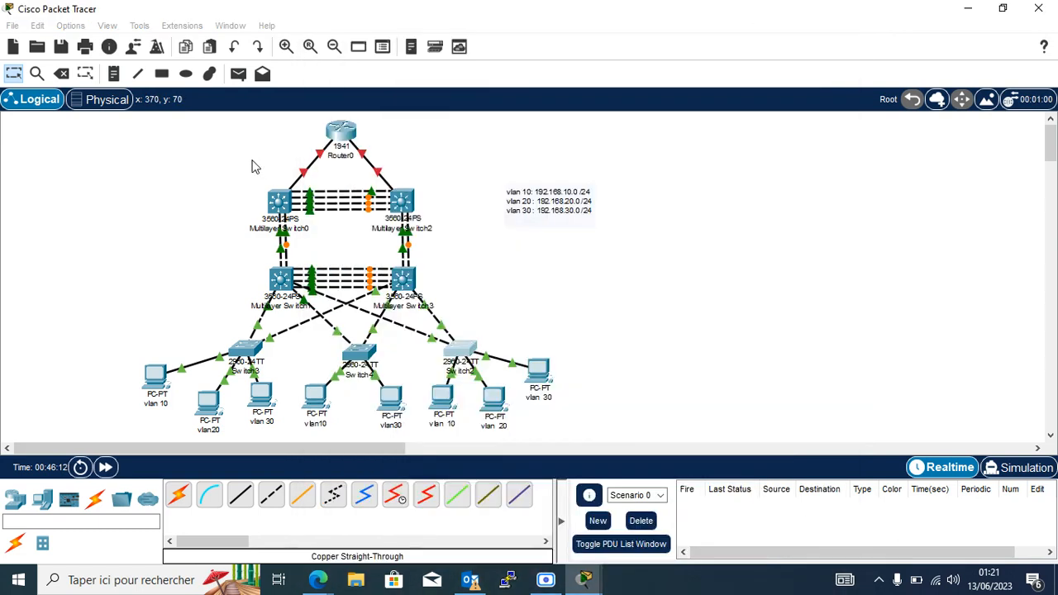
{"action": "left_click", "coordinate": [368, 354]}
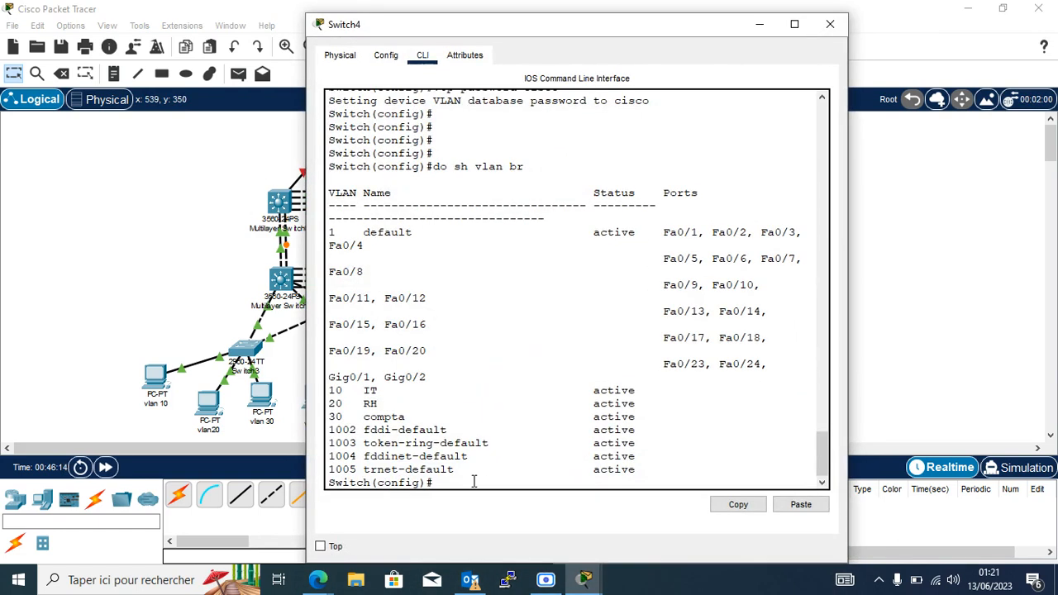
Copy Switch4's interface-range trunk and VTP client commands from its 'do sh his' output.
{"action": "type", "text": "do sh his"}
{"action": "key", "text": "Return"}
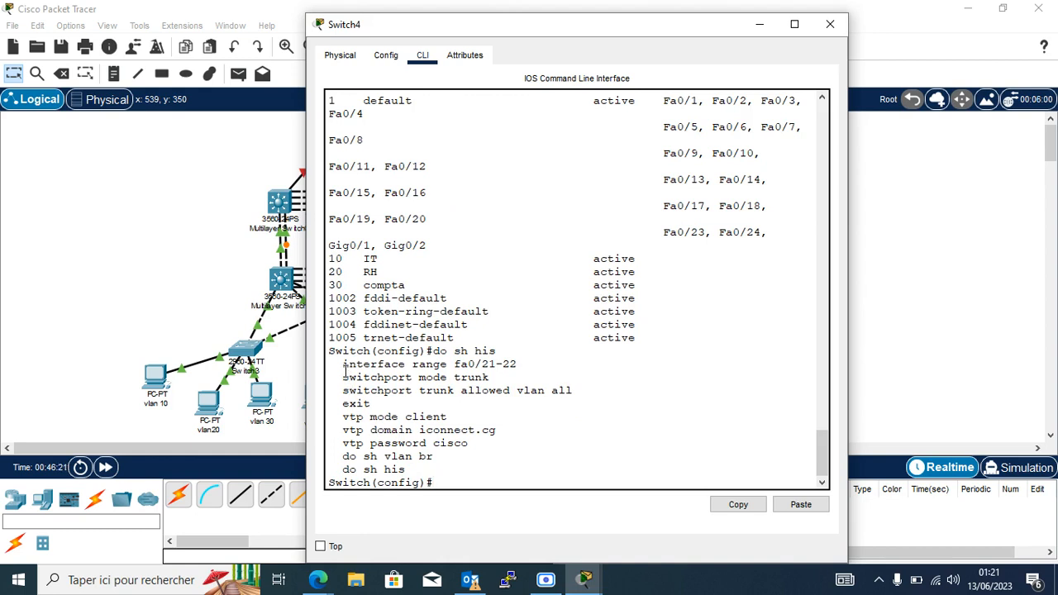
{"action": "left_click_drag", "start_coordinate": [342, 364], "coordinate": [476, 444]}
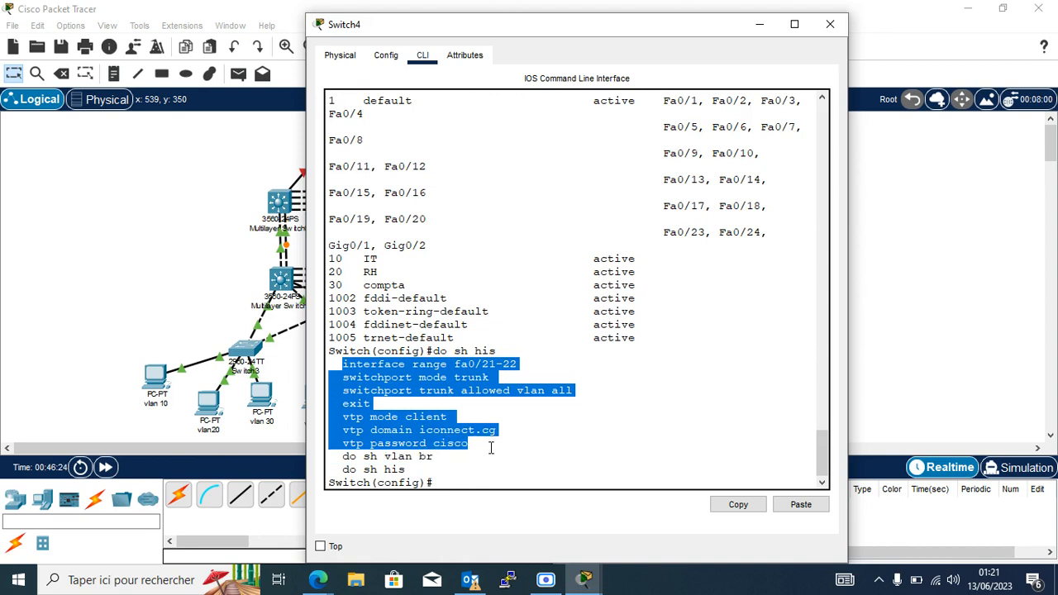
{"action": "left_click", "coordinate": [742, 510]}
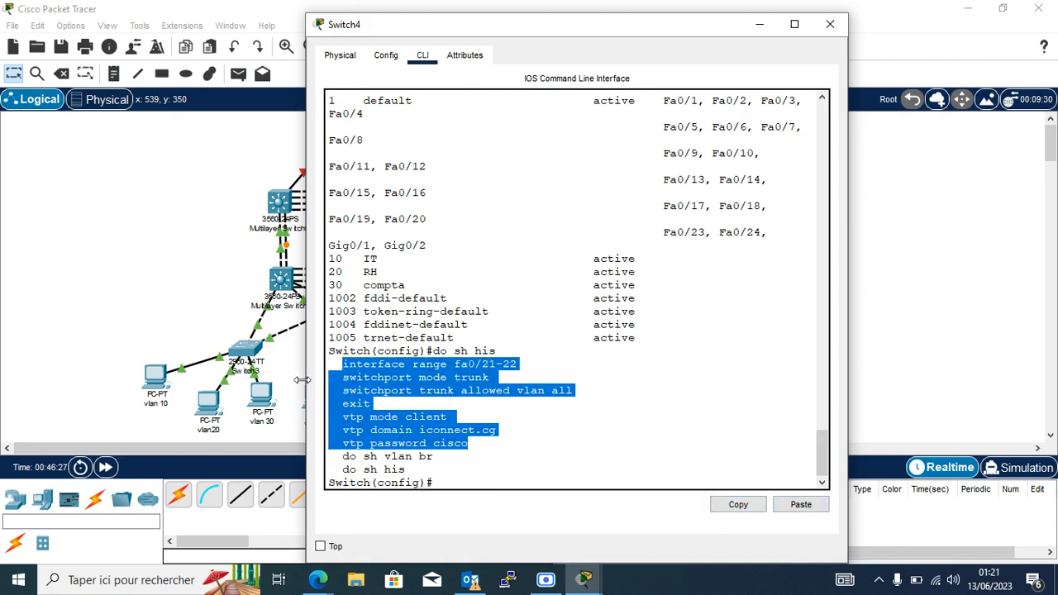
{"action": "left_click", "coordinate": [205, 309]}
Paste the copied trunk and VTP client commands into Switch2's CLI in global config mode.
{"action": "left_click", "coordinate": [464, 348]}
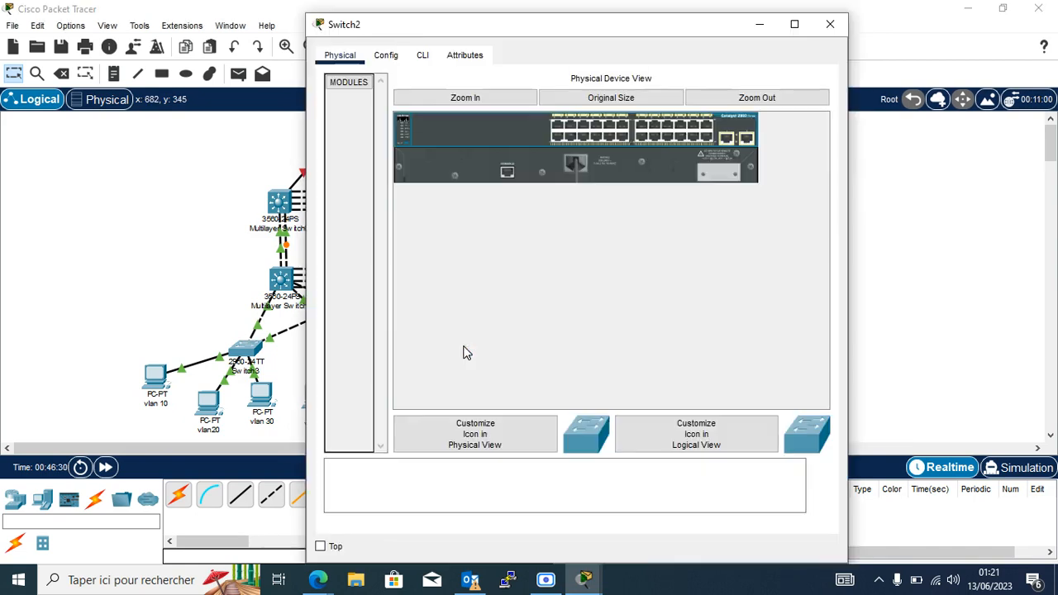
{"action": "left_click", "coordinate": [433, 58]}
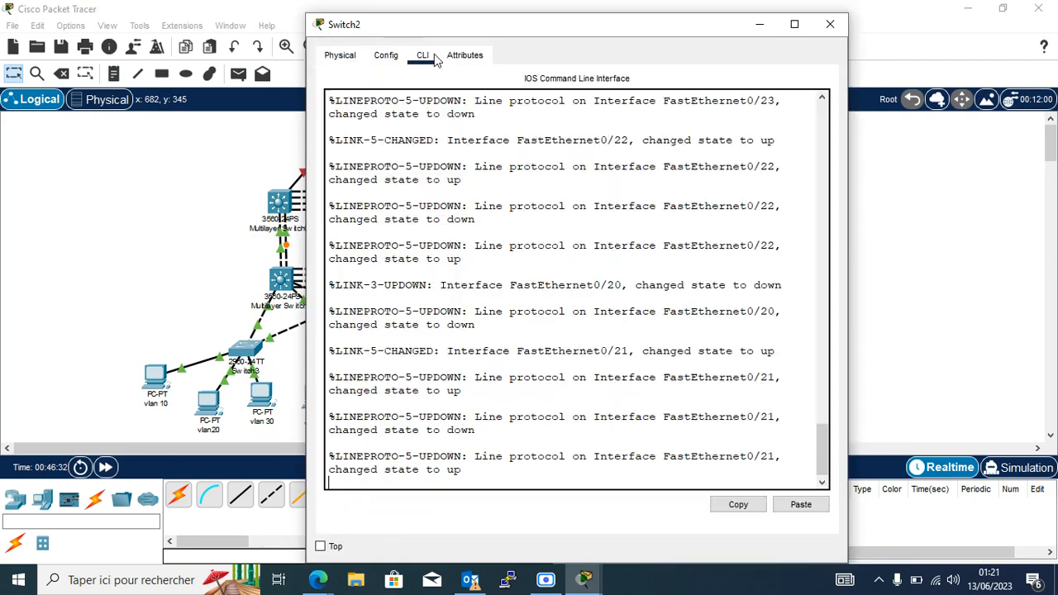
{"action": "key", "text": "Return"}
{"action": "key", "text": "Return"}
{"action": "key", "text": "Return"}
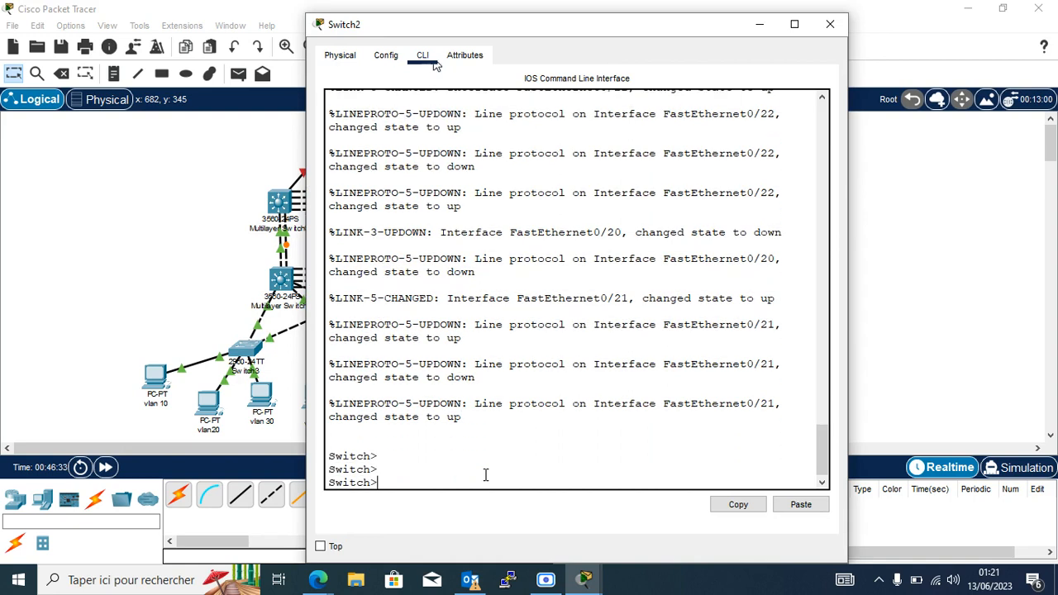
{"action": "type", "text": "en"}
{"action": "key", "text": "Return"}
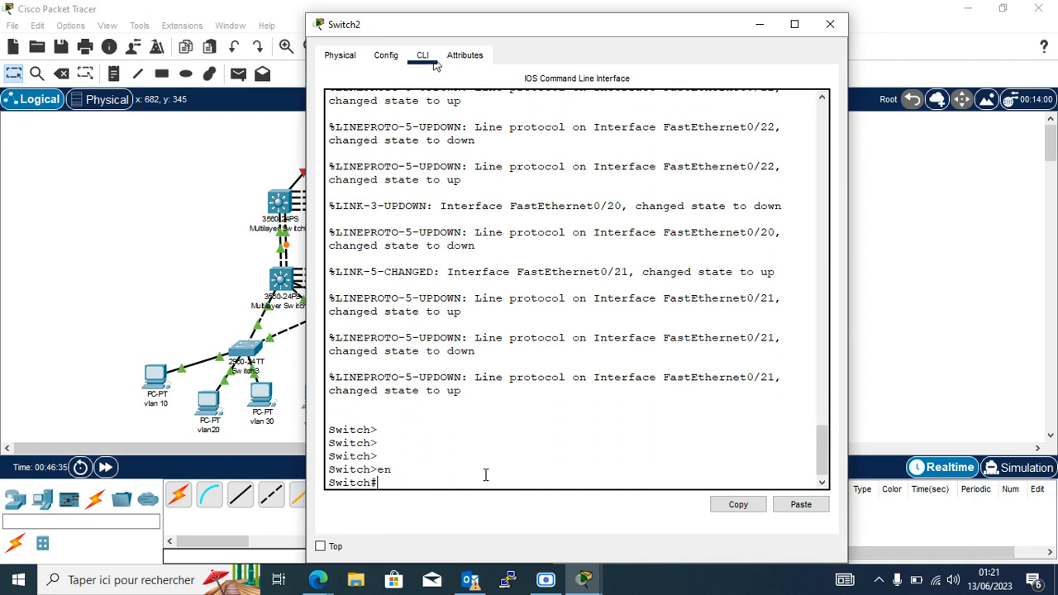
{"action": "type", "text": "conf t"}
{"action": "key", "text": "Return"}
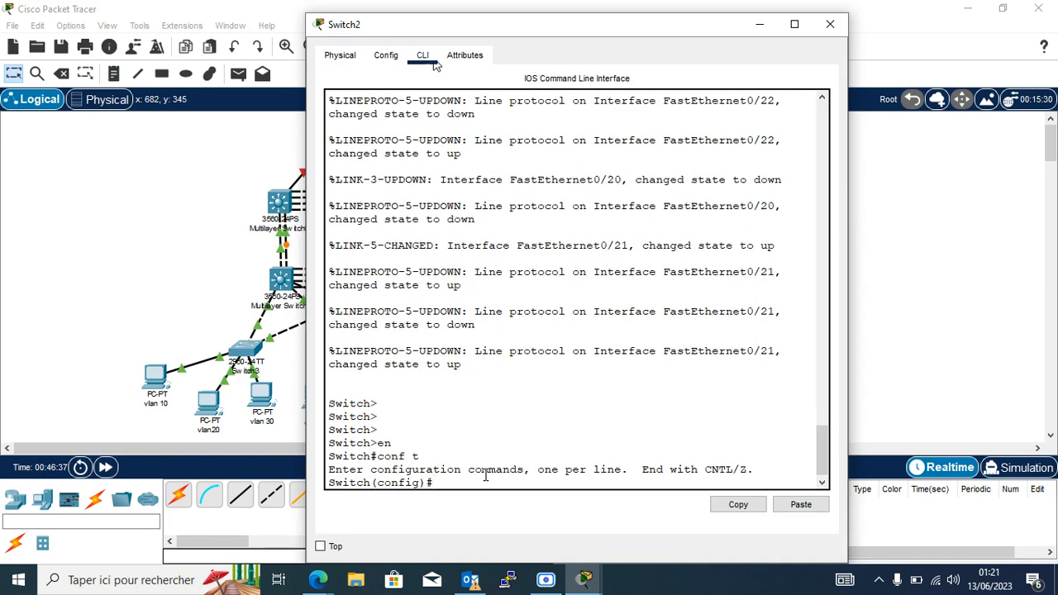
{"action": "left_click", "coordinate": [798, 512]}
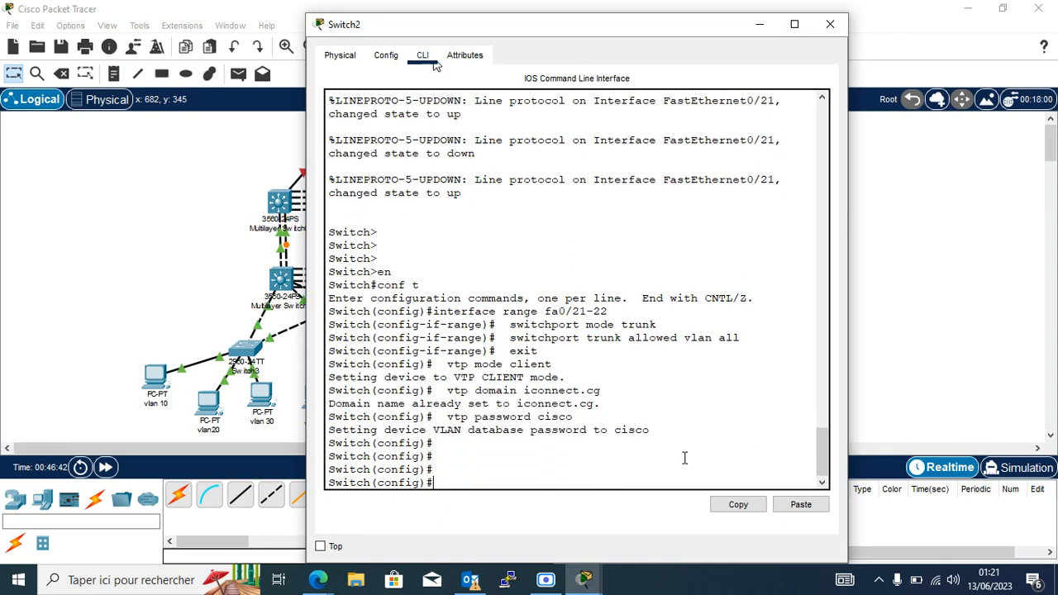
Verify with 'do sh vlan br' that VLANs 10, 20 and 30 now exist on Switch2.
{"action": "type", "text": "do sh valn br"}
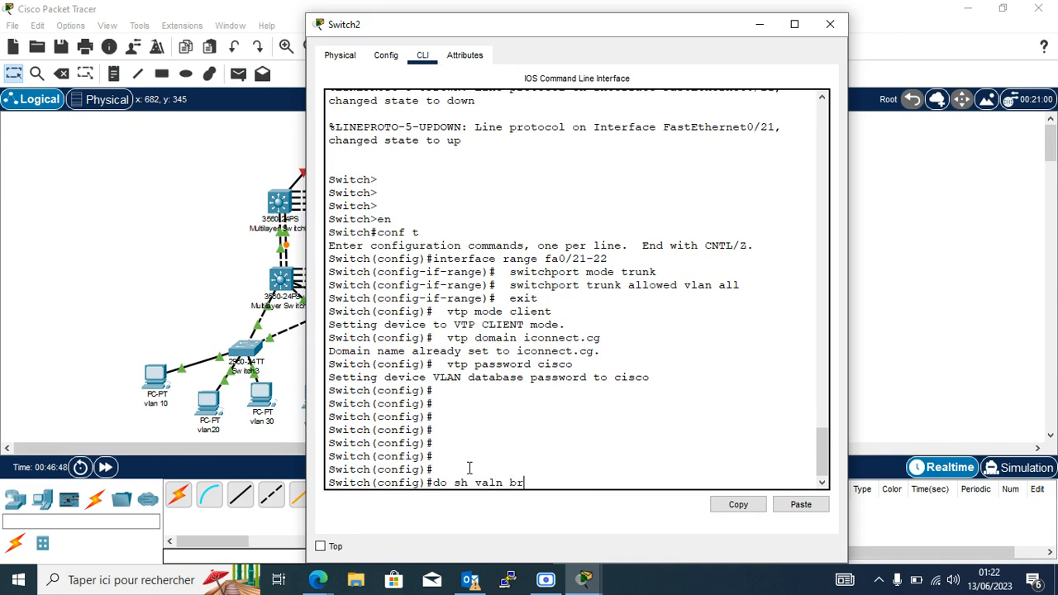
{"action": "key", "text": "Return"}
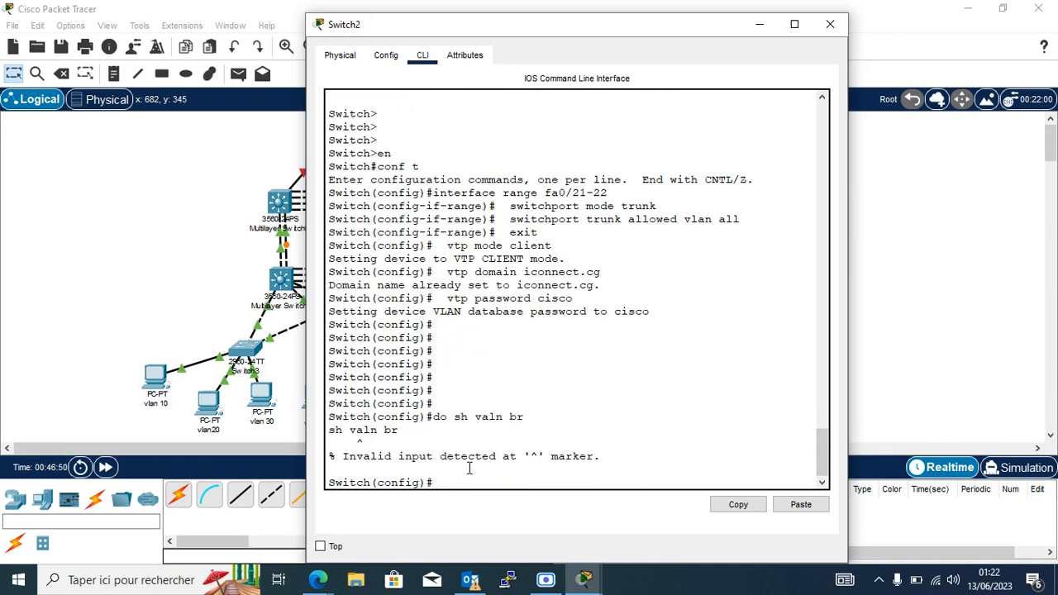
{"action": "key", "text": "Up"}
{"action": "key", "text": "BackSpace"}
{"action": "key", "text": "Right"}
{"action": "type", "text": "a"}
{"action": "key", "text": "Return"}
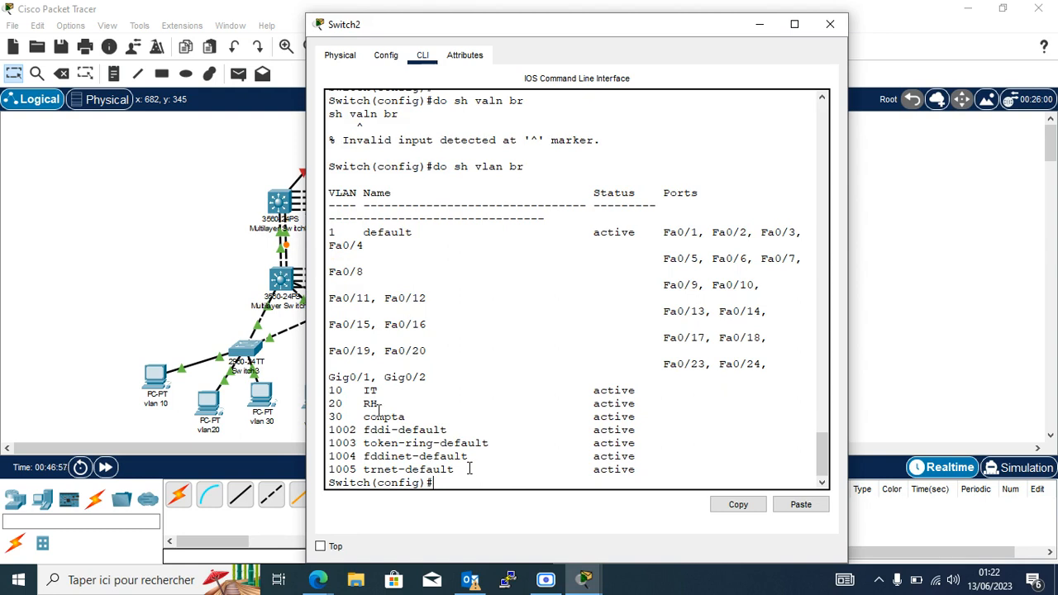
{"action": "left_click_drag", "start_coordinate": [329, 390], "coordinate": [599, 417]}
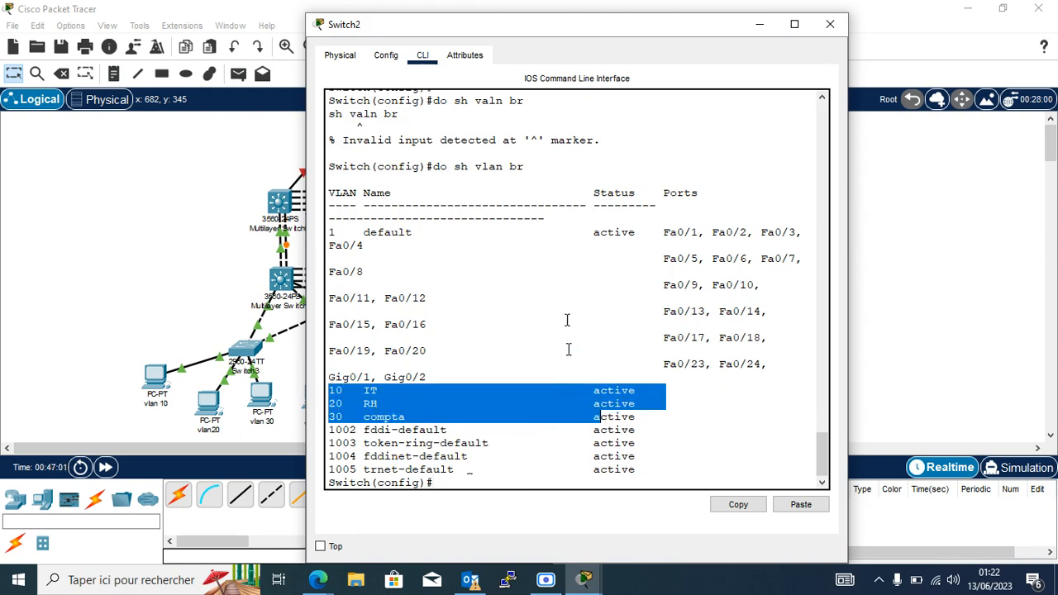
{"action": "left_click", "coordinate": [830, 24]}
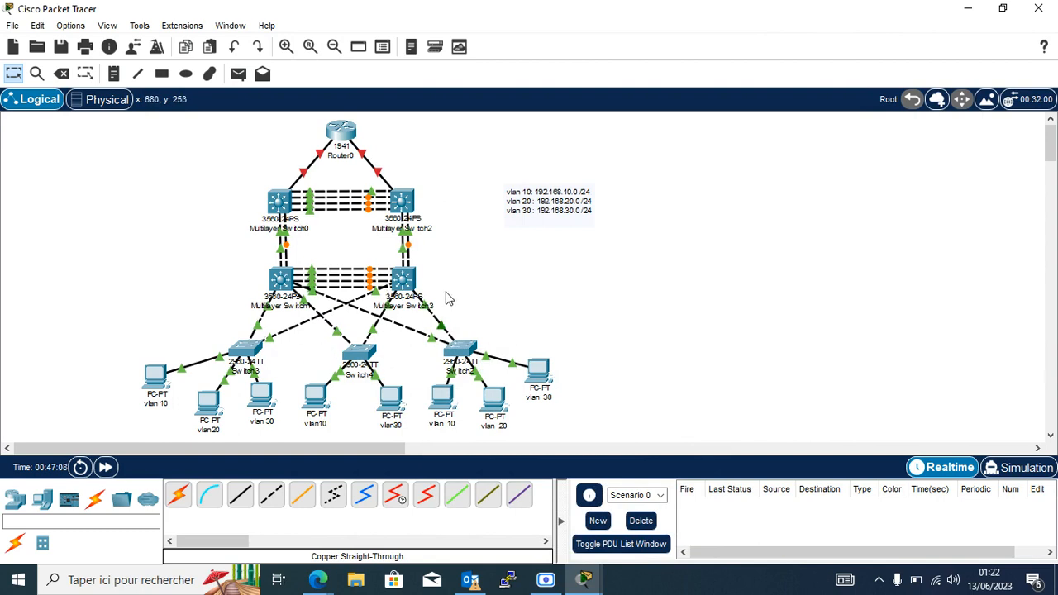
Run 'do sh vlan br' on Switch3 and highlight VLANs 10 IT, 20 RH and 30 compta.
{"action": "left_click", "coordinate": [251, 352]}
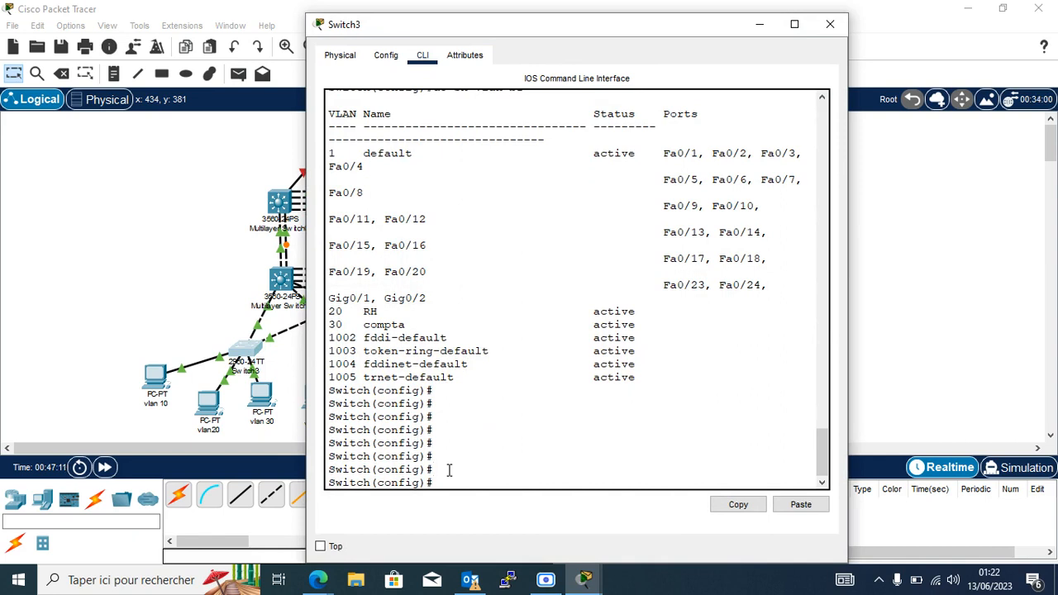
{"action": "key", "text": "Return"}
{"action": "key", "text": "Return"}
{"action": "key", "text": "Return"}
{"action": "key", "text": "Return"}
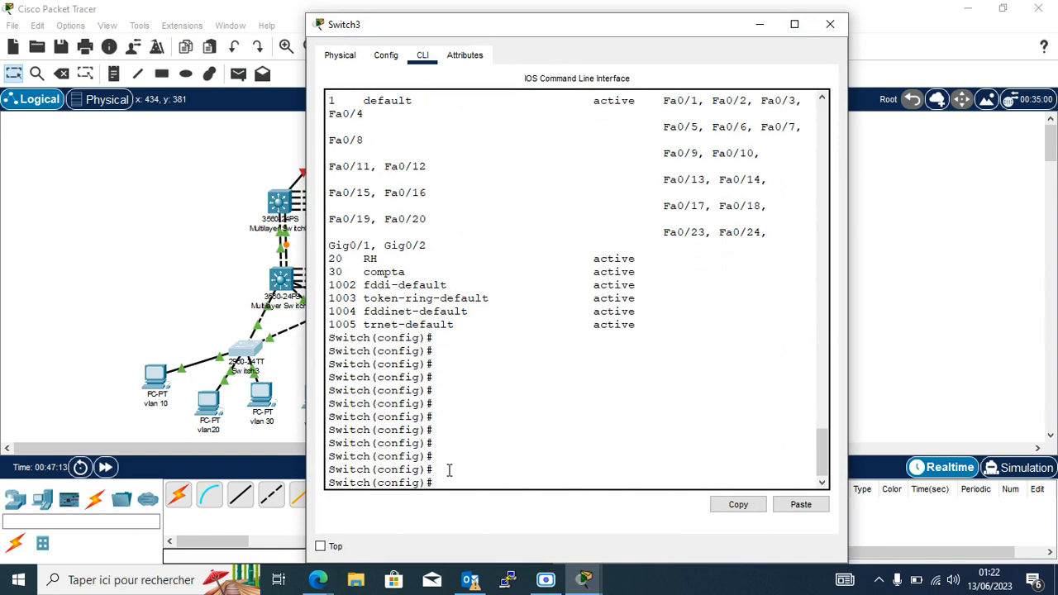
{"action": "type", "text": "do sh vlan br"}
{"action": "key", "text": "Return"}
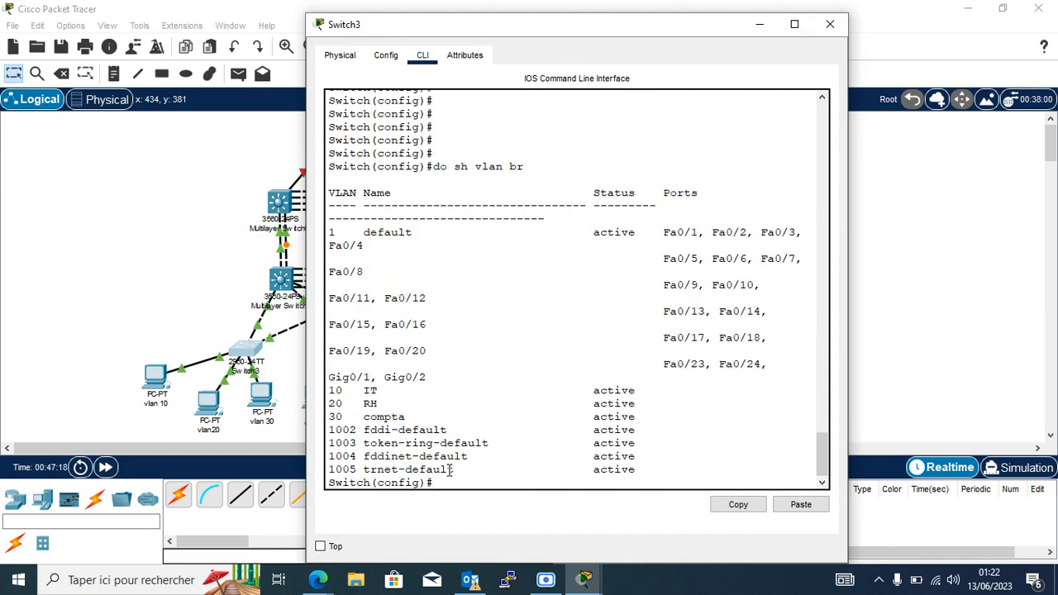
{"action": "left_click_drag", "start_coordinate": [329, 389], "coordinate": [649, 419]}
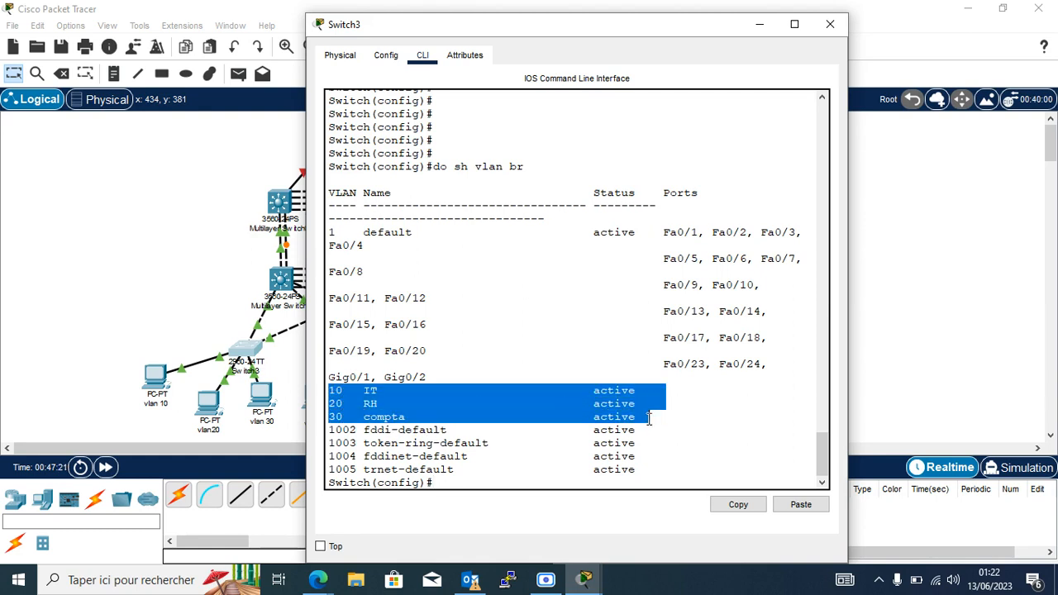
{"action": "left_click", "coordinate": [662, 417]}
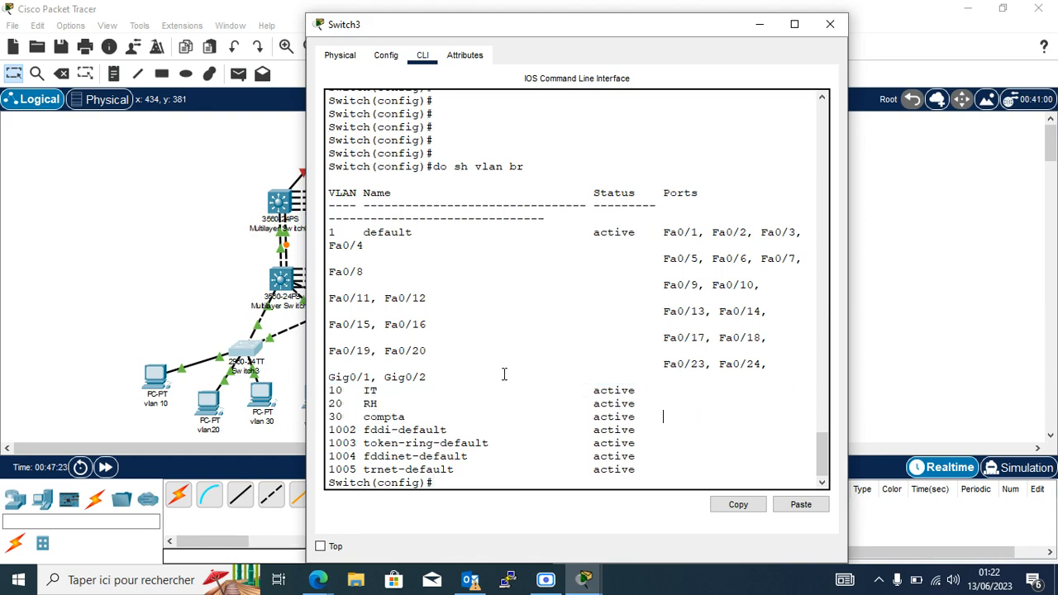
Add the port range 1-9 under the vlan 10 192.168.10.0/24 line in the canvas note.
{"action": "left_click", "coordinate": [761, 33]}
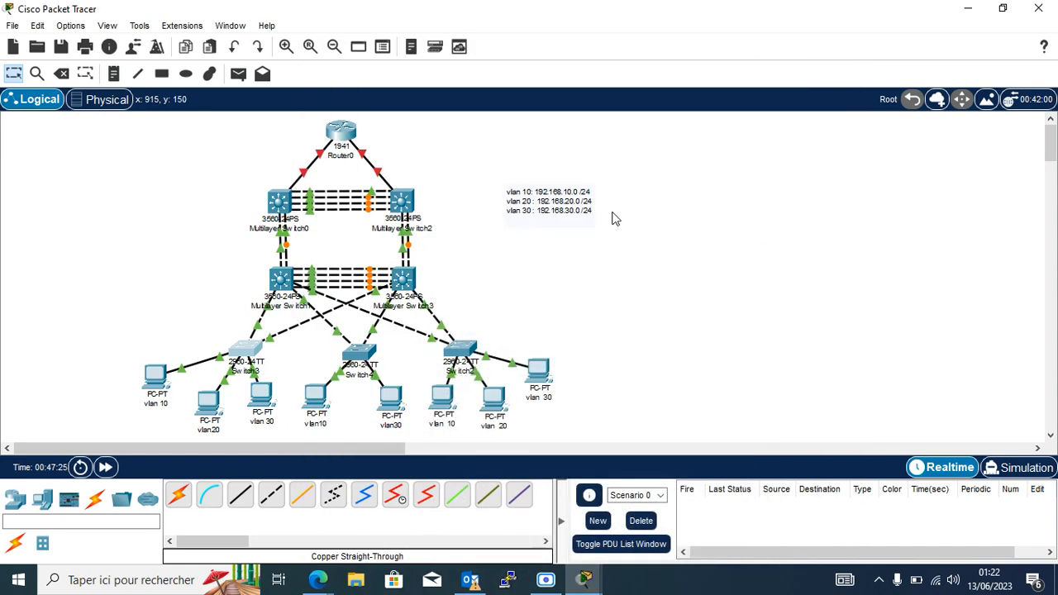
{"action": "left_click", "coordinate": [576, 193]}
{"action": "left_click", "coordinate": [609, 191]}
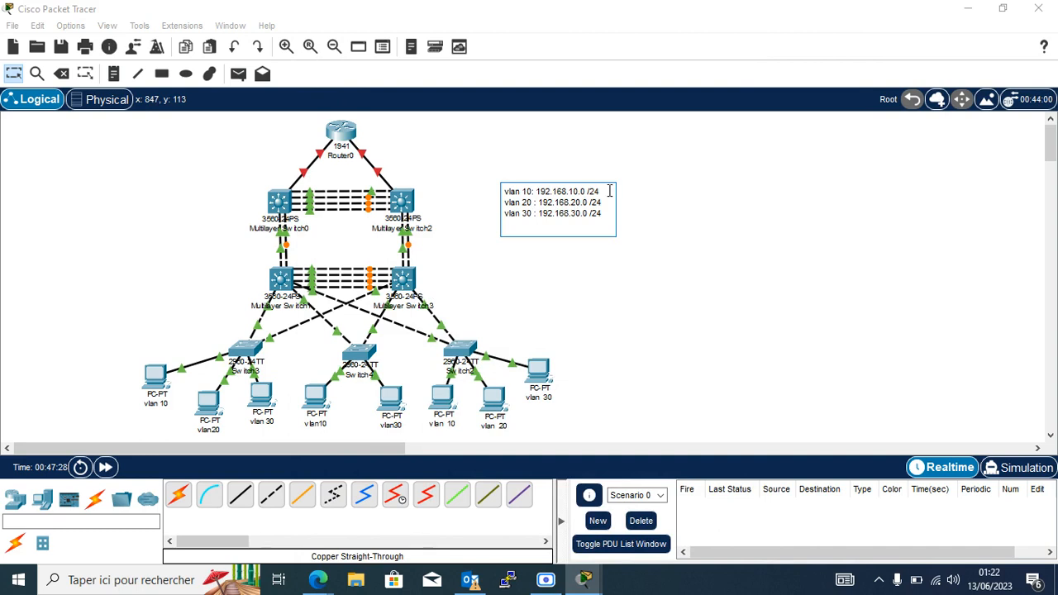
{"action": "type", "text": "-"}
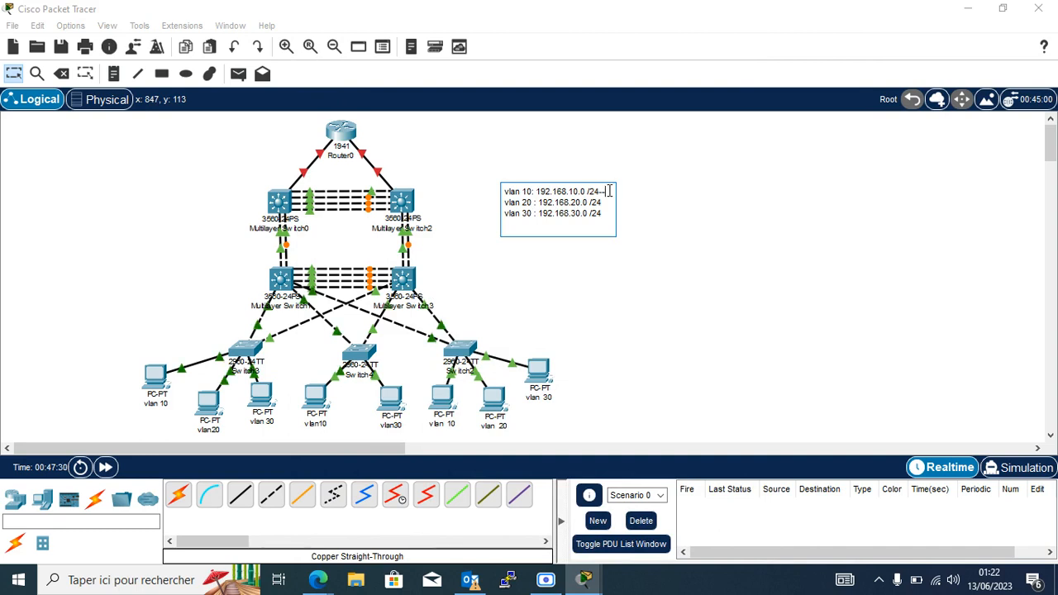
{"action": "type", "text": "----------------"}
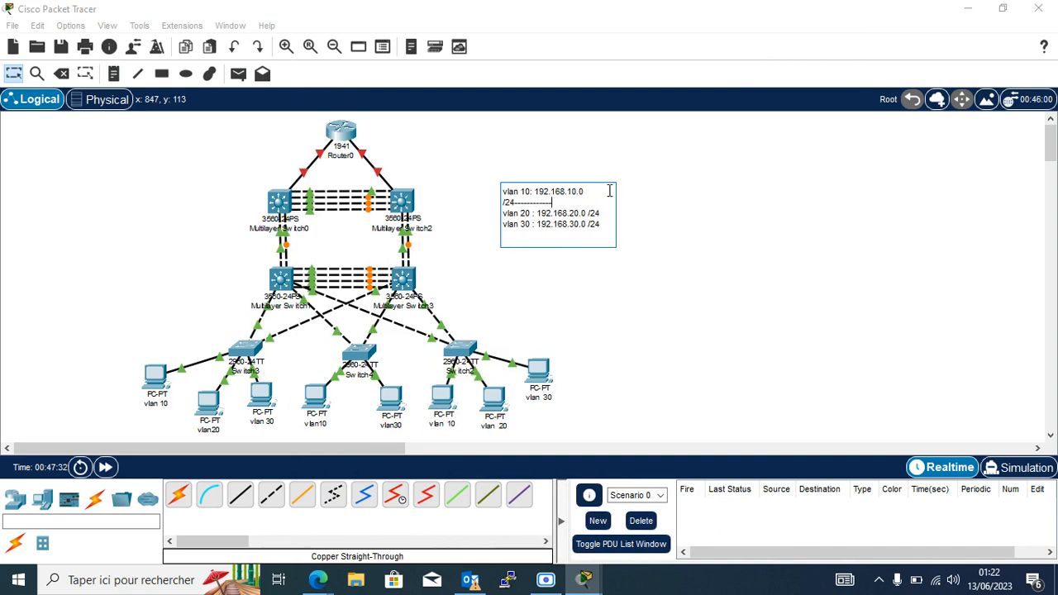
{"action": "key", "text": "BackSpace"}
{"action": "key", "text": "BackSpace"}
{"action": "key", "text": "BackSpace"}
{"action": "key", "text": "BackSpace"}
{"action": "key", "text": "BackSpace"}
{"action": "key", "text": "BackSpace"}
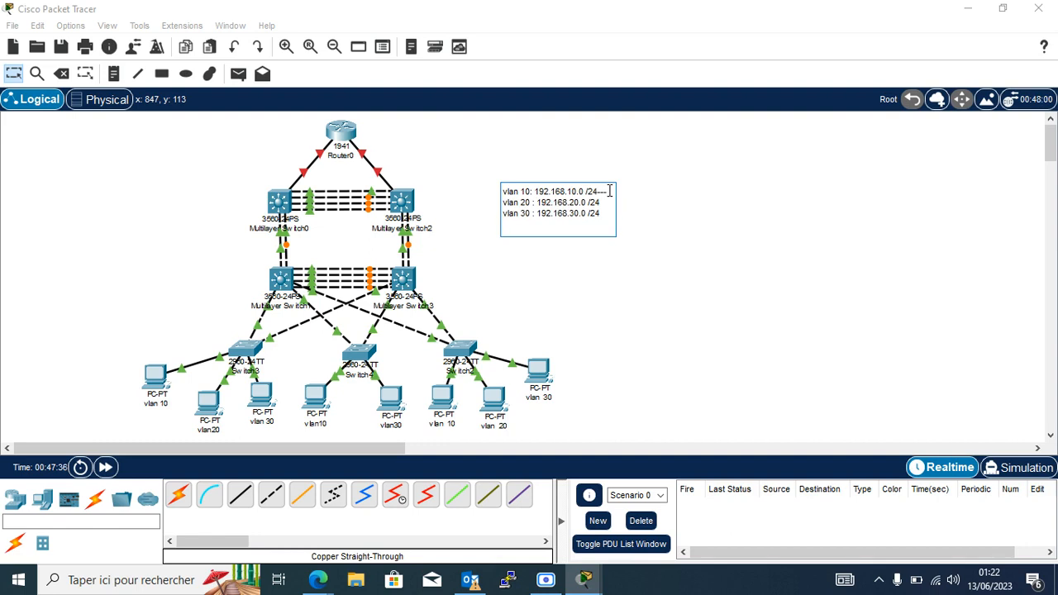
{"action": "key", "text": "Return"}
{"action": "type", "text": "1"}
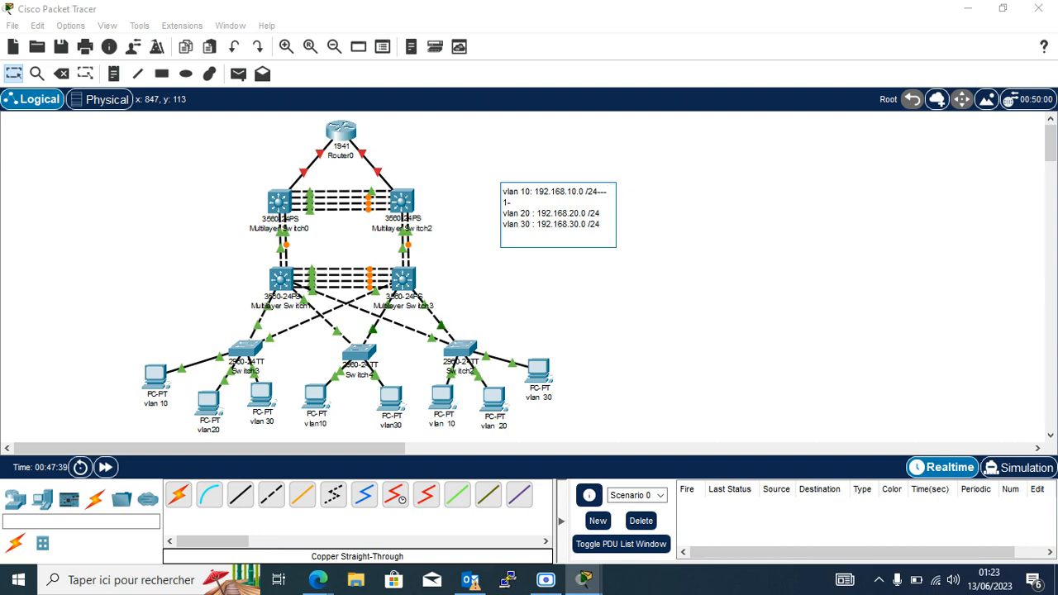
{"action": "type", "text": "-9"}
Add port ranges 10-14 and 15-20 under the vlan 20 and vlan 30 lines.
{"action": "left_click", "coordinate": [609, 213]}
{"action": "key", "text": "Return"}
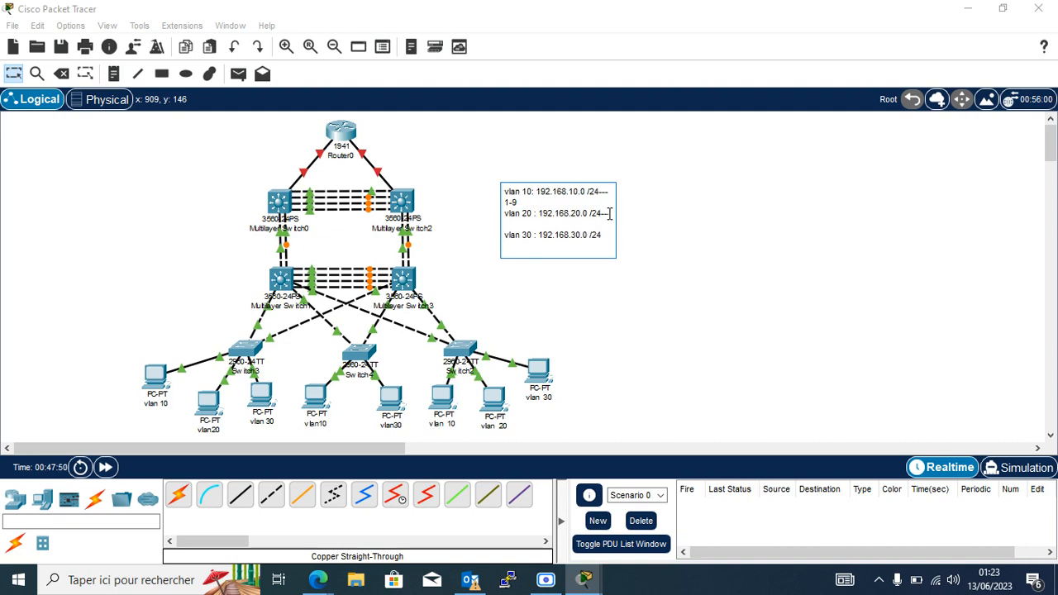
{"action": "type", "text": "10-14"}
{"action": "key", "text": "Return"}
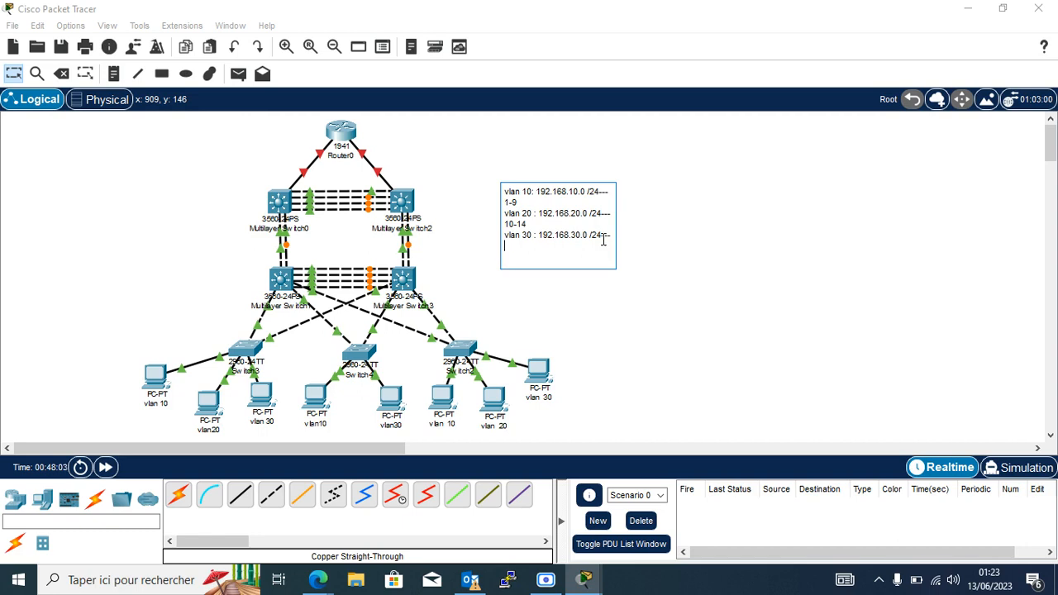
{"action": "type", "text": "15-20"}
{"action": "left_click", "coordinate": [626, 291]}
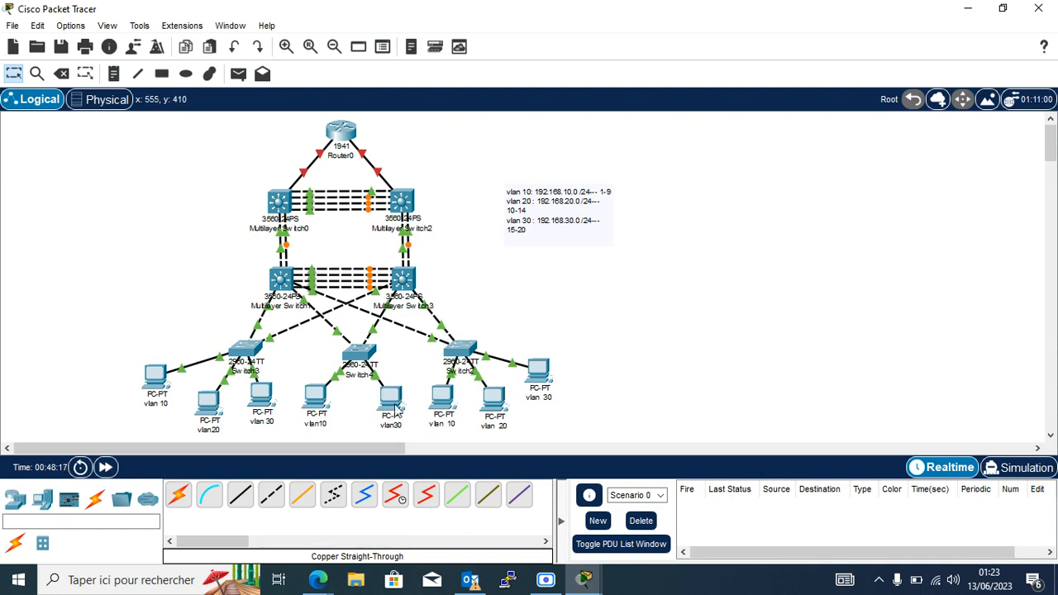
{"action": "left_click", "coordinate": [246, 354]}
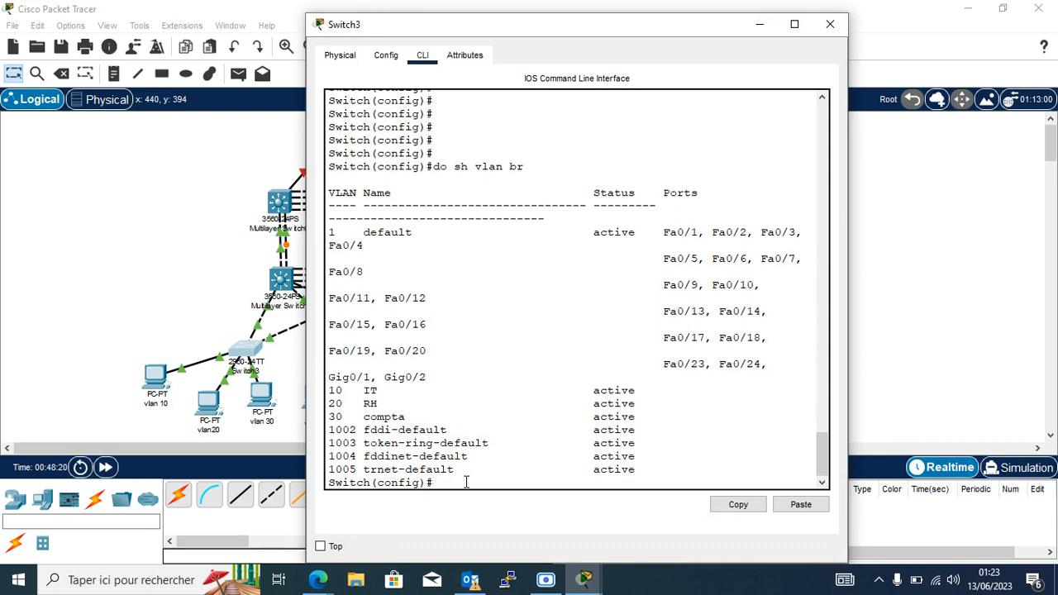
Make Switch3 ports fa0/1-9 access ports in VLAN 10.
{"action": "key", "text": "Return"}
{"action": "key", "text": "Return"}
{"action": "key", "text": "Return"}
{"action": "key", "text": "Return"}
{"action": "type", "text": "conf"}
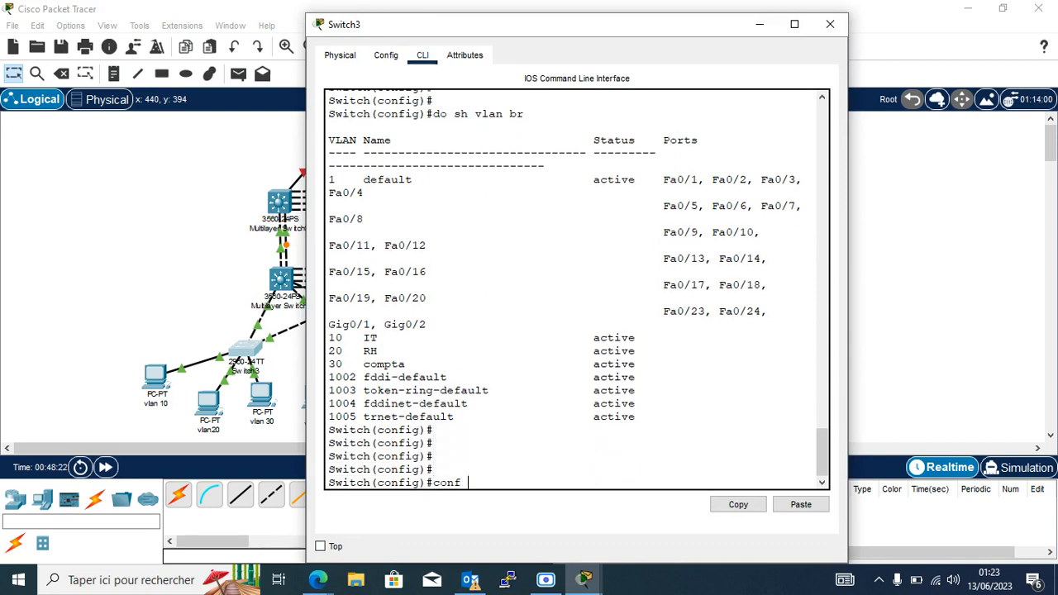
{"action": "key", "text": "Tab"}
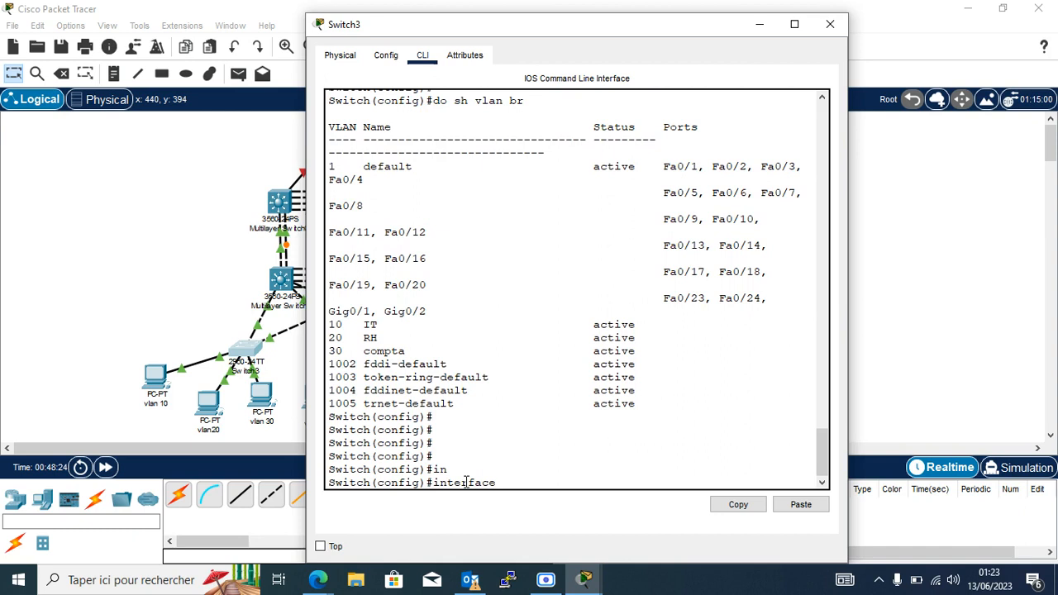
{"action": "type", "text": "ran fa0/1-9"}
{"action": "key", "text": "Return"}
{"action": "type", "text": "sw"}
{"action": "key", "text": "Tab"}
{"action": "type", "text": "m"}
{"action": "key", "text": "Tab"}
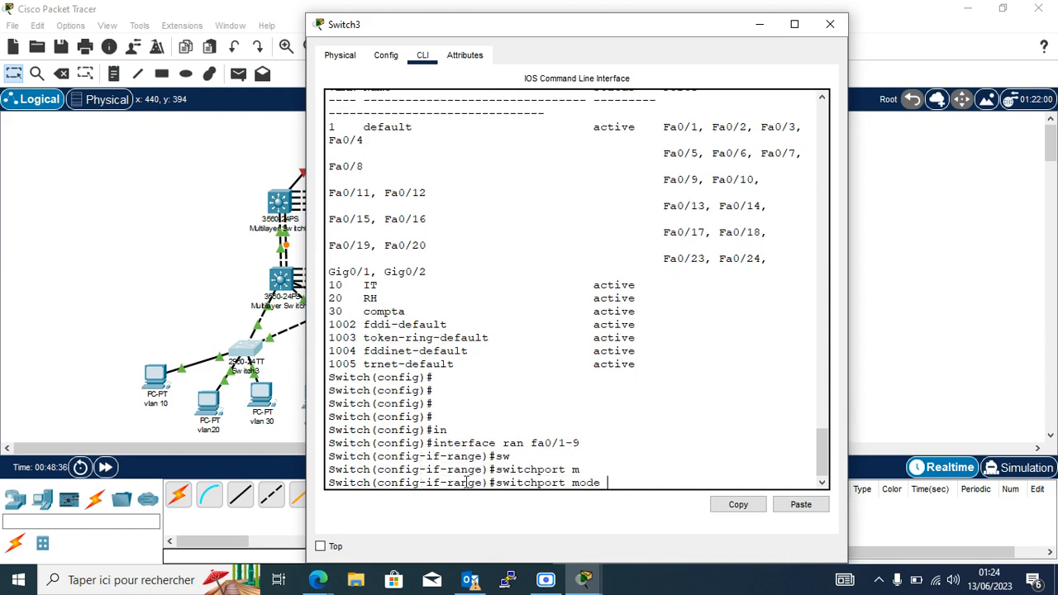
{"action": "type", "text": "a"}
{"action": "key", "text": "Tab"}
{"action": "key", "text": "Return"}
{"action": "type", "text": "sw"}
{"action": "key", "text": "Tab"}
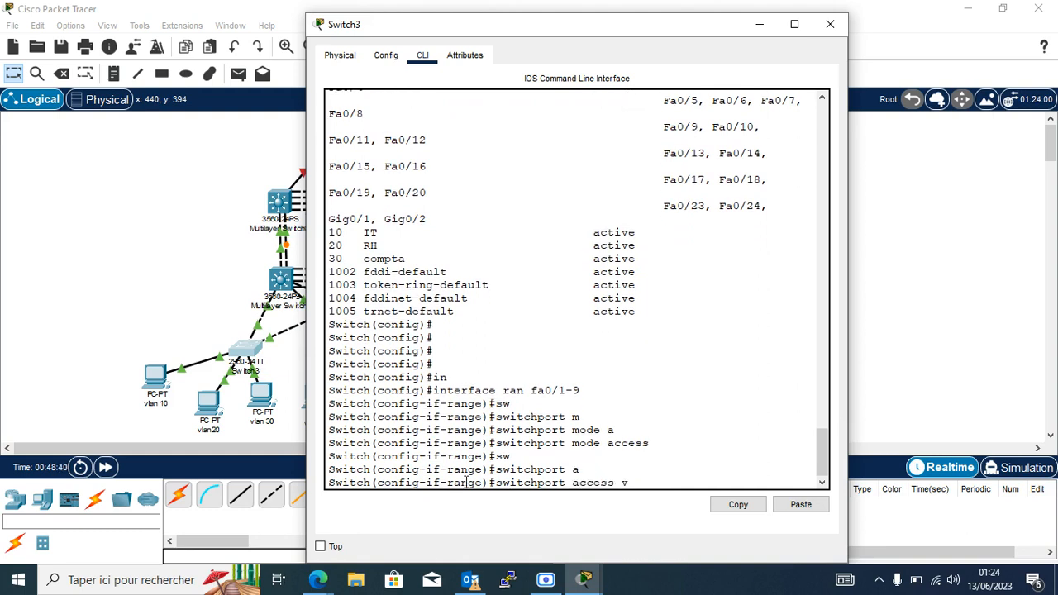
{"action": "type", "text": "vl"}
{"action": "key", "text": "Tab"}
{"action": "key", "text": "Return"}
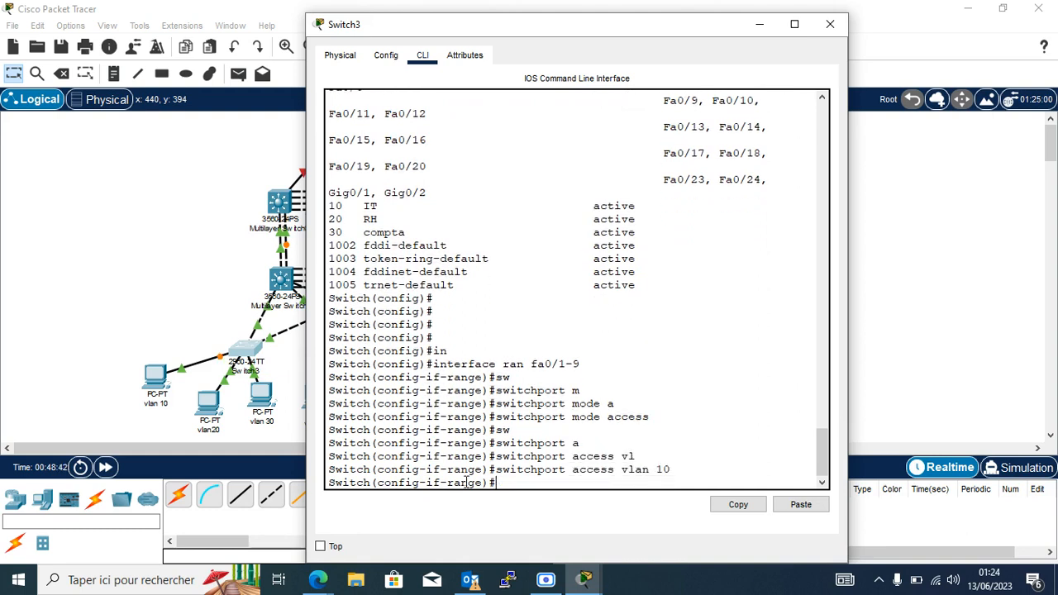
Make ports fa0/10-14 access ports in VLAN 20.
{"action": "key", "text": "Up"}
{"action": "key", "text": "Up"}
{"action": "key", "text": "Up"}
{"action": "key", "text": "BackSpace"}
{"action": "type", "text": "-"}
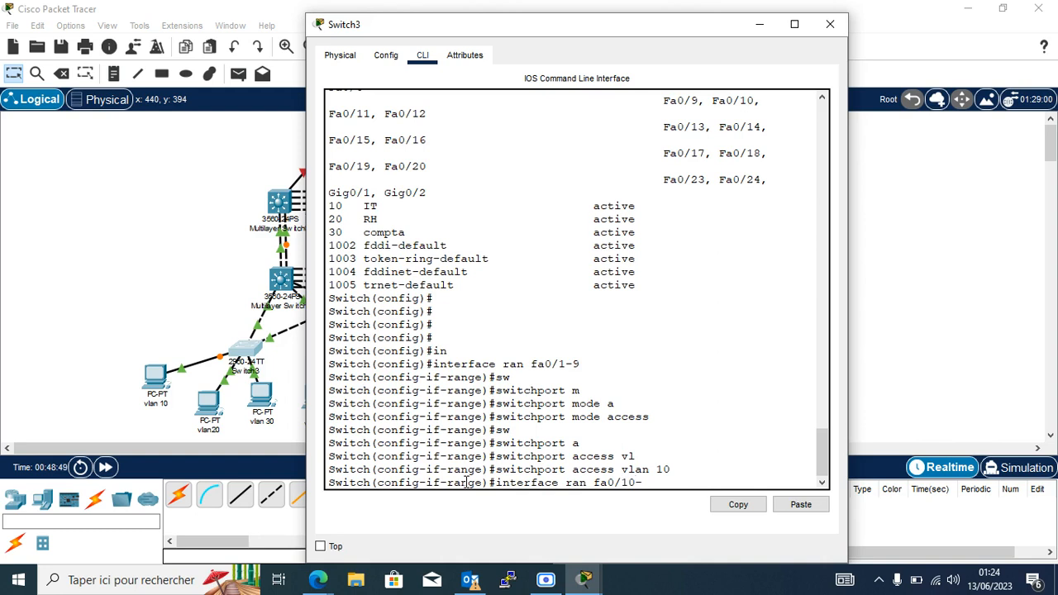
{"action": "type", "text": "14"}
{"action": "key", "text": "Return"}
{"action": "key", "text": "Up"}
{"action": "key", "text": "Up"}
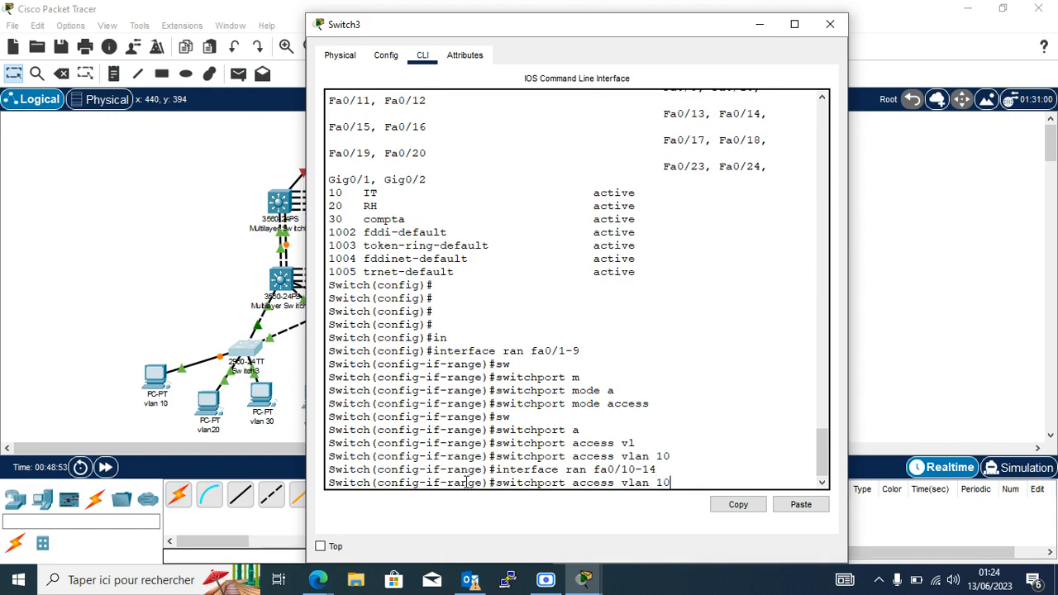
{"action": "key", "text": "Up"}
{"action": "key", "text": "Return"}
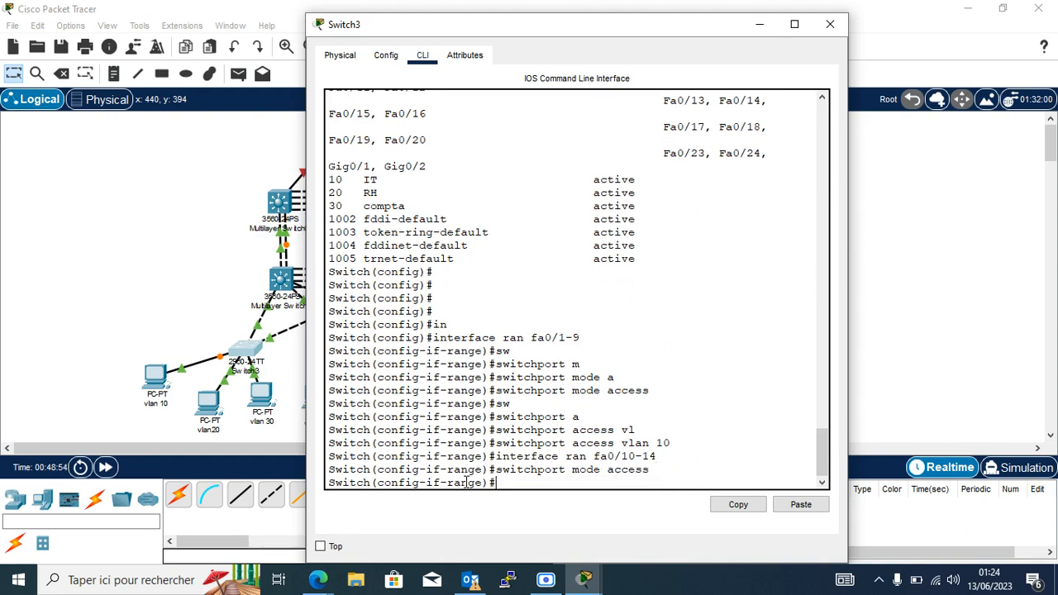
{"action": "key", "text": "Up"}
{"action": "key", "text": "Up"}
{"action": "key", "text": "Up"}
{"action": "key", "text": "BackSpace"}
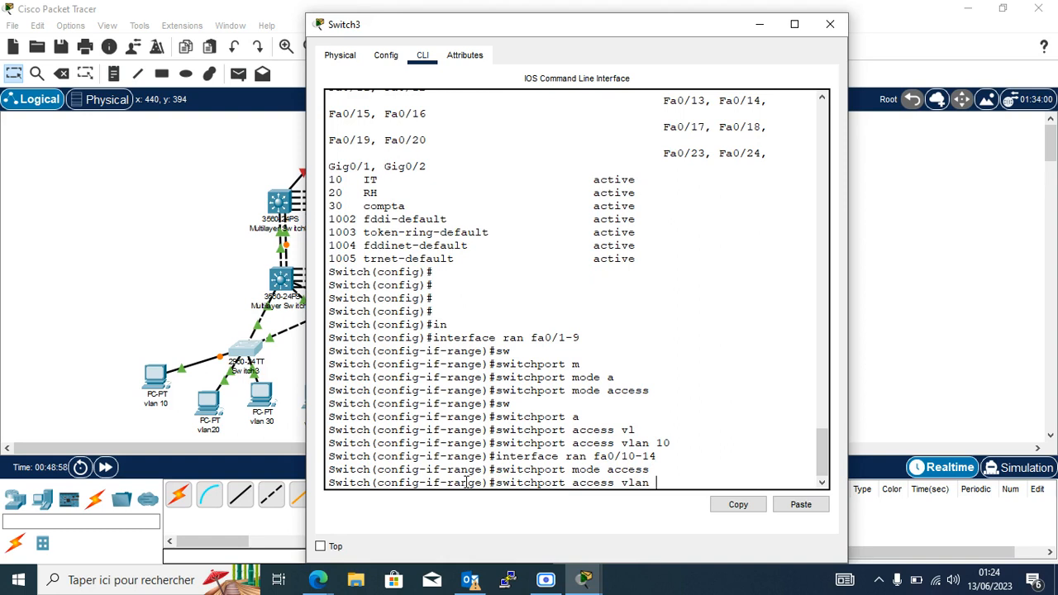
{"action": "type", "text": "20"}
{"action": "key", "text": "Return"}
Make ports fa0/15-20 access ports in VLAN 30, then list the command history with 'sh his'.
{"action": "key", "text": "Up"}
{"action": "key", "text": "Up"}
{"action": "key", "text": "Up"}
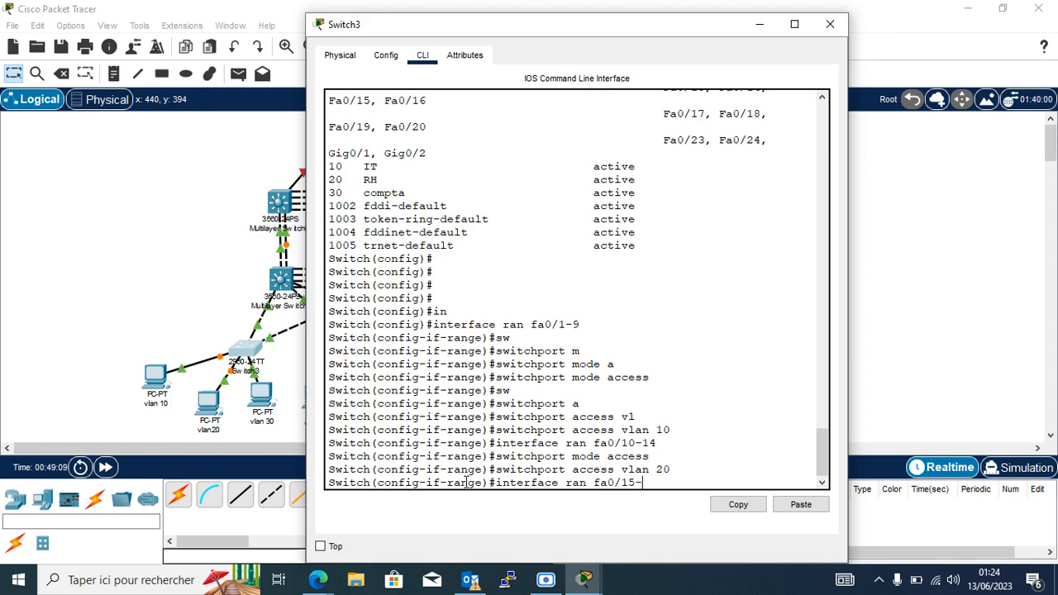
{"action": "type", "text": "20"}
{"action": "key", "text": "Return"}
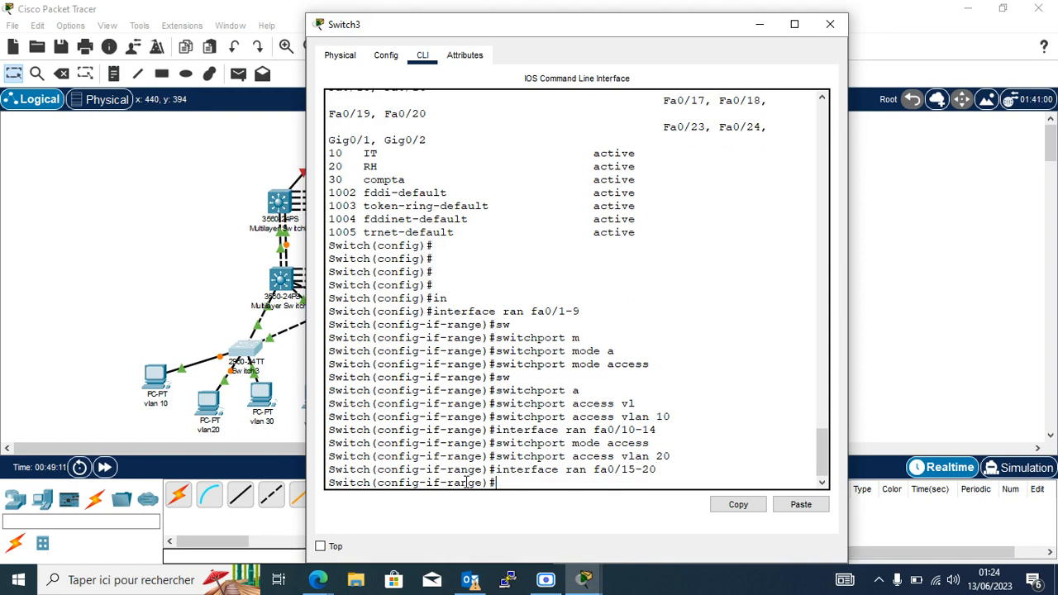
{"action": "type", "text": "sw"}
{"action": "key", "text": "Tab"}
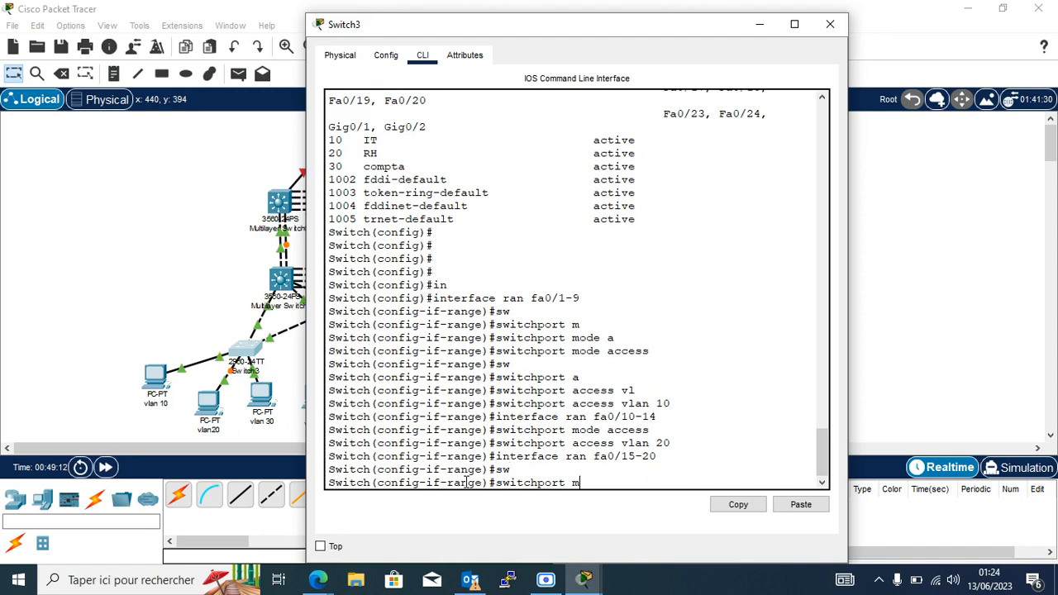
{"action": "type", "text": "m"}
{"action": "key", "text": "Tab"}
{"action": "type", "text": "a"}
{"action": "key", "text": "Tab"}
{"action": "key", "text": "Return"}
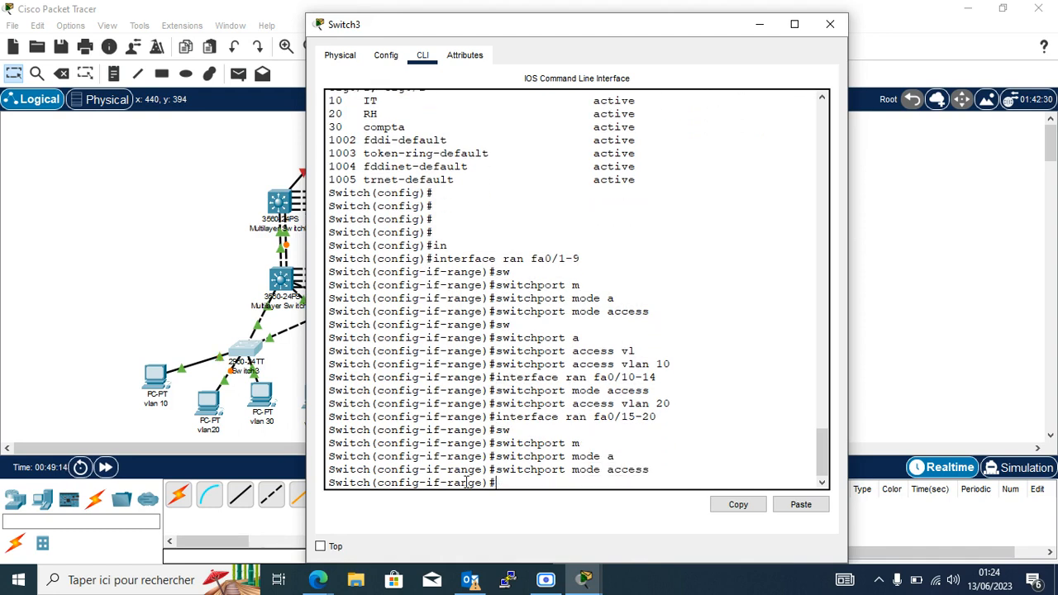
{"action": "type", "text": "sw"}
{"action": "key", "text": "Tab"}
{"action": "type", "text": "v"}
{"action": "key", "text": "Tab"}
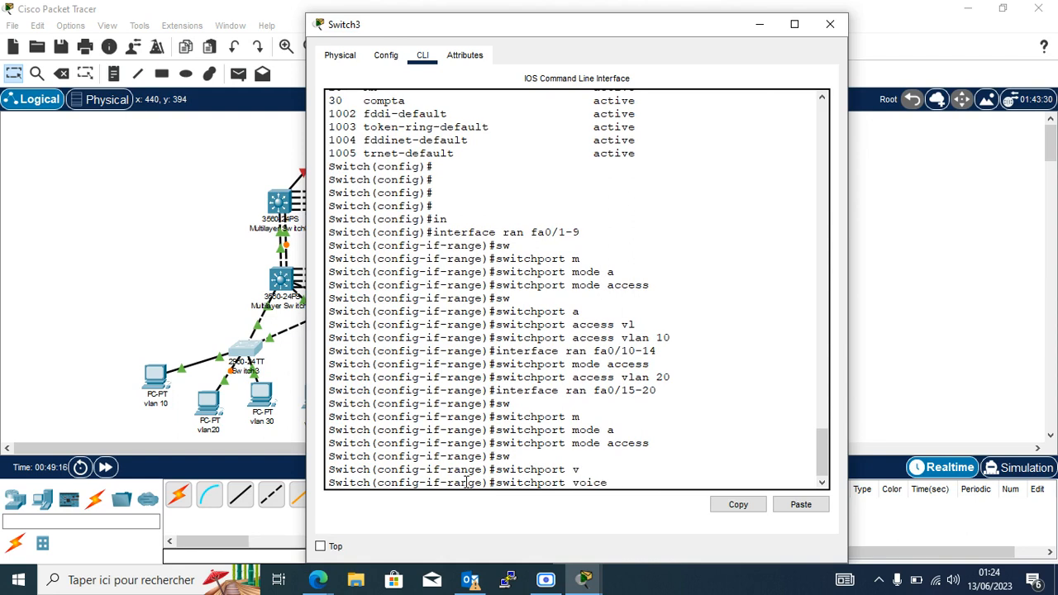
{"action": "key", "text": "BackSpace"}
{"action": "key", "text": "BackSpace"}
{"action": "key", "text": "BackSpace"}
{"action": "key", "text": "BackSpace"}
{"action": "key", "text": "BackSpace"}
{"action": "type", "text": "vl"}
{"action": "key", "text": "Tab"}
{"action": "type", "text": "ac"}
{"action": "key", "text": "Tab"}
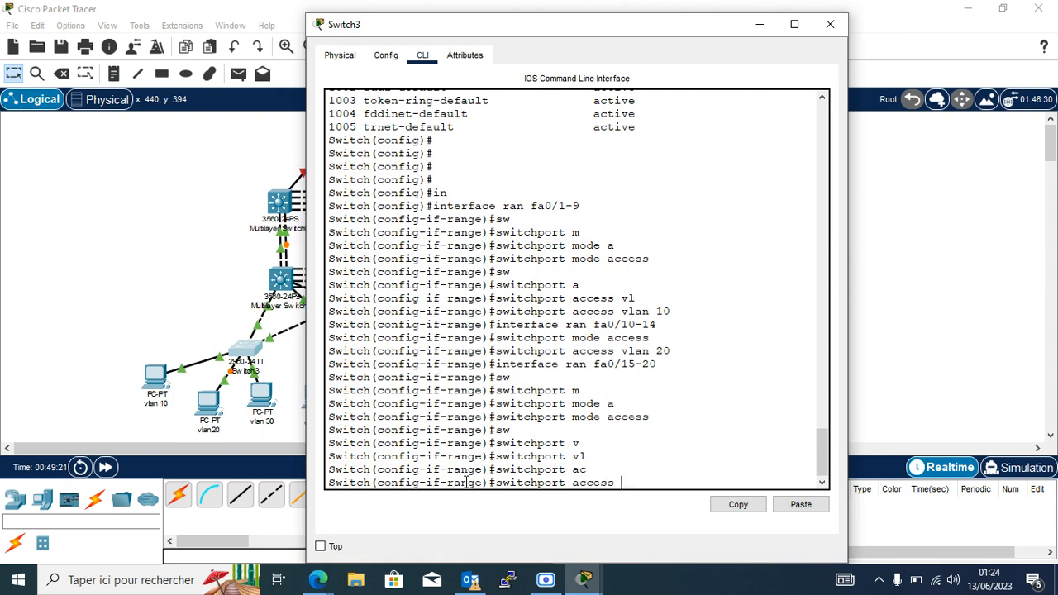
{"action": "type", "text": "v"}
{"action": "key", "text": "Tab"}
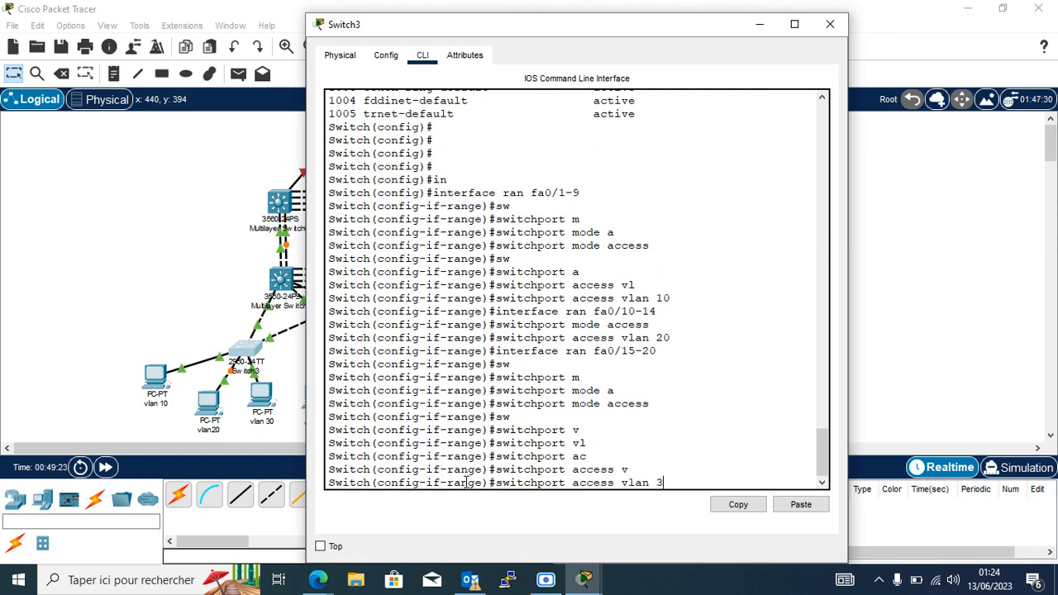
{"action": "type", "text": "30"}
{"action": "key", "text": "Return"}
{"action": "key", "text": "Return"}
{"action": "key", "text": "Return"}
{"action": "key", "text": "Return"}
{"action": "key", "text": "Return"}
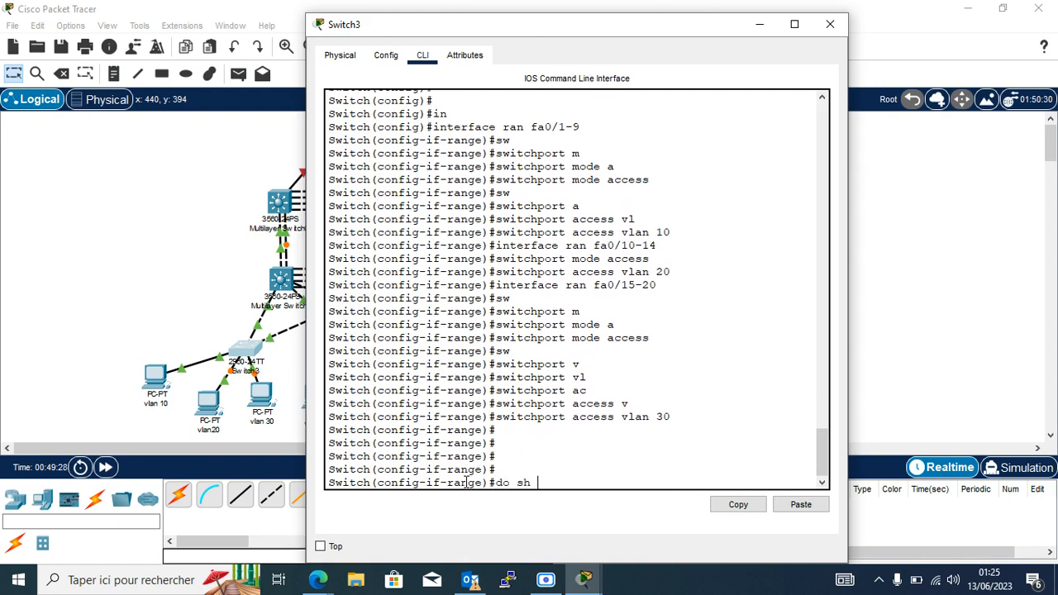
{"action": "type", "text": "sh his"}
{"action": "key", "text": "Return"}
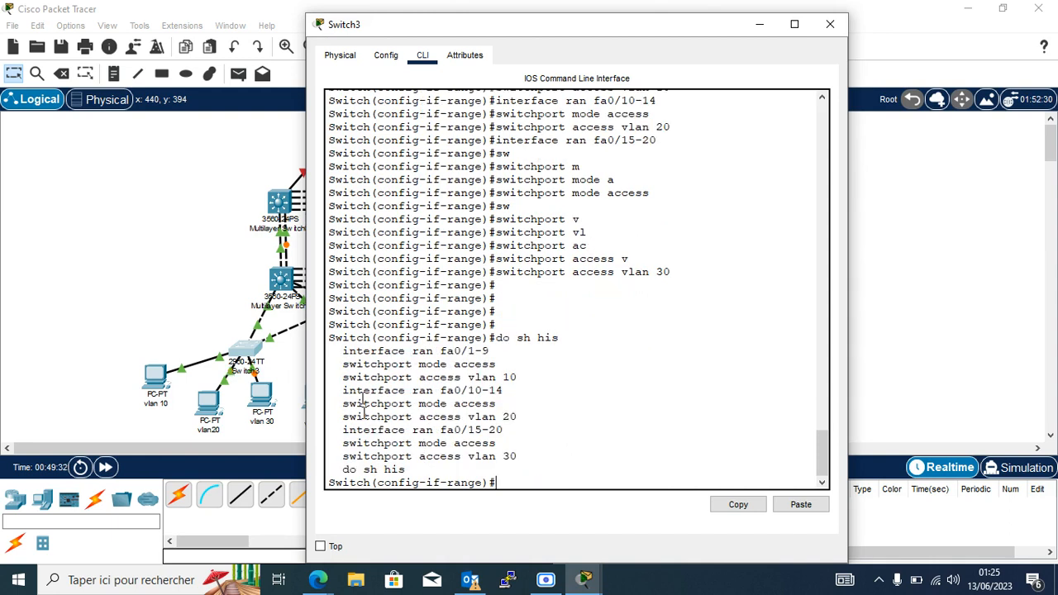
Copy Switch3's nine port-assignment commands from its history and paste them into Switch4's CLI.
{"action": "left_click_drag", "start_coordinate": [343, 351], "coordinate": [519, 456]}
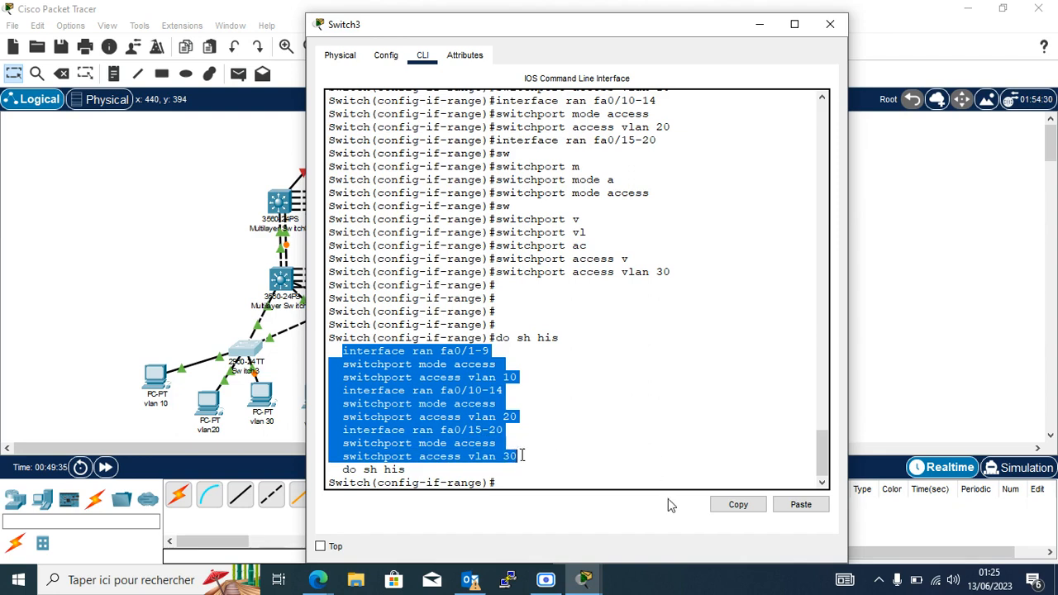
{"action": "left_click", "coordinate": [742, 507]}
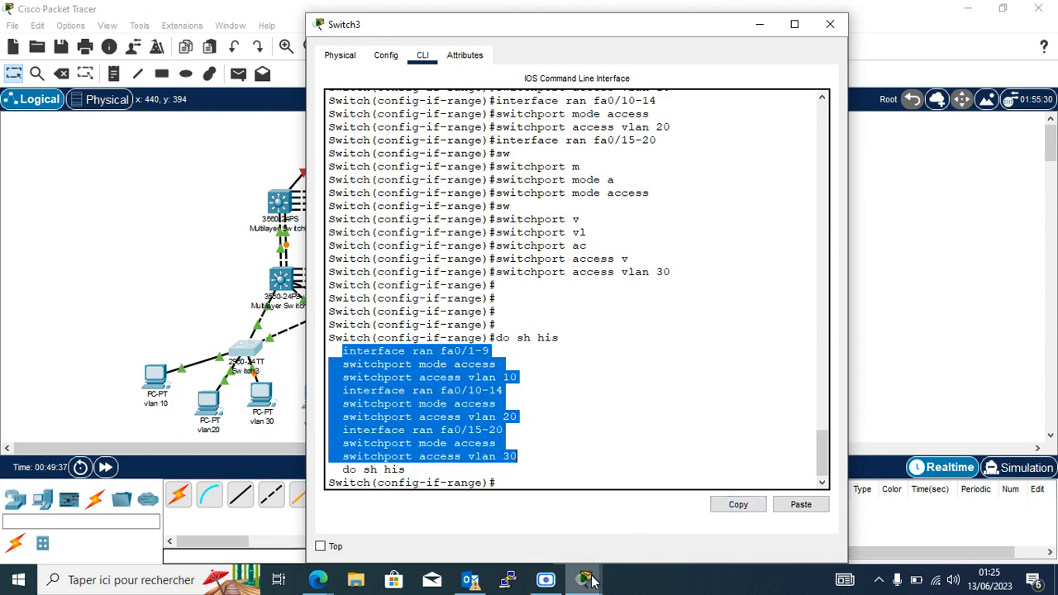
{"action": "mouse_move", "coordinate": [591, 579]}
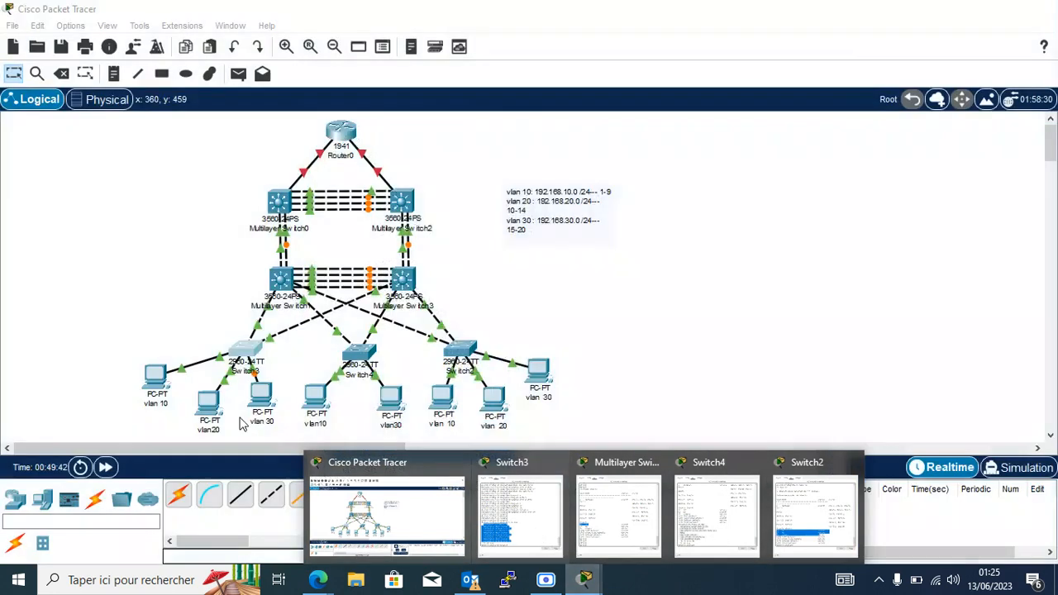
{"action": "left_click", "coordinate": [291, 372]}
{"action": "left_click", "coordinate": [364, 357]}
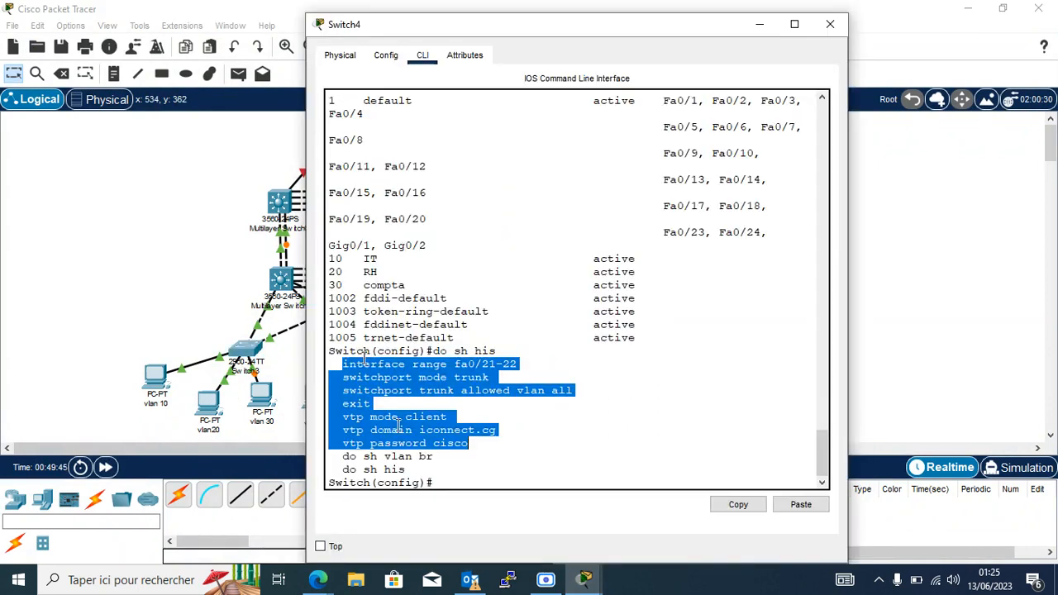
{"action": "left_click", "coordinate": [444, 485]}
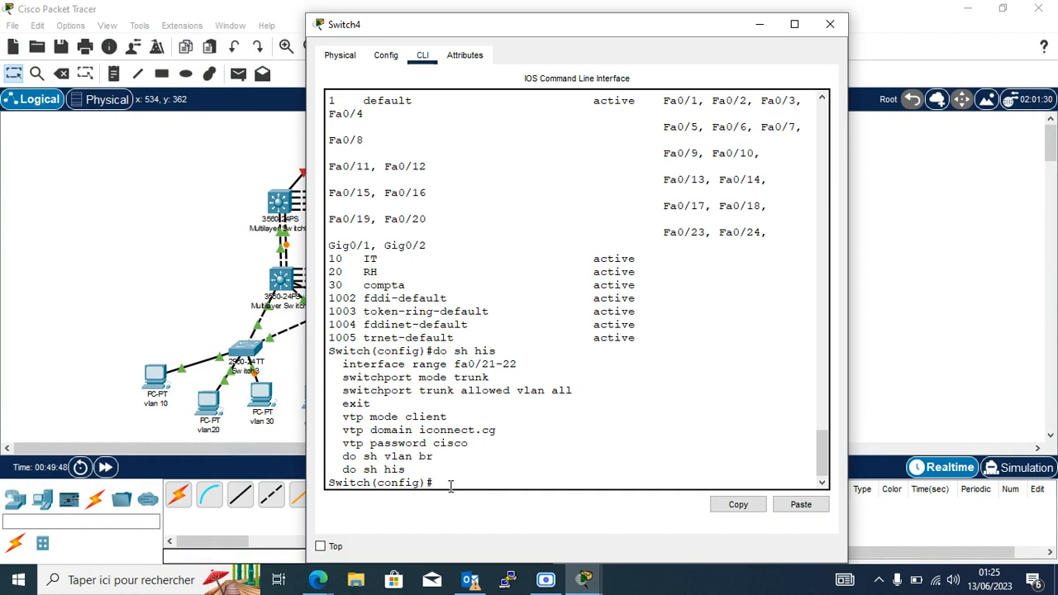
{"action": "left_click", "coordinate": [789, 510]}
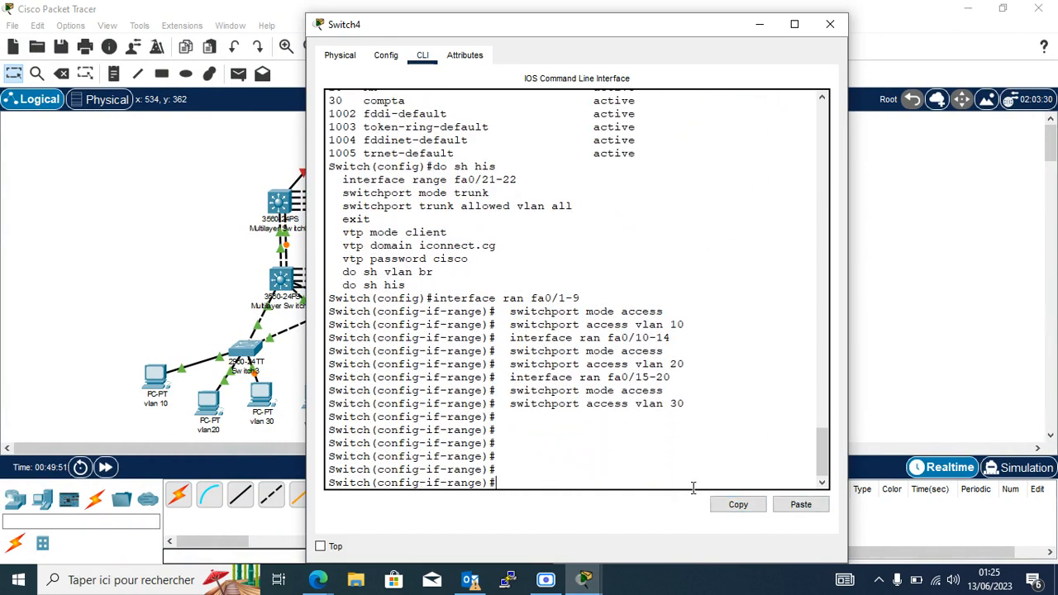
{"action": "left_click", "coordinate": [760, 31]}
Paste the port-assignment commands into Switch2's console and run them.
{"action": "left_click", "coordinate": [460, 351]}
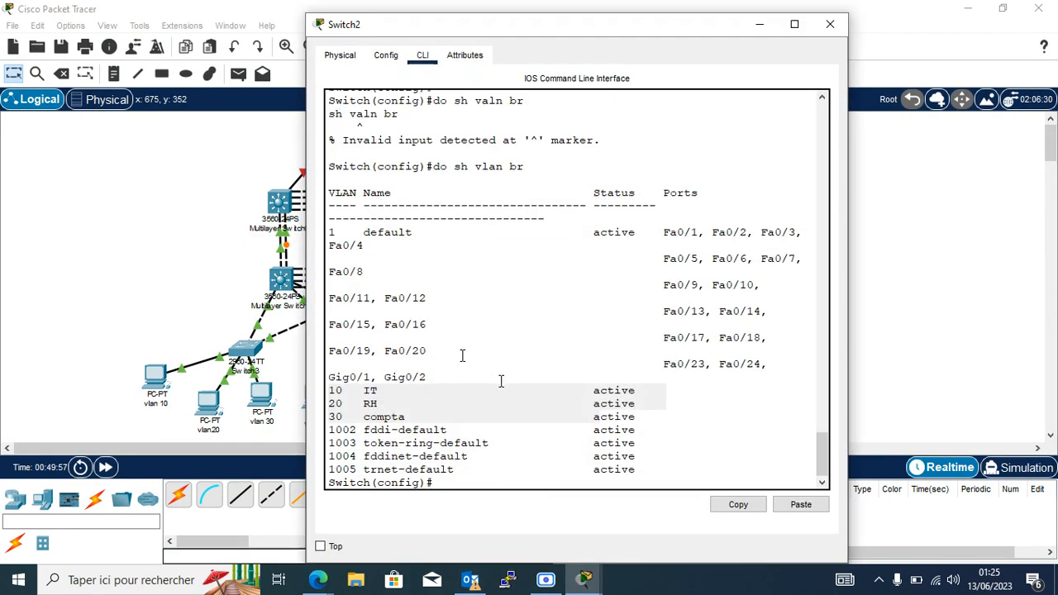
{"action": "left_click", "coordinate": [481, 484]}
{"action": "right_click", "coordinate": [480, 484]}
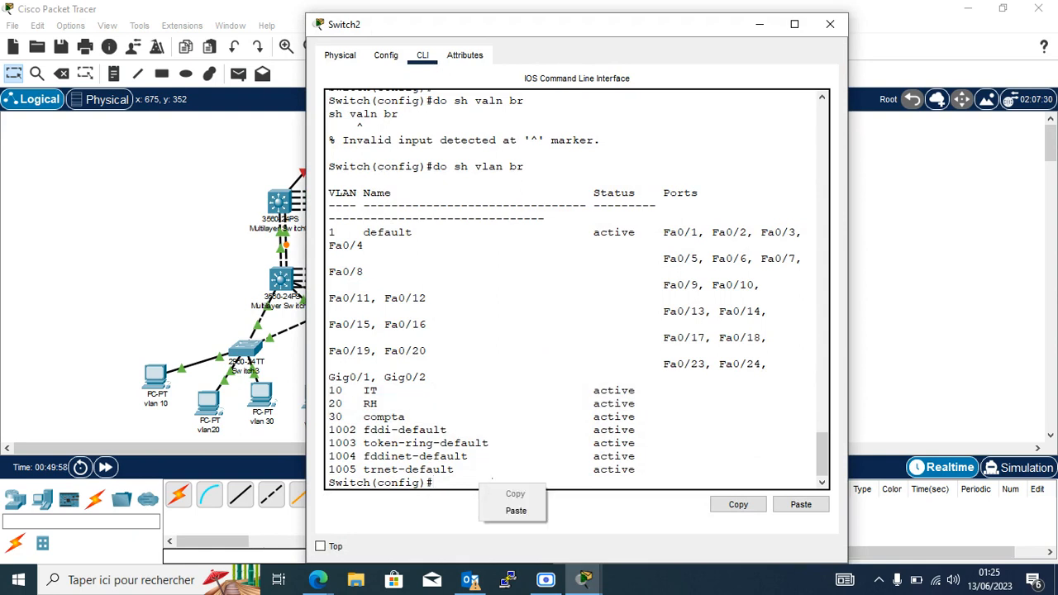
{"action": "left_click", "coordinate": [515, 505]}
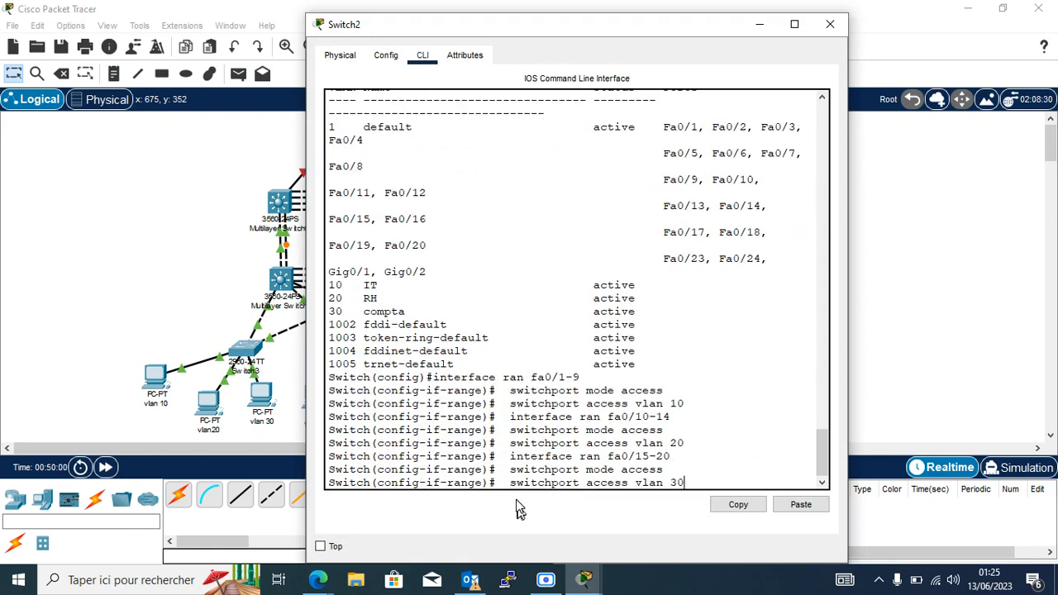
{"action": "key", "text": "Return"}
{"action": "key", "text": "Return"}
{"action": "key", "text": "Return"}
{"action": "key", "text": "Return"}
{"action": "key", "text": "Return"}
{"action": "key", "text": "Return"}
{"action": "key", "text": "Return"}
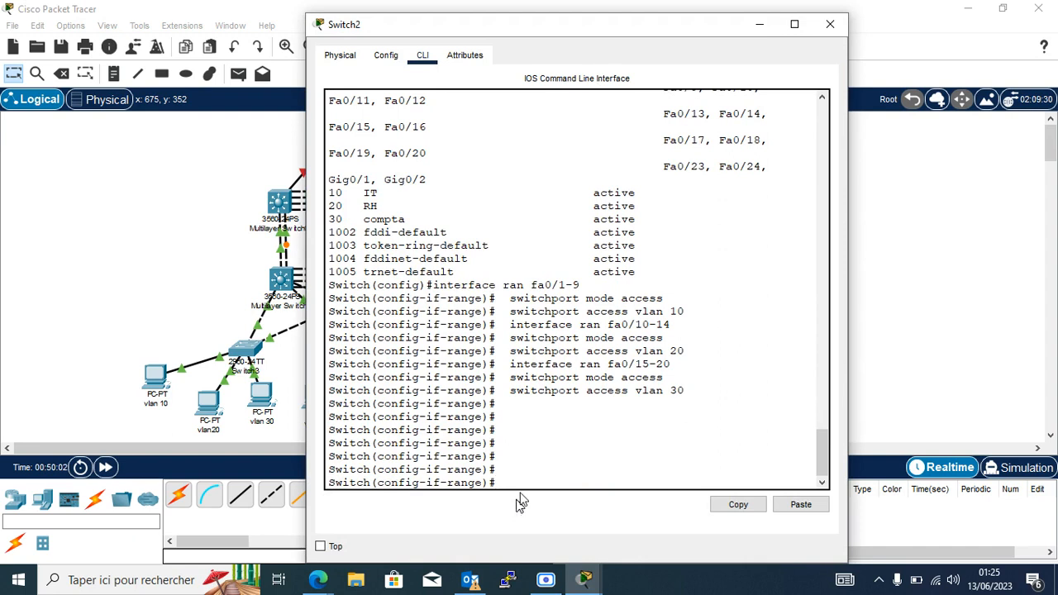
Check Switch2's 'do sh vlan br' output showing Fa0/1-9, 10-14, 15-20 in VLANs 10, 20, 30.
{"action": "type", "text": "do sh vlan br"}
{"action": "key", "text": "Return"}
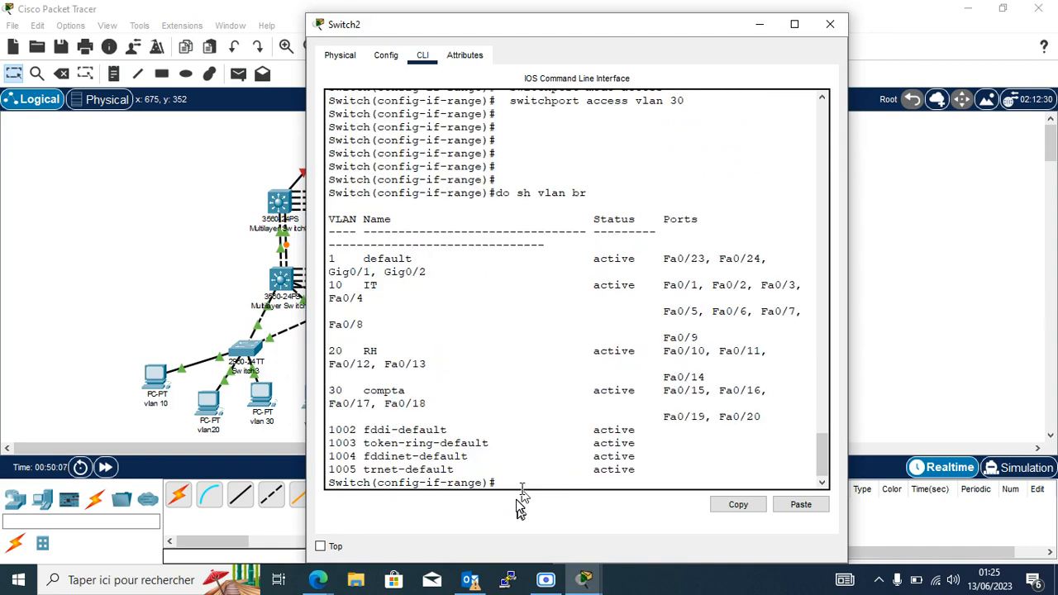
{"action": "left_click", "coordinate": [795, 24]}
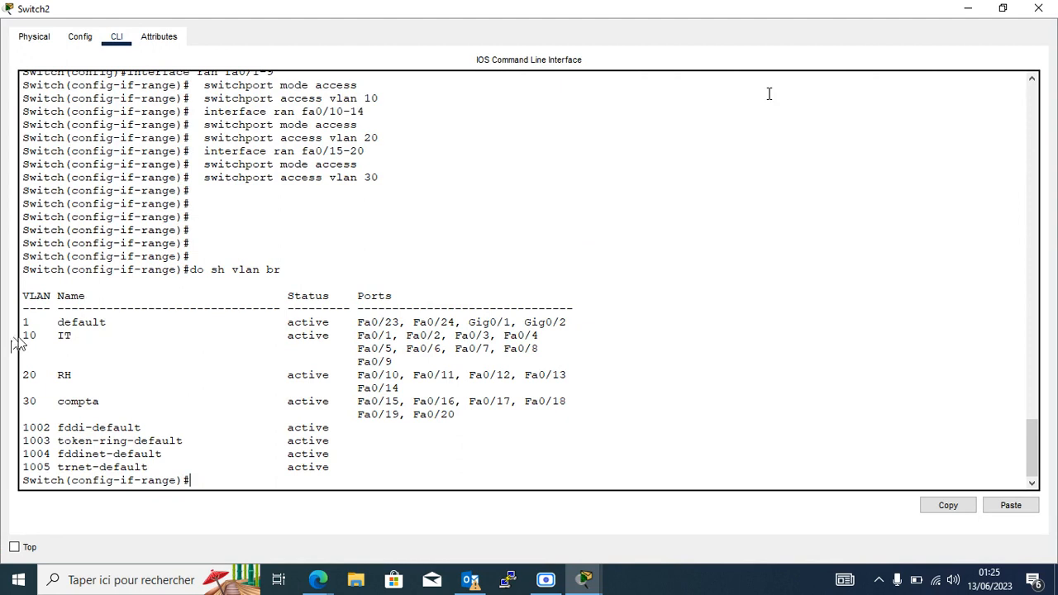
{"action": "left_click_drag", "start_coordinate": [15, 336], "coordinate": [551, 362]}
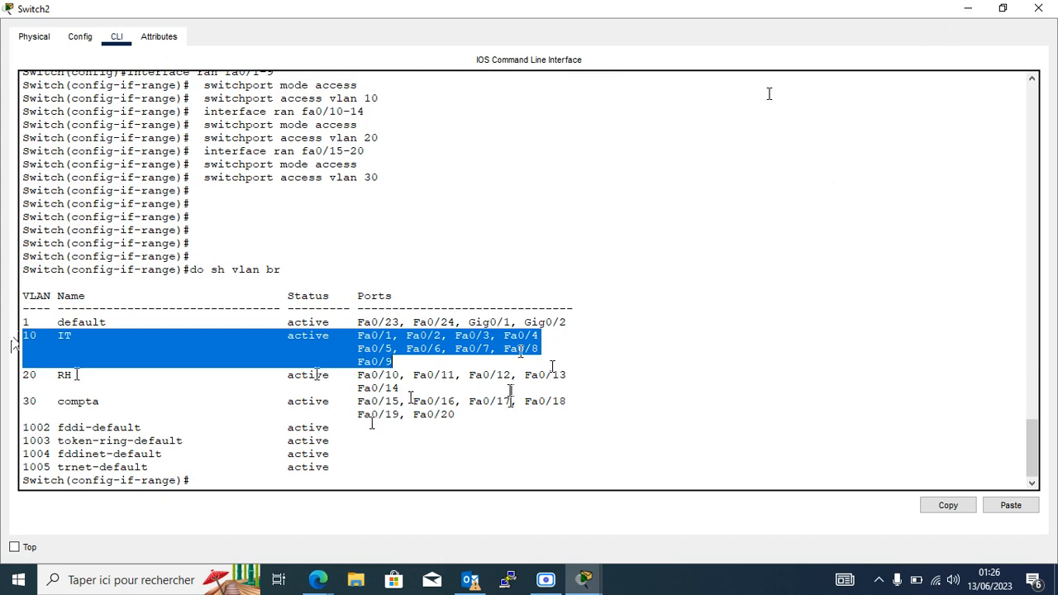
{"action": "left_click", "coordinate": [419, 446]}
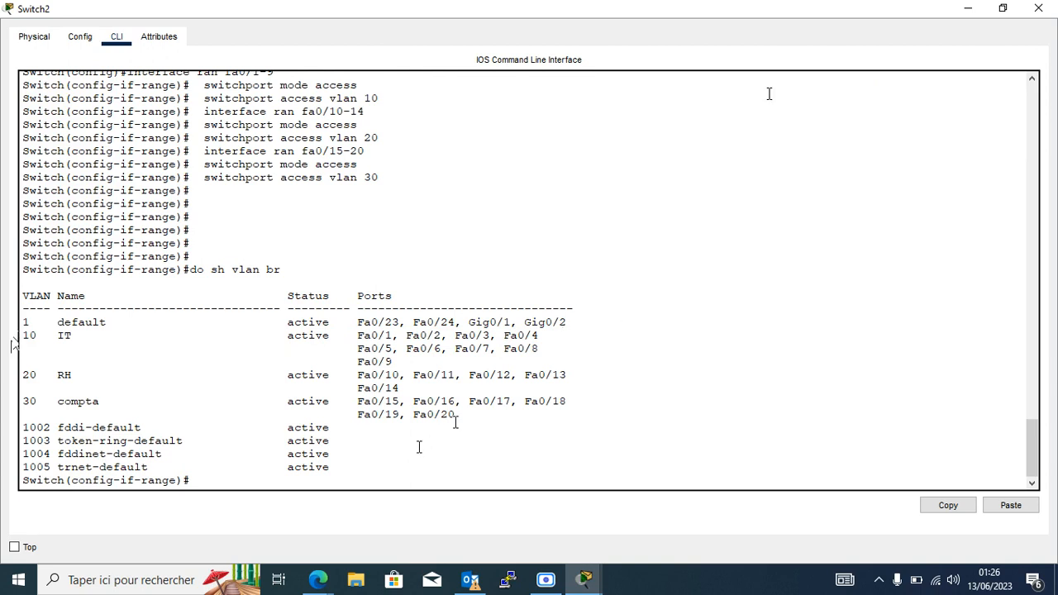
{"action": "left_click", "coordinate": [967, 10]}
Review Switch4's 'do sh vlan br' output listing the RH and compta port assignments.
{"action": "left_click_drag", "start_coordinate": [363, 360], "coordinate": [366, 363]}
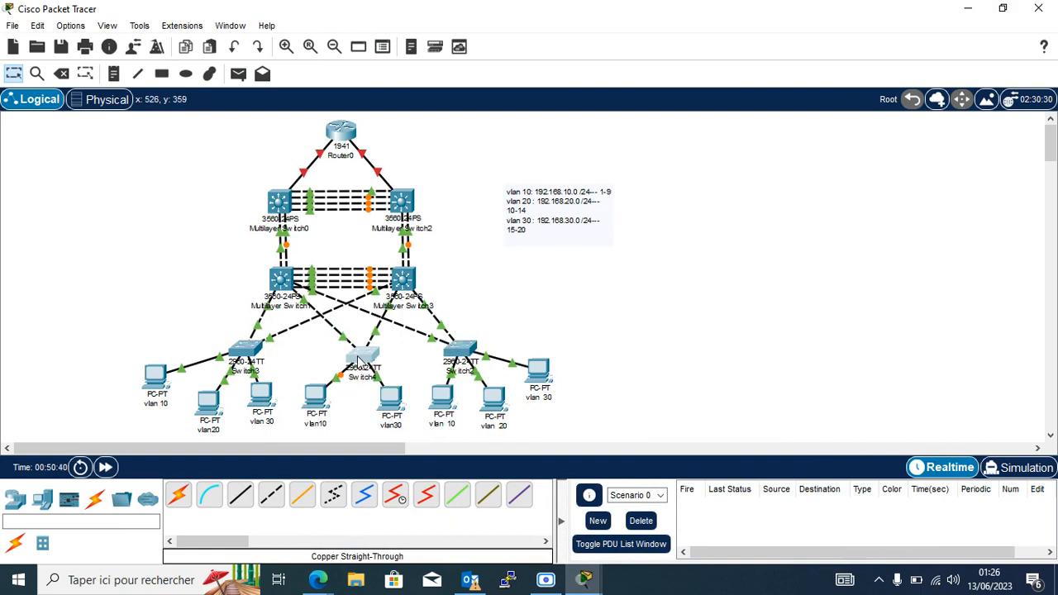
{"action": "left_click", "coordinate": [364, 361]}
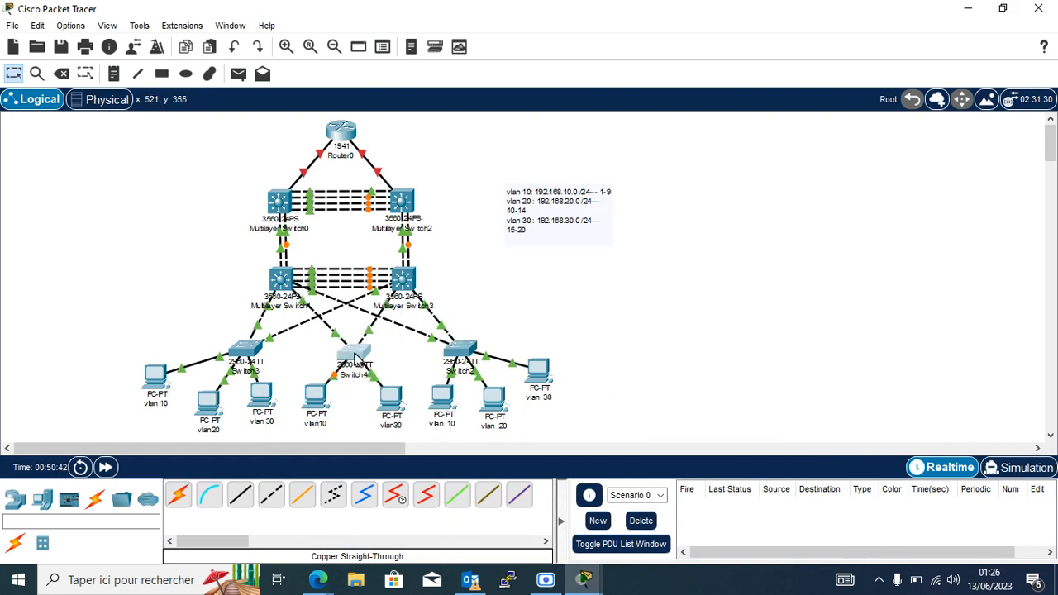
{"action": "type", "text": "do sh vlan"}
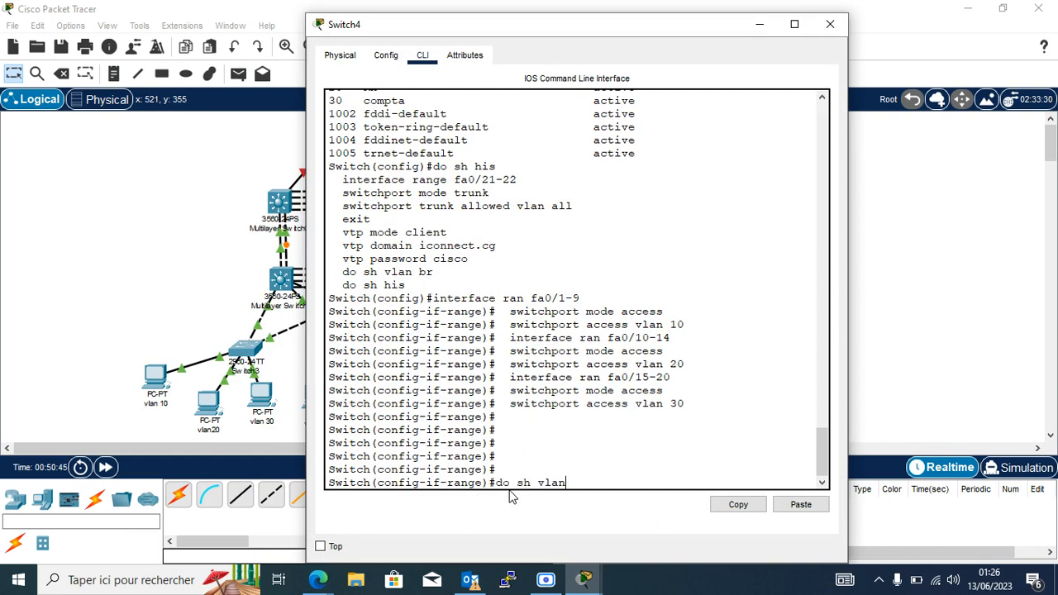
{"action": "type", "text": " br"}
{"action": "key", "text": "Return"}
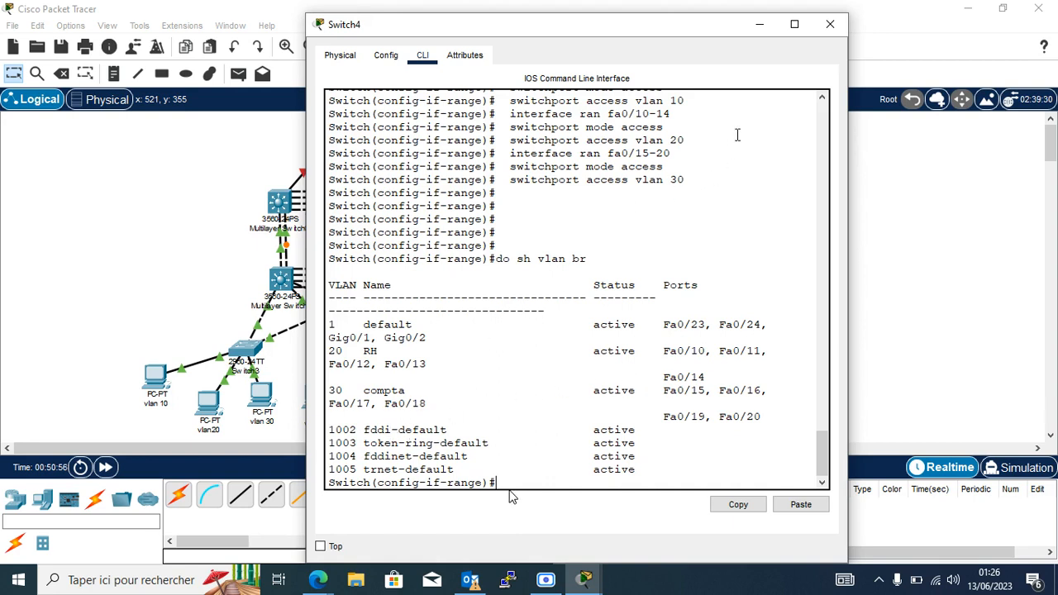
{"action": "left_click", "coordinate": [795, 24]}
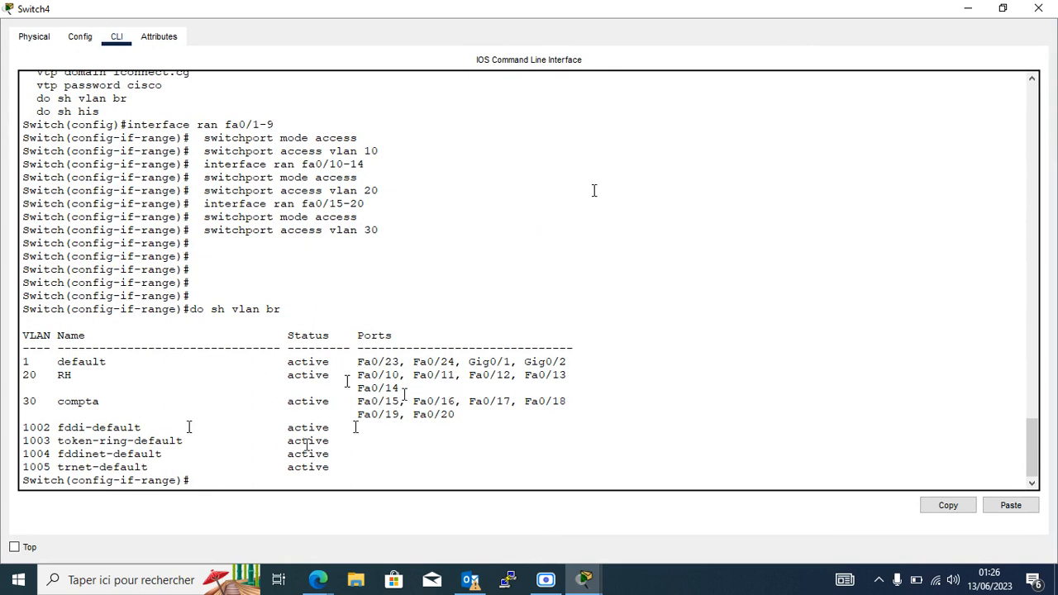
{"action": "scroll", "coordinate": [301, 345], "scroll_direction": "up", "scroll_amount": 5}
{"action": "scroll", "coordinate": [301, 346], "scroll_direction": "up", "scroll_amount": 1}
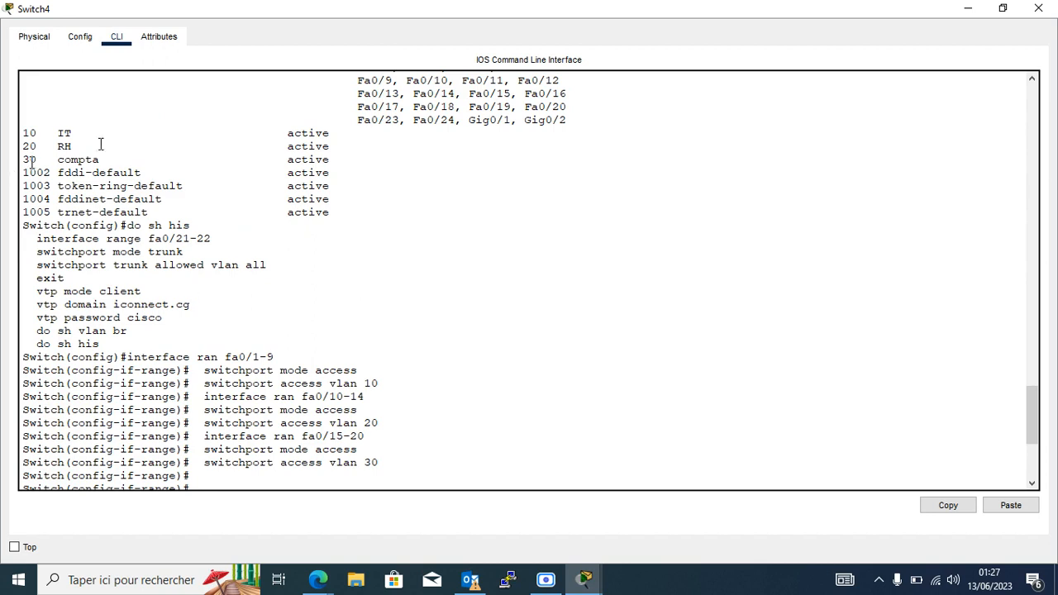
{"action": "scroll", "coordinate": [74, 360], "scroll_direction": "down", "scroll_amount": 6}
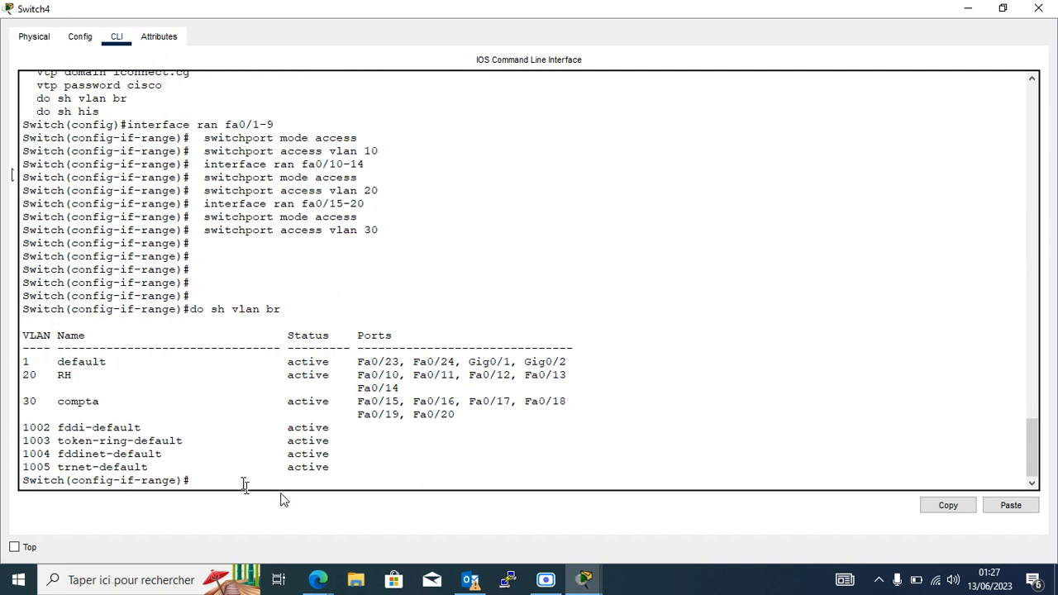
Save Switch4's running configuration with 'do wr'.
{"action": "type", "text": "do wr"}
{"action": "key", "text": "Return"}
{"action": "key", "text": "Return"}
{"action": "key", "text": "Return"}
{"action": "key", "text": "Return"}
{"action": "key", "text": "Return"}
{"action": "key", "text": "Return"}
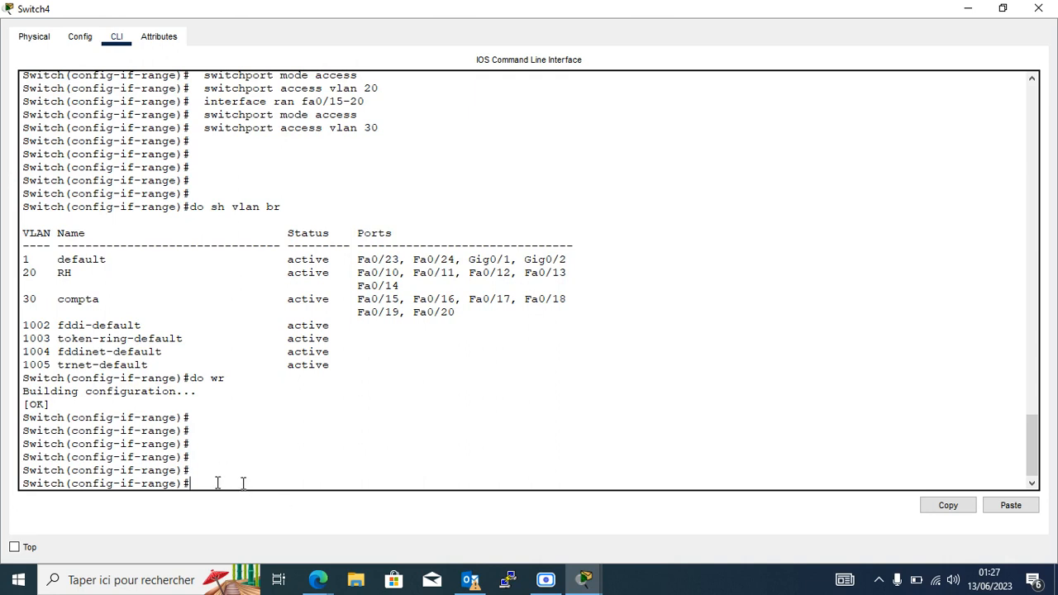
{"action": "left_click", "coordinate": [1043, 9]}
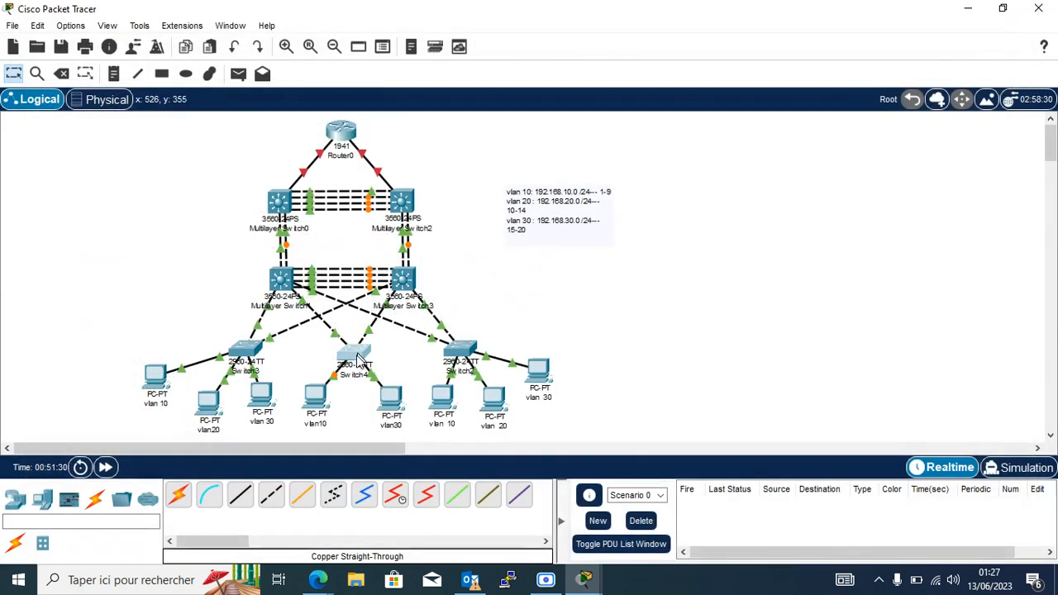
{"action": "left_click", "coordinate": [354, 353]}
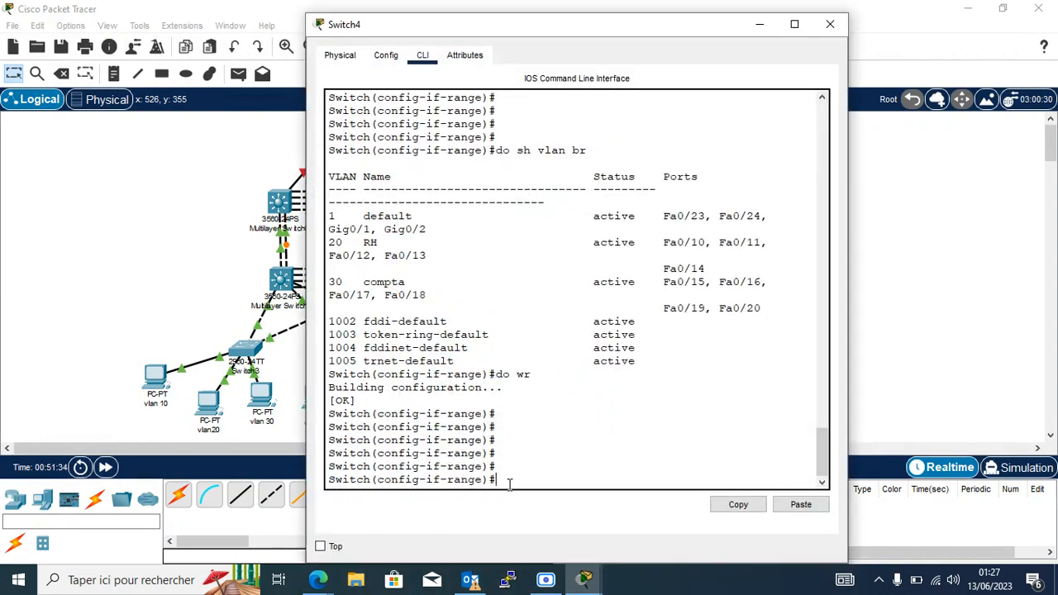
{"action": "type", "text": "exit"}
{"action": "key", "text": "Return"}
{"action": "key", "text": "Return"}
{"action": "key", "text": "Return"}
{"action": "key", "text": "Return"}
{"action": "key", "text": "Return"}
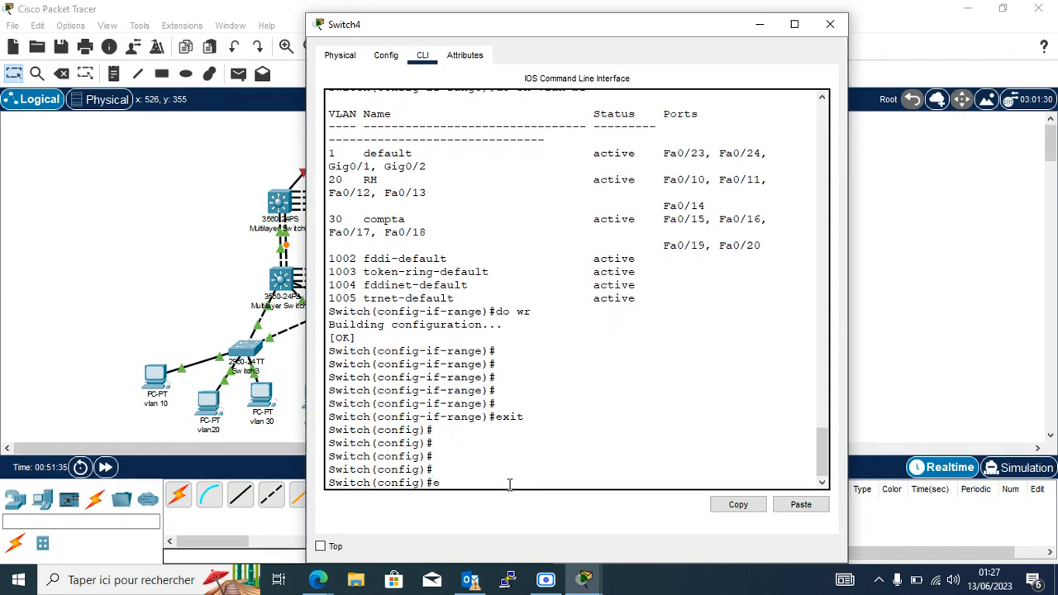
{"action": "type", "text": "end"}
{"action": "key", "text": "Return"}
{"action": "key", "text": "Return"}
{"action": "key", "text": "Return"}
{"action": "key", "text": "Return"}
{"action": "key", "text": "Return"}
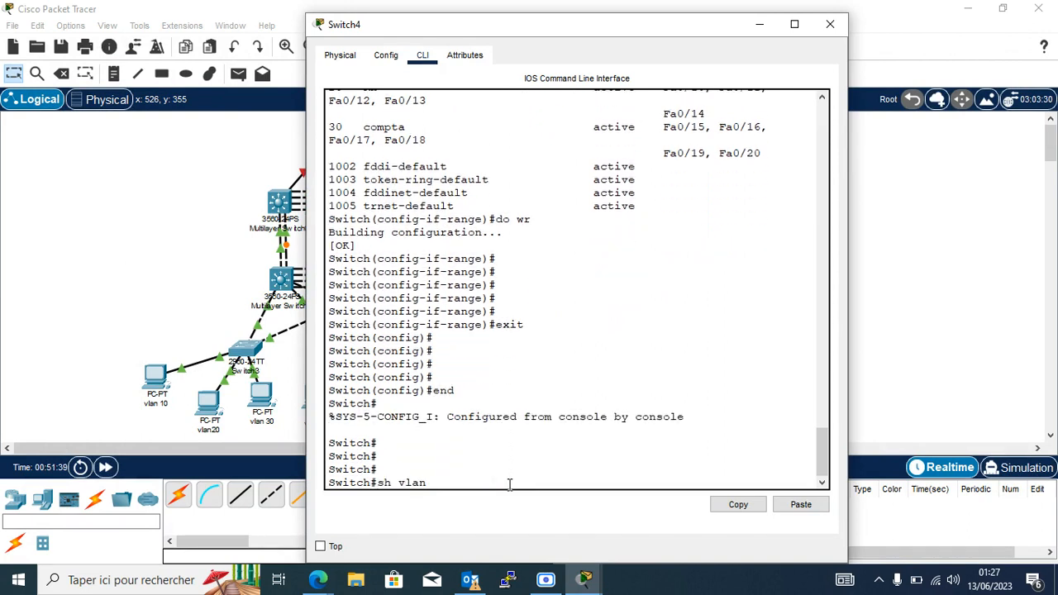
{"action": "key", "text": "Return"}
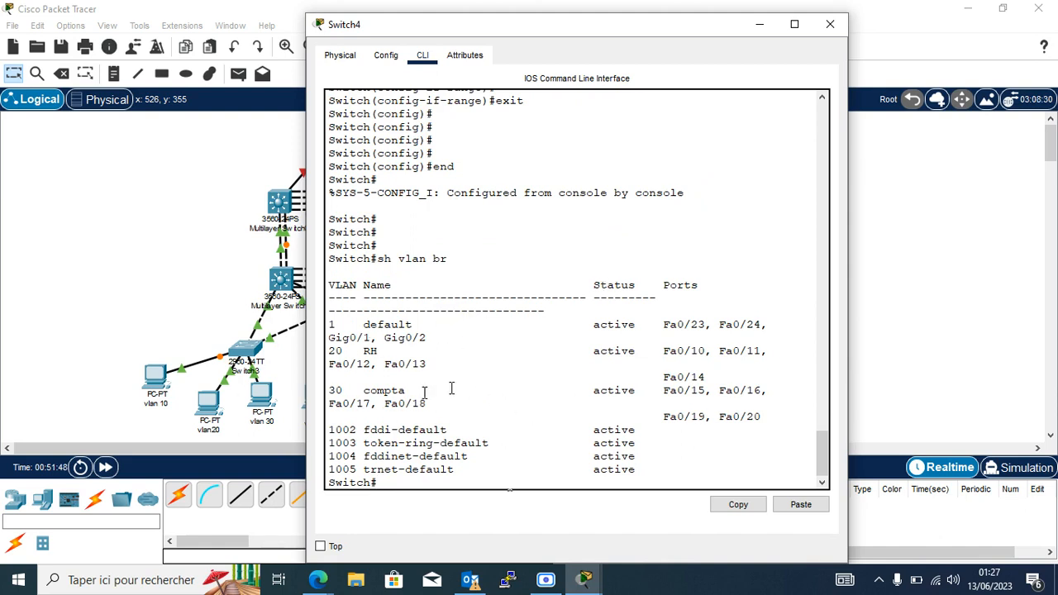
{"action": "scroll", "coordinate": [553, 353], "scroll_direction": "up", "scroll_amount": 10}
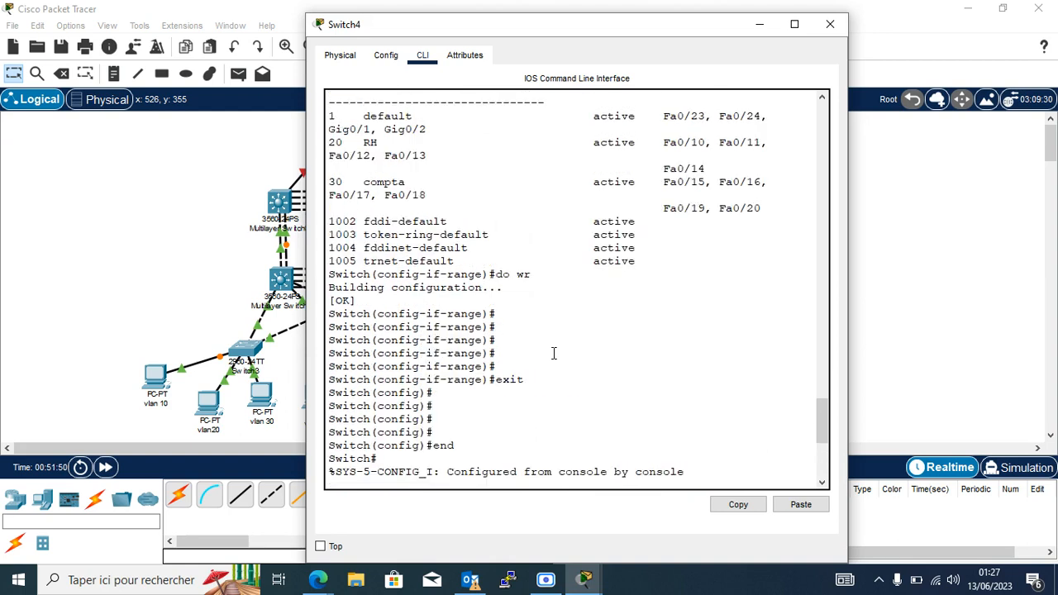
{"action": "scroll", "coordinate": [553, 353], "scroll_direction": "up", "scroll_amount": 5}
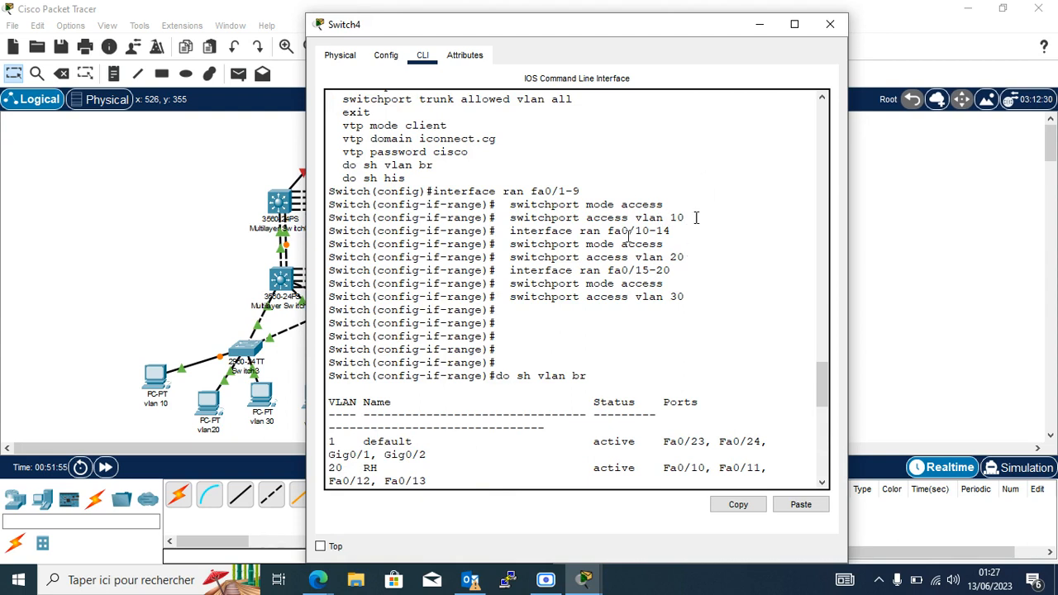
{"action": "left_click", "coordinate": [831, 25]}
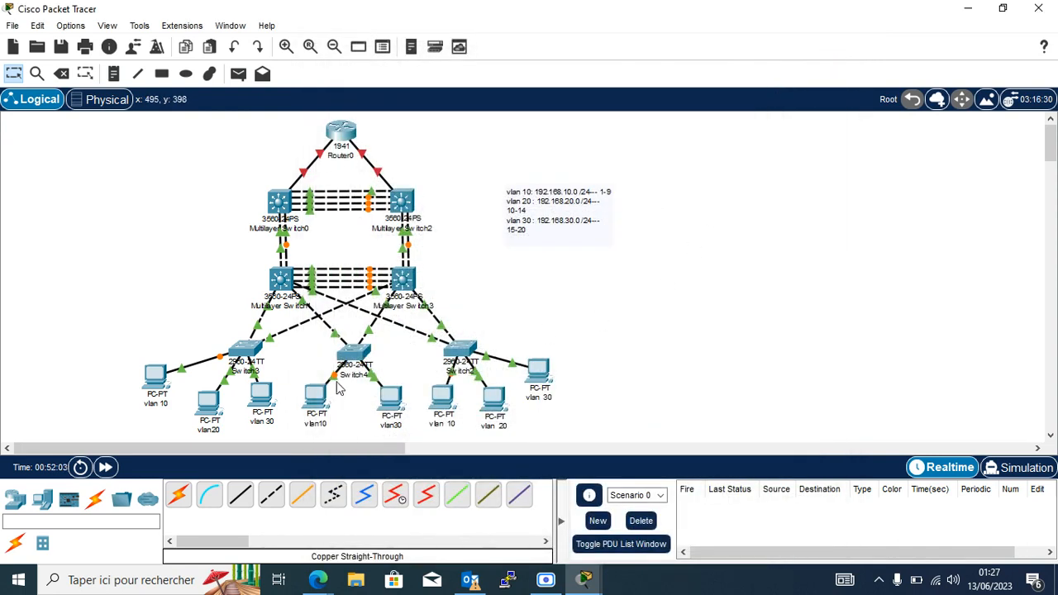
List Switch3's VLANs with 'do sh vlan br' to check ports on VLANs 10, 20 and 30.
{"action": "left_click", "coordinate": [246, 351]}
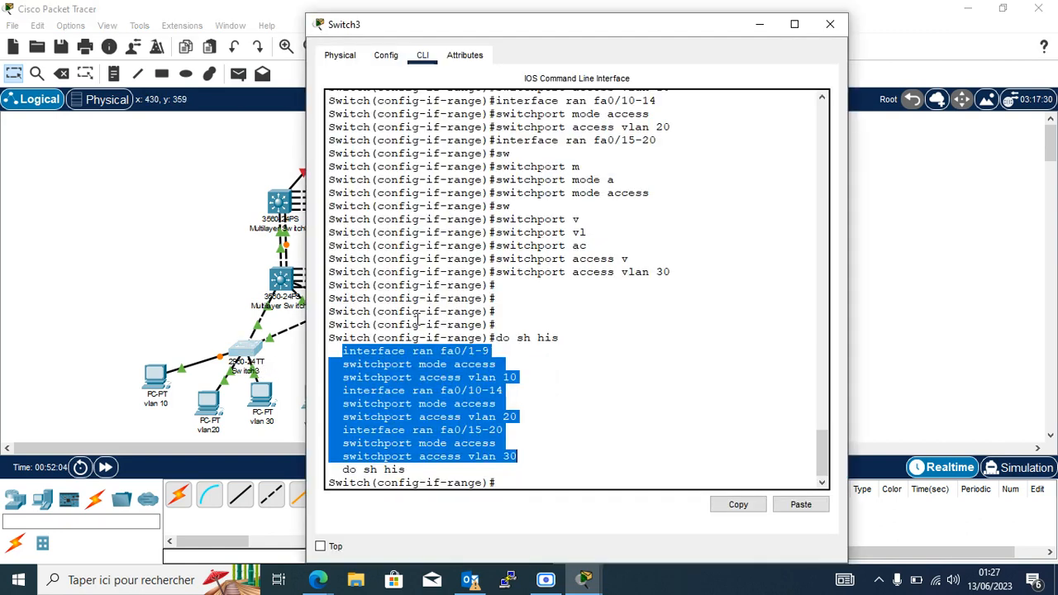
{"action": "left_click", "coordinate": [523, 476]}
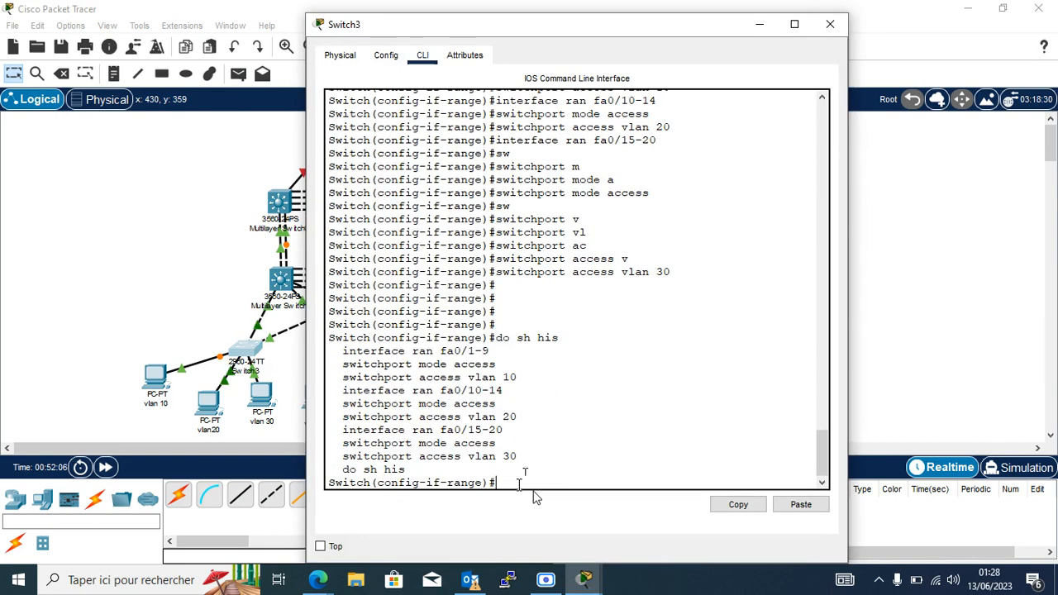
{"action": "type", "text": "do vlan br"}
{"action": "key", "text": "Return"}
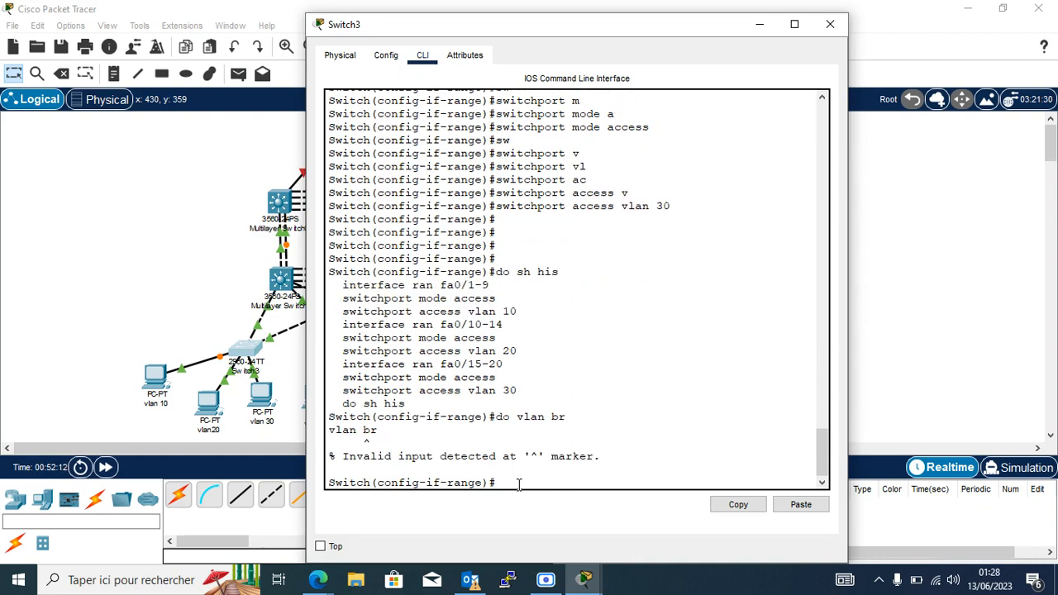
{"action": "key", "text": "Up"}
{"action": "type", "text": "sh"}
{"action": "key", "text": "Return"}
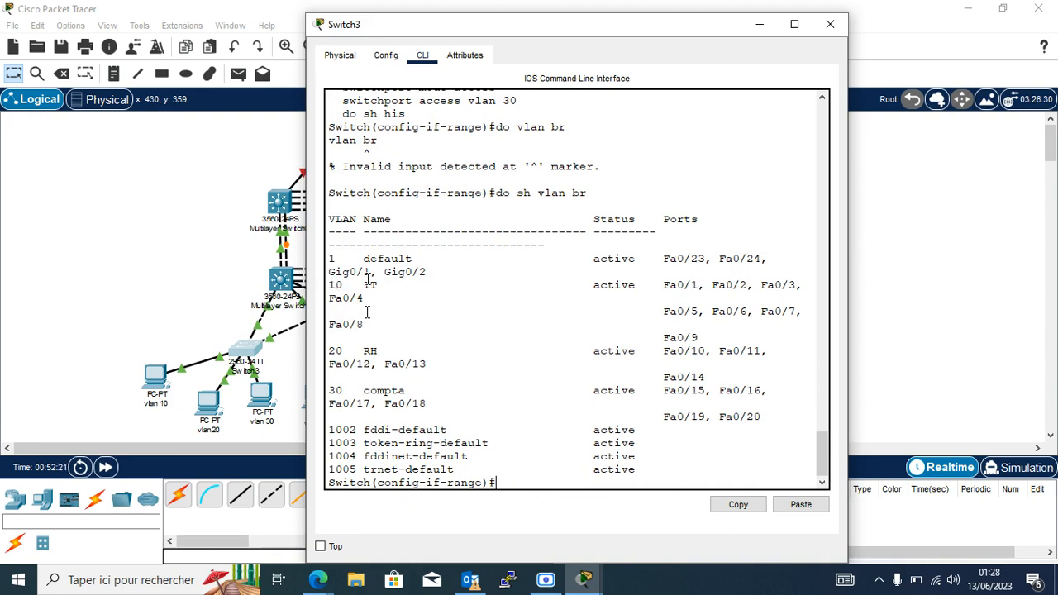
Save Switch3's running configuration with 'do wr' in the maximized console, then minimize it.
{"action": "left_click", "coordinate": [794, 24]}
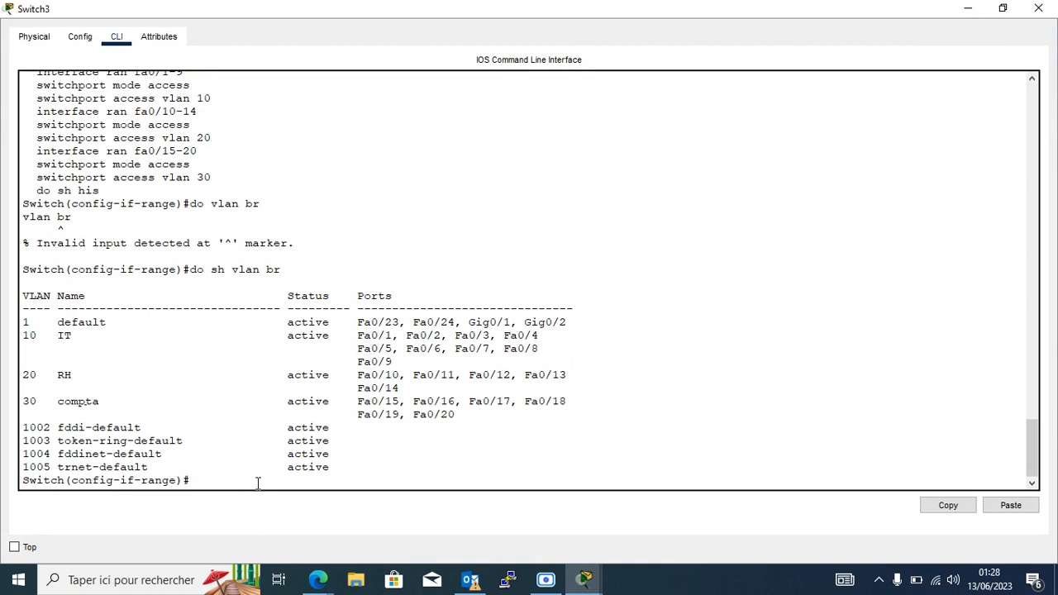
{"action": "type", "text": "do wr"}
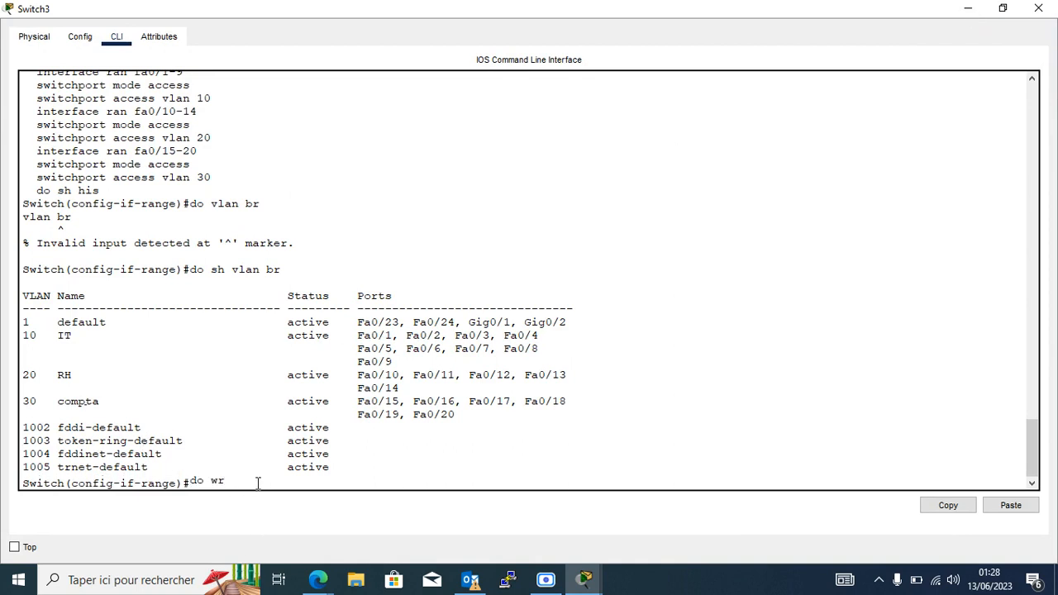
{"action": "key", "text": "Return"}
{"action": "key", "text": "Return"}
{"action": "key", "text": "Return"}
{"action": "key", "text": "Return"}
{"action": "key", "text": "Return"}
{"action": "key", "text": "Return"}
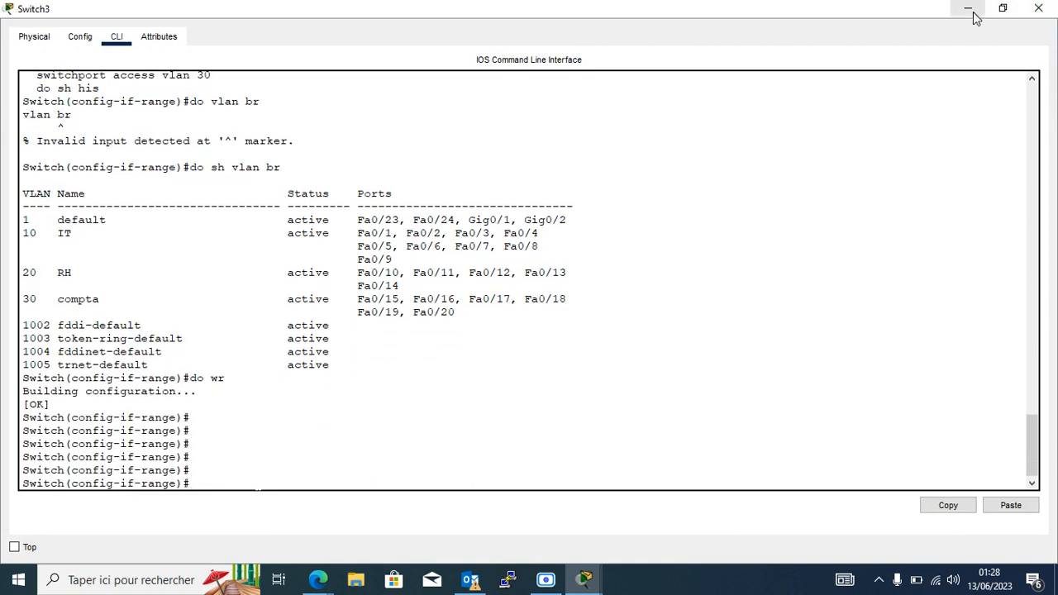
{"action": "left_click", "coordinate": [969, 10]}
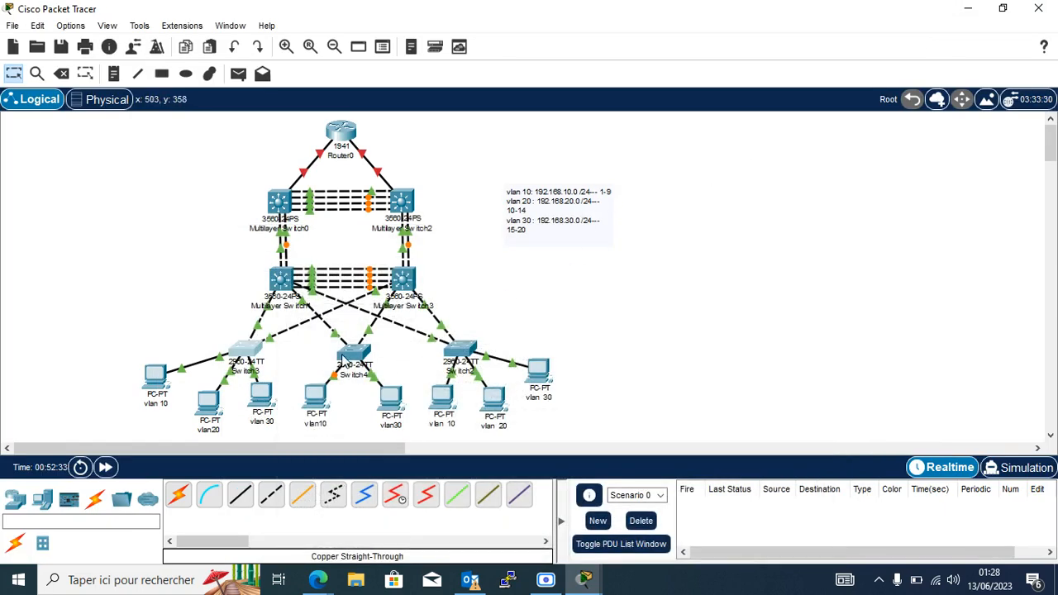
Reload Switch4 after saving its configuration, then close its device window.
{"action": "left_click", "coordinate": [364, 360]}
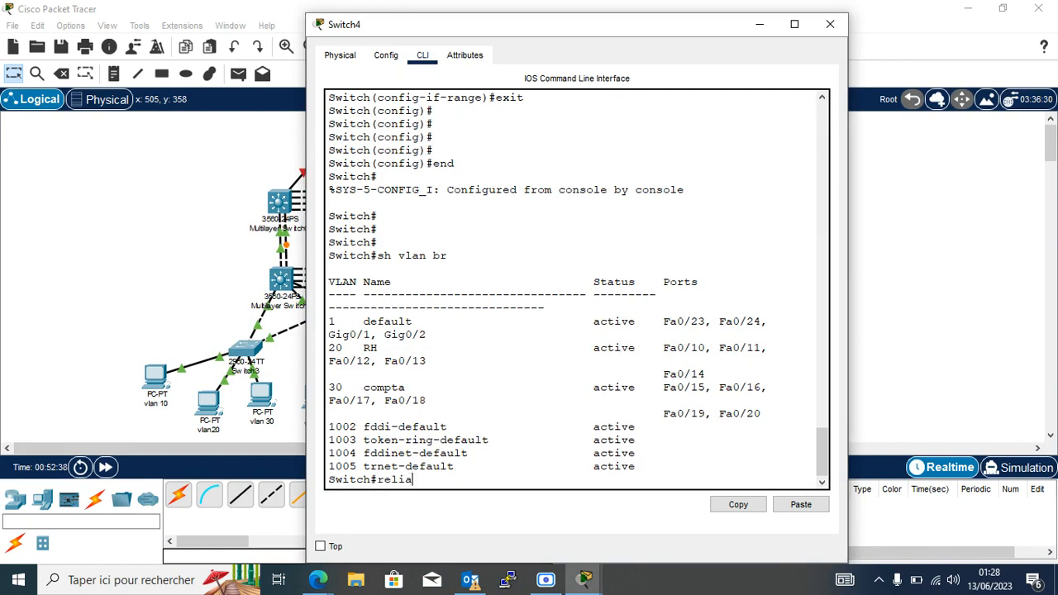
{"action": "key", "text": "BackSpace"}
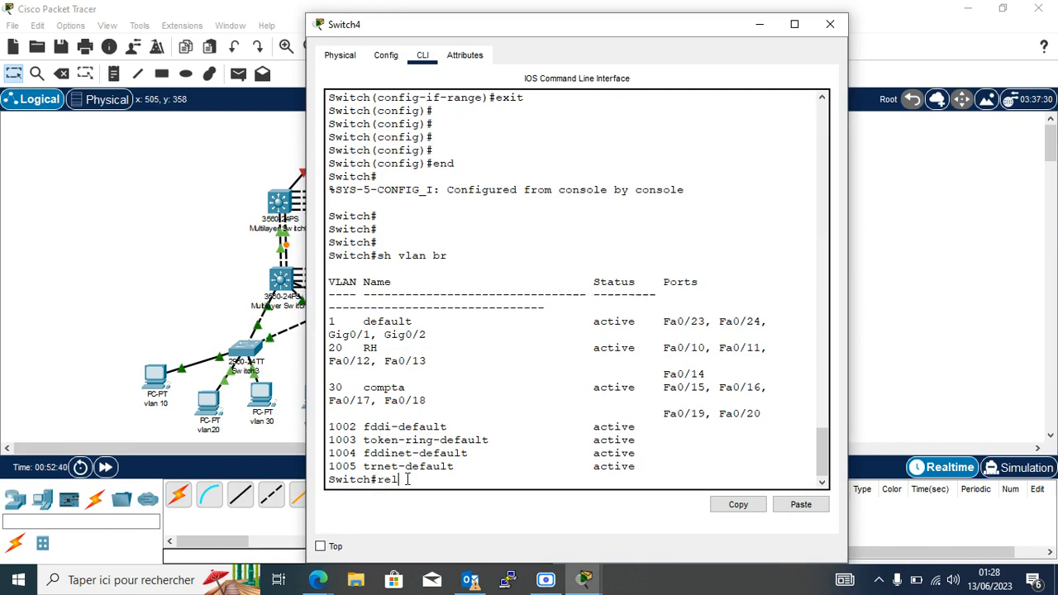
{"action": "type", "text": "o"}
{"action": "key", "text": "Tab"}
{"action": "key", "text": "Return"}
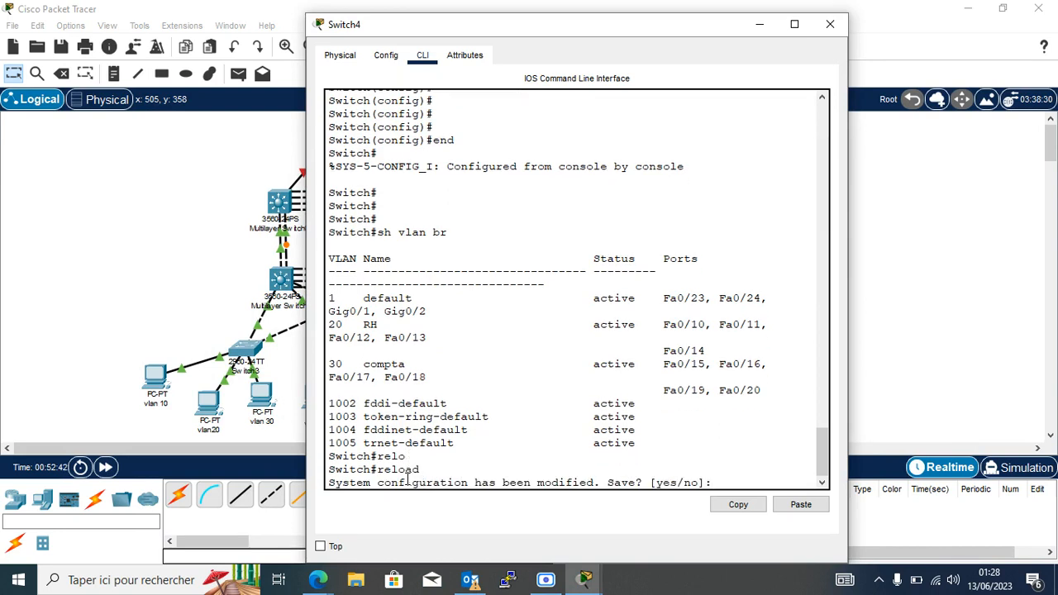
{"action": "type", "text": "y"}
{"action": "key", "text": "Return"}
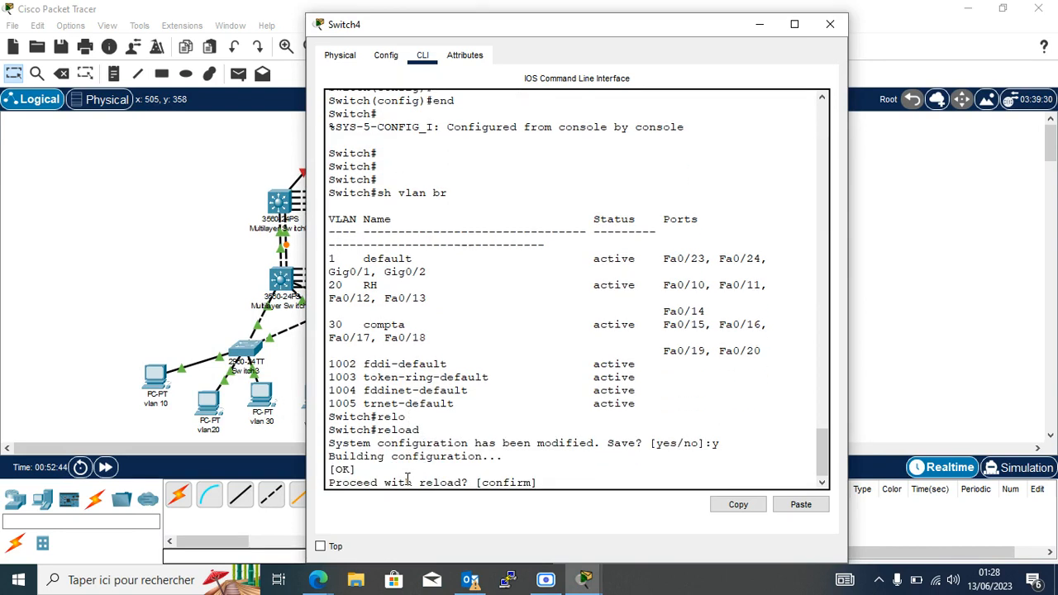
{"action": "key", "text": "Return"}
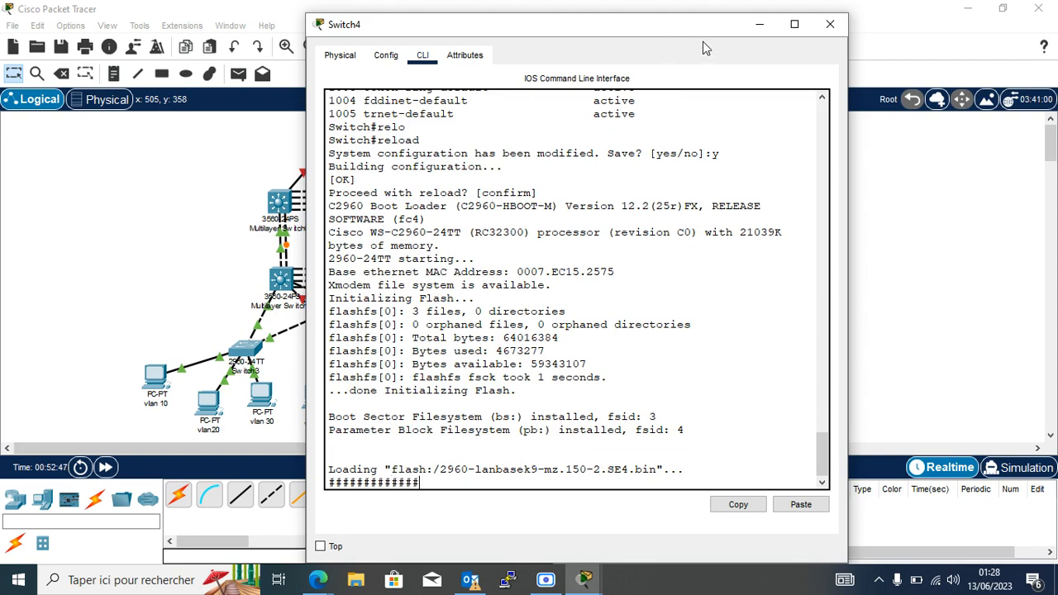
{"action": "left_click", "coordinate": [829, 24]}
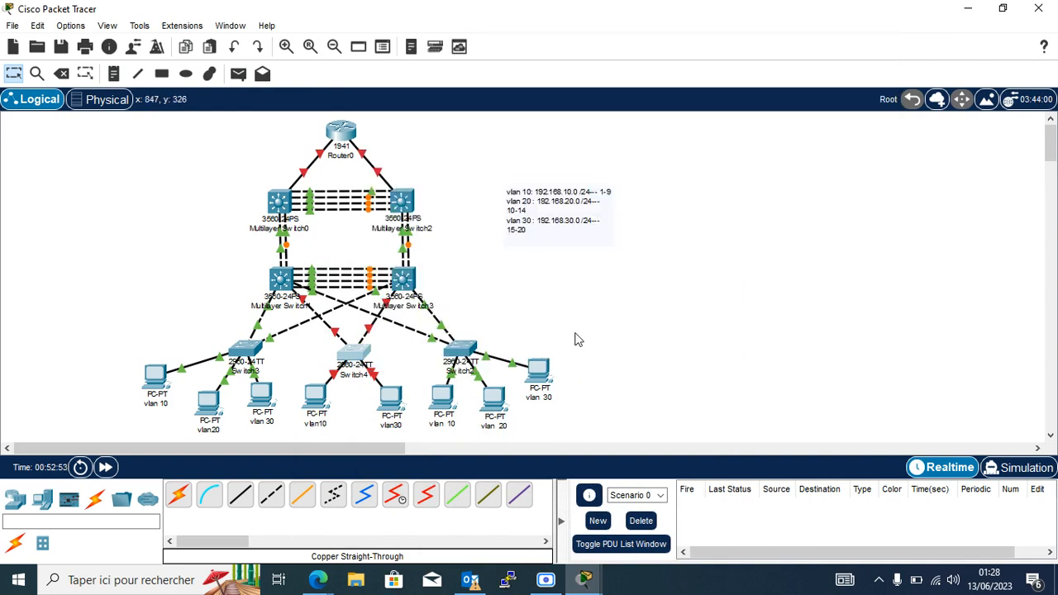
{"action": "left_click", "coordinate": [545, 579]}
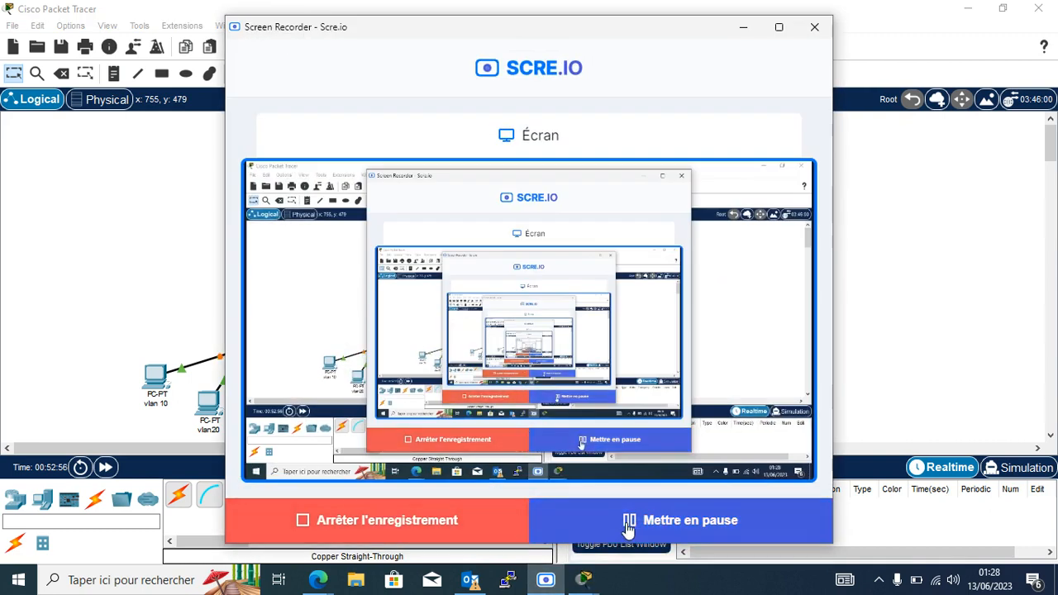
Minimize the Scre.io recorder window so the campus topology is visible.
{"action": "left_click", "coordinate": [747, 28]}
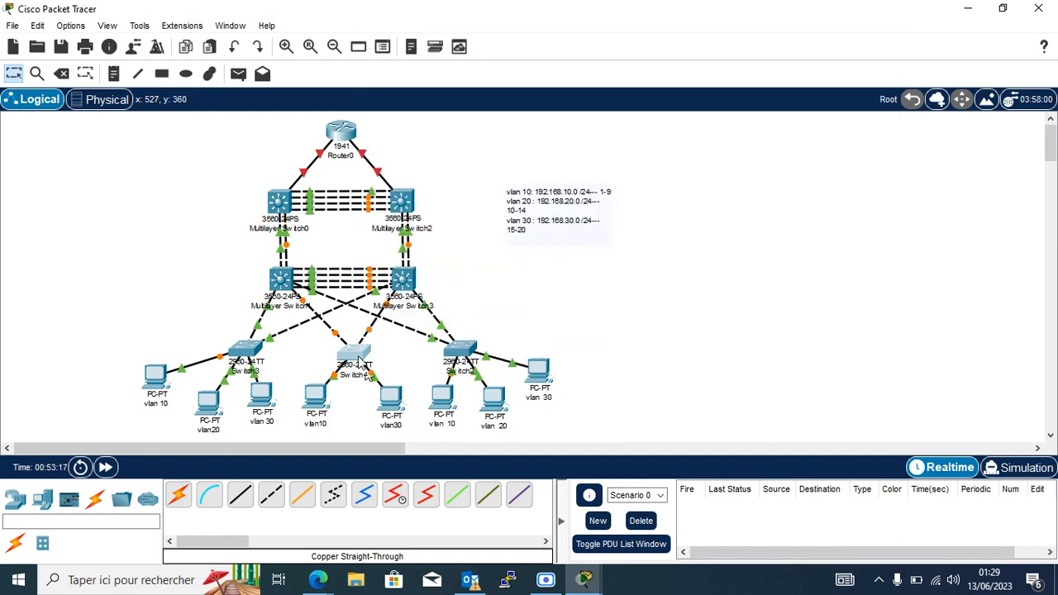
In Switch4's console, enter privileged mode and list its VLANs with 'sh vlan br'.
{"action": "mouse_move", "coordinate": [360, 364]}
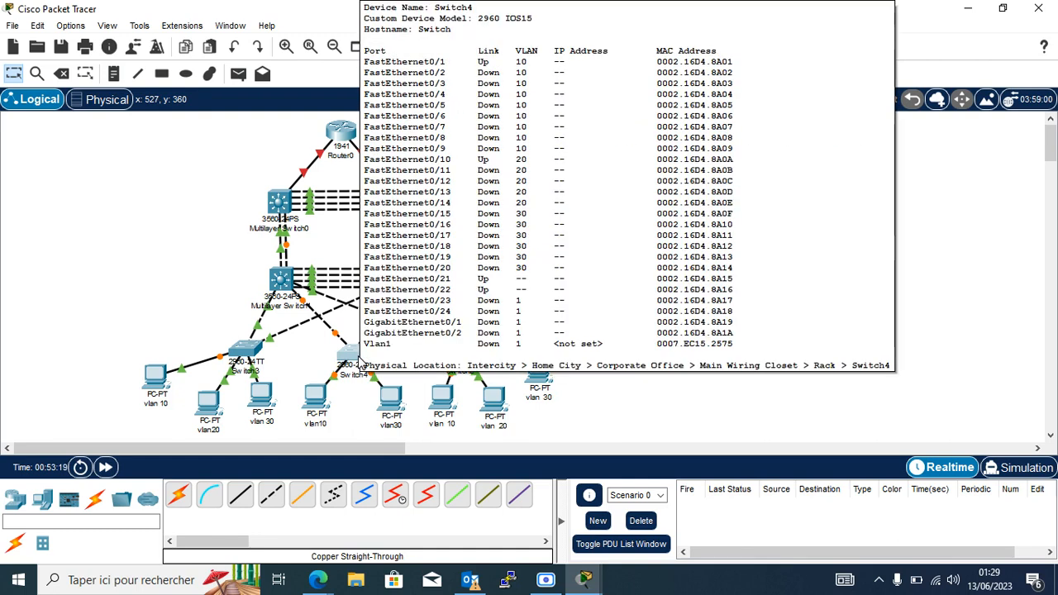
{"action": "left_click", "coordinate": [360, 364]}
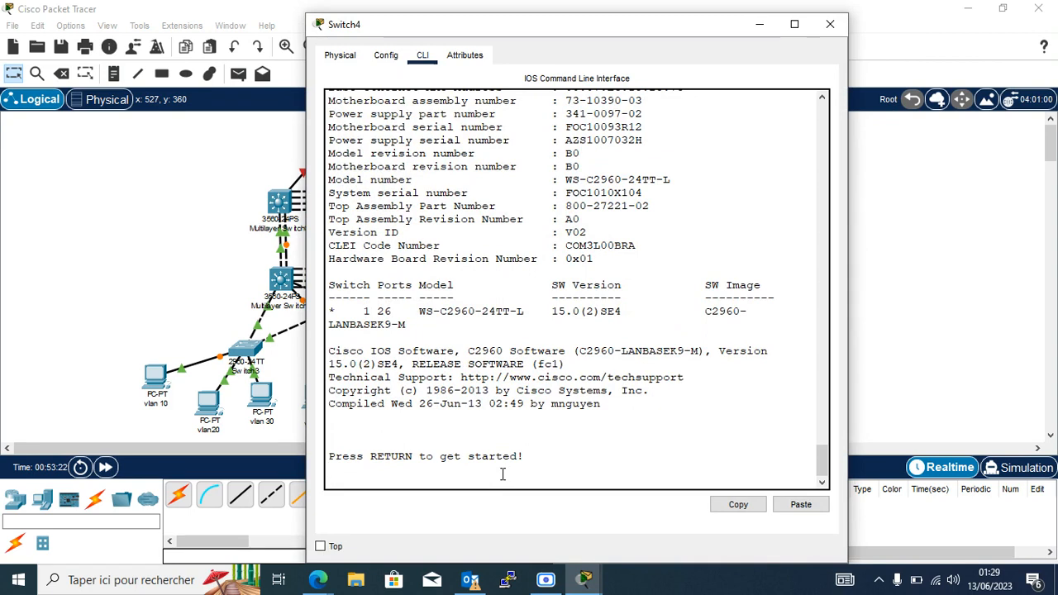
{"action": "key", "text": "Return"}
{"action": "key", "text": "Return"}
{"action": "key", "text": "Return"}
{"action": "key", "text": "Return"}
{"action": "key", "text": "Return"}
{"action": "key", "text": "Return"}
{"action": "type", "text": "en"}
{"action": "key", "text": "Return"}
{"action": "key", "text": "Return"}
{"action": "key", "text": "Return"}
{"action": "key", "text": "Return"}
{"action": "key", "text": "Return"}
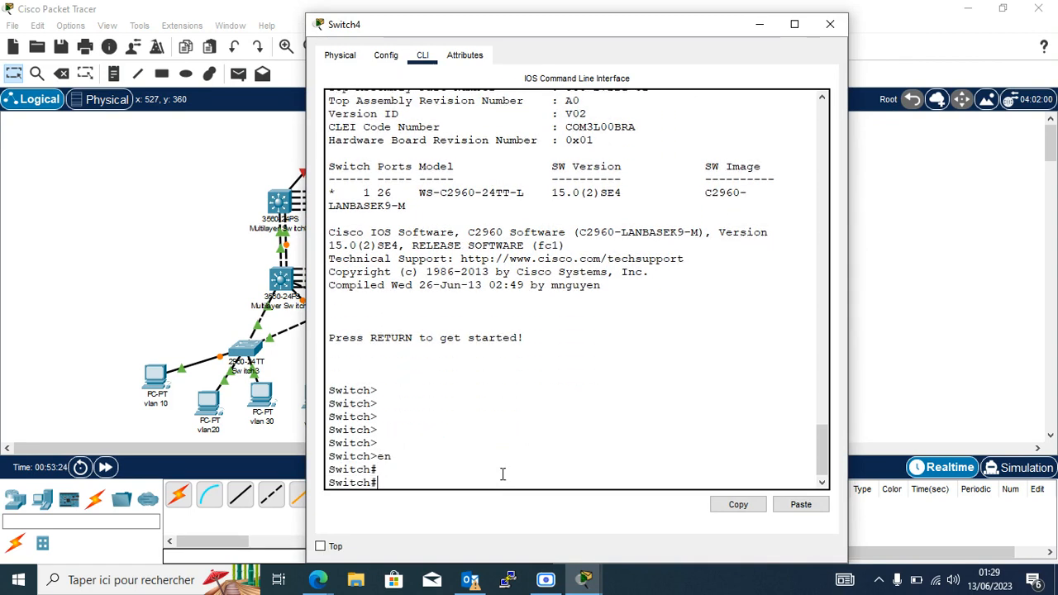
{"action": "type", "text": "sh vlan br"}
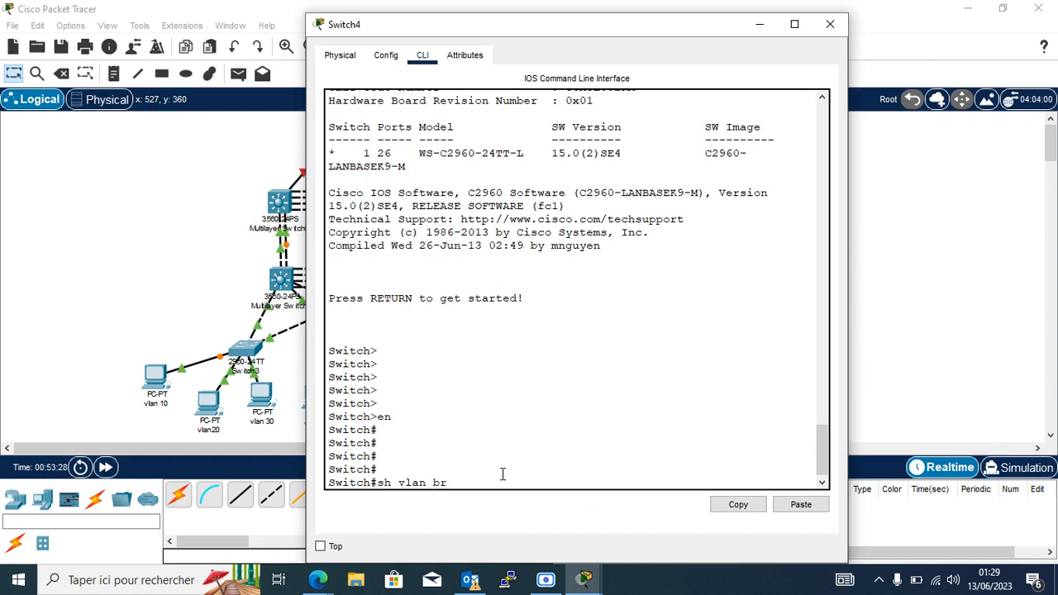
{"action": "key", "text": "Return"}
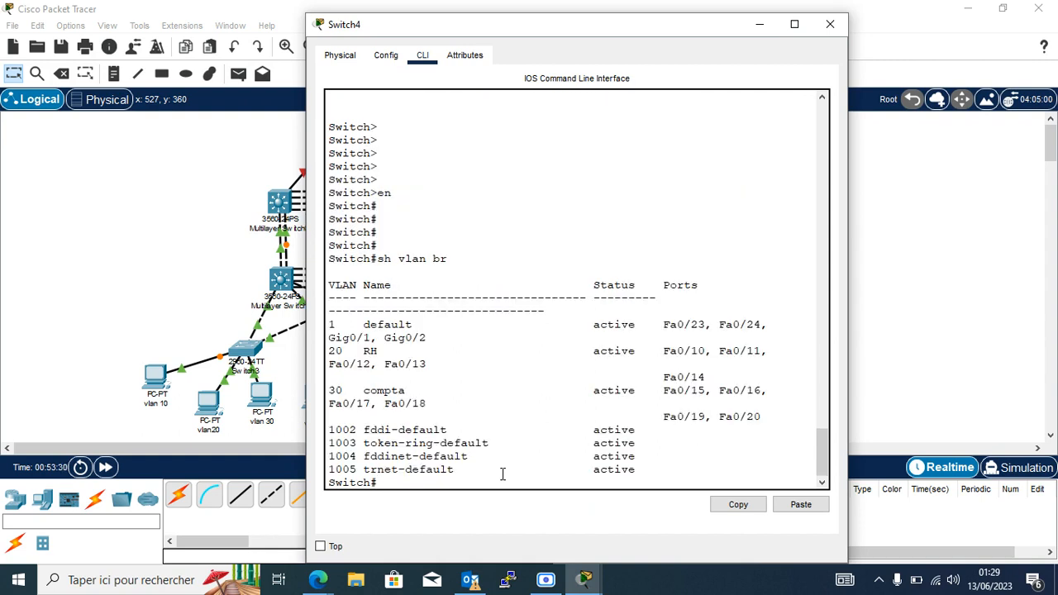
{"action": "key", "text": "Return"}
{"action": "key", "text": "Return"}
{"action": "key", "text": "Return"}
{"action": "key", "text": "Return"}
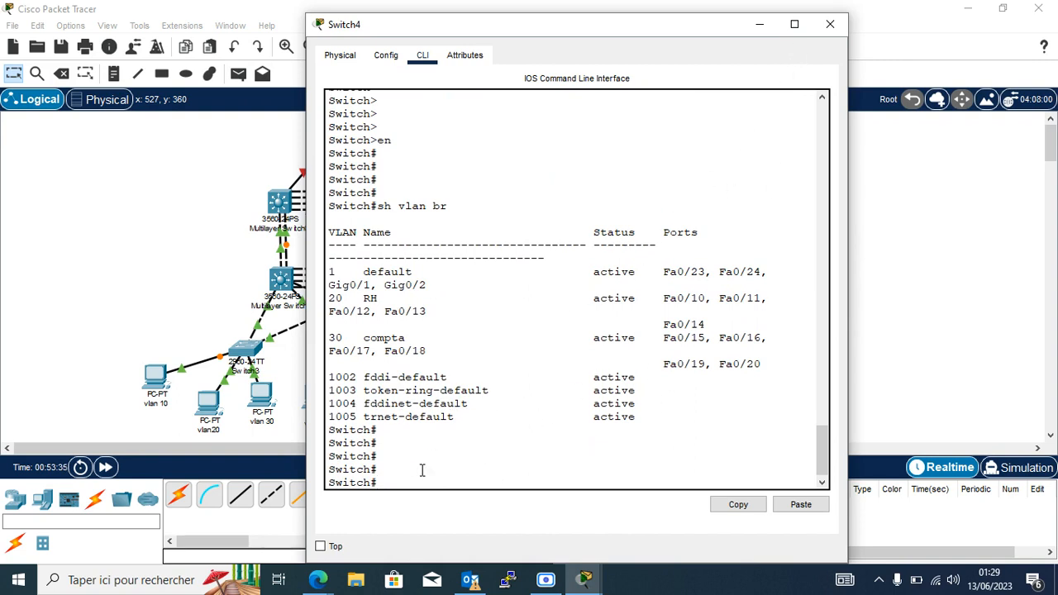
Show Switch4's VTP status and highlight the Client mode line for domain iconnect.cg.
{"action": "type", "text": "sh"}
{"action": "key", "text": "BackSpace"}
{"action": "key", "text": "BackSpace"}
{"action": "type", "text": "h"}
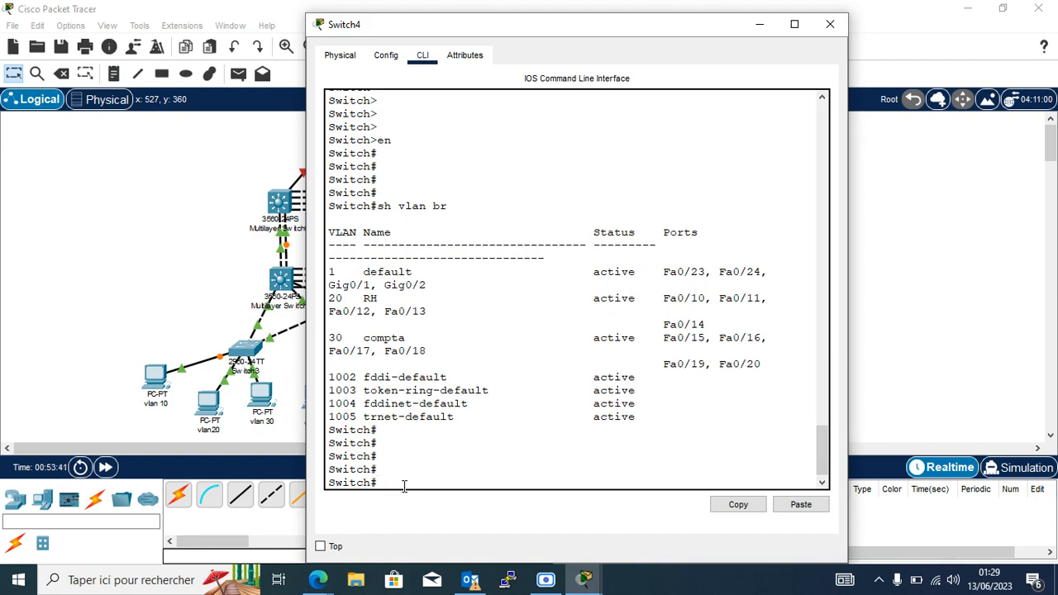
{"action": "type", "text": " vt"}
{"action": "key", "text": "Tab"}
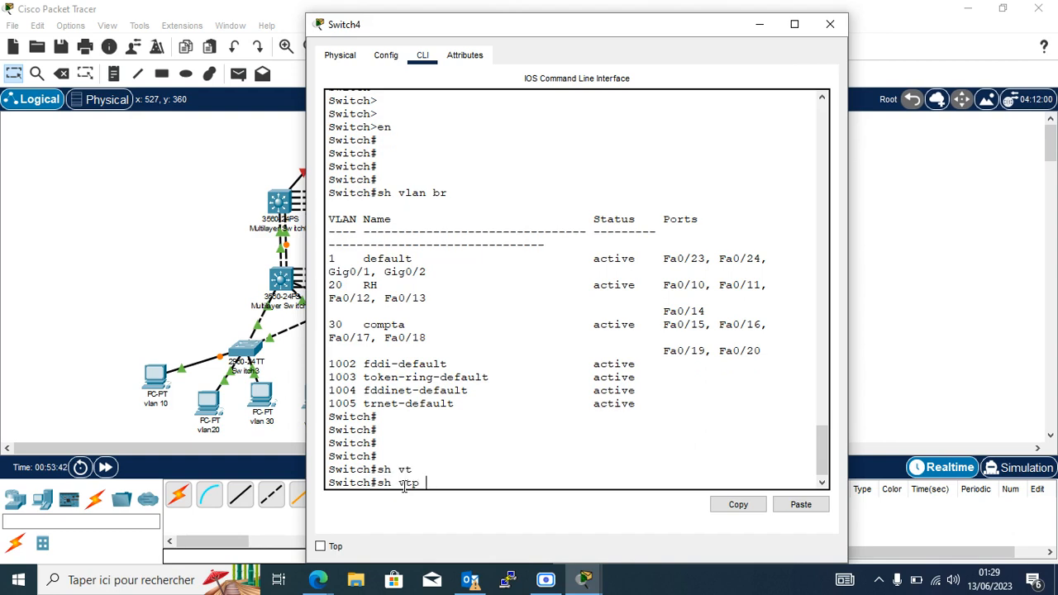
{"action": "type", "text": "st"}
{"action": "key", "text": "Tab"}
{"action": "key", "text": "Return"}
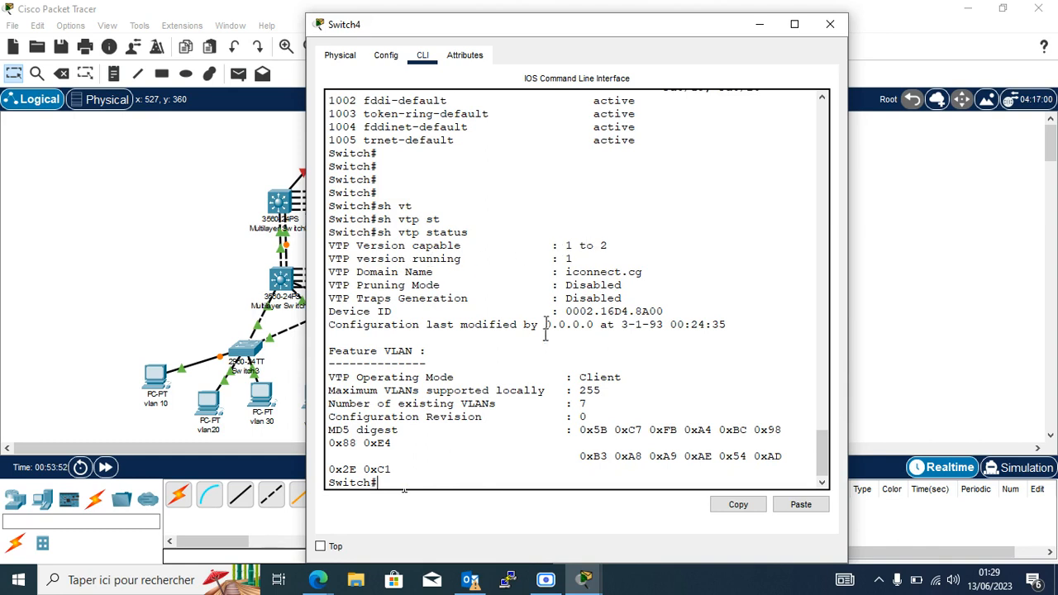
{"action": "left_click_drag", "start_coordinate": [579, 377], "coordinate": [644, 382]}
List Switch3's VLANs, save its configuration with 'do wr', and leave configuration mode.
{"action": "left_click", "coordinate": [666, 376]}
{"action": "left_click", "coordinate": [244, 352]}
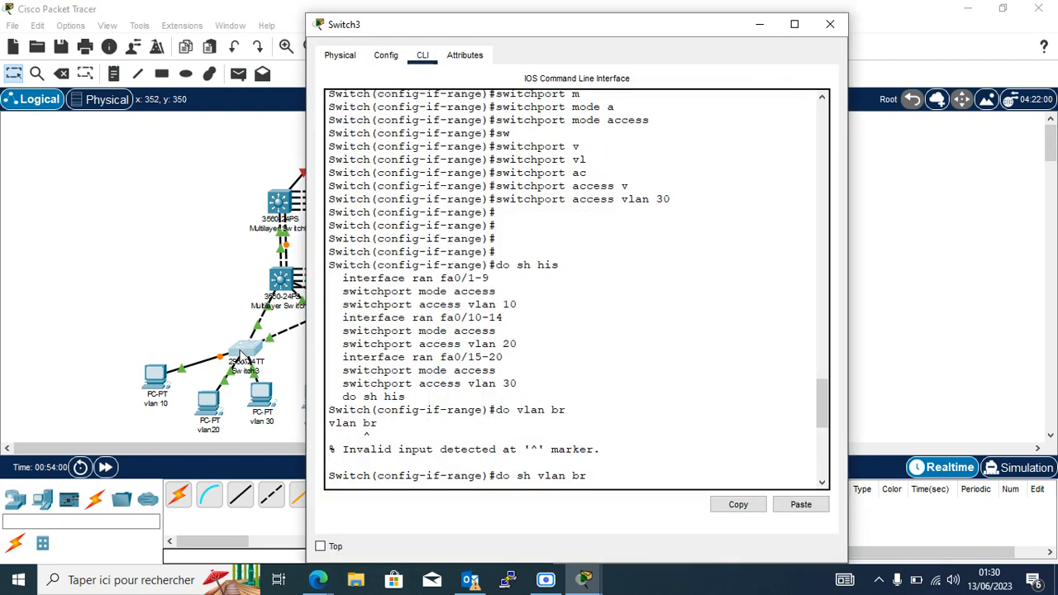
{"action": "type", "text": "do sh vlan br"}
{"action": "key", "text": "Return"}
{"action": "type", "text": "do wr"}
{"action": "key", "text": "Return"}
{"action": "key", "text": "Return"}
{"action": "key", "text": "Return"}
{"action": "key", "text": "Return"}
{"action": "key", "text": "Return"}
{"action": "key", "text": "Return"}
{"action": "key", "text": "Return"}
{"action": "key", "text": "Return"}
{"action": "key", "text": "Return"}
{"action": "key", "text": "Return"}
{"action": "key", "text": "Return"}
{"action": "type", "text": "end"}
{"action": "key", "text": "Return"}
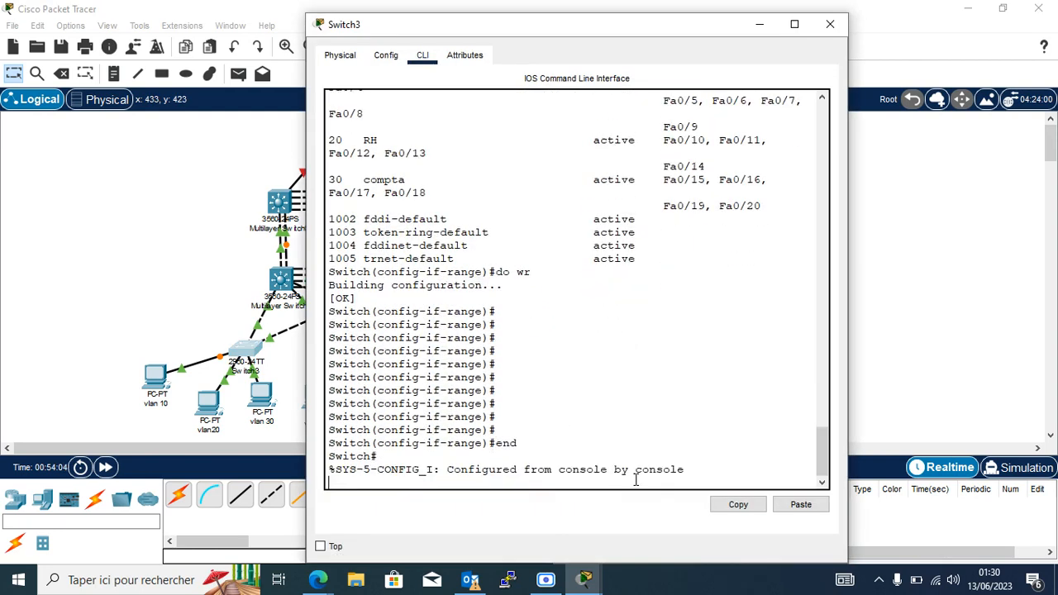
{"action": "key", "text": "Return"}
{"action": "key", "text": "Return"}
{"action": "key", "text": "Return"}
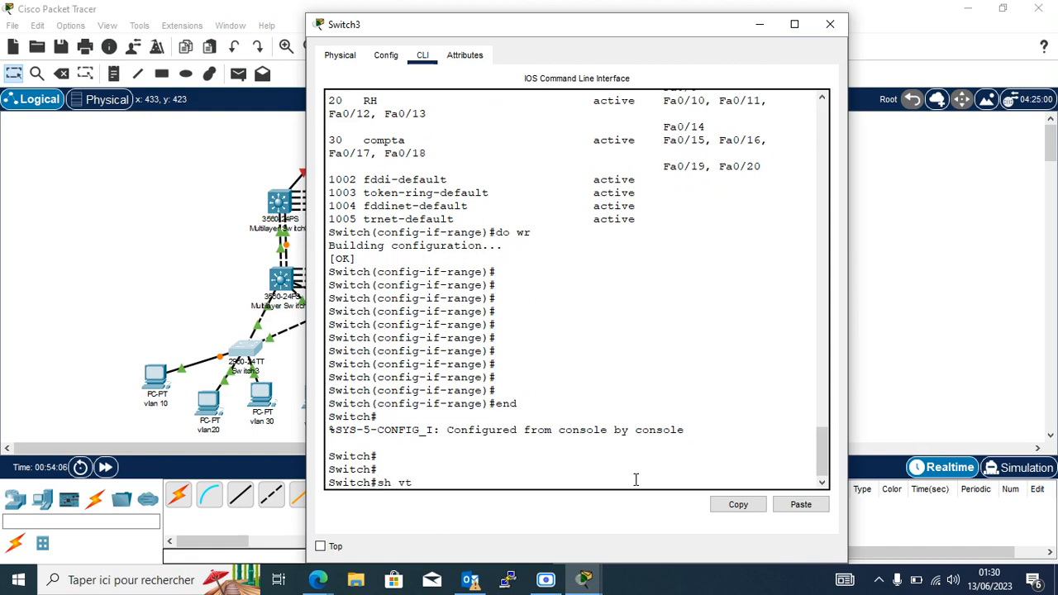
Show Switch3's VTP status, confirming client mode in domain iconnect.cg.
{"action": "type", "text": "sh vtp s"}
{"action": "key", "text": "Tab"}
{"action": "type", "text": "st"}
{"action": "key", "text": "Tab"}
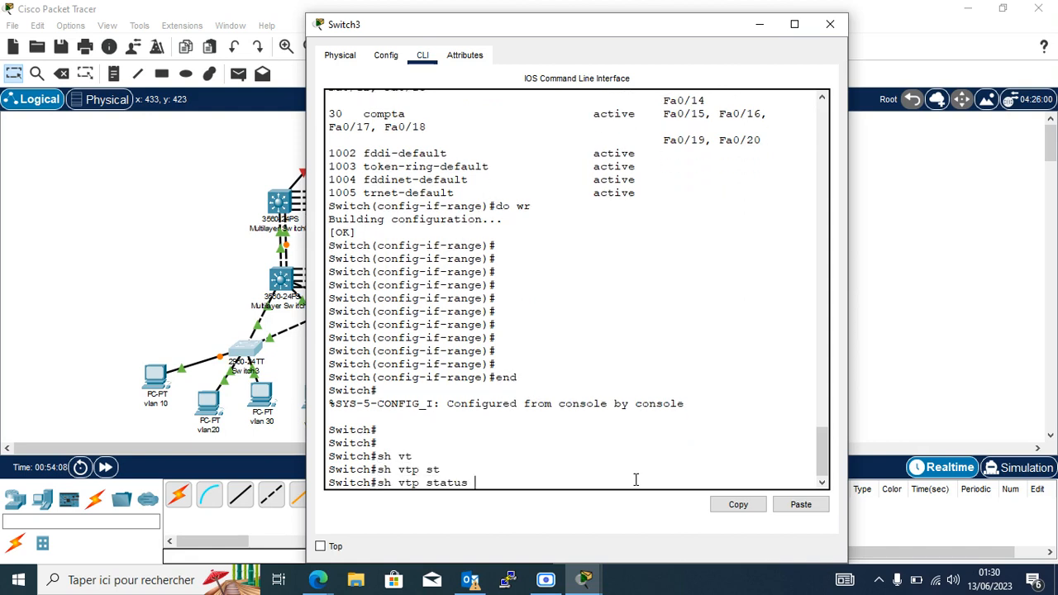
{"action": "key", "text": "Return"}
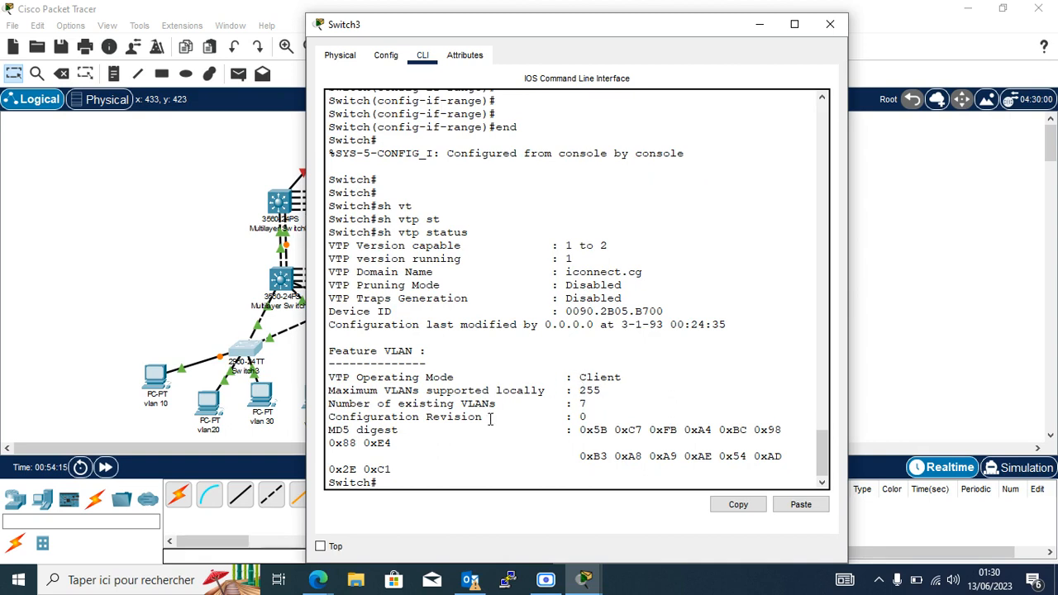
Re-list Switch3's VLANs in brief, showing only 20 RH and 30 compta.
{"action": "type", "text": "sh"}
{"action": "key", "text": "Tab"}
{"action": "type", "text": "vl"}
{"action": "key", "text": "Tab"}
{"action": "type", "text": "b"}
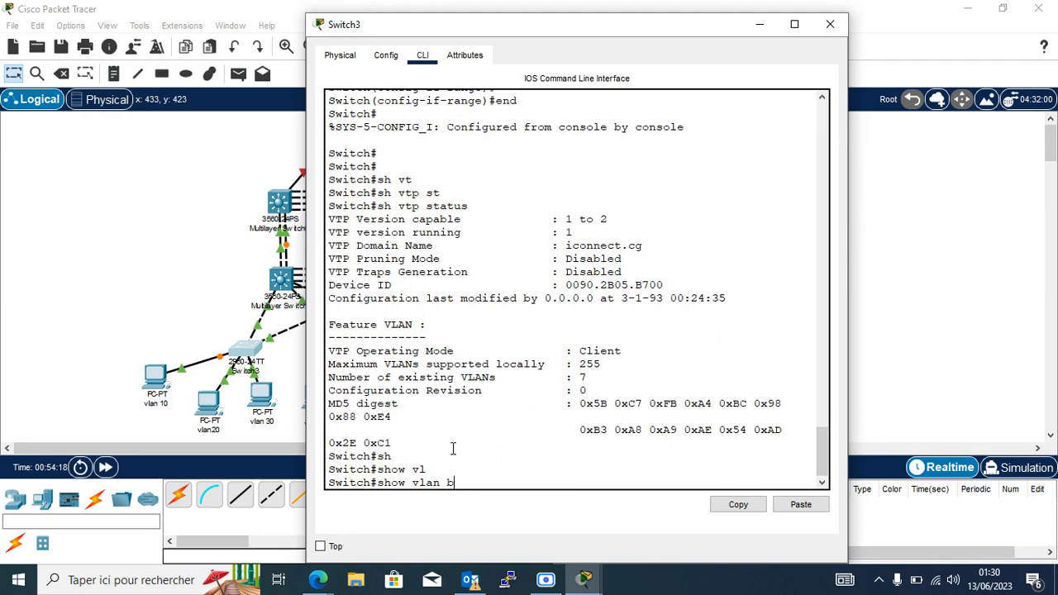
{"action": "type", "text": "r"}
{"action": "key", "text": "Return"}
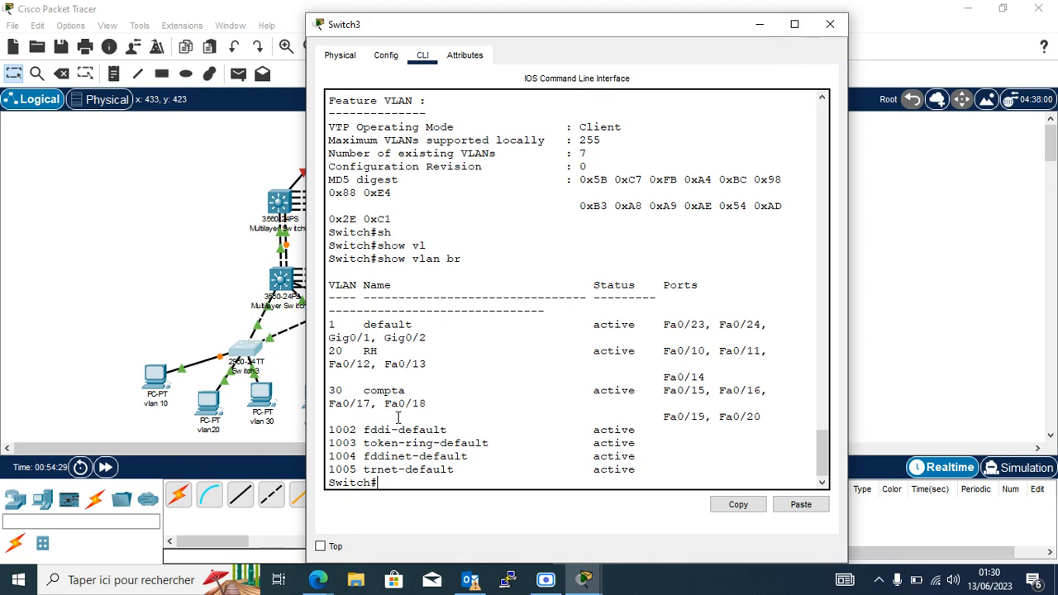
{"action": "left_click", "coordinate": [207, 305]}
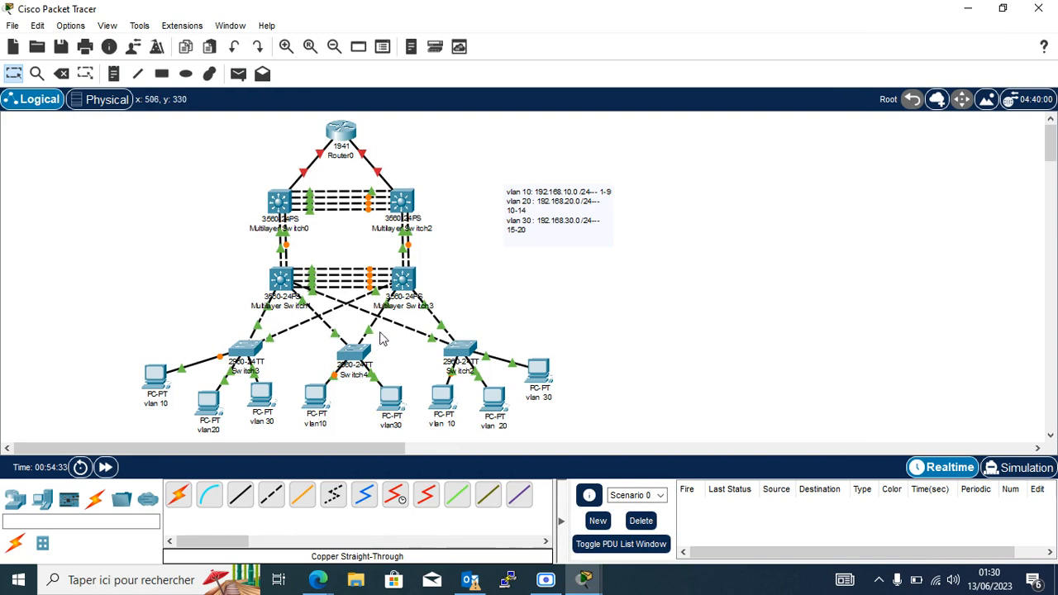
Open Switch2's console and return to privileged exec mode.
{"action": "left_click", "coordinate": [463, 350]}
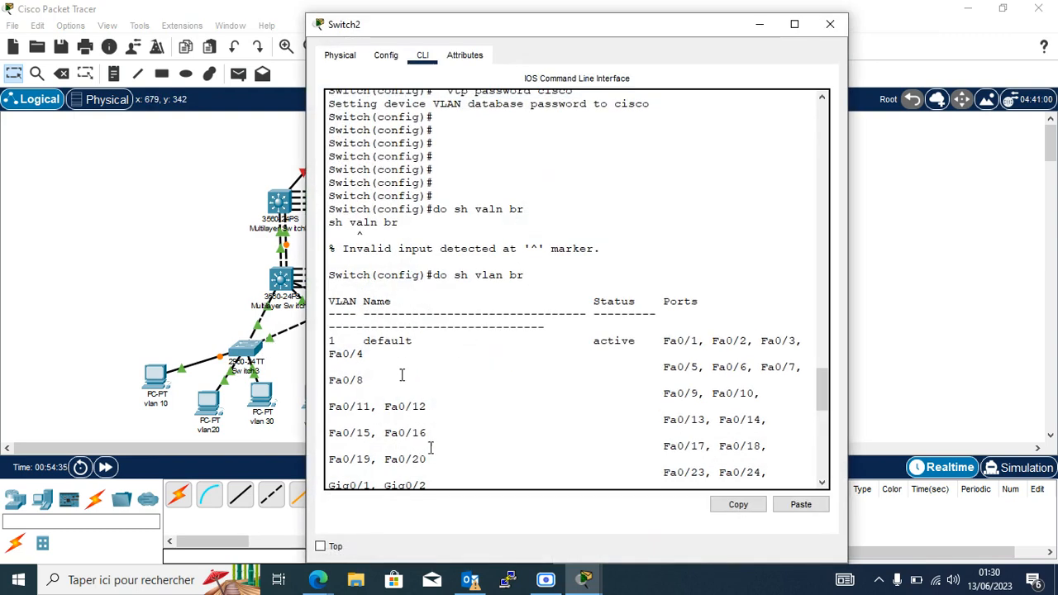
{"action": "scroll", "coordinate": [453, 483], "scroll_direction": "down", "scroll_amount": 10}
{"action": "key", "text": "Return"}
{"action": "key", "text": "Return"}
{"action": "key", "text": "Return"}
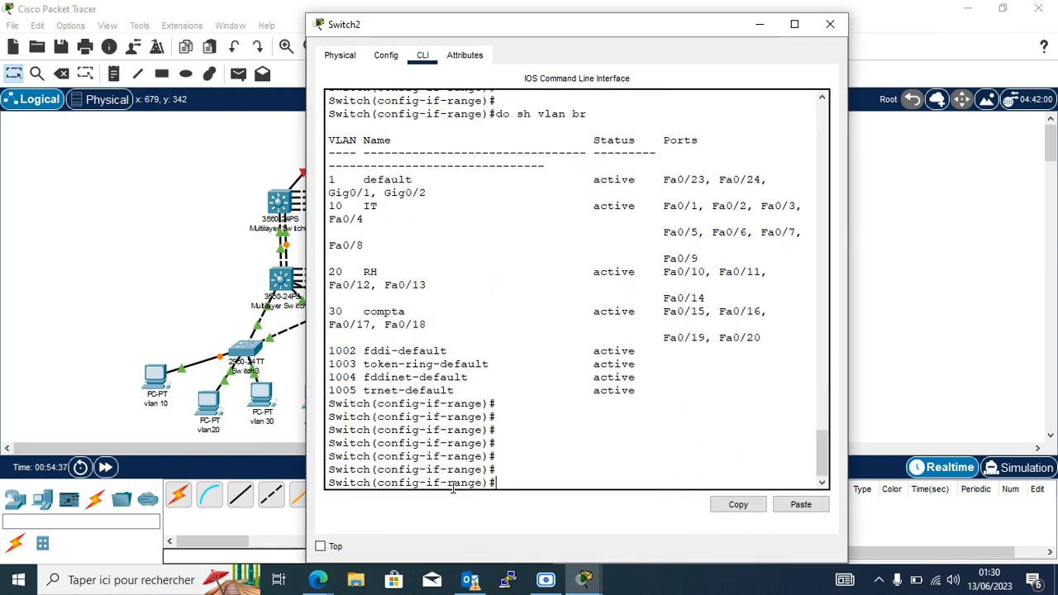
{"action": "type", "text": "en"}
{"action": "key", "text": "Return"}
{"action": "key", "text": "Return"}
{"action": "key", "text": "Return"}
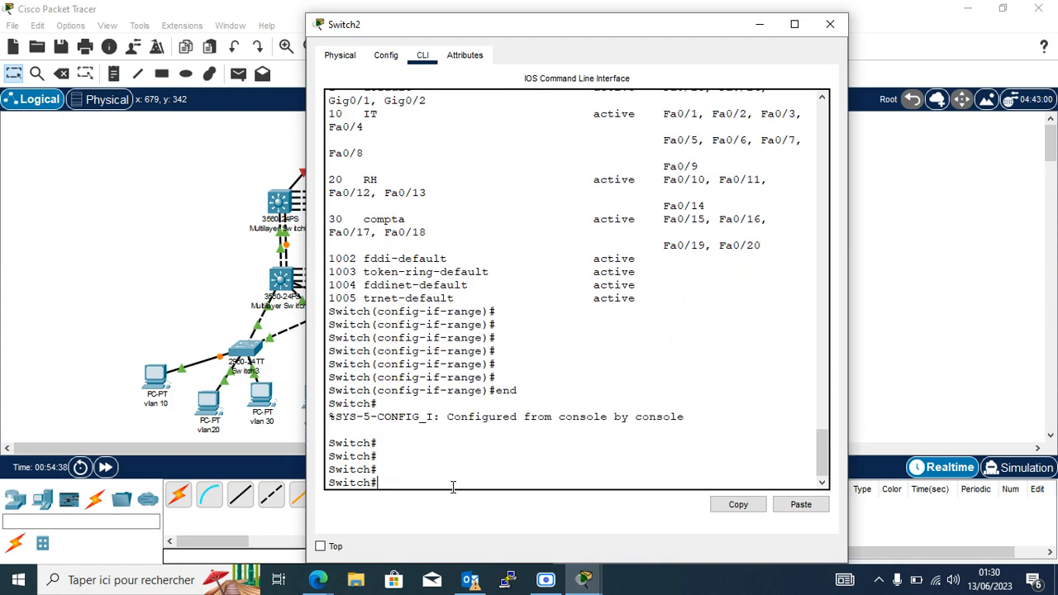
List Switch2's VLANs with 'show vlan brief', then close its window.
{"action": "type", "text": "sh"}
{"action": "key", "text": "Tab"}
{"action": "type", "text": "v"}
{"action": "key", "text": "Tab"}
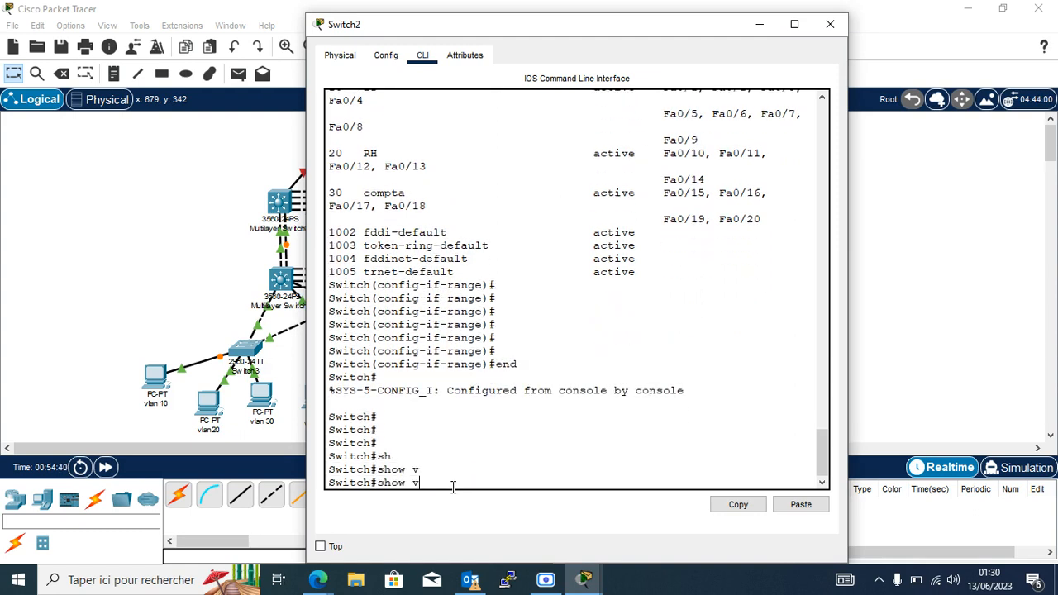
{"action": "type", "text": "l"}
{"action": "key", "text": "Tab"}
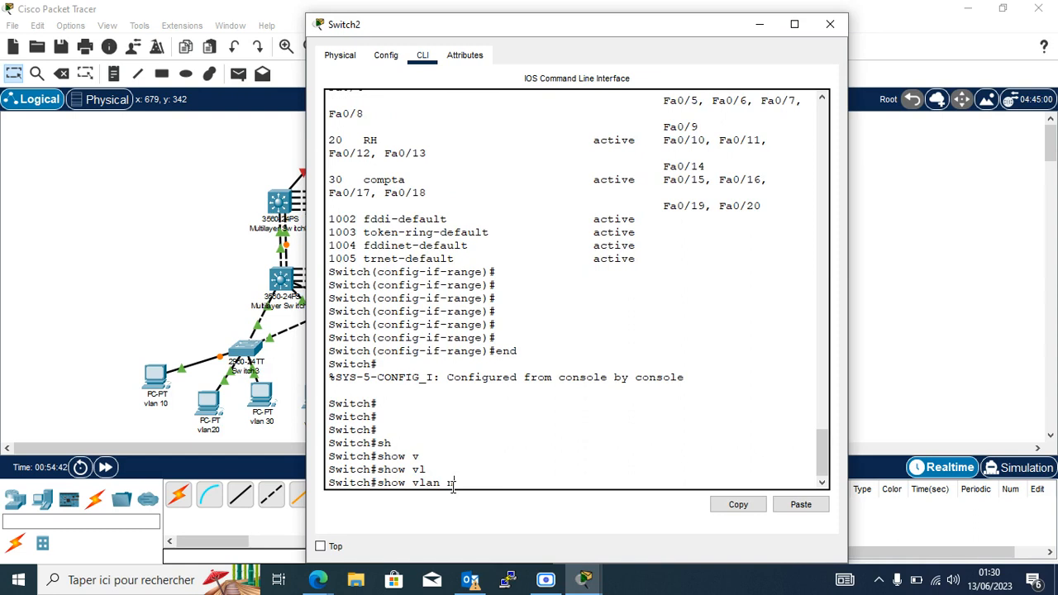
{"action": "type", "text": "br"}
{"action": "key", "text": "Return"}
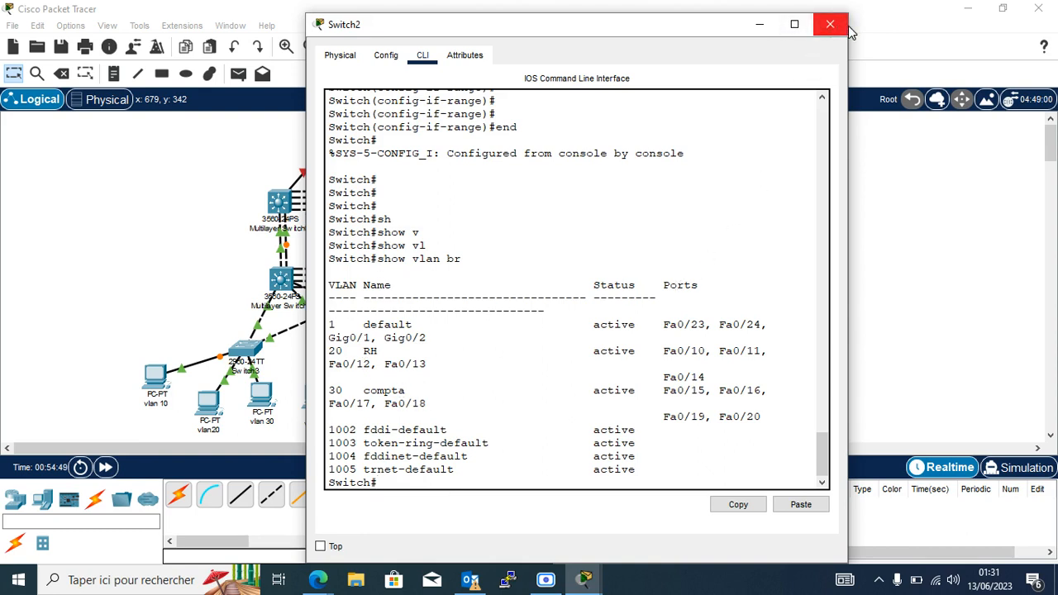
{"action": "left_click", "coordinate": [759, 27]}
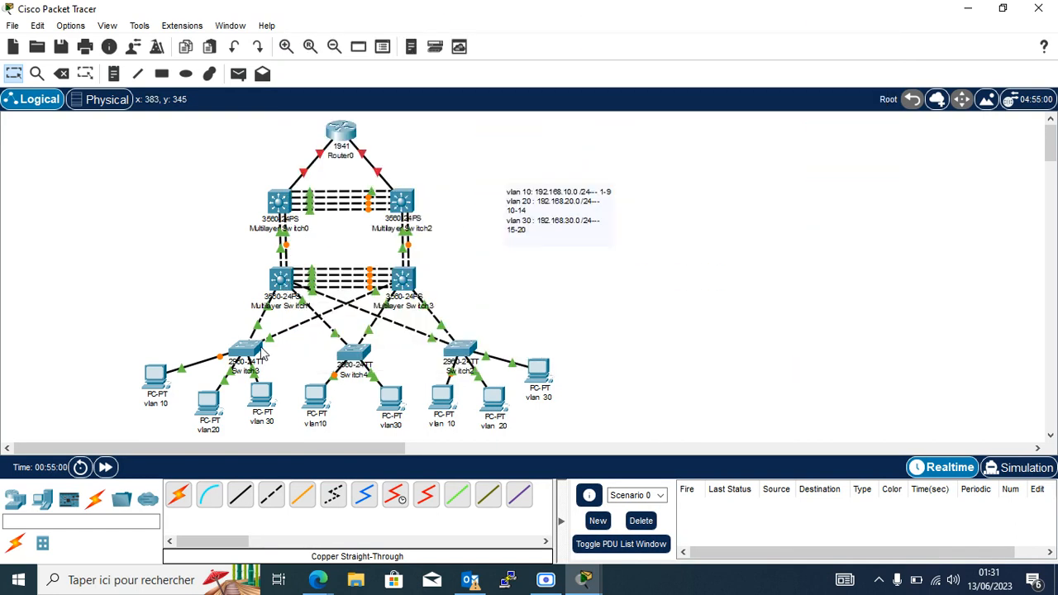
Open Switch3's console and enter global configuration mode with 'conf t'.
{"action": "mouse_move", "coordinate": [261, 350]}
{"action": "left_click", "coordinate": [250, 354]}
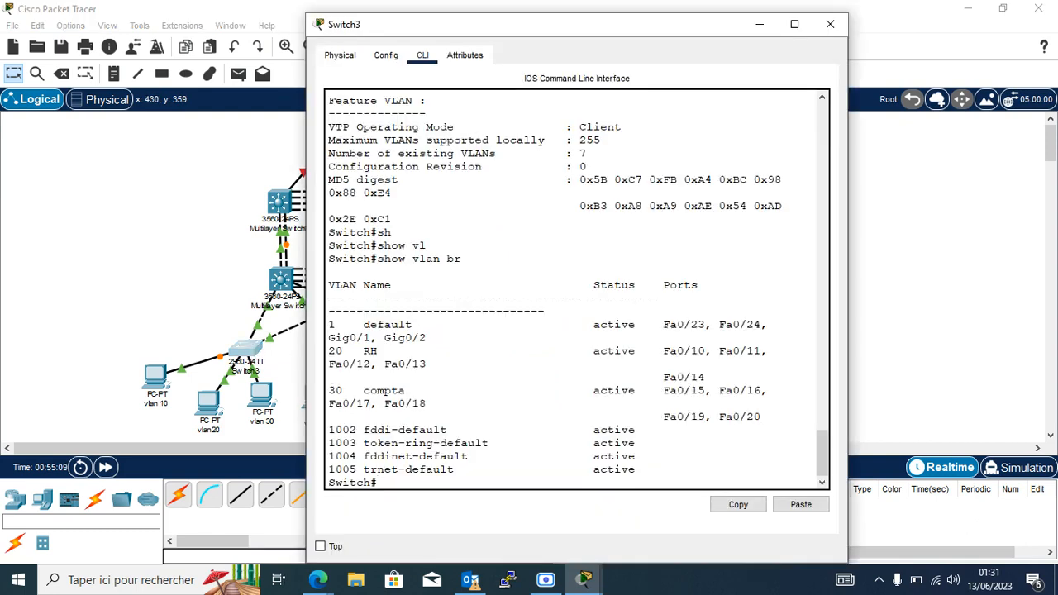
{"action": "type", "text": "cp"}
{"action": "key", "text": "BackSpace"}
{"action": "type", "text": "onf t"}
{"action": "key", "text": "Return"}
{"action": "key", "text": "Return"}
{"action": "key", "text": "Return"}
{"action": "key", "text": "Return"}
Set Switch3 to VTP client mode.
{"action": "type", "text": "vt"}
{"action": "key", "text": "Tab"}
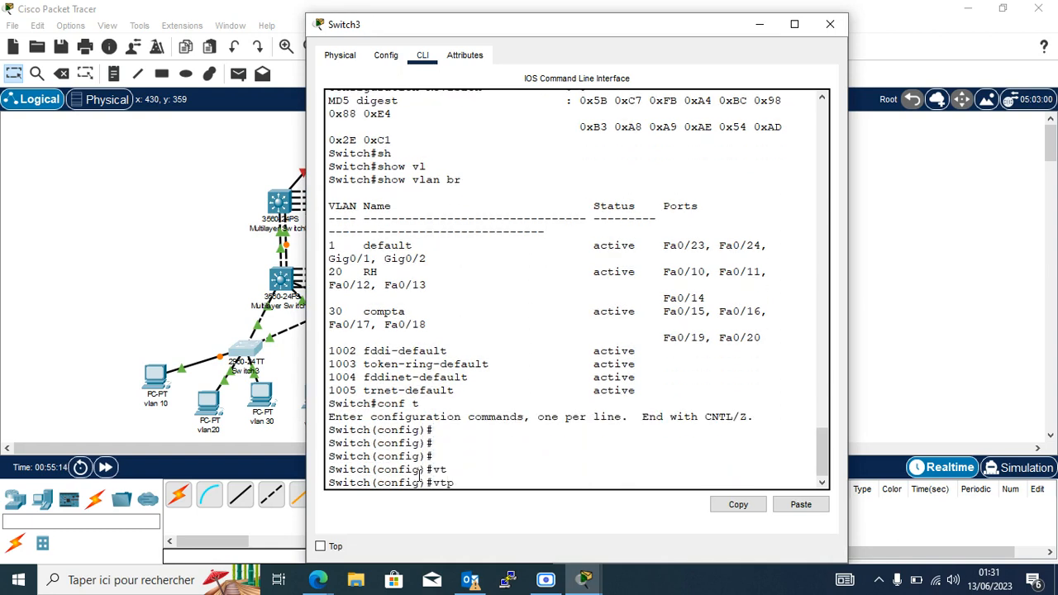
{"action": "key", "text": "Tab"}
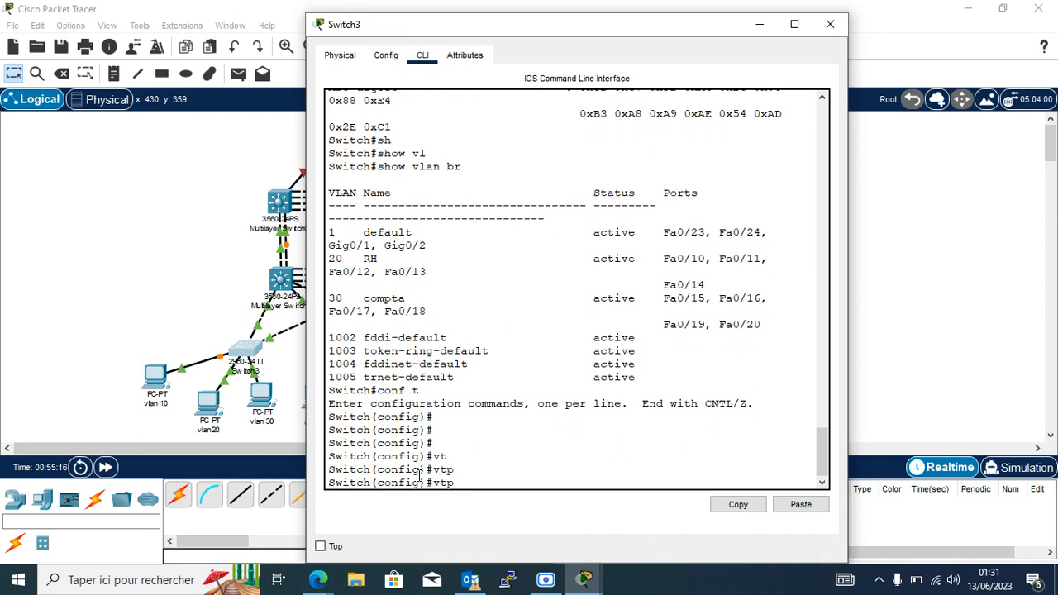
{"action": "type", "text": "m"}
{"action": "key", "text": "Tab"}
{"action": "type", "text": "cl"}
{"action": "key", "text": "Tab"}
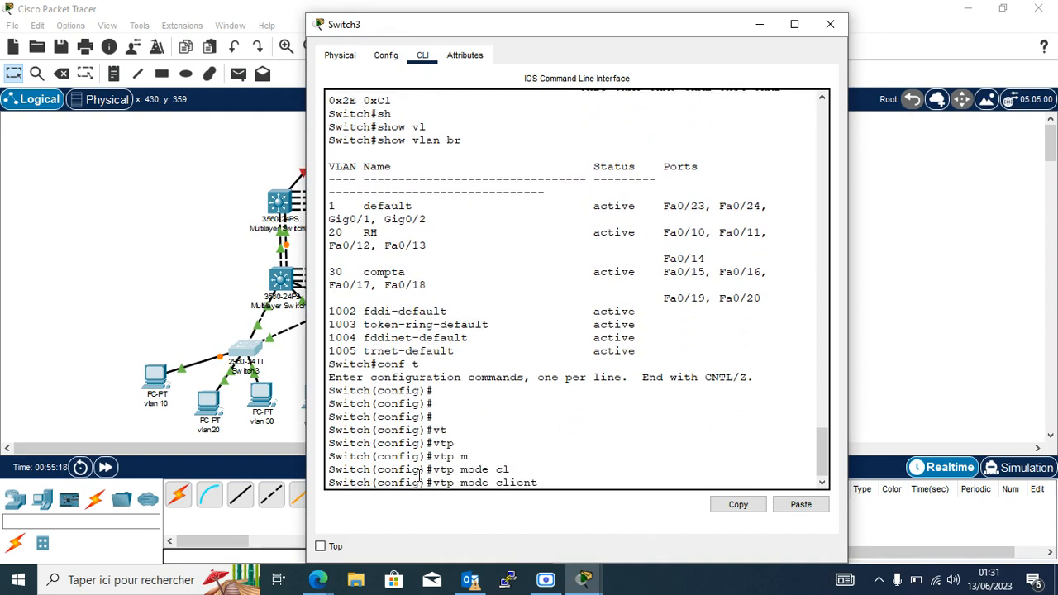
{"action": "key", "text": "Return"}
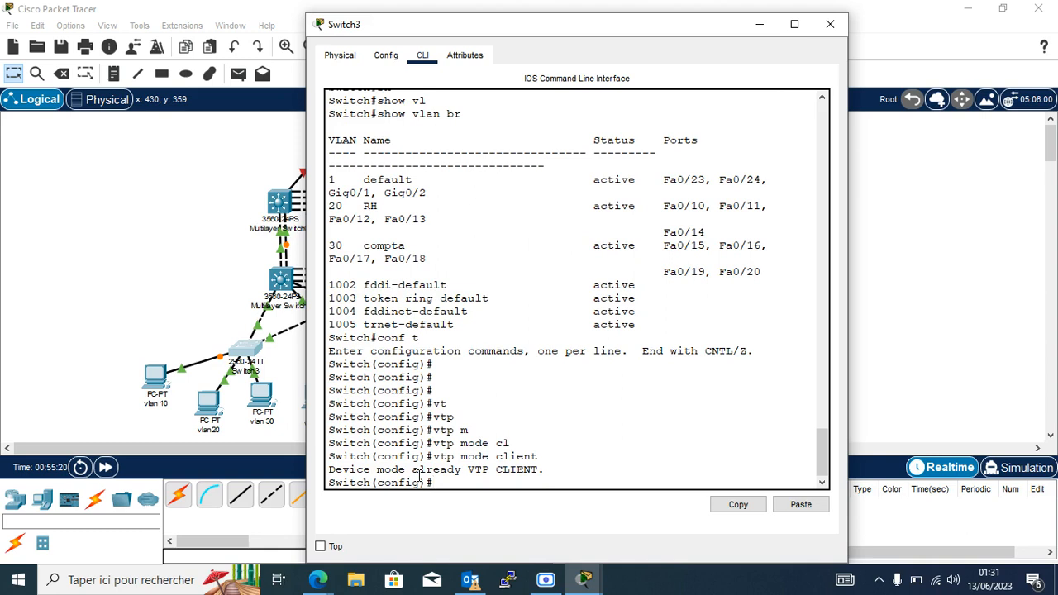
Set Switch3's VTP domain to iconnect.cg.
{"action": "type", "text": "vt"}
{"action": "key", "text": "Tab"}
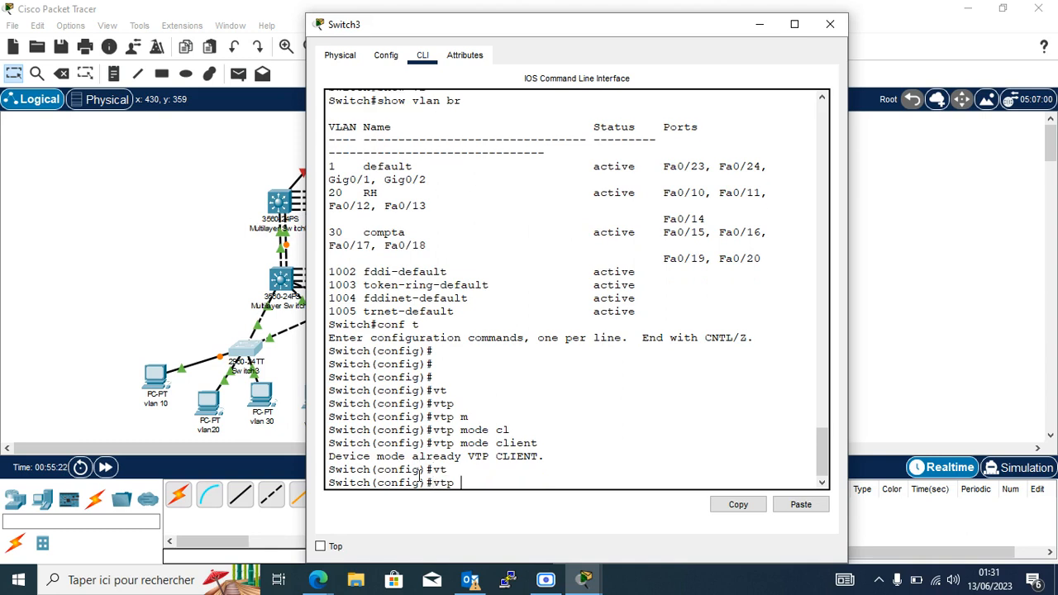
{"action": "type", "text": "dom"}
{"action": "key", "text": "Tab"}
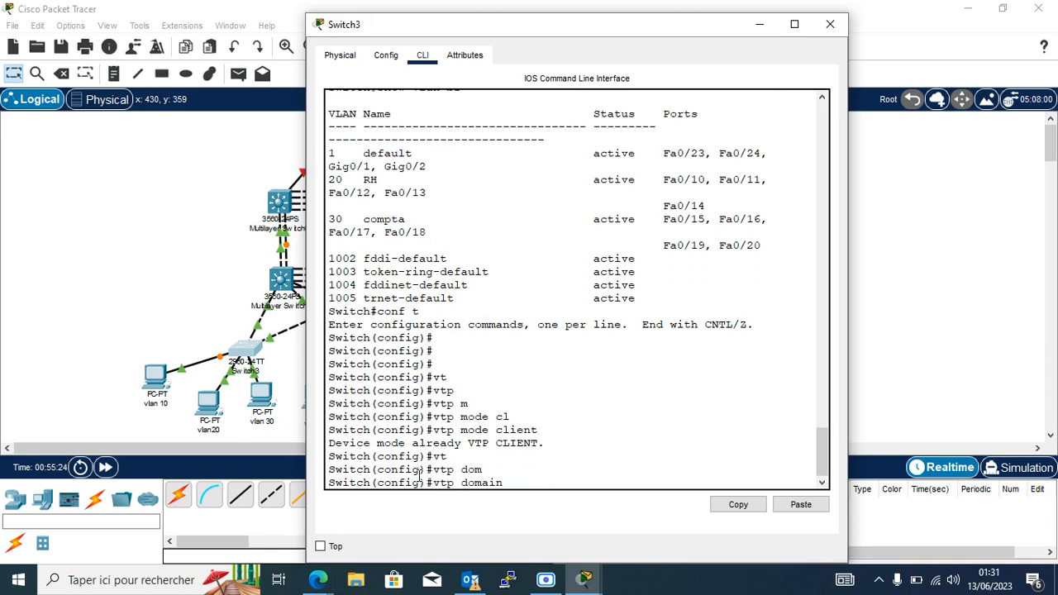
{"action": "type", "text": "iconnect.cg"}
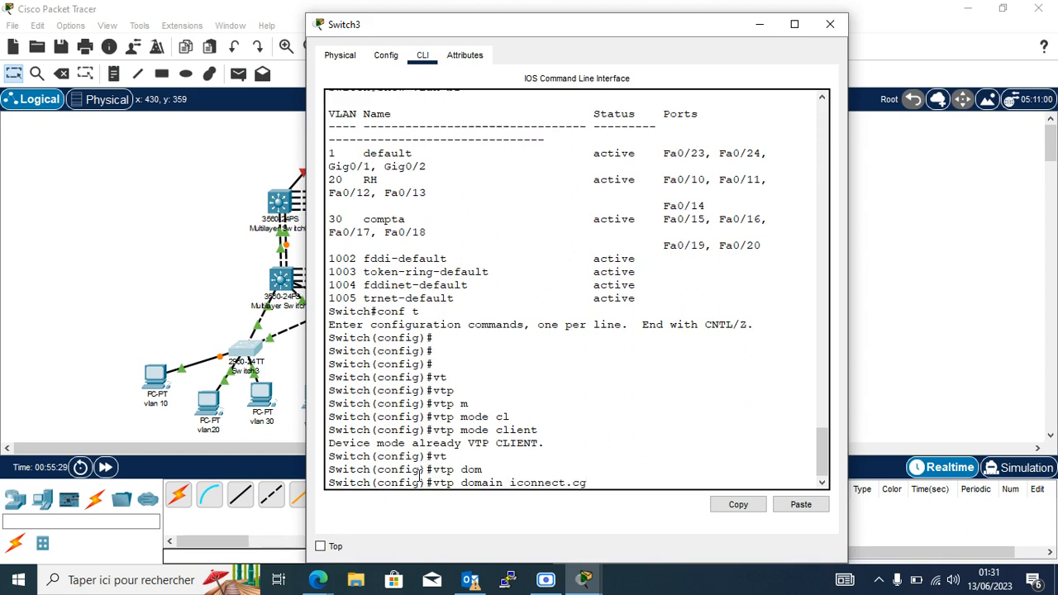
{"action": "key", "text": "Return"}
Apply the VTP password on Switch3.
{"action": "type", "text": "vtp"}
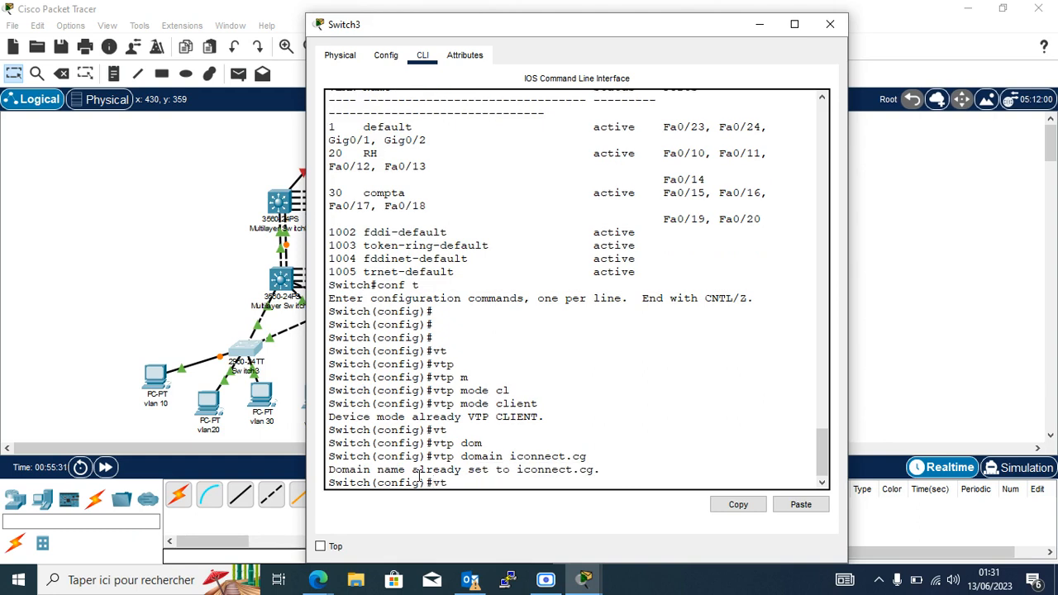
{"action": "key", "text": "Tab"}
{"action": "type", "text": "pa"}
{"action": "key", "text": "Tab"}
{"action": "type", "text": "cisco"}
{"action": "key", "text": "Return"}
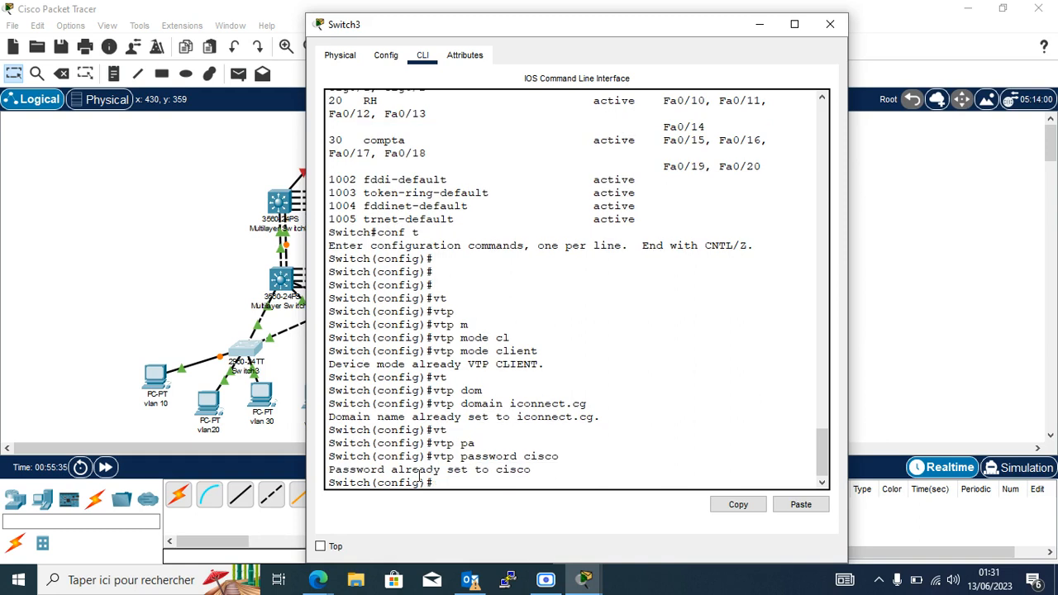
List Switch3's VLANs, then attempt to create VLAN 10, which client mode rejects.
{"action": "key", "text": "Return"}
{"action": "key", "text": "Return"}
{"action": "key", "text": "Return"}
{"action": "type", "text": "do"}
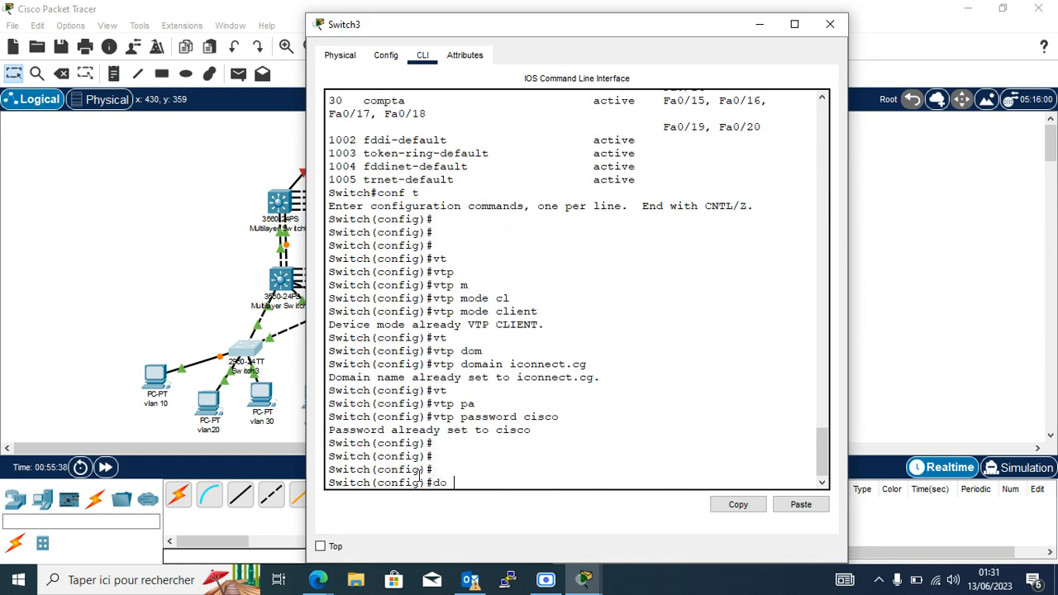
{"action": "type", "text": " sh vlan br"}
{"action": "key", "text": "Return"}
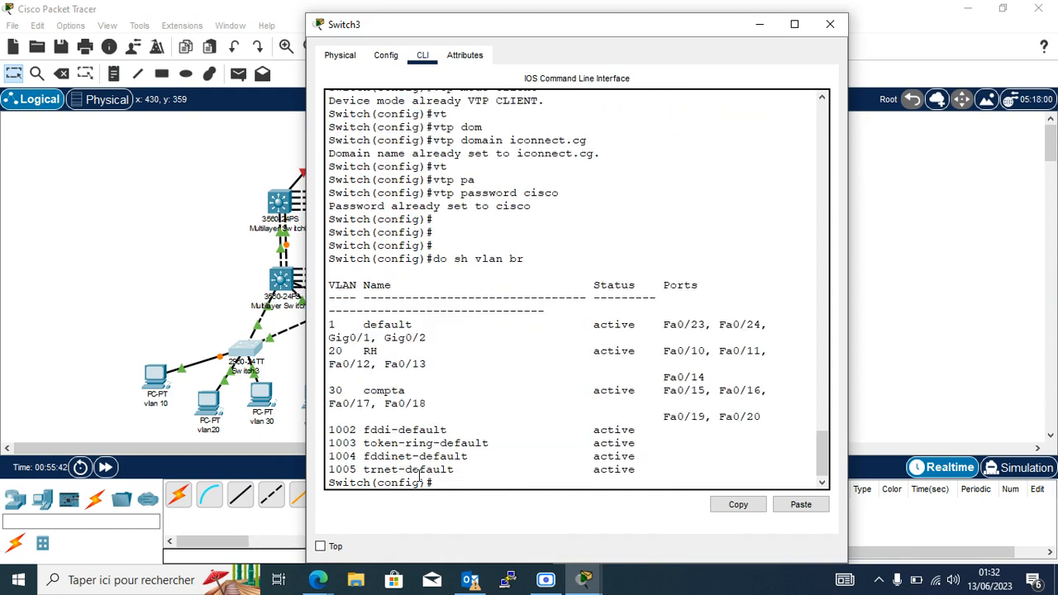
{"action": "key", "text": "Return"}
{"action": "key", "text": "Return"}
{"action": "key", "text": "Return"}
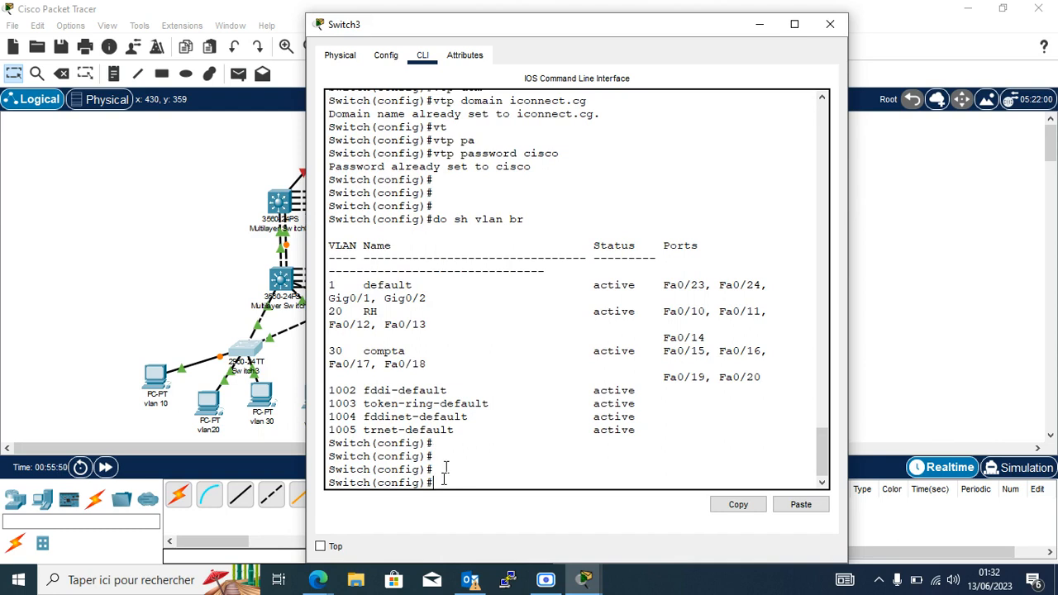
{"action": "type", "text": "vl"}
{"action": "key", "text": "Tab"}
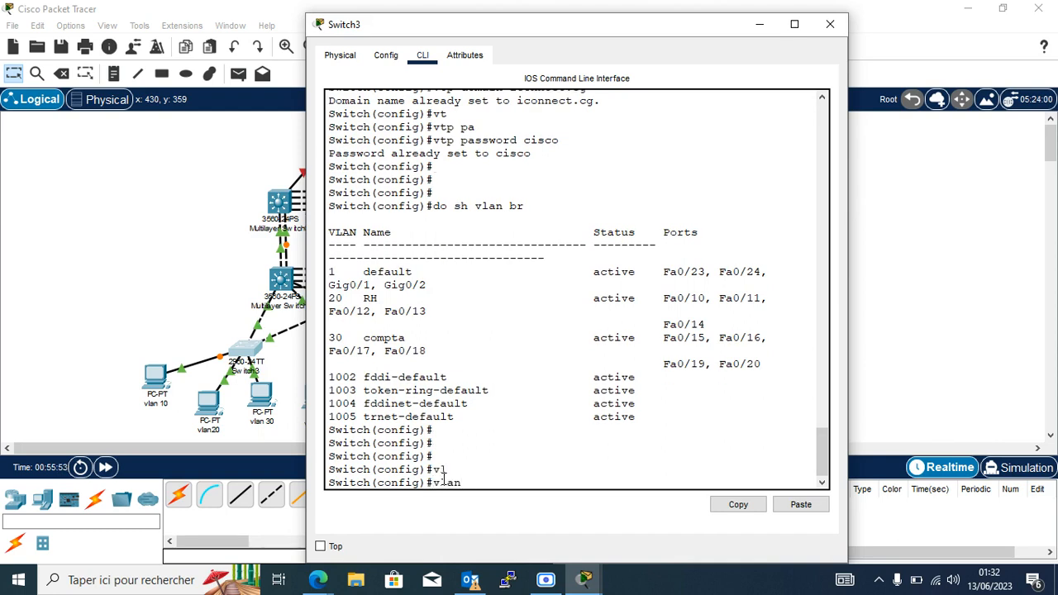
{"action": "key", "text": "Return"}
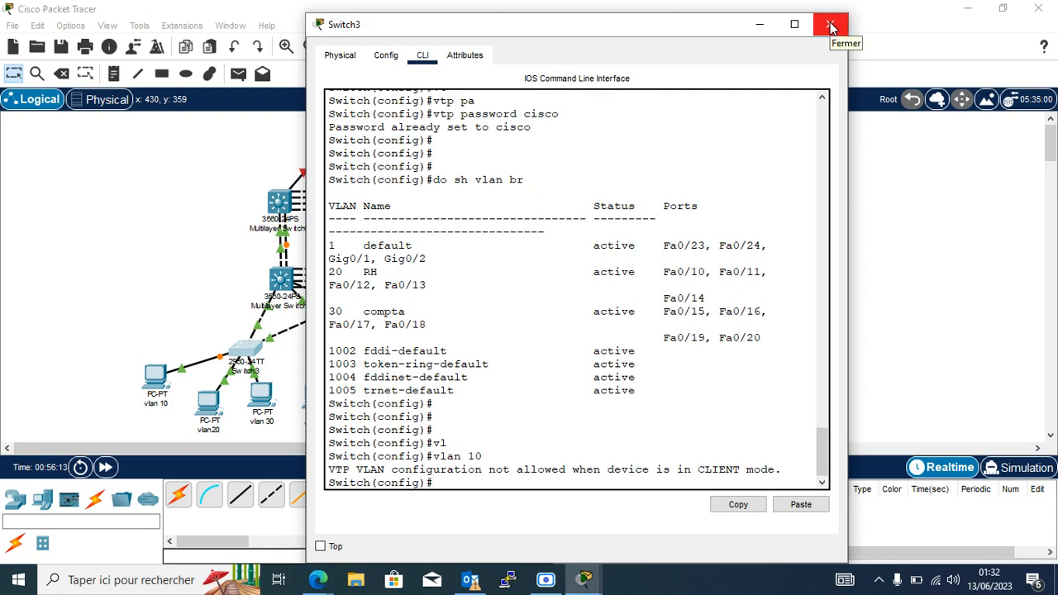
Close Switch3 and open Multilayer Switch3 (SW-D2) in global configuration mode.
{"action": "left_click", "coordinate": [760, 26]}
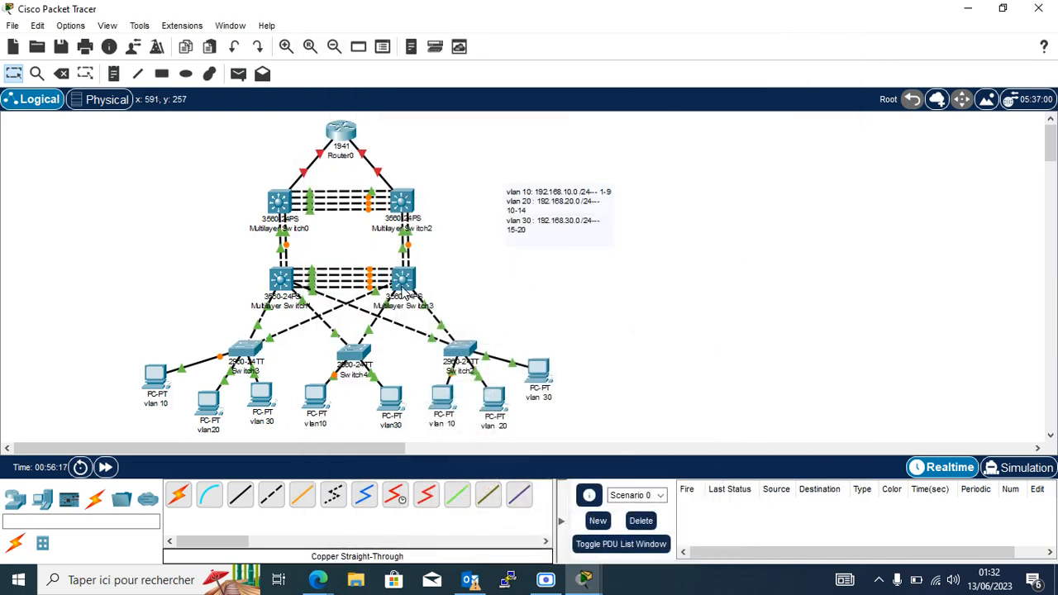
{"action": "mouse_move", "coordinate": [403, 285]}
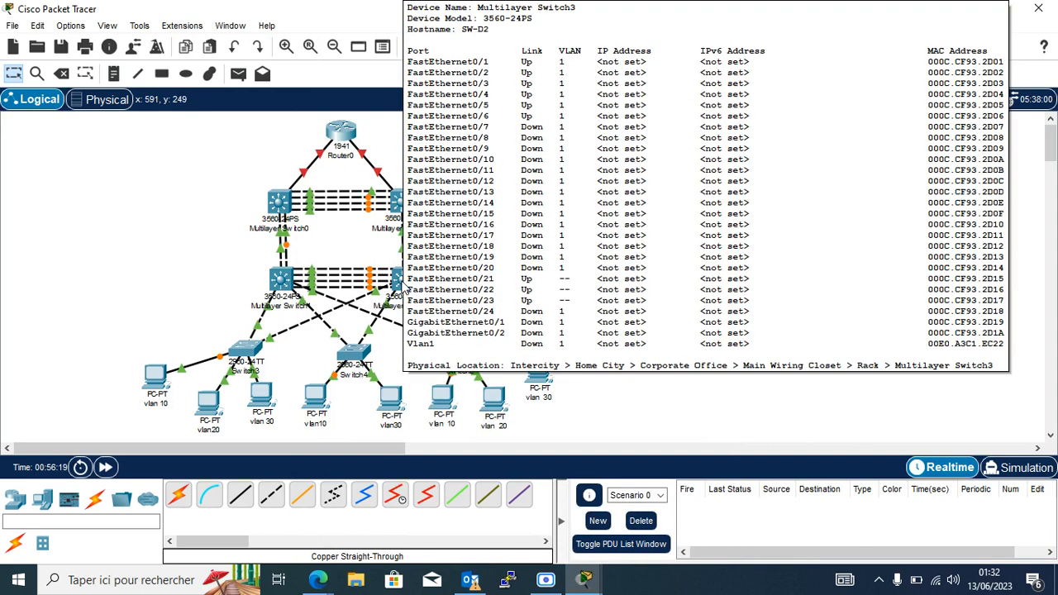
{"action": "left_click", "coordinate": [404, 285]}
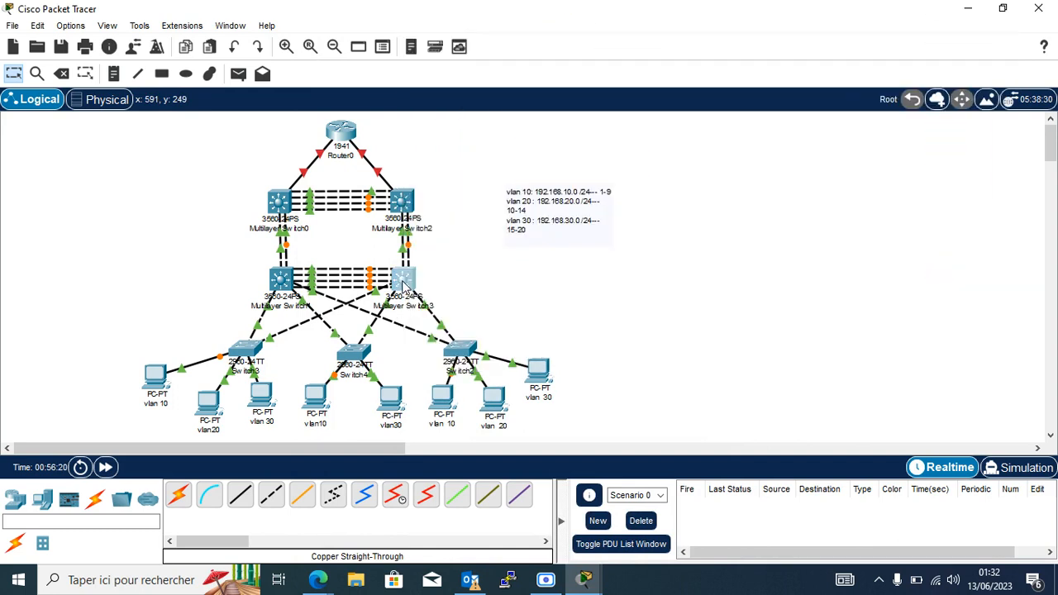
{"action": "left_click", "coordinate": [427, 468]}
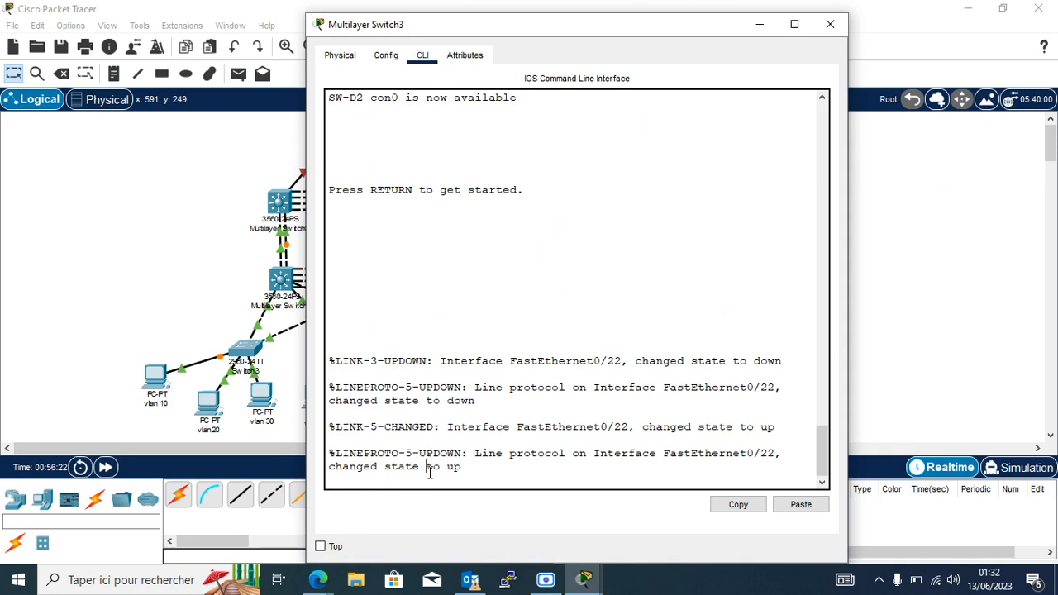
{"action": "key", "text": "Return"}
{"action": "key", "text": "Return"}
{"action": "key", "text": "Return"}
{"action": "key", "text": "Return"}
{"action": "key", "text": "Return"}
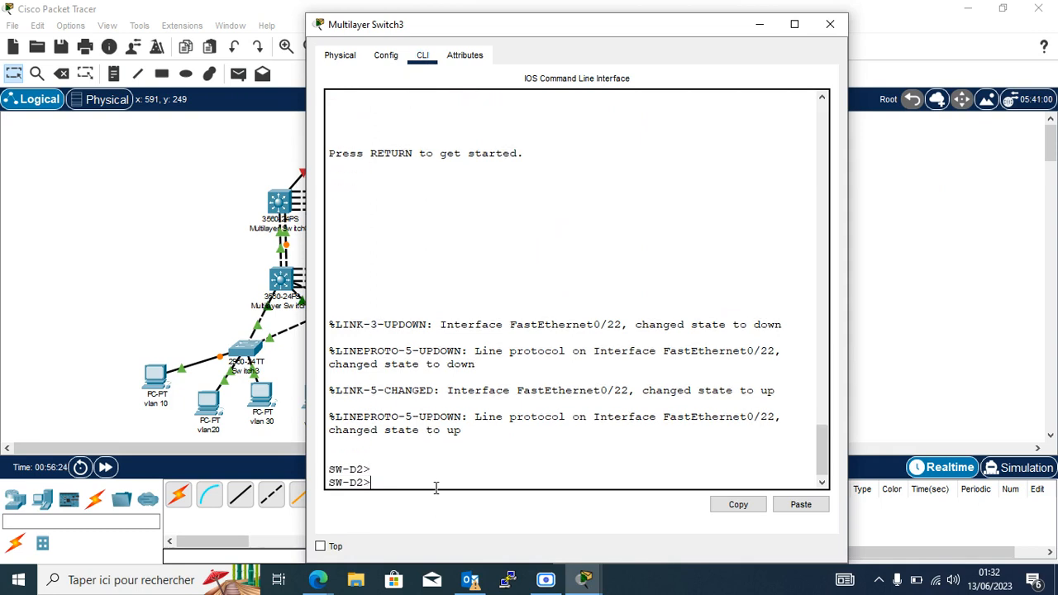
{"action": "type", "text": "en"}
{"action": "key", "text": "Return"}
{"action": "key", "text": "Return"}
{"action": "key", "text": "Return"}
{"action": "key", "text": "Return"}
{"action": "key", "text": "Return"}
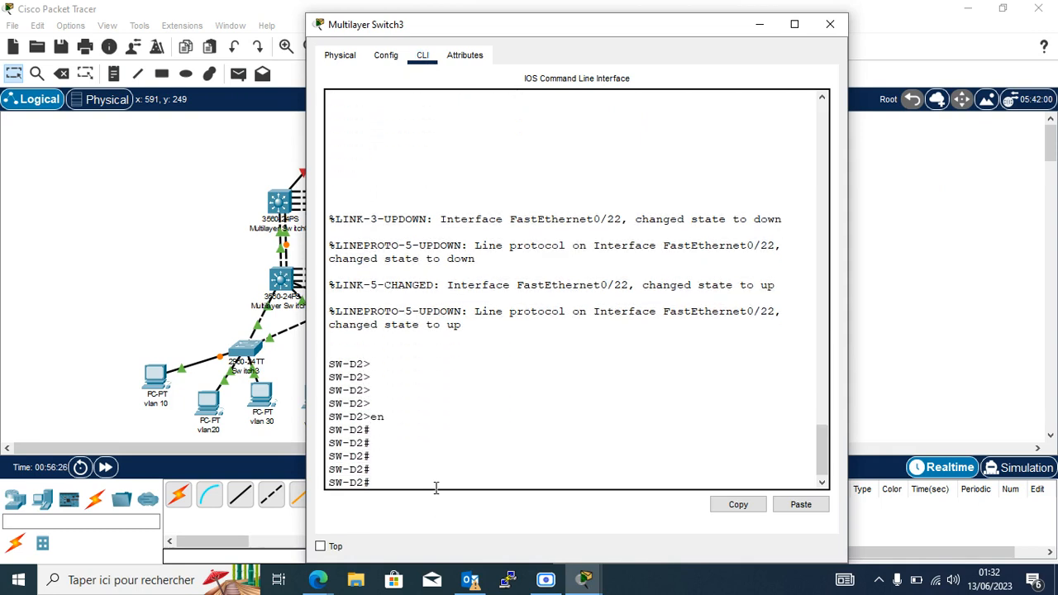
{"action": "type", "text": "conf t"}
{"action": "key", "text": "Return"}
{"action": "key", "text": "Return"}
{"action": "key", "text": "Return"}
{"action": "key", "text": "Return"}
Enter a vtp mode command on SW-D2 to confirm it stays the VTP server.
{"action": "type", "text": "no"}
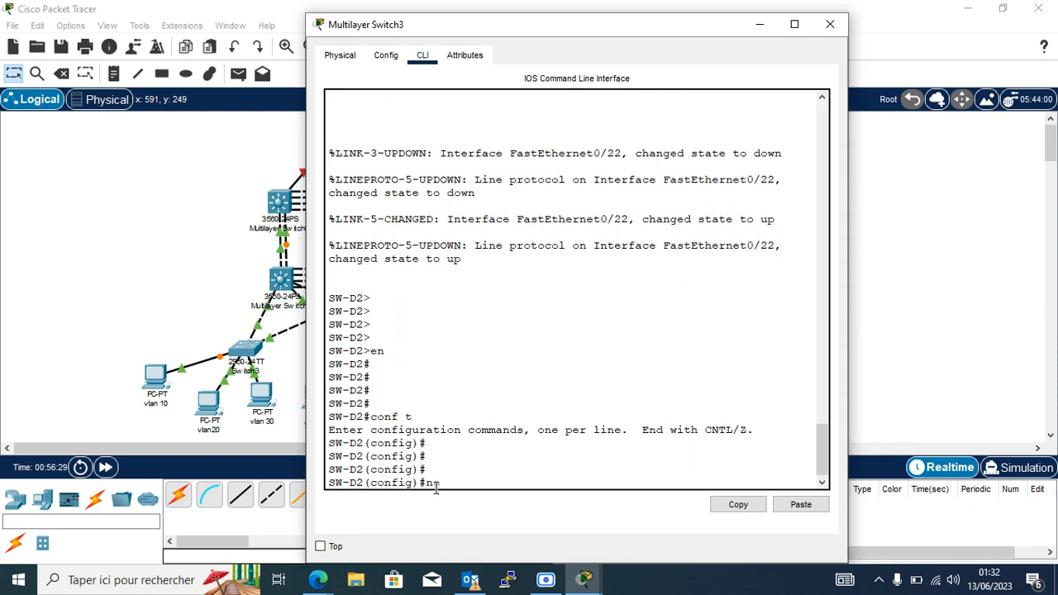
{"action": "type", "text": " v"}
{"action": "key", "text": "Tab"}
{"action": "type", "text": "t"}
{"action": "key", "text": "Tab"}
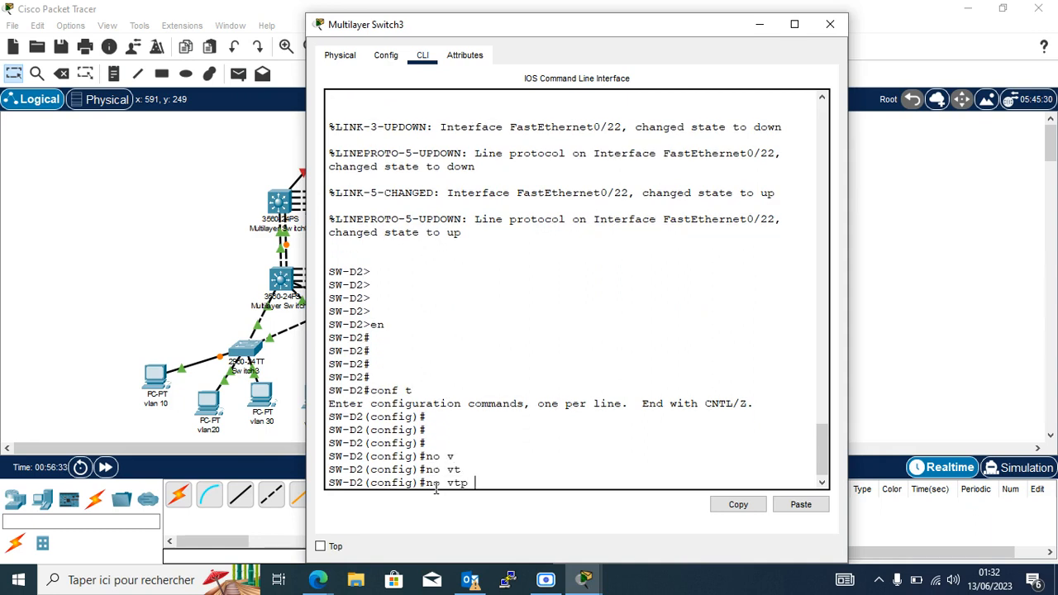
{"action": "type", "text": "se"}
{"action": "key", "text": "Tab"}
{"action": "key", "text": "BackSpace"}
{"action": "key", "text": "BackSpace"}
{"action": "type", "text": "m"}
{"action": "key", "text": "Tab"}
{"action": "type", "text": "ser"}
{"action": "key", "text": "Tab"}
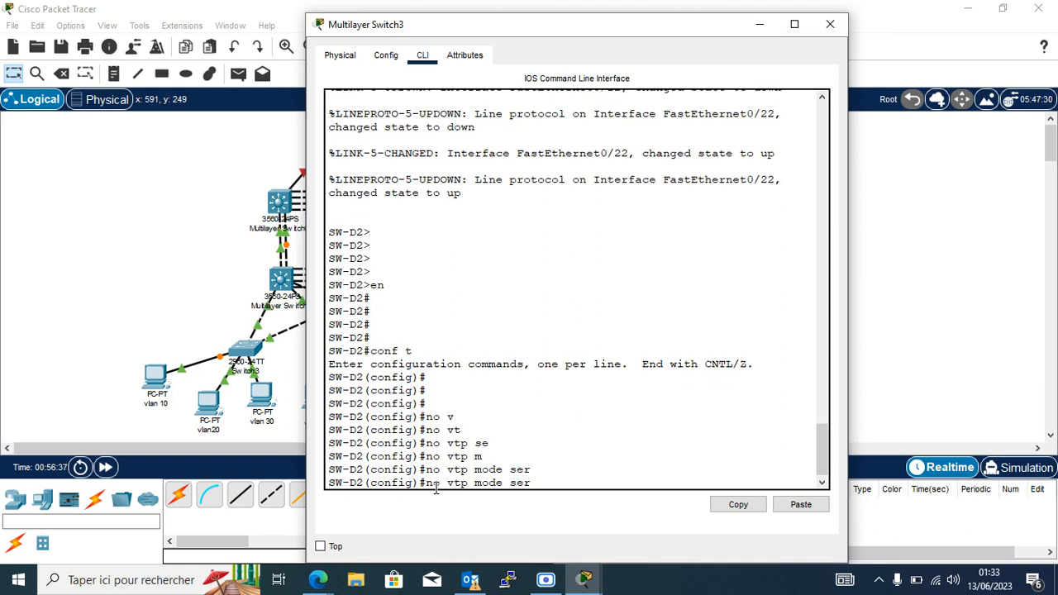
{"action": "type", "text": "v"}
{"action": "key", "text": "Tab"}
{"action": "key", "text": "BackSpace"}
{"action": "key", "text": "BackSpace"}
{"action": "key", "text": "BackSpace"}
{"action": "key", "text": "Return"}
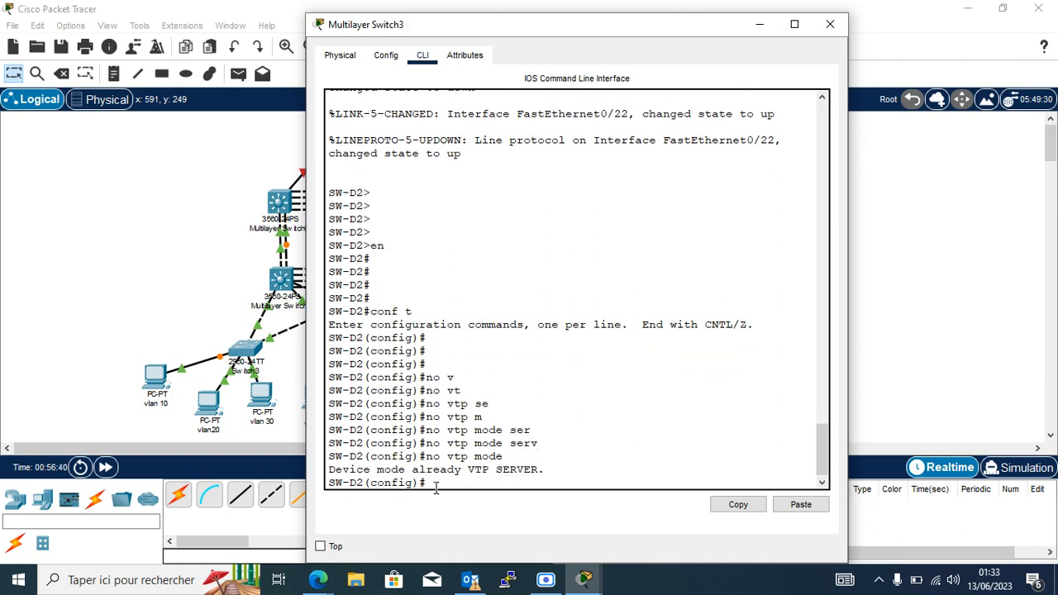
{"action": "key", "text": "Return"}
{"action": "key", "text": "Return"}
{"action": "key", "text": "Return"}
{"action": "key", "text": "Return"}
{"action": "key", "text": "Return"}
{"action": "key", "text": "Return"}
{"action": "key", "text": "Return"}
{"action": "key", "text": "Return"}
Display SW-D2's VTP status, showing server mode in domain iconnect.cg.
{"action": "type", "text": "sh"}
{"action": "key", "text": "Tab"}
{"action": "key", "text": "BackSpace"}
{"action": "key", "text": "BackSpace"}
{"action": "key", "text": "BackSpace"}
{"action": "type", "text": "do sh"}
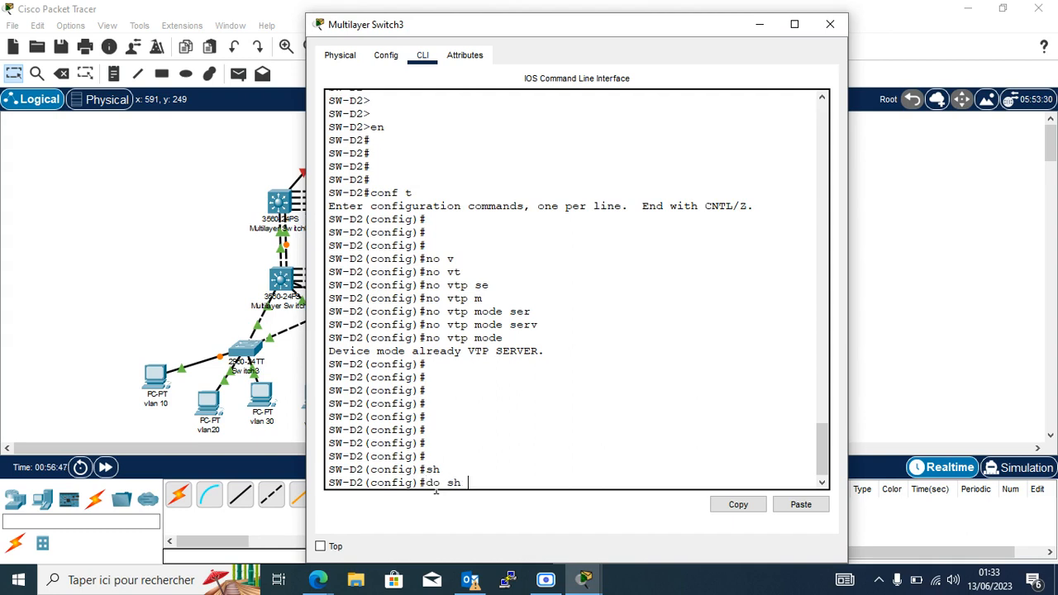
{"action": "type", "text": " vtp st"}
{"action": "key", "text": "Return"}
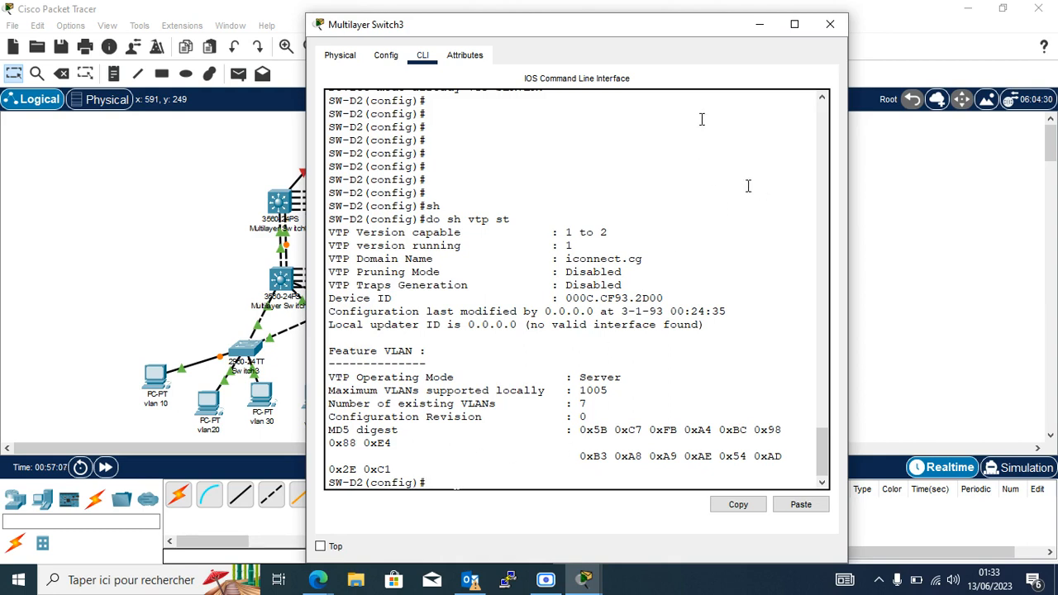
{"action": "left_click", "coordinate": [547, 581]}
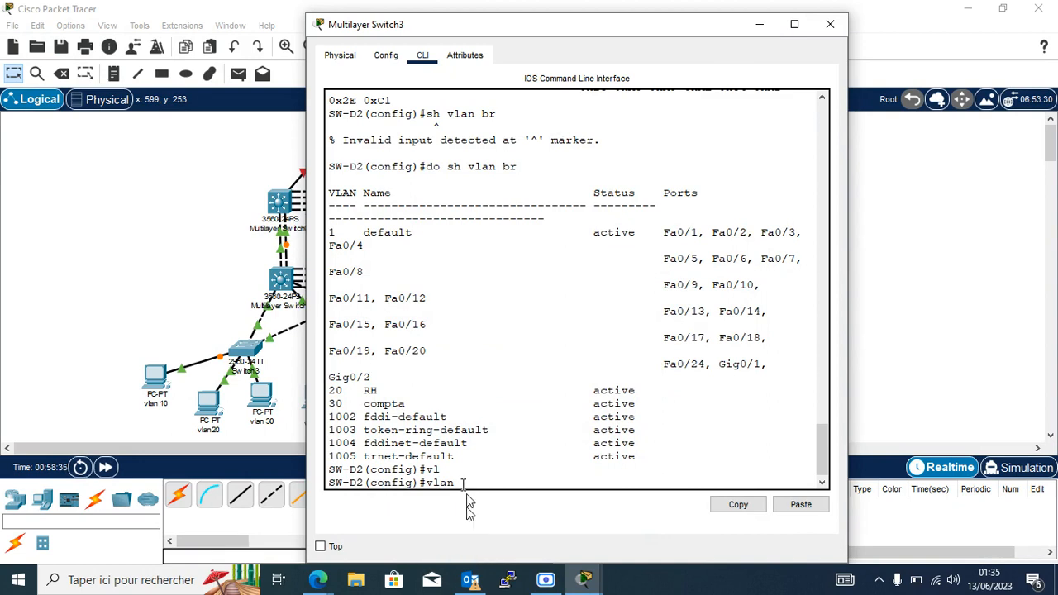
Create VLAN 10 on SW-D2, name it IT, and leave VLAN configuration mode.
{"action": "type", "text": "10"}
{"action": "key", "text": "Return"}
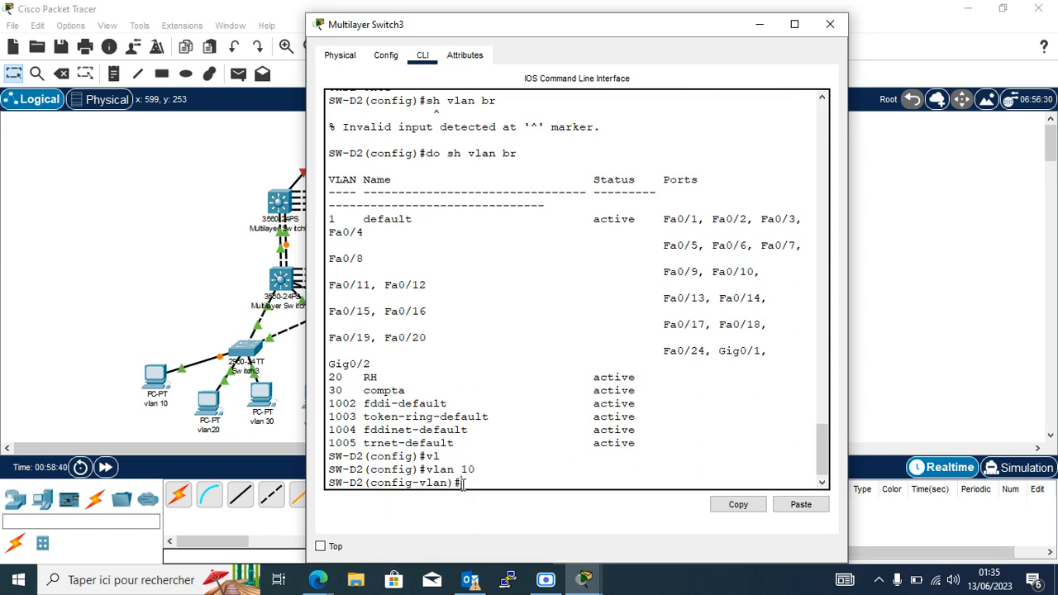
{"action": "type", "text": "na"}
{"action": "key", "text": "Tab"}
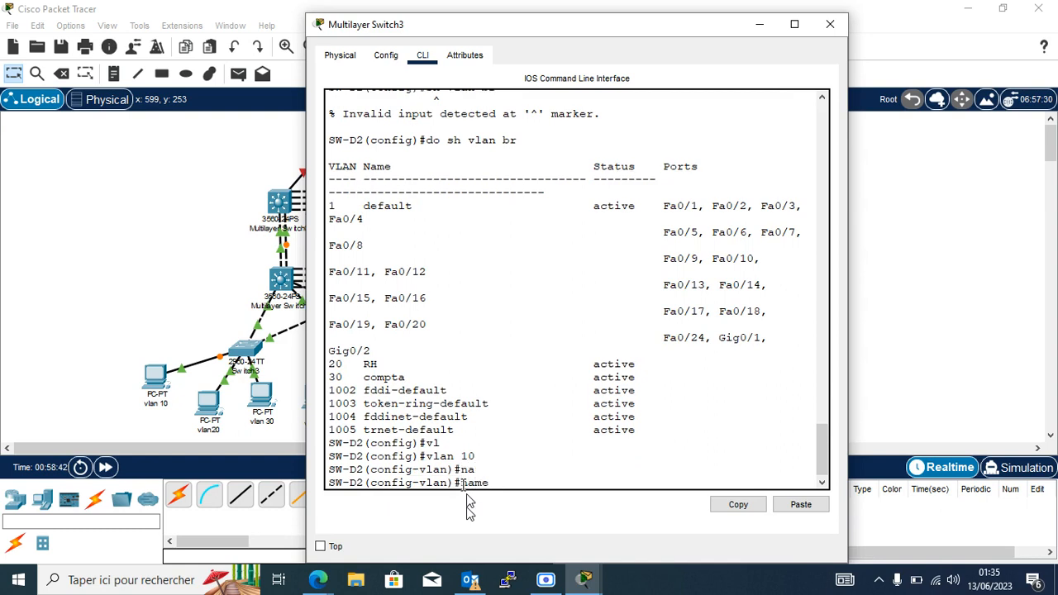
{"action": "type", "text": "IT"}
{"action": "key", "text": "Return"}
{"action": "key", "text": "Return"}
{"action": "key", "text": "Return"}
{"action": "key", "text": "Return"}
{"action": "key", "text": "Return"}
{"action": "key", "text": "Return"}
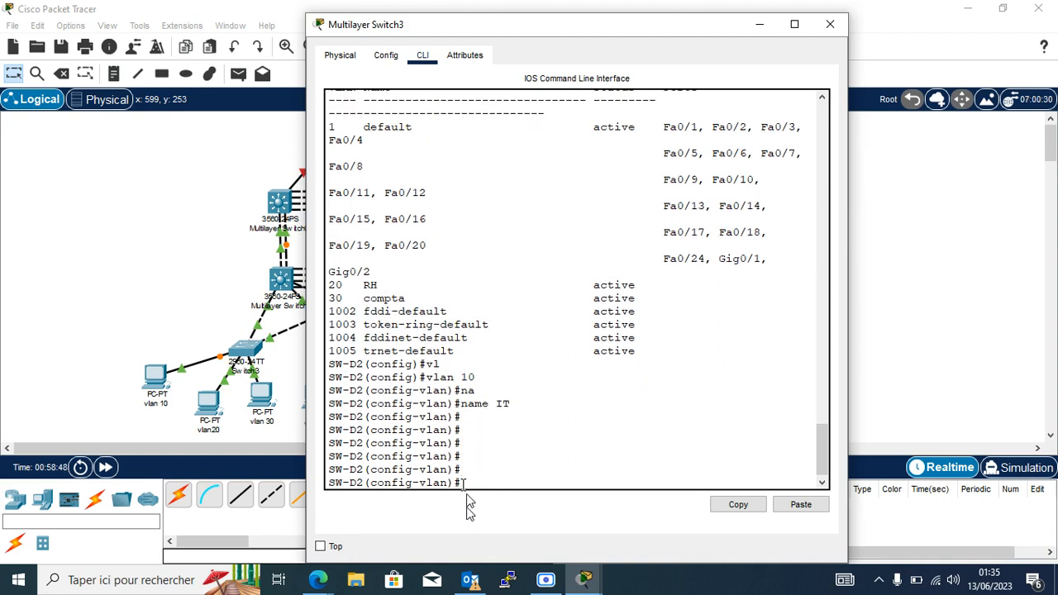
{"action": "type", "text": "vt"}
{"action": "key", "text": "Tab"}
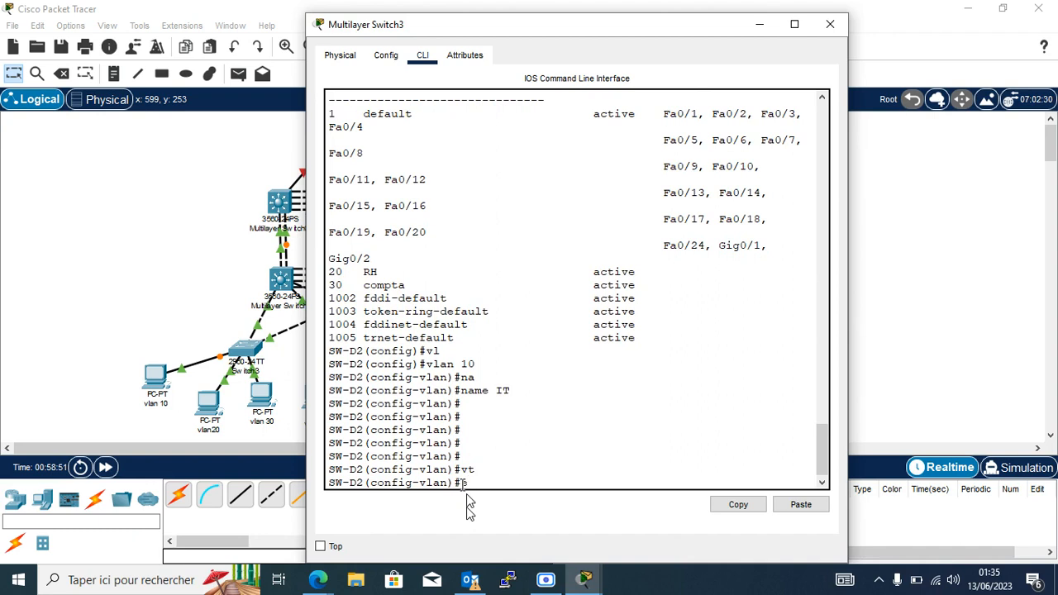
{"action": "type", "text": "exit"}
{"action": "key", "text": "Return"}
{"action": "key", "text": "Return"}
{"action": "key", "text": "Return"}
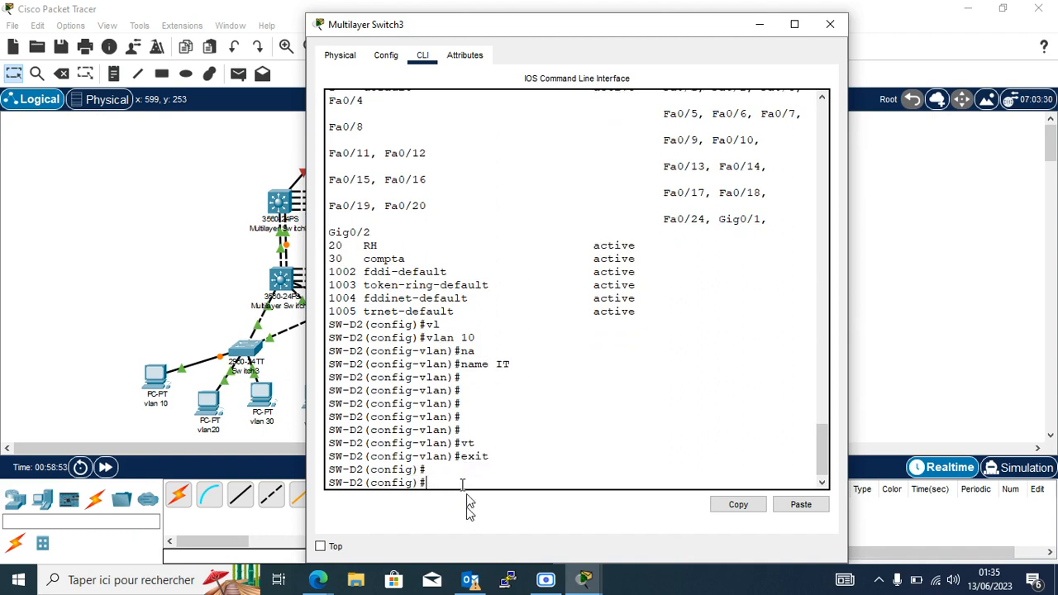
Put SW-D2 into VTP server mode.
{"action": "type", "text": "vt"}
{"action": "key", "text": "Tab"}
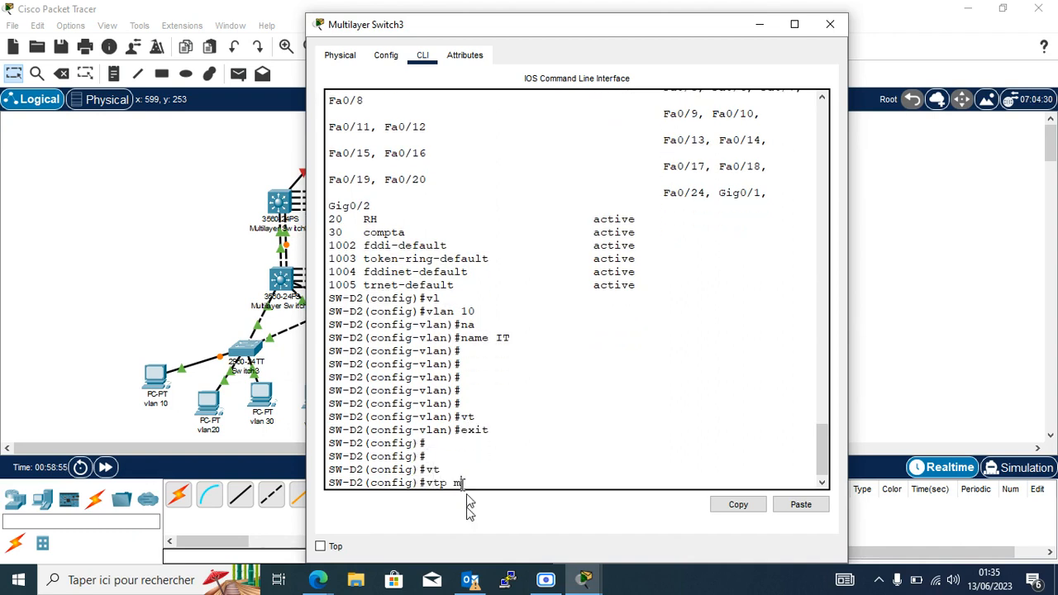
{"action": "type", "text": "m"}
{"action": "key", "text": "Tab"}
{"action": "type", "text": "se"}
{"action": "key", "text": "Tab"}
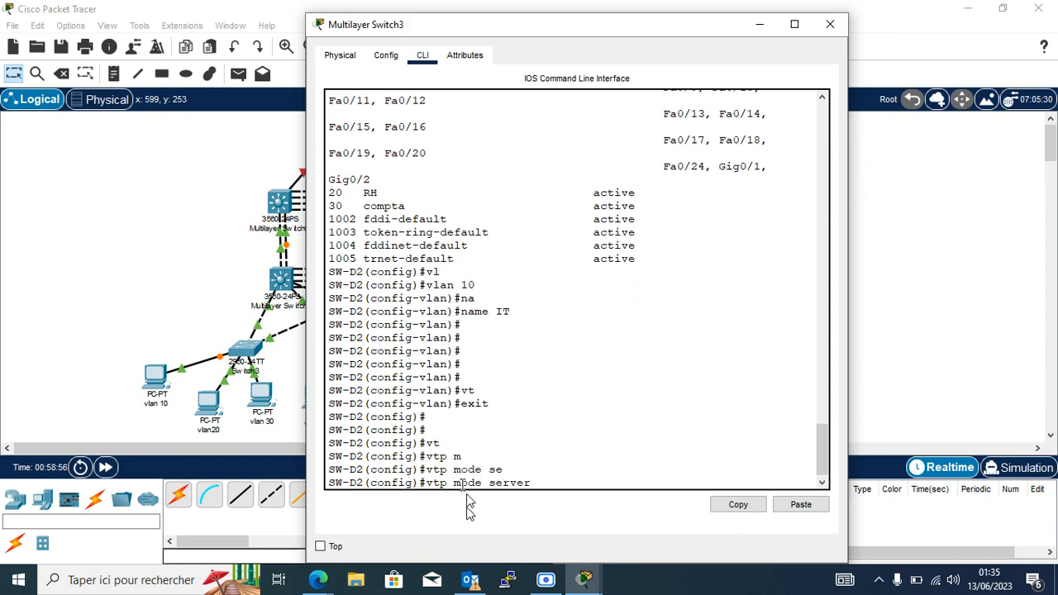
{"action": "key", "text": "Return"}
Set SW-D2's VTP domain to iconnect.cg.
{"action": "key", "text": "Tab"}
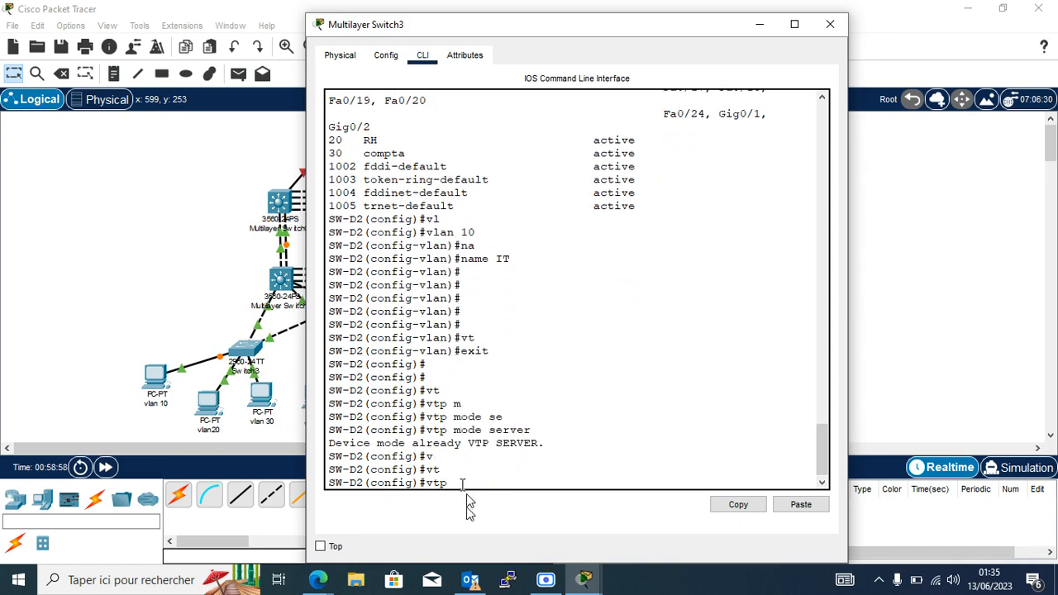
{"action": "type", "text": "m"}
{"action": "key", "text": "Tab"}
{"action": "type", "text": "ode"}
{"action": "key", "text": "BackSpace"}
{"action": "key", "text": "BackSpace"}
{"action": "key", "text": "BackSpace"}
{"action": "key", "text": "BackSpace"}
{"action": "type", "text": "d"}
{"action": "key", "text": "Tab"}
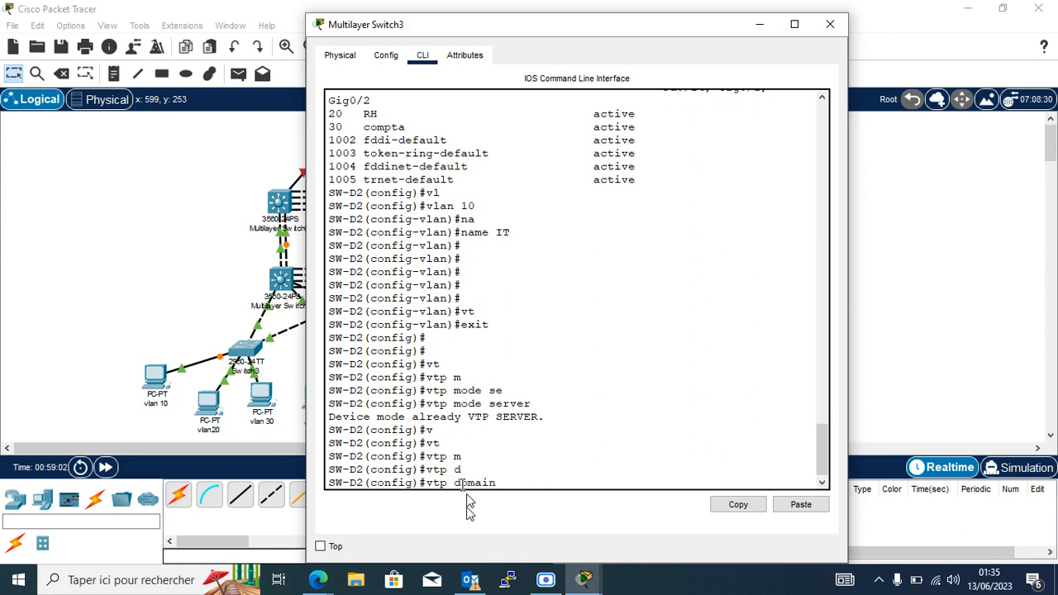
{"action": "type", "text": "iconnect.cg"}
{"action": "key", "text": "Return"}
Set the VTP password on SW-D2 and return to the topology.
{"action": "type", "text": "v"}
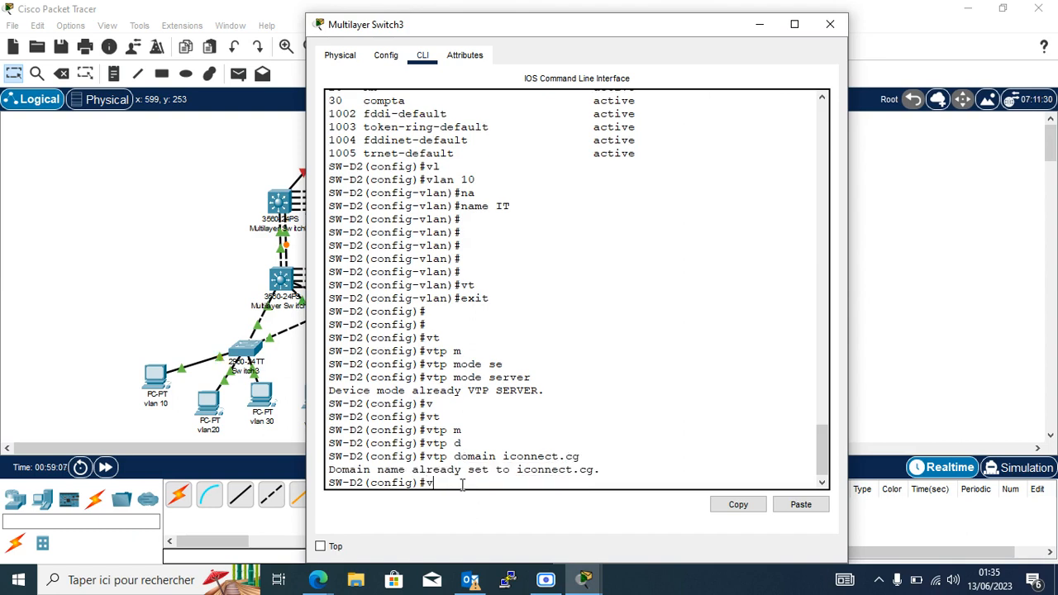
{"action": "type", "text": "tr"}
{"action": "key", "text": "Tab"}
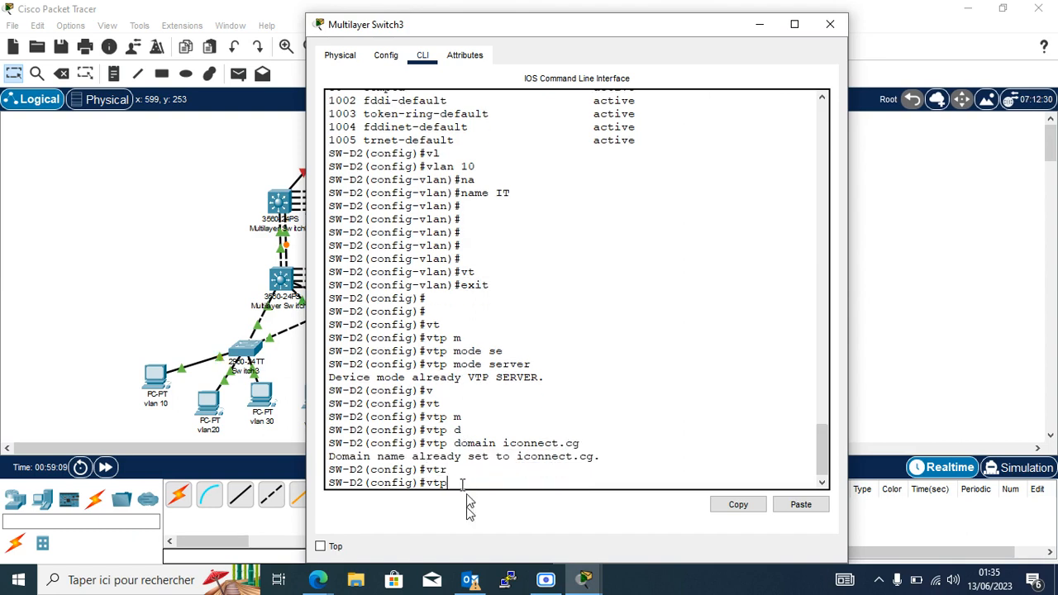
{"action": "key", "text": "Tab"}
{"action": "type", "text": "pa"}
{"action": "key", "text": "Tab"}
{"action": "type", "text": "cisco"}
{"action": "key", "text": "Return"}
{"action": "key", "text": "Return"}
{"action": "key", "text": "Return"}
{"action": "key", "text": "Return"}
{"action": "key", "text": "Return"}
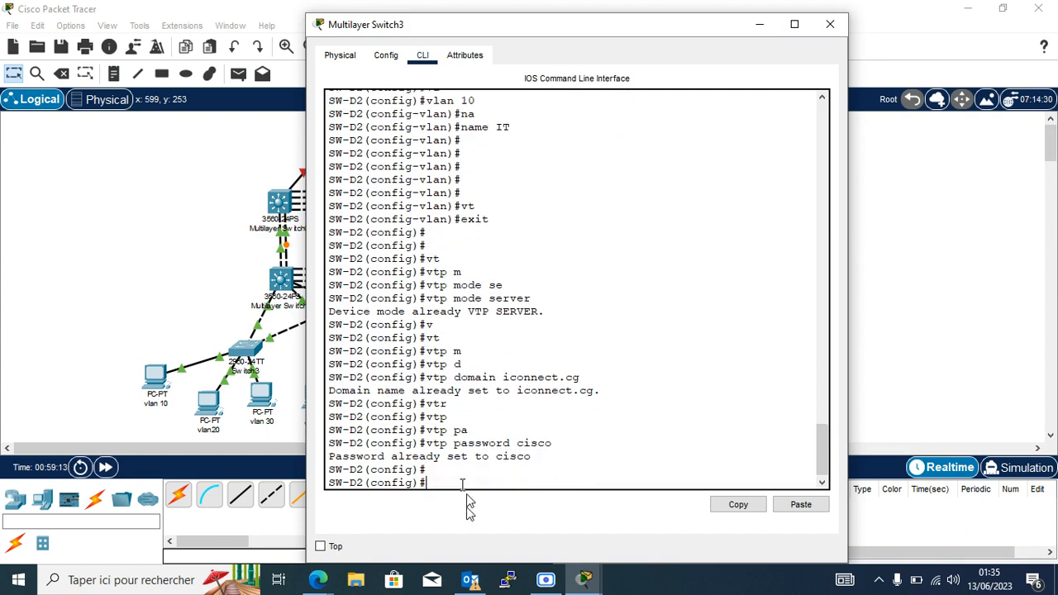
{"action": "left_click", "coordinate": [190, 291]}
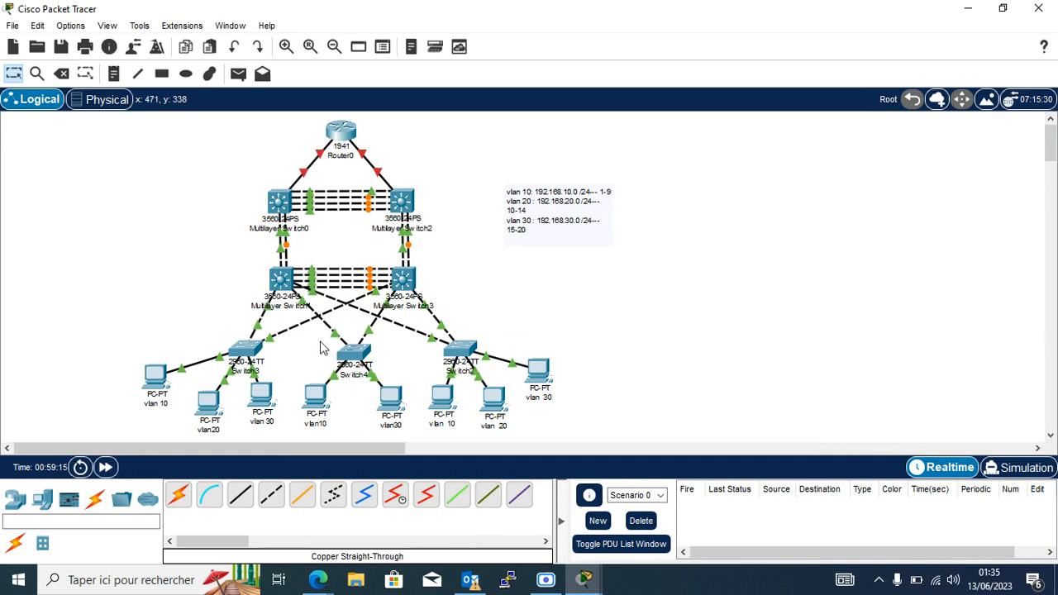
Check Switch4's show vlan brief output for the IT, RH and compta VLANs.
{"action": "left_click", "coordinate": [353, 354]}
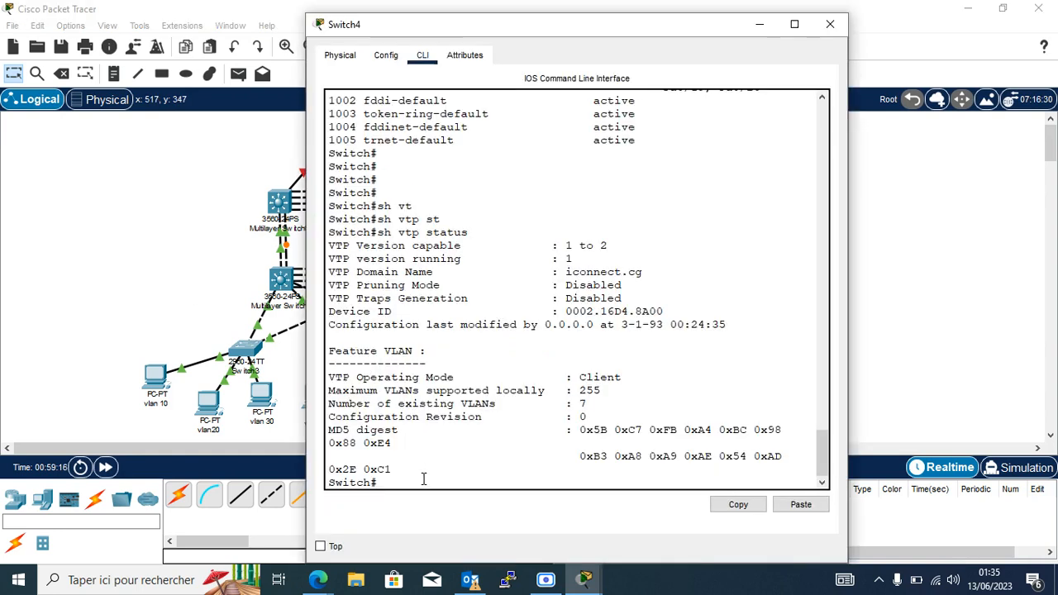
{"action": "type", "text": "sh"}
{"action": "key", "text": "Tab"}
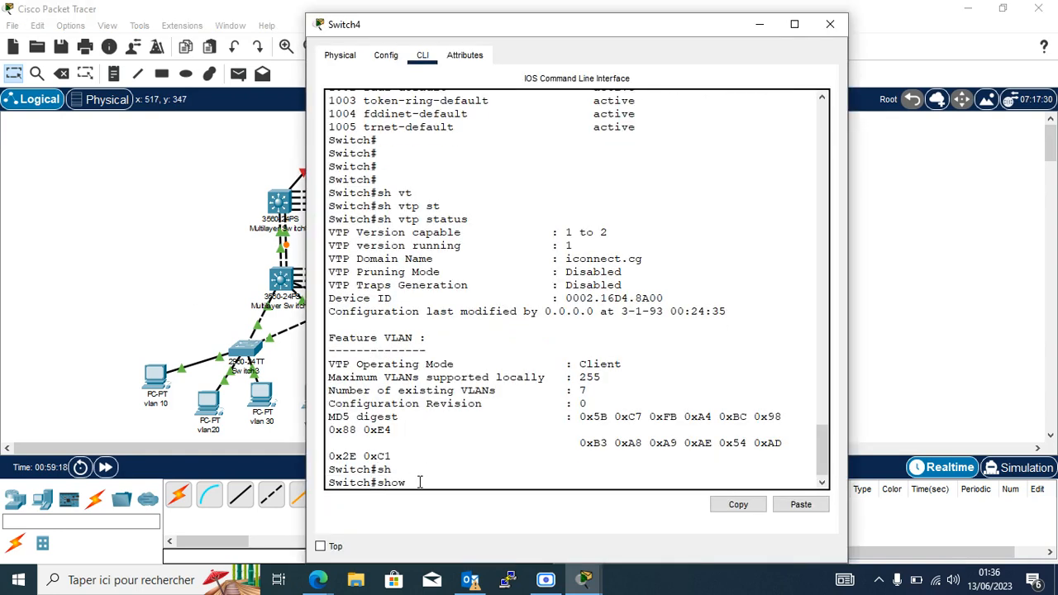
{"action": "type", "text": "vl"}
{"action": "key", "text": "Tab"}
{"action": "type", "text": "br"}
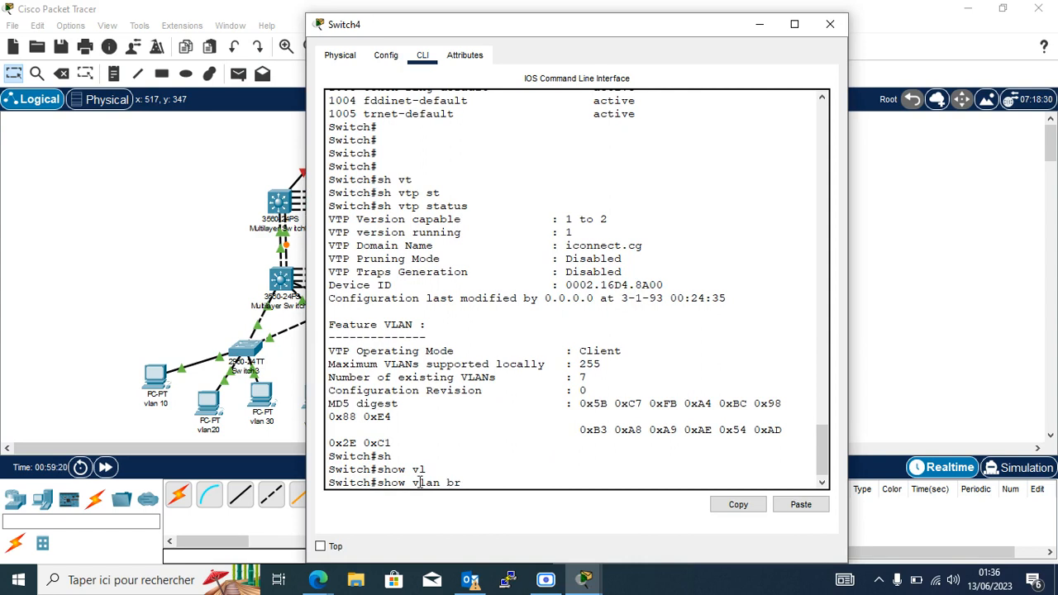
{"action": "key", "text": "Return"}
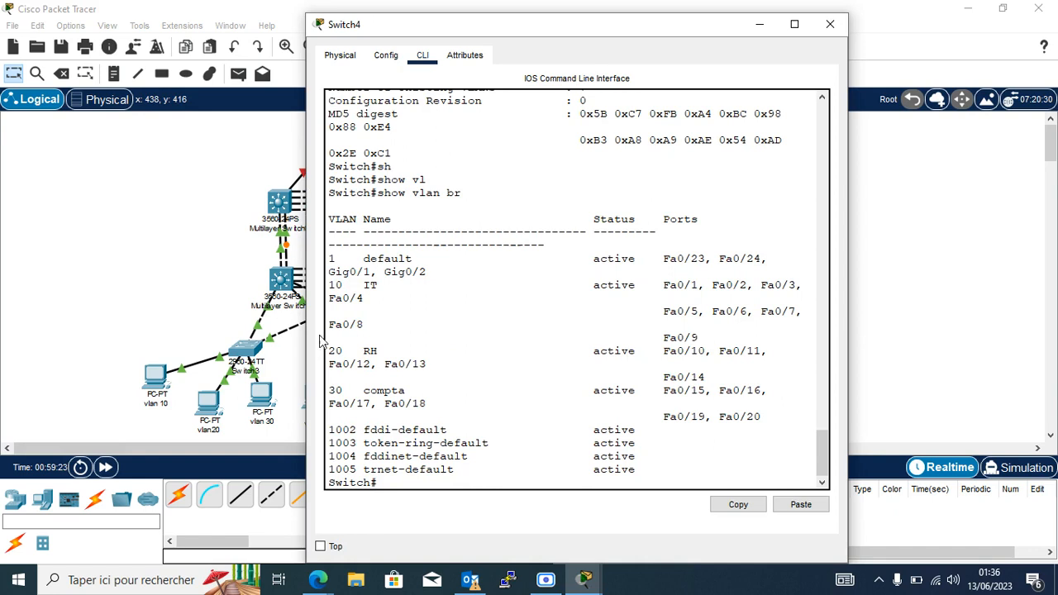
{"action": "left_click_drag", "start_coordinate": [330, 281], "coordinate": [769, 389]}
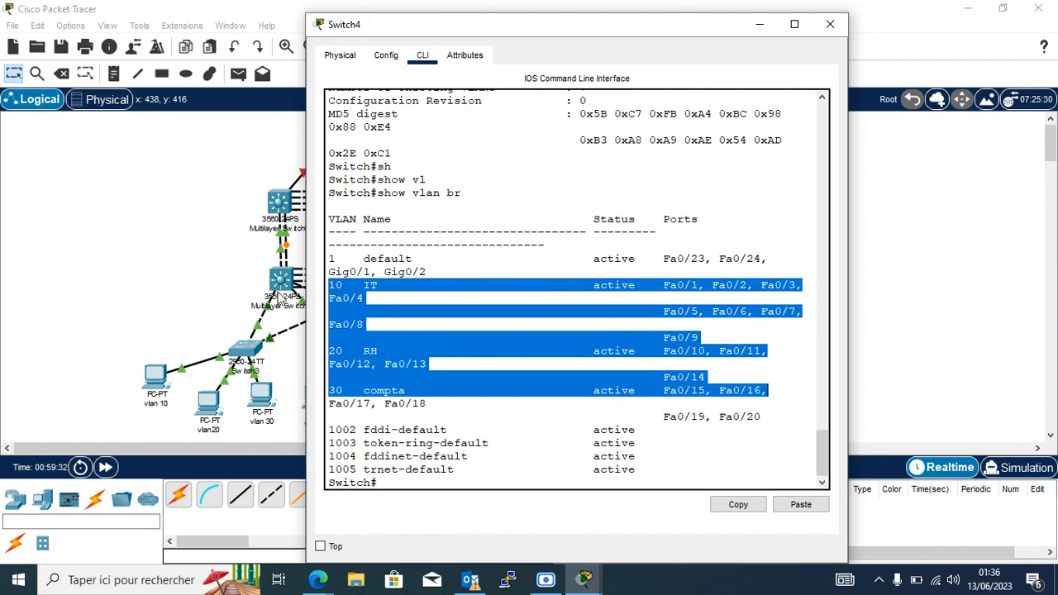
{"action": "left_click", "coordinate": [211, 296]}
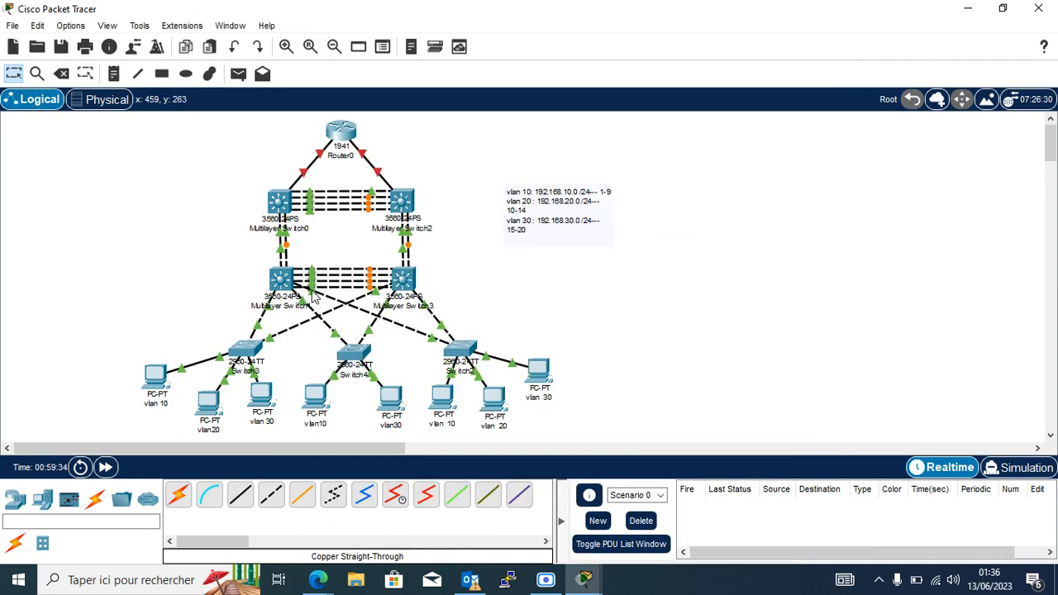
Run show vlan brief on Switch2, then do sh vlan br on Switch3.
{"action": "left_click", "coordinate": [461, 352]}
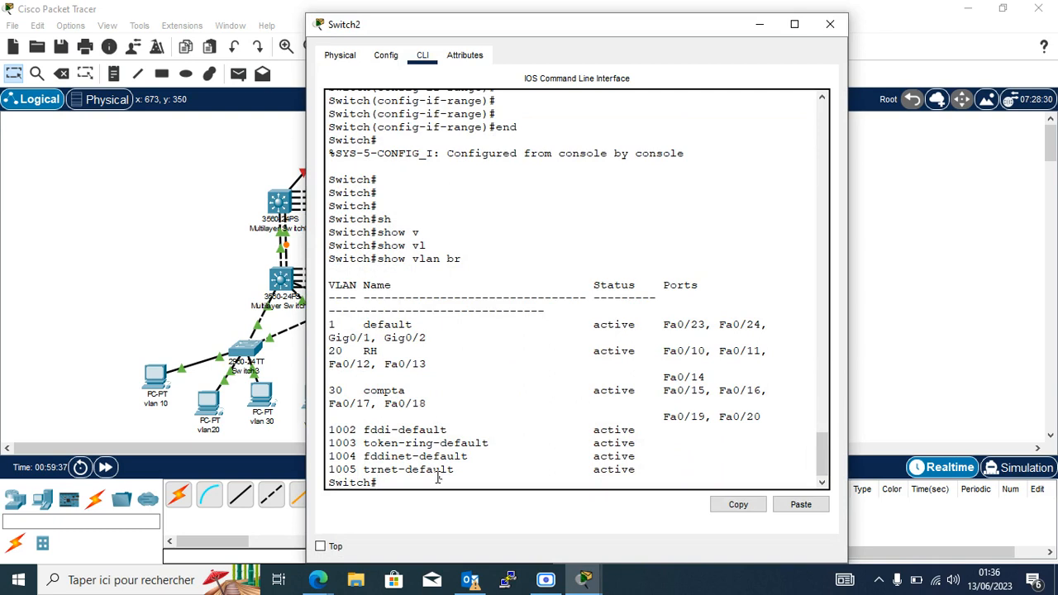
{"action": "key", "text": "Return"}
{"action": "key", "text": "Return"}
{"action": "key", "text": "Return"}
{"action": "key", "text": "Return"}
{"action": "key", "text": "Up"}
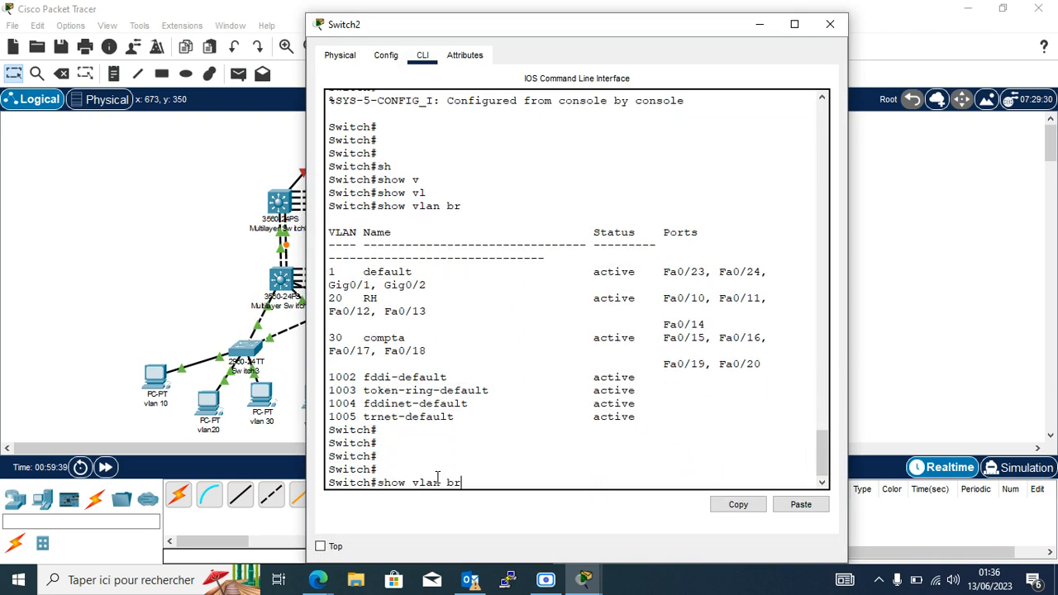
{"action": "key", "text": "Return"}
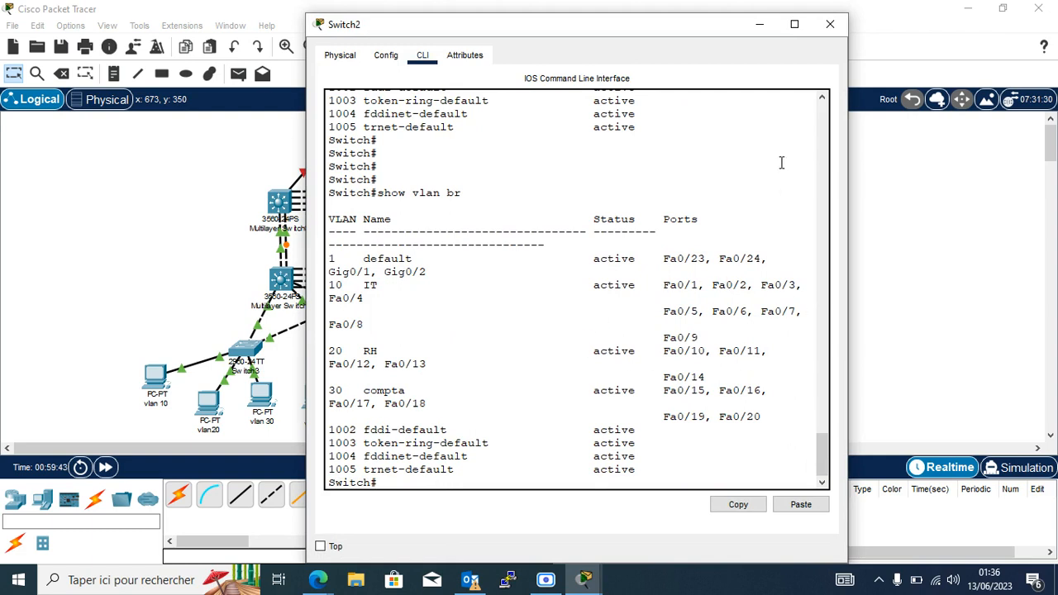
{"action": "left_click", "coordinate": [830, 24]}
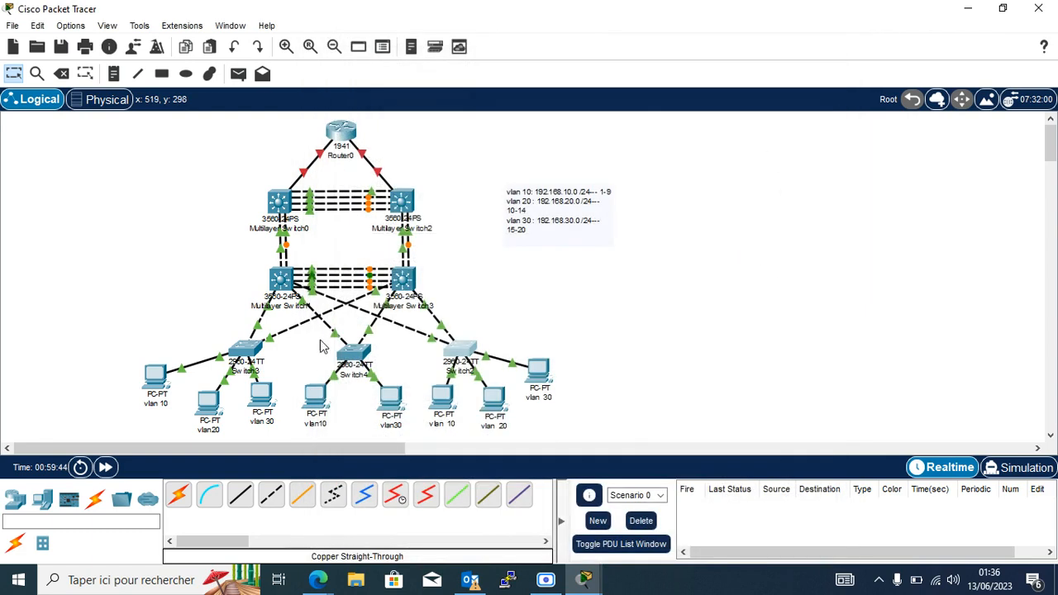
{"action": "left_click", "coordinate": [243, 354]}
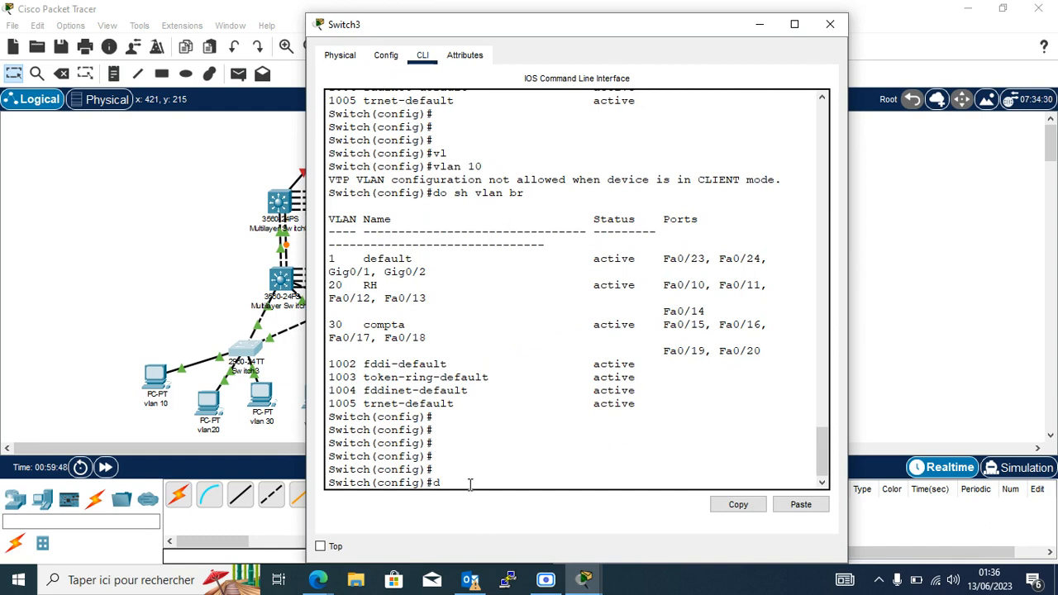
{"action": "type", "text": "do sh vlan br"}
{"action": "key", "text": "Return"}
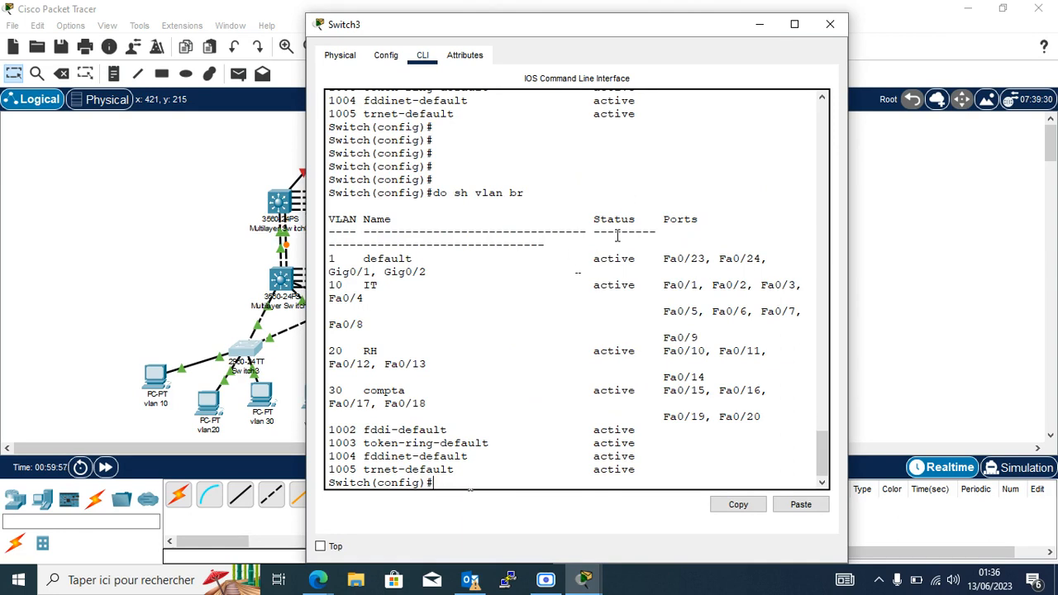
Close the Switch3 console and inspect the multilayer switches in the campus topology.
{"action": "left_click", "coordinate": [832, 26]}
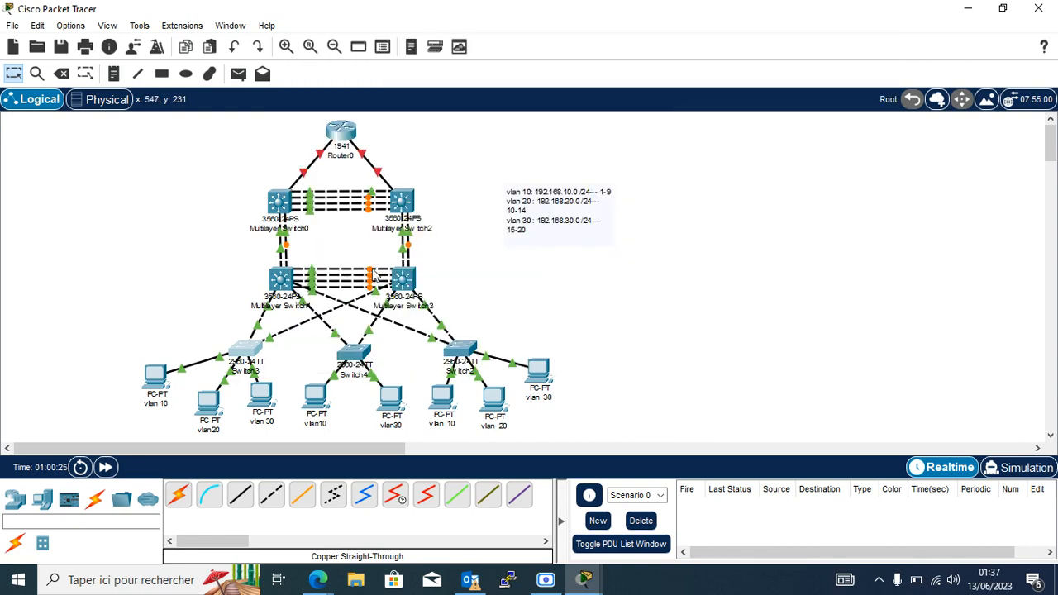
{"action": "mouse_move", "coordinate": [406, 282]}
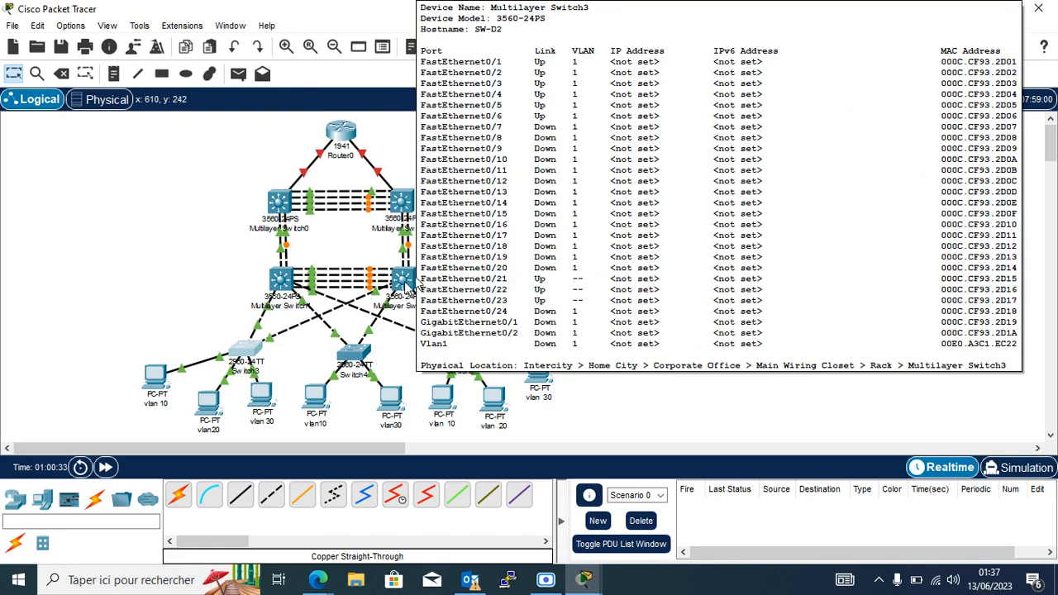
{"action": "mouse_move", "coordinate": [281, 296]}
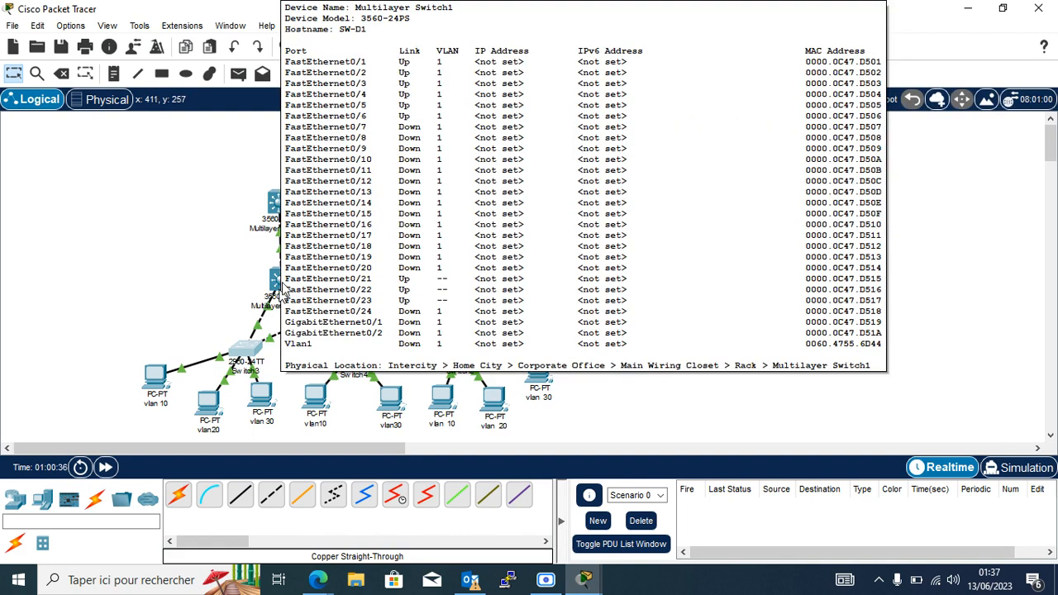
Open SW-D1's CLI and enter global configuration mode with conf t.
{"action": "left_click", "coordinate": [281, 285]}
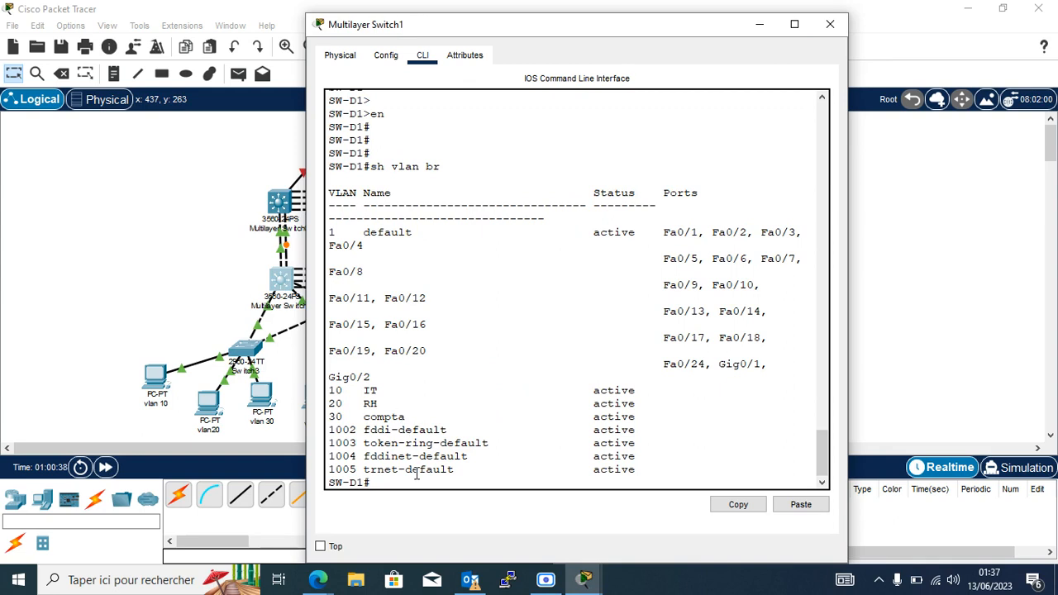
{"action": "type", "text": "conf t"}
{"action": "key", "text": "Return"}
{"action": "key", "text": "Return"}
{"action": "key", "text": "Return"}
{"action": "key", "text": "Return"}
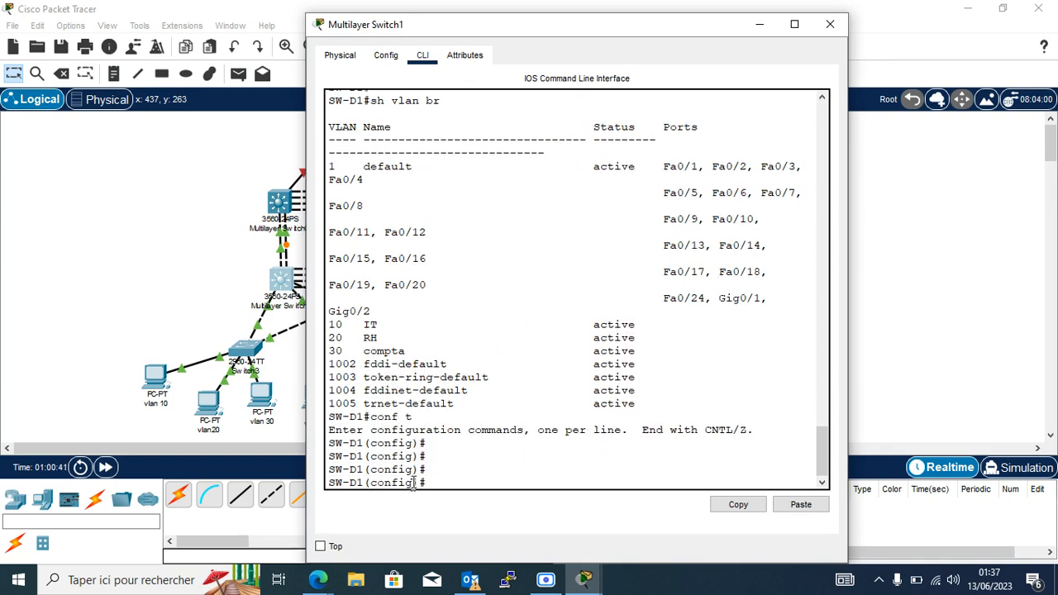
Add the line 'int vlan 10: 192.168.10.1' to the VLAN addressing note.
{"action": "left_click", "coordinate": [760, 24]}
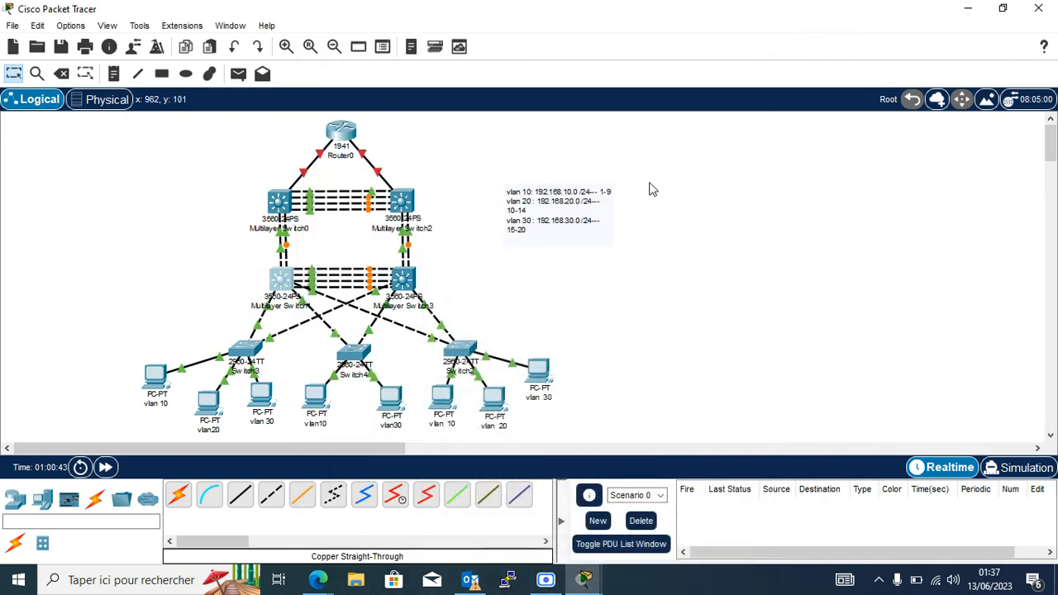
{"action": "double_click", "coordinate": [577, 192]}
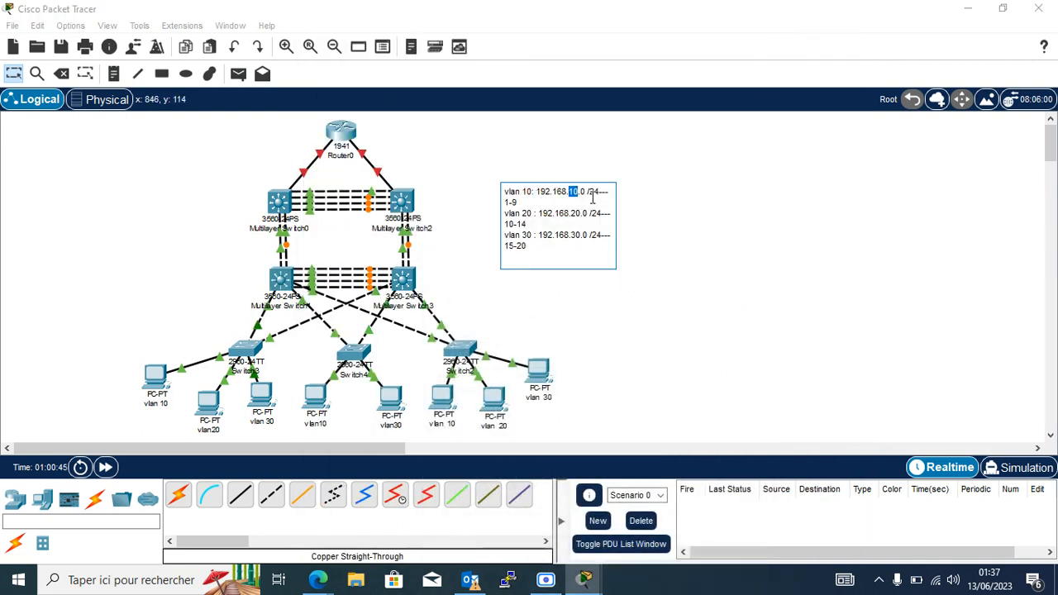
{"action": "left_click", "coordinate": [533, 204]}
{"action": "key", "text": "Return"}
{"action": "key", "text": "Return"}
{"action": "type", "text": "int"}
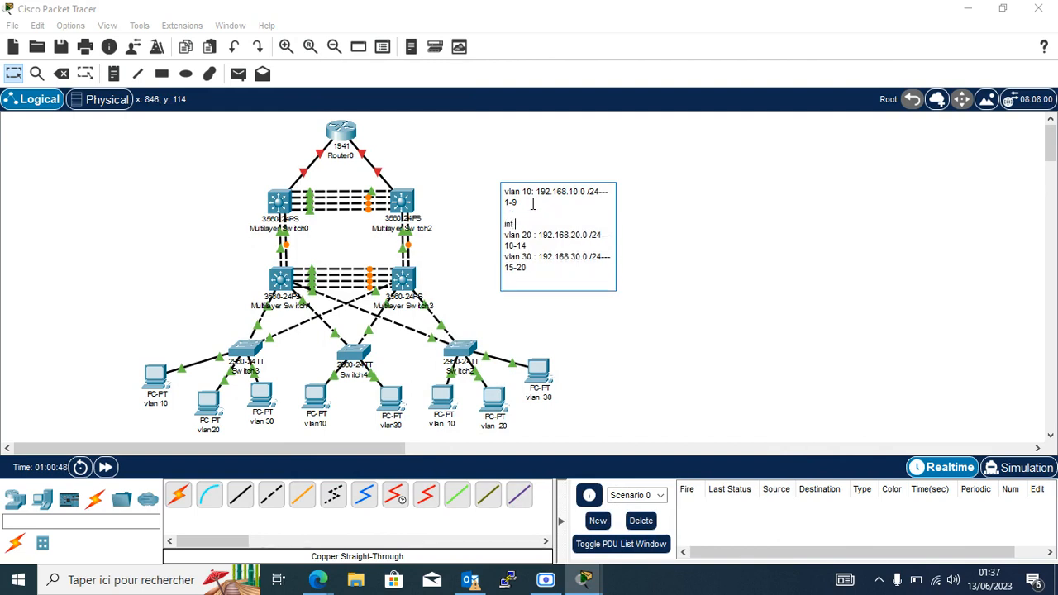
{"action": "type", "text": " vlan 10: 1982"}
{"action": "key", "text": "Return"}
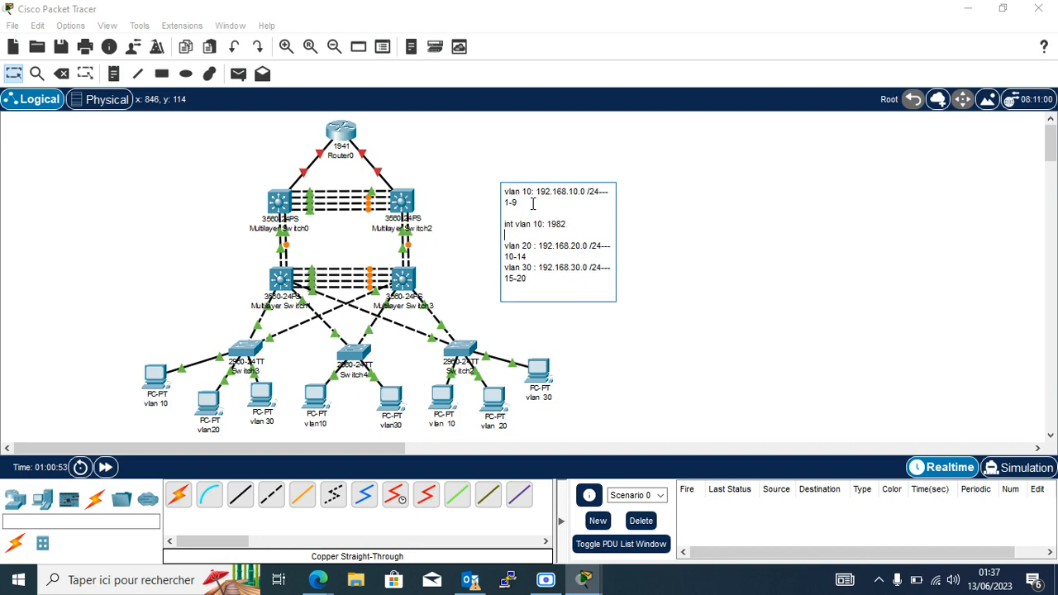
{"action": "key", "text": "BackSpace"}
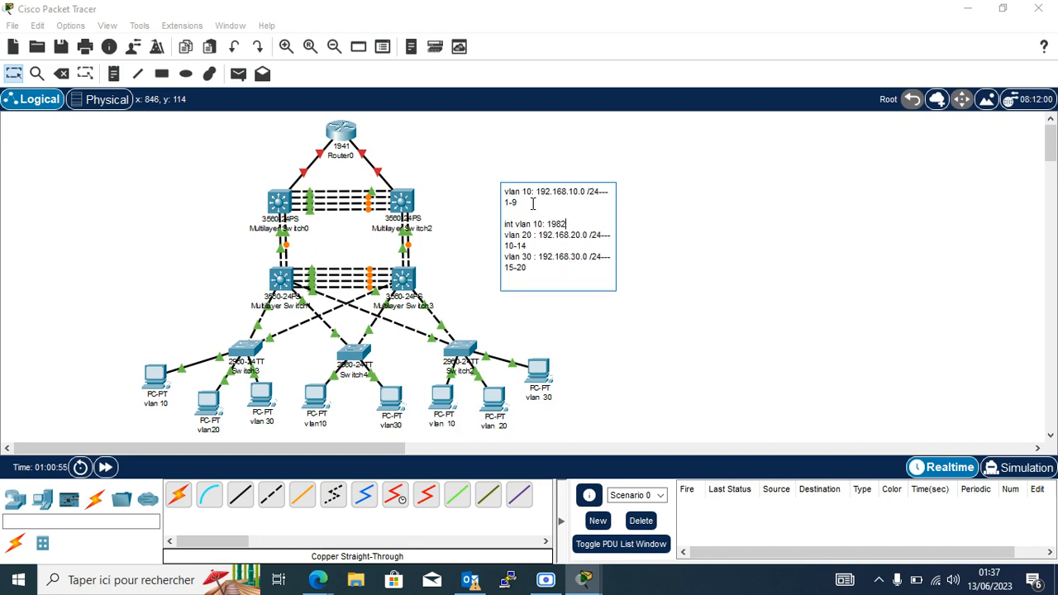
{"action": "type", "text": "2.168.10."}
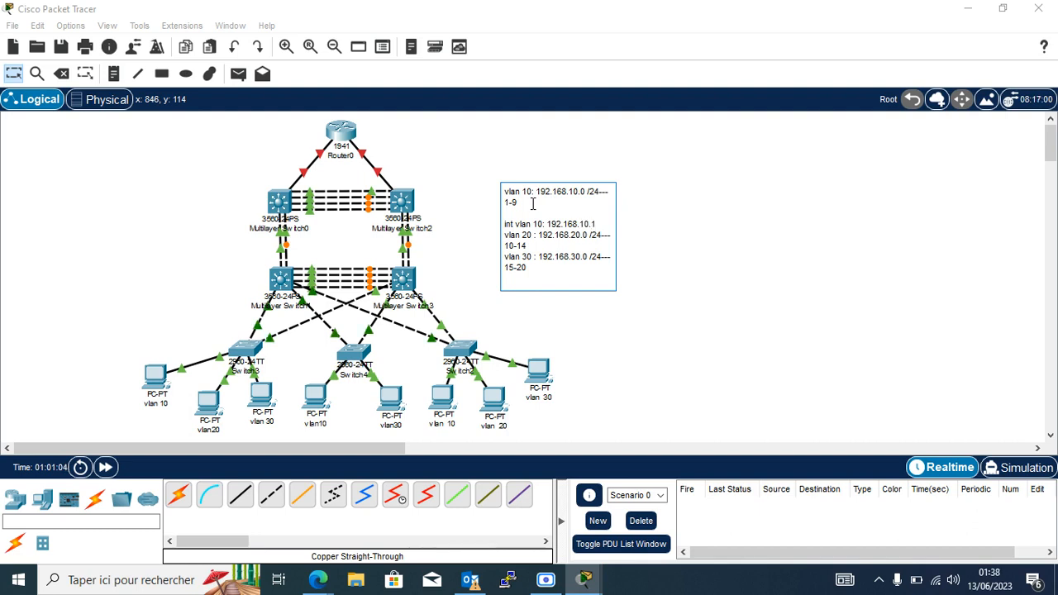
{"action": "type", "text": "1"}
{"action": "key", "text": "Return"}
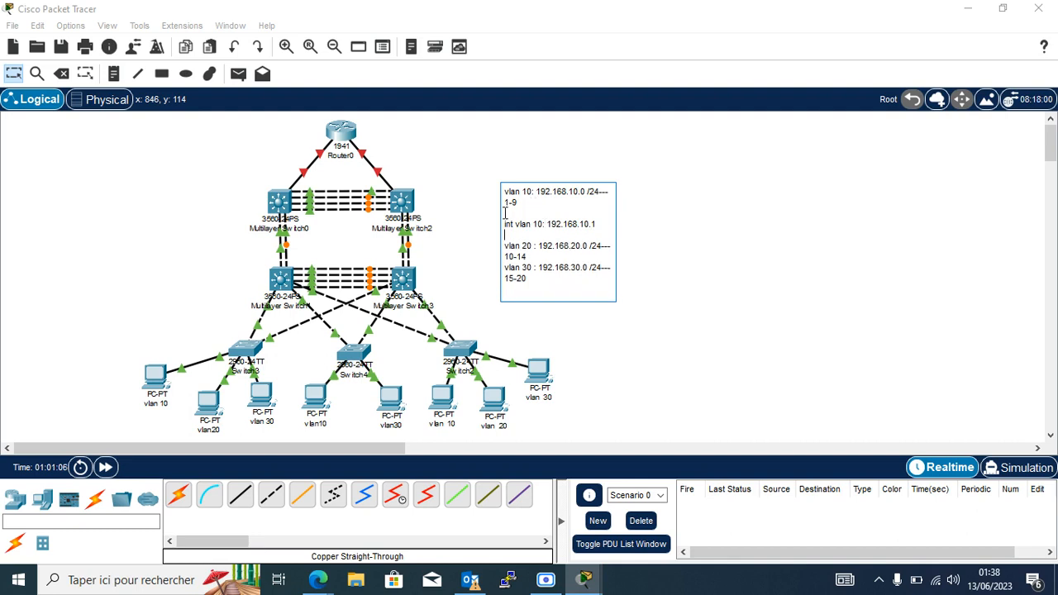
Copy that line under the VLAN 20 range as 'int vlan 20: 192.168.20.1'.
{"action": "left_click_drag", "start_coordinate": [506, 223], "coordinate": [597, 224]}
{"action": "key", "text": "ctrl+c"}
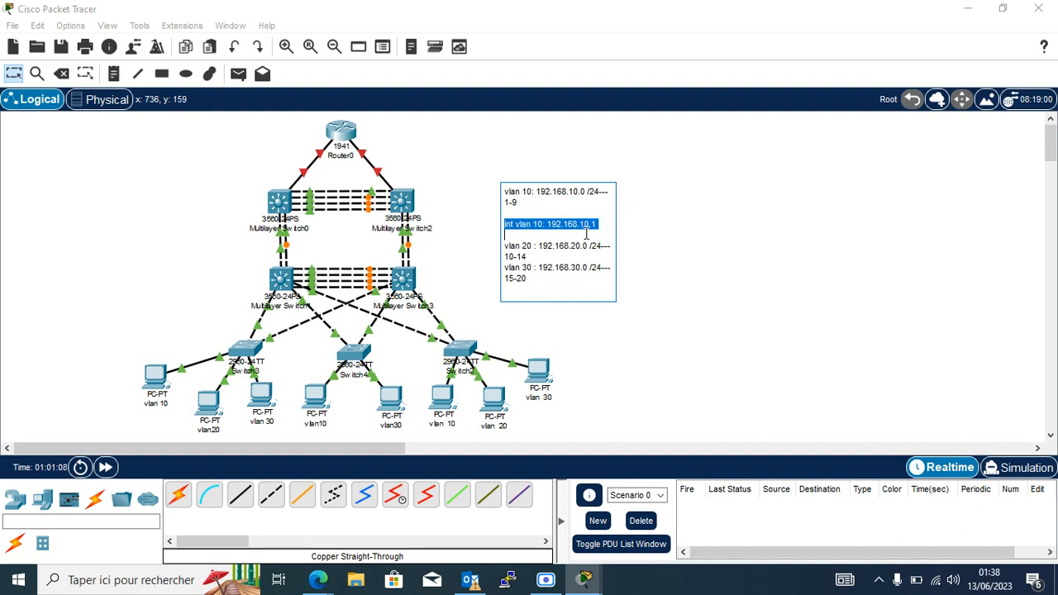
{"action": "left_click", "coordinate": [542, 256]}
{"action": "key", "text": "Return"}
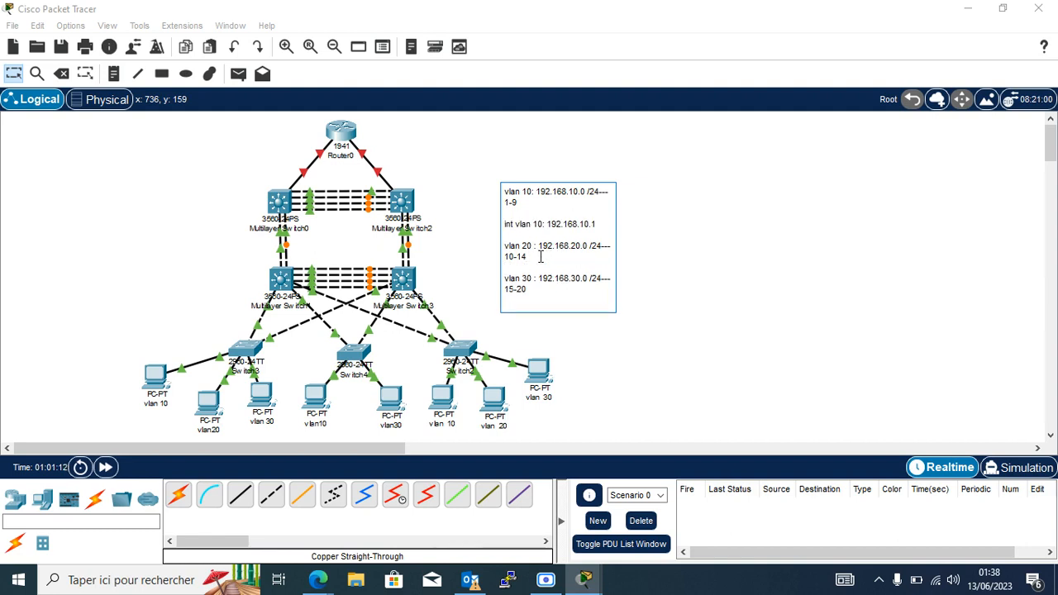
{"action": "key", "text": "ctrl+v"}
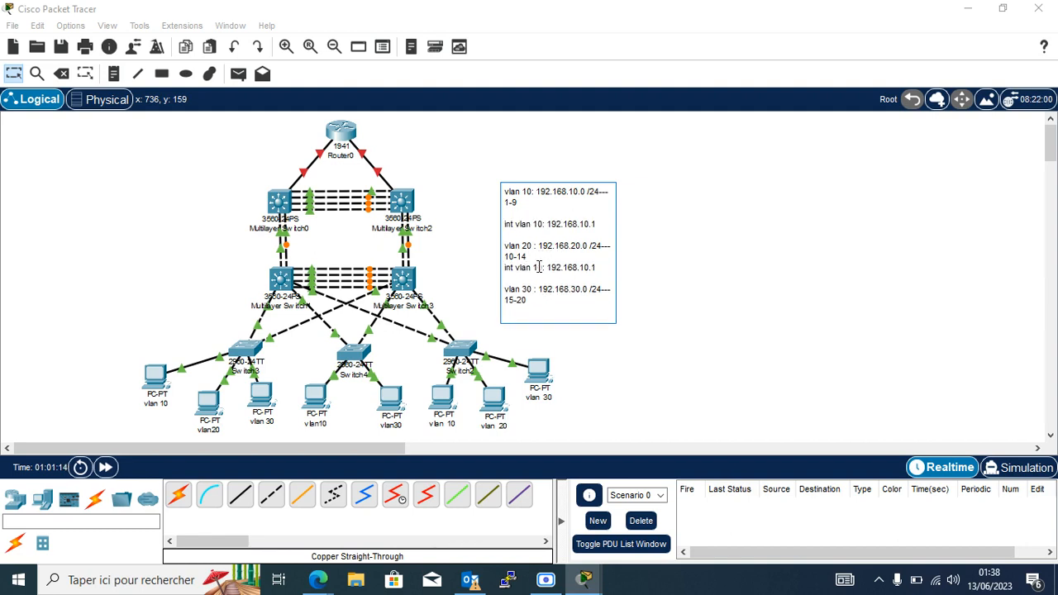
{"action": "left_click", "coordinate": [538, 267]}
{"action": "key", "text": "BackSpace"}
{"action": "type", "text": "2"}
{"action": "left_click", "coordinate": [585, 269]}
{"action": "key", "text": "BackSpace"}
{"action": "type", "text": "2"}
Paste it under the VLAN 30 range as 'int vlan 30: 192.168.30.1'.
{"action": "key", "text": "Return"}
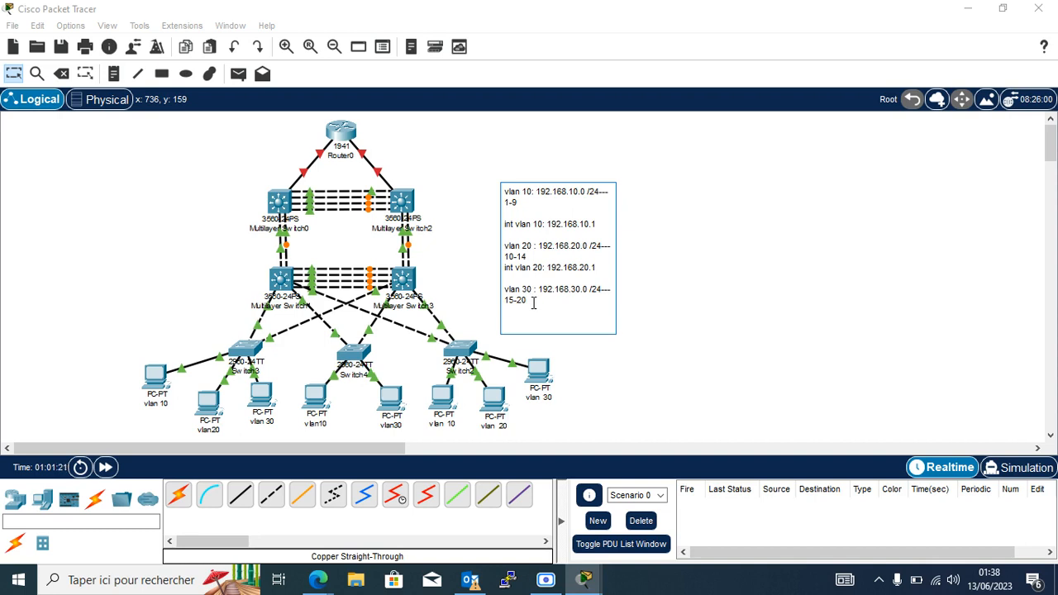
{"action": "key", "text": "ctrl+v"}
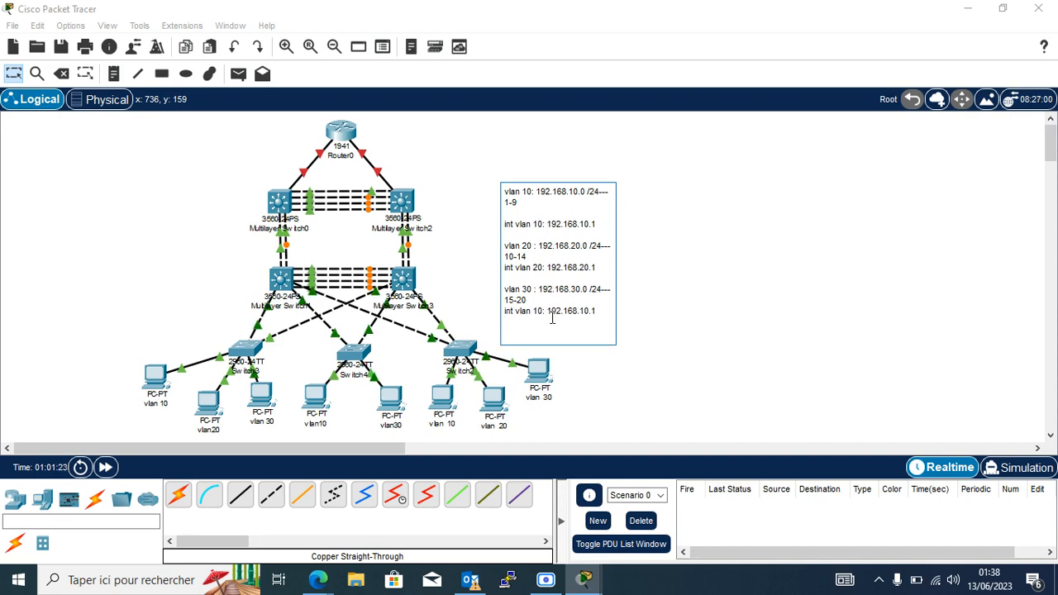
{"action": "left_click", "coordinate": [535, 311]}
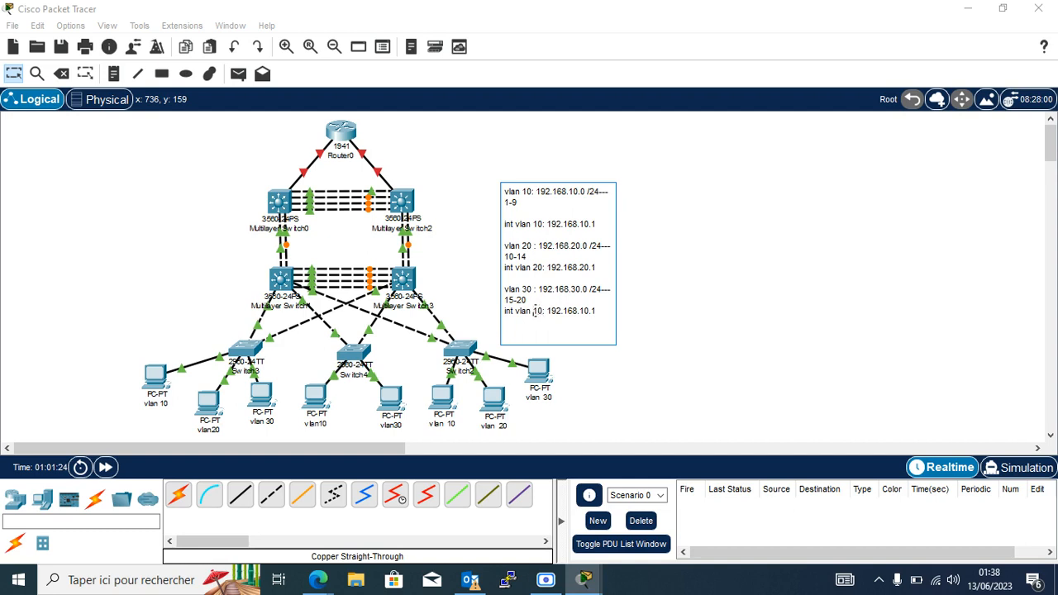
{"action": "key", "text": "Delete"}
{"action": "type", "text": "3"}
{"action": "left_click", "coordinate": [651, 287]}
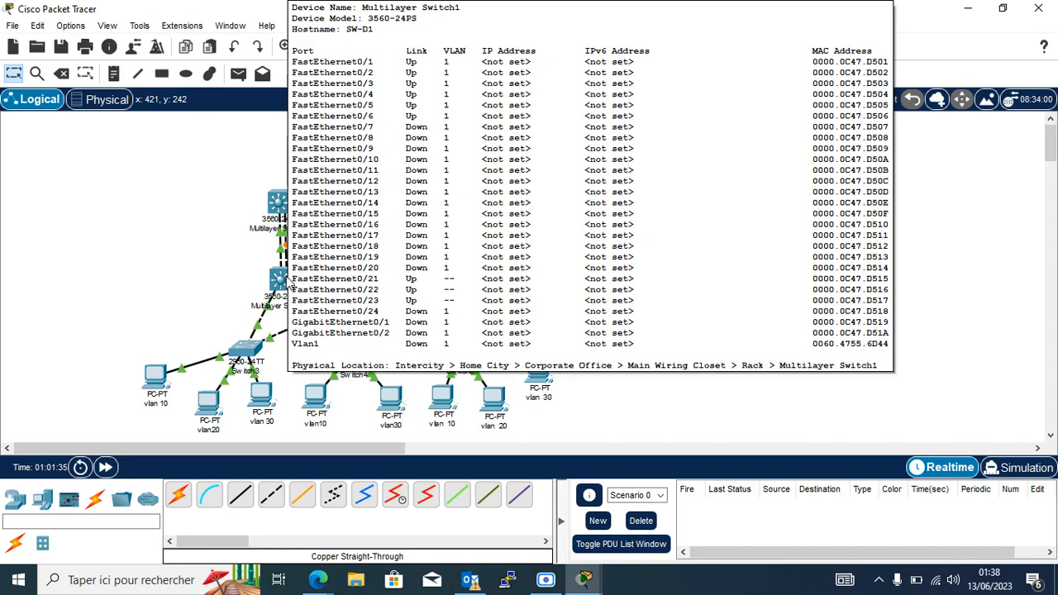
Enter interface vlan 10 configuration on SW-D1.
{"action": "left_click", "coordinate": [285, 281]}
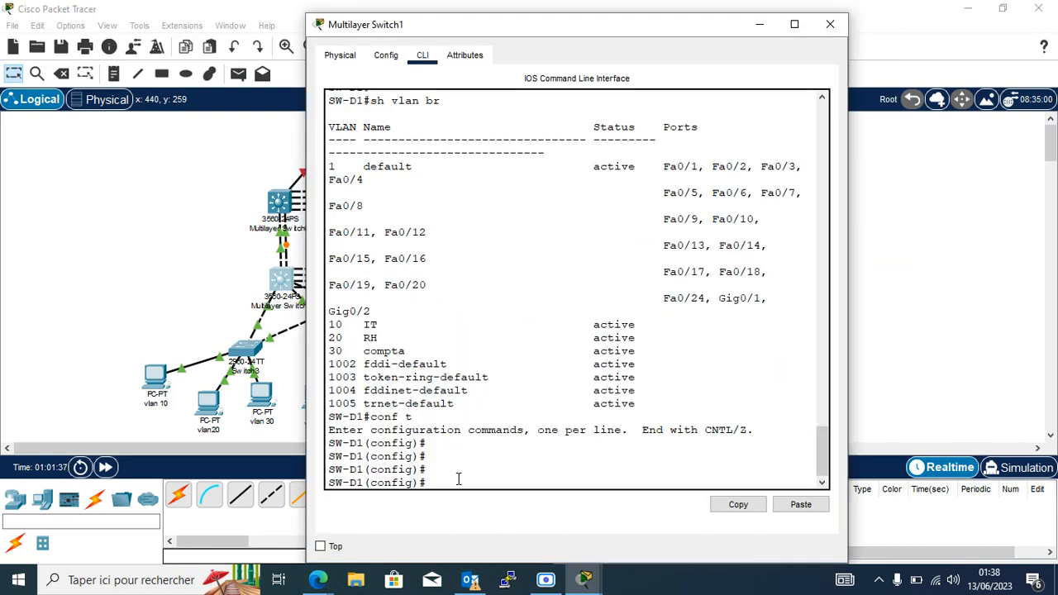
{"action": "type", "text": "in"}
{"action": "key", "text": "Tab"}
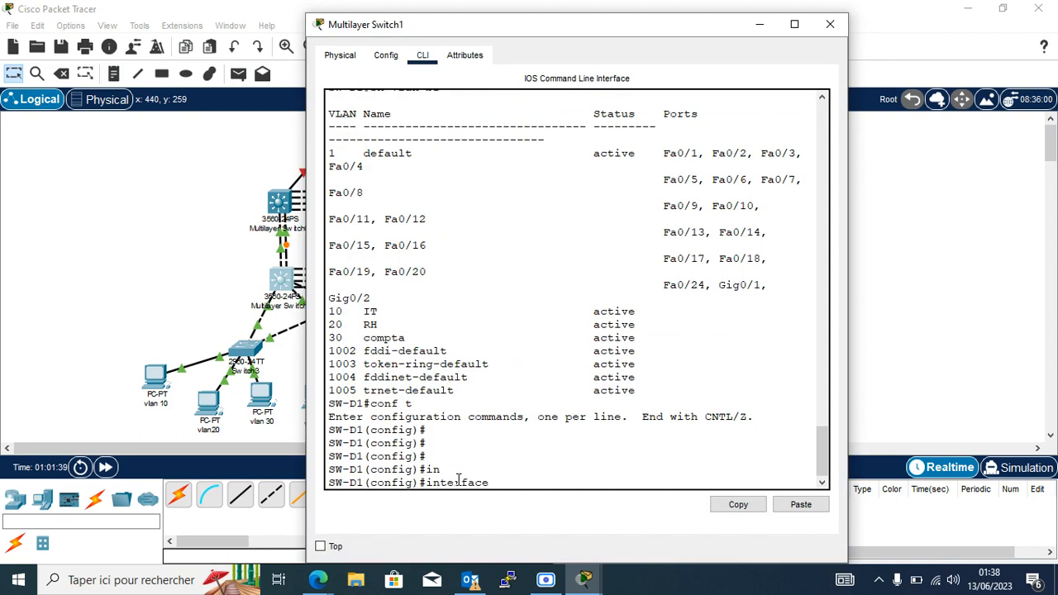
{"action": "type", "text": "v"}
{"action": "key", "text": "Tab"}
{"action": "type", "text": "l"}
{"action": "key", "text": "Tab"}
{"action": "type", "text": "an 10"}
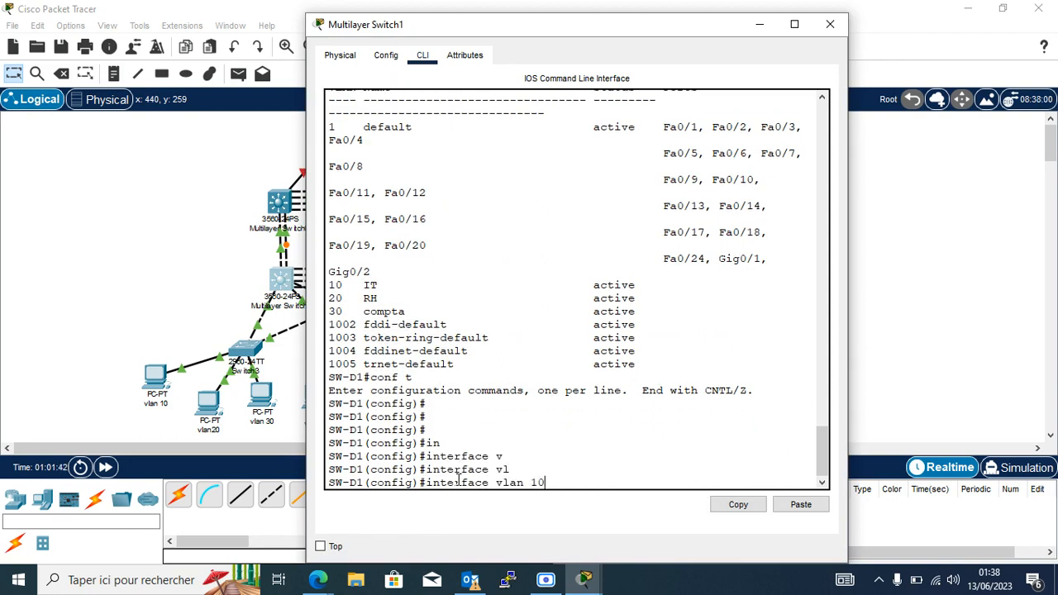
{"action": "key", "text": "Return"}
{"action": "key", "text": "Return"}
{"action": "key", "text": "Return"}
{"action": "key", "text": "Return"}
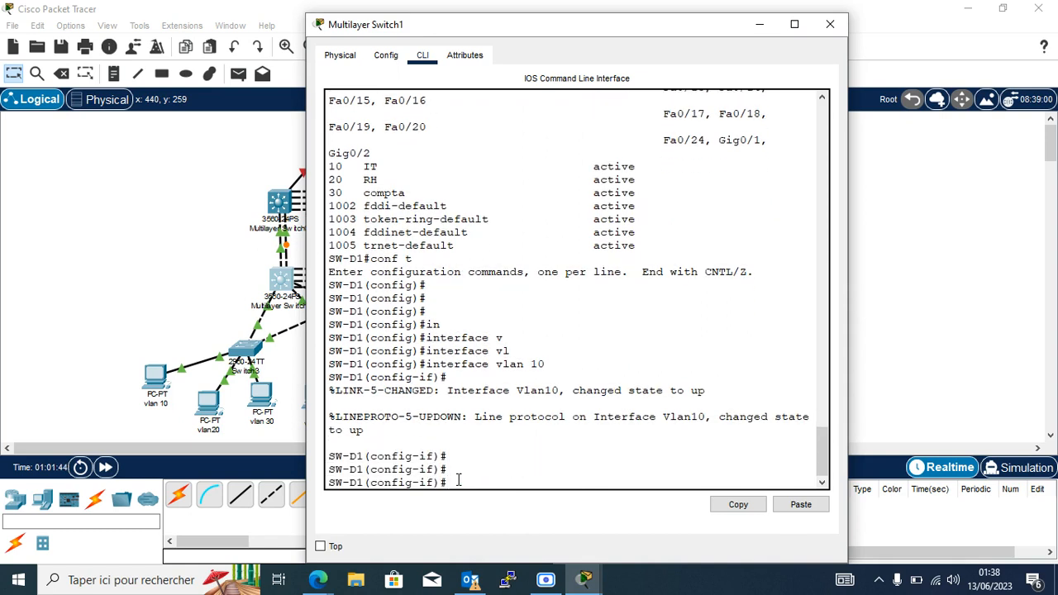
Assign 192.168.10.1 255.255.255.0 to VLAN 10's interface and enable it with no shutdown.
{"action": "type", "text": "in"}
{"action": "key", "text": "Tab"}
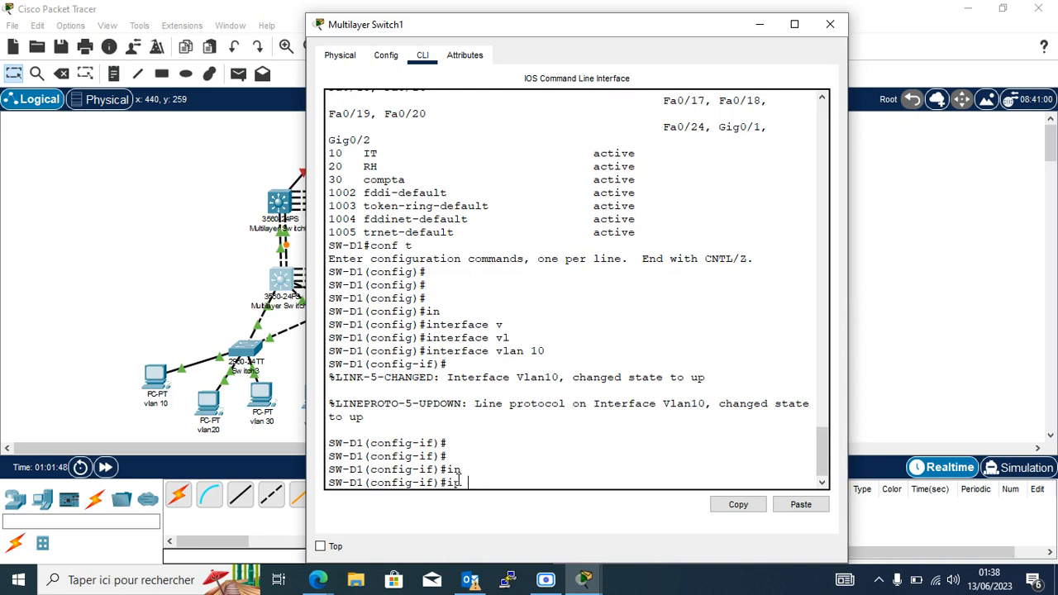
{"action": "type", "text": "inadd"}
{"action": "key", "text": "Tab"}
{"action": "type", "text": "192.168"}
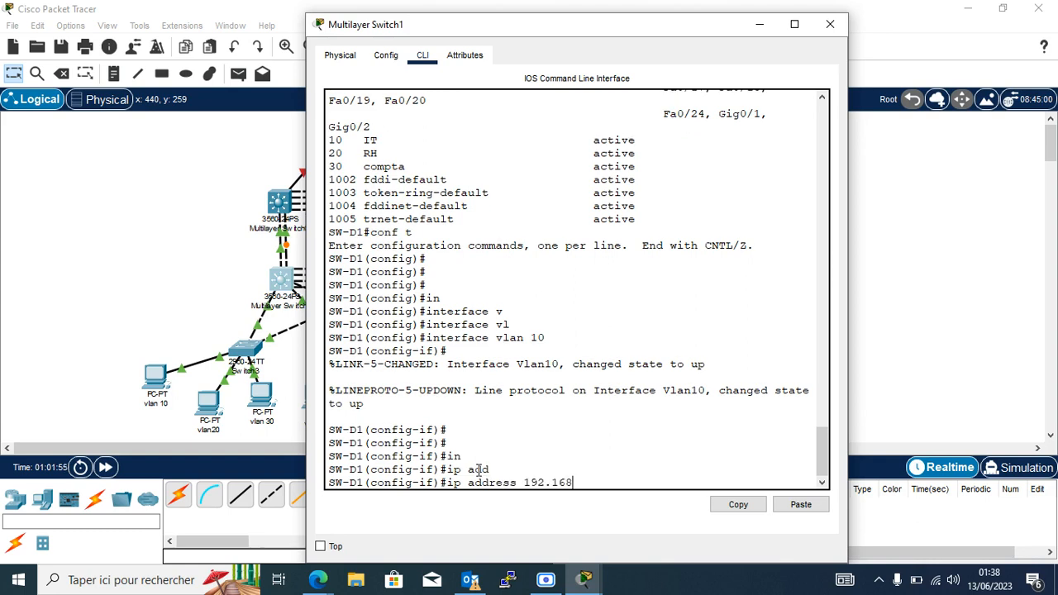
{"action": "type", "text": "552"}
{"action": "key", "text": "BackSpace"}
{"action": "type", "text": ".255.255."}
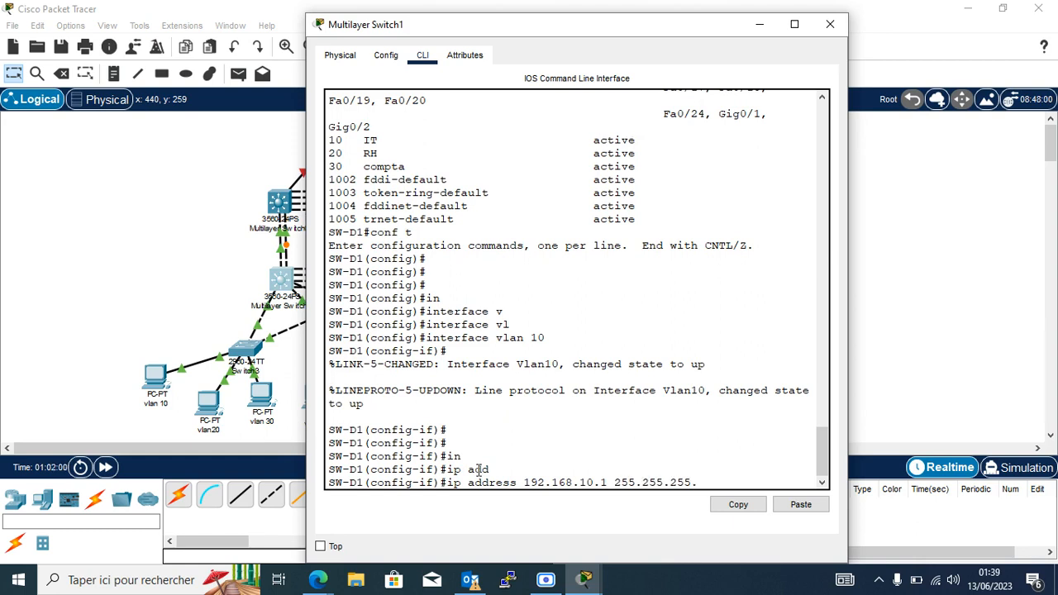
{"action": "type", "text": "0"}
{"action": "key", "text": "Return"}
{"action": "type", "text": "no sh"}
{"action": "key", "text": "Return"}
{"action": "key", "text": "Return"}
{"action": "key", "text": "Return"}
{"action": "key", "text": "Return"}
{"action": "key", "text": "Return"}
{"action": "key", "text": "Return"}
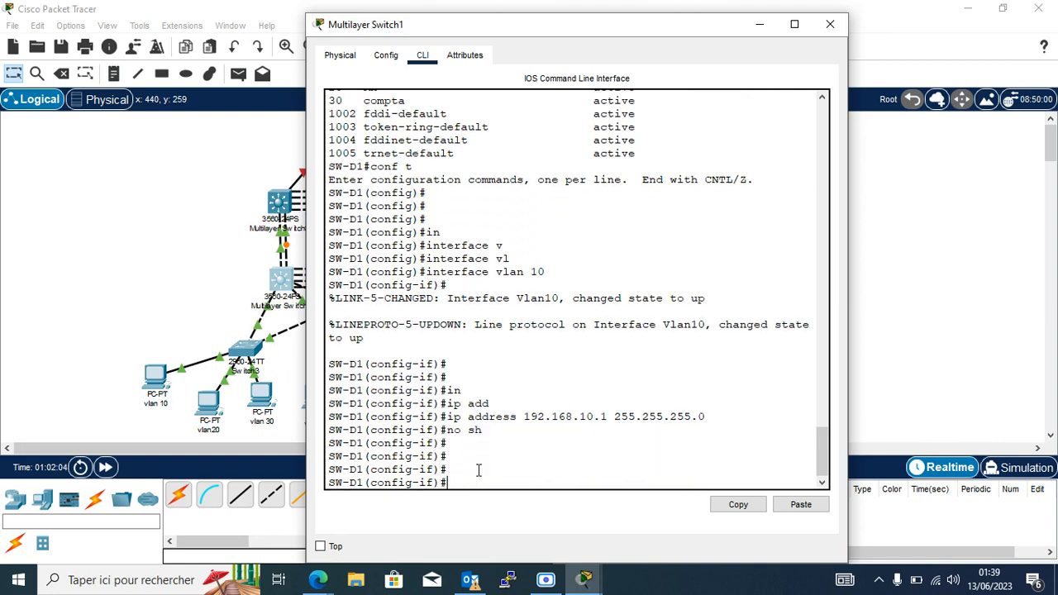
Recall the interface vlan command and change it to VLAN 20.
{"action": "key", "text": "Up"}
{"action": "key", "text": "Up"}
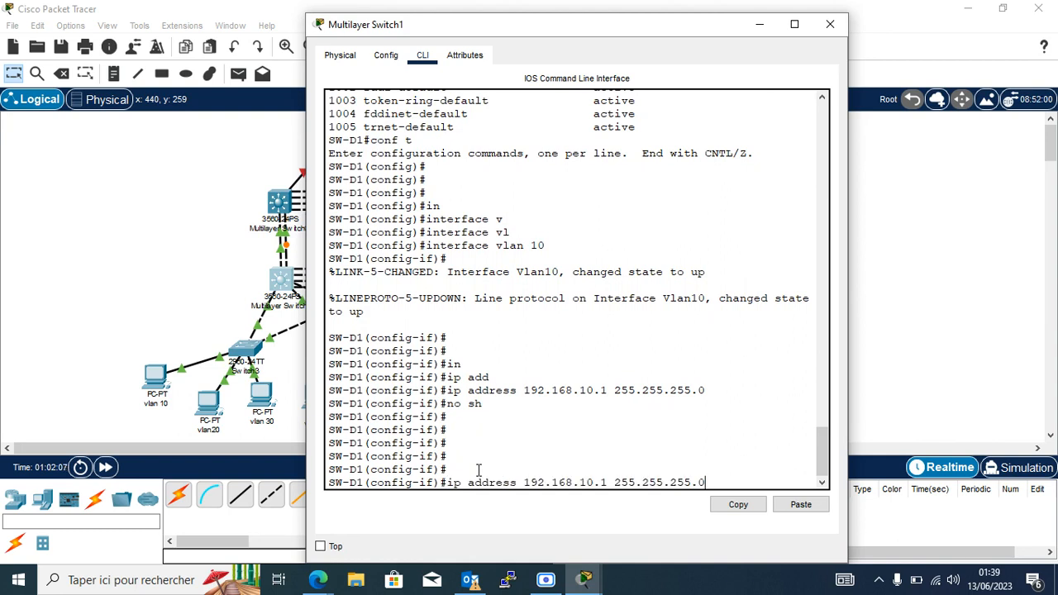
{"action": "key", "text": "Up"}
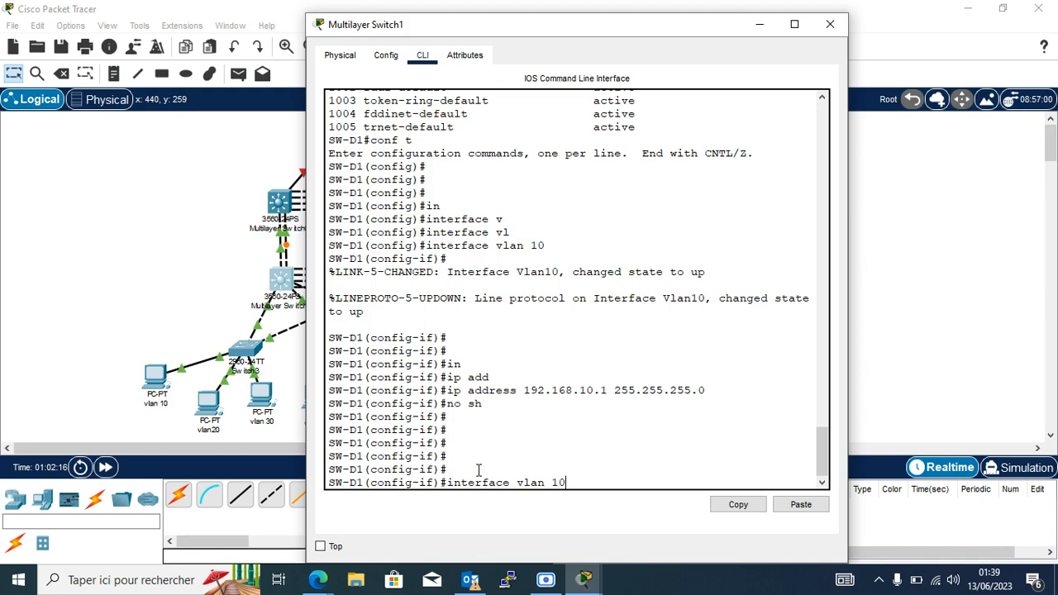
{"action": "type", "text": "20"}
Give interface vlan 20 the address 192.168.20.1 255.255.255.0 and enable it.
{"action": "key", "text": "Return"}
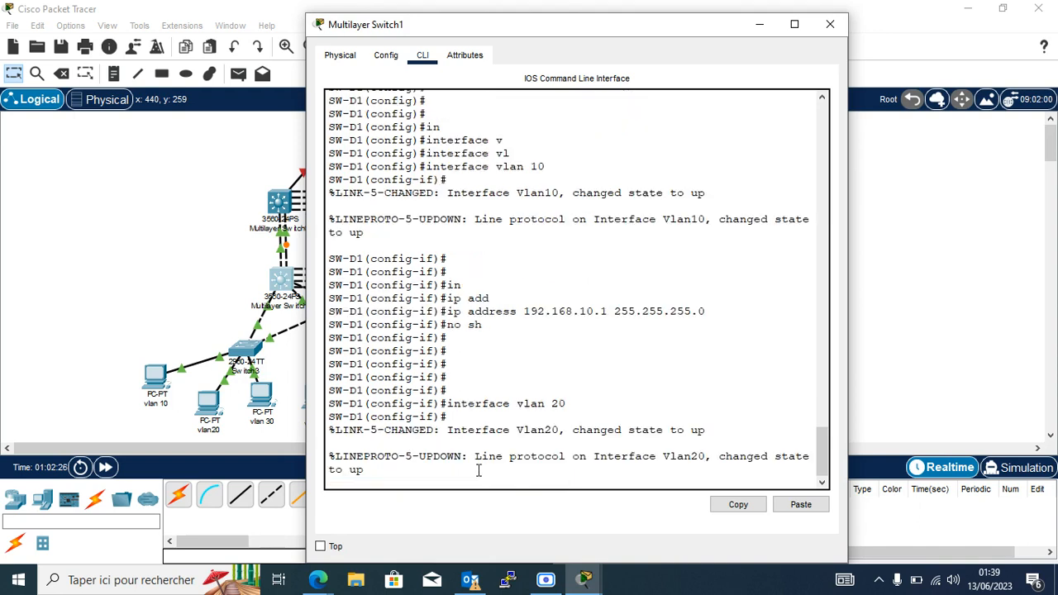
{"action": "key", "text": "Return"}
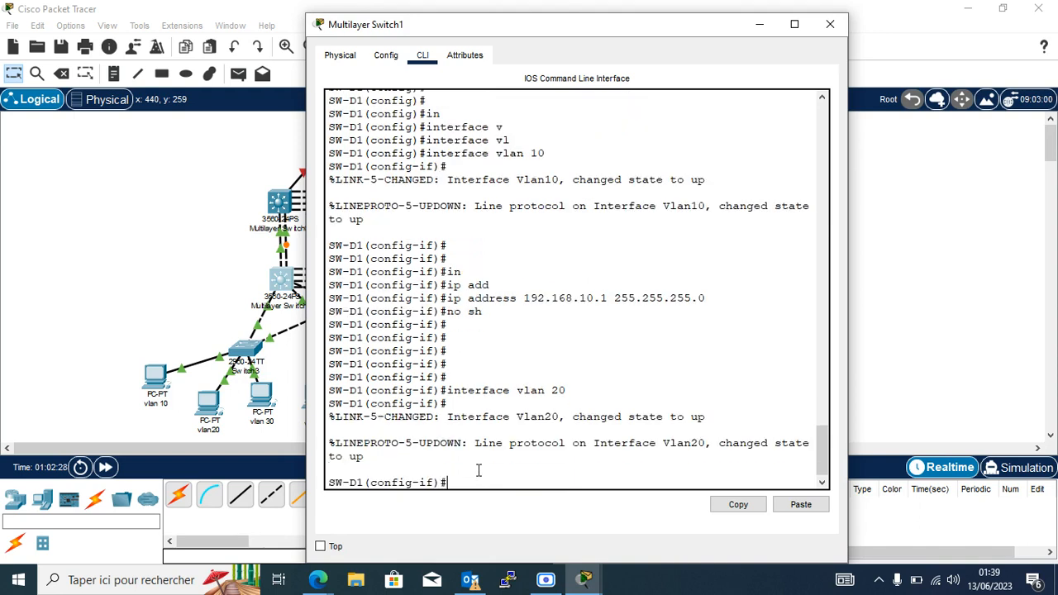
{"action": "key", "text": "Up"}
{"action": "key", "text": "Up"}
{"action": "key", "text": "Up"}
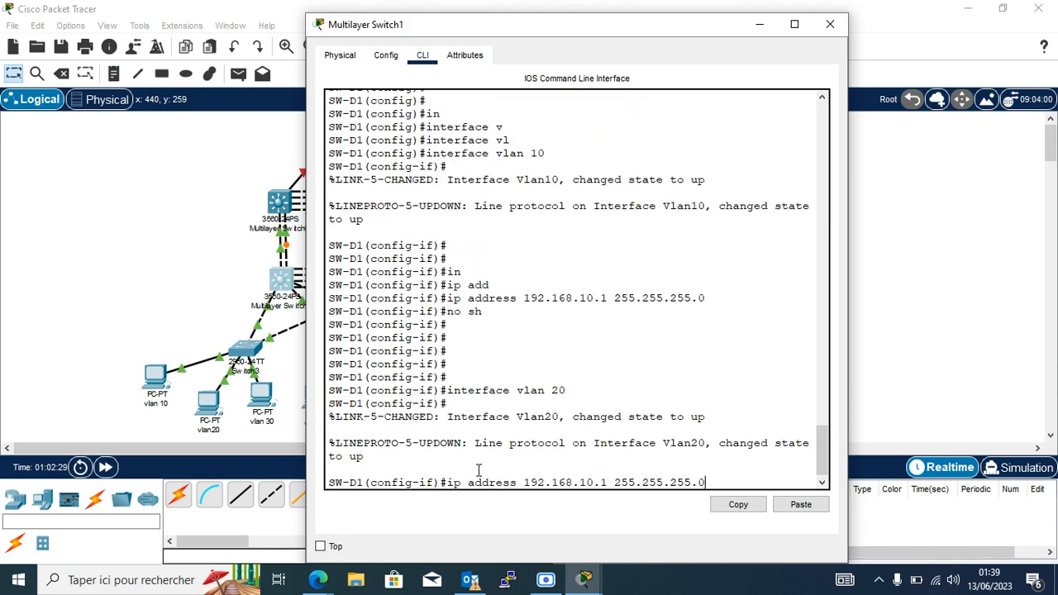
{"action": "key", "text": "Left"}
{"action": "key", "text": "Left"}
{"action": "key", "text": "Left"}
{"action": "key", "text": "Left"}
{"action": "key", "text": "Left"}
{"action": "key", "text": "Left"}
{"action": "key", "text": "Left"}
{"action": "key", "text": "Left"}
{"action": "key", "text": "Left"}
{"action": "key", "text": "Left"}
{"action": "key", "text": "Left"}
{"action": "key", "text": "Left"}
{"action": "key", "text": "Left"}
{"action": "key", "text": "Left"}
{"action": "key", "text": "Left"}
{"action": "key", "text": "Left"}
{"action": "key", "text": "Left"}
{"action": "key", "text": "BackSpace"}
{"action": "type", "text": "2"}
{"action": "key", "text": "Return"}
{"action": "type", "text": "no sh"}
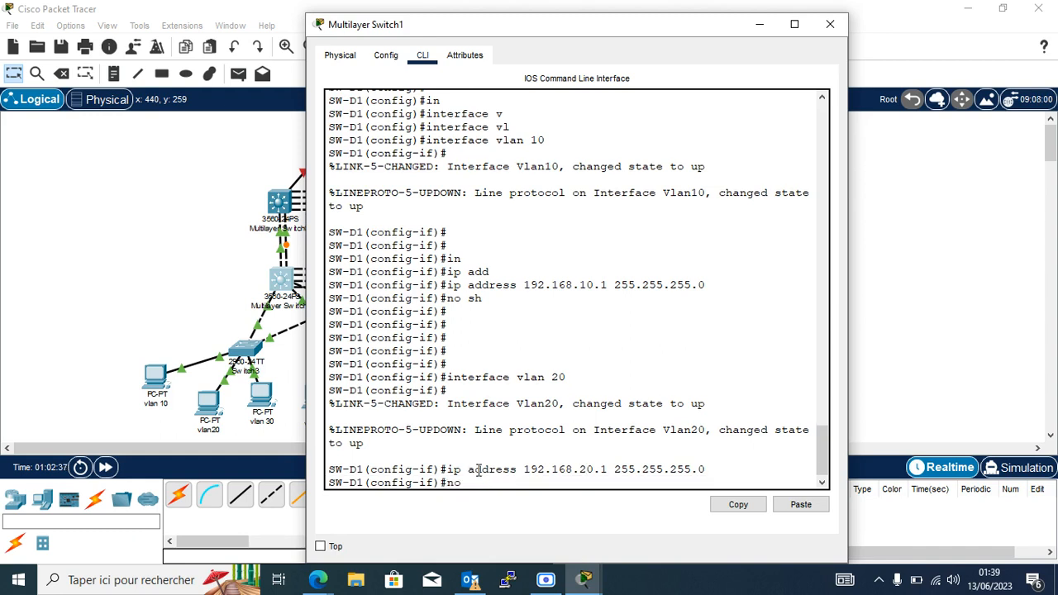
{"action": "key", "text": "Return"}
{"action": "key", "text": "Return"}
{"action": "key", "text": "Return"}
Give interface vlan 30 the address 192.168.30.1 255.255.255.0, enable it, and return to the topology.
{"action": "key", "text": "Up"}
{"action": "key", "text": "Up"}
{"action": "key", "text": "Up"}
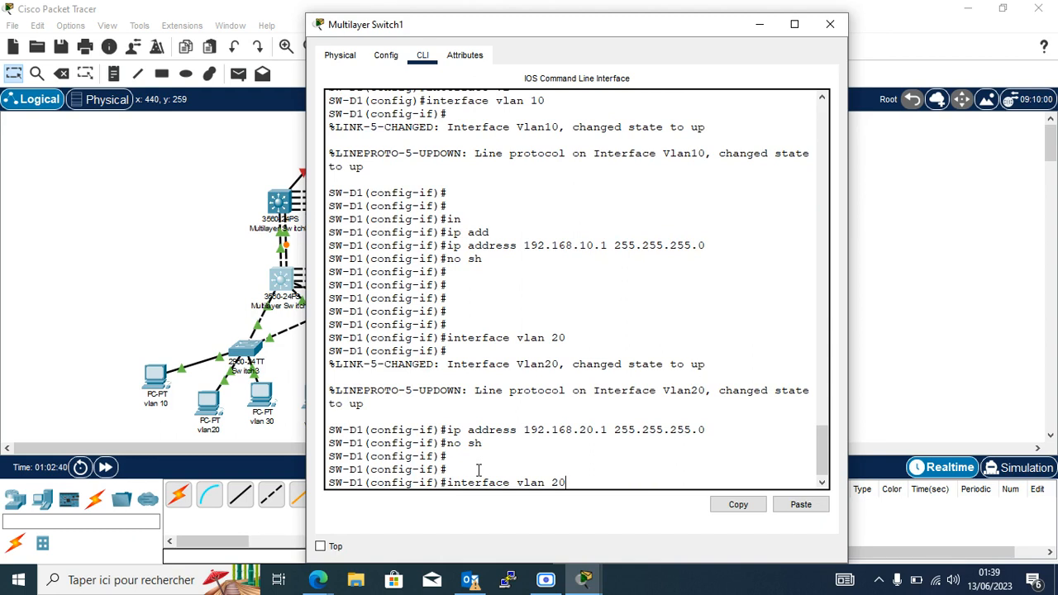
{"action": "key", "text": "BackSpace"}
{"action": "key", "text": "BackSpace"}
{"action": "type", "text": "30"}
{"action": "key", "text": "Return"}
{"action": "key", "text": "Up"}
{"action": "key", "text": "Up"}
{"action": "key", "text": "Up"}
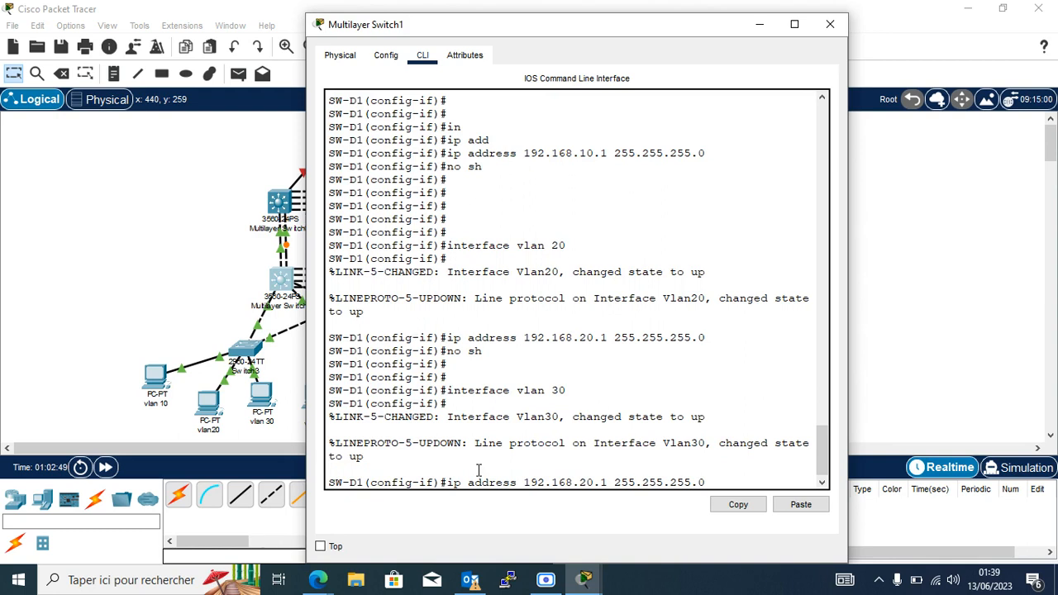
{"action": "key", "text": "BackSpace"}
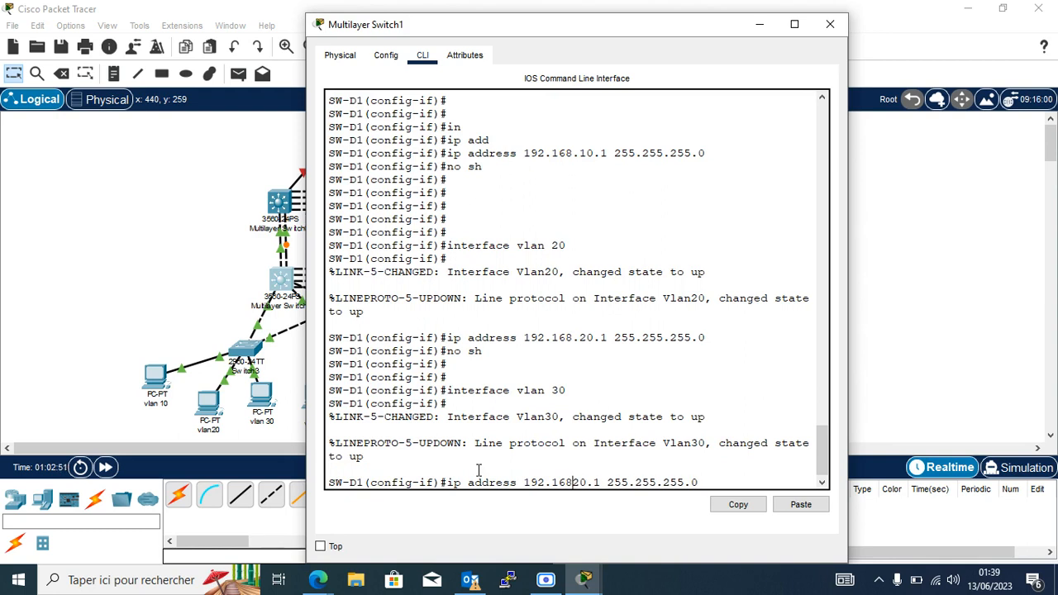
{"action": "type", "text": "."}
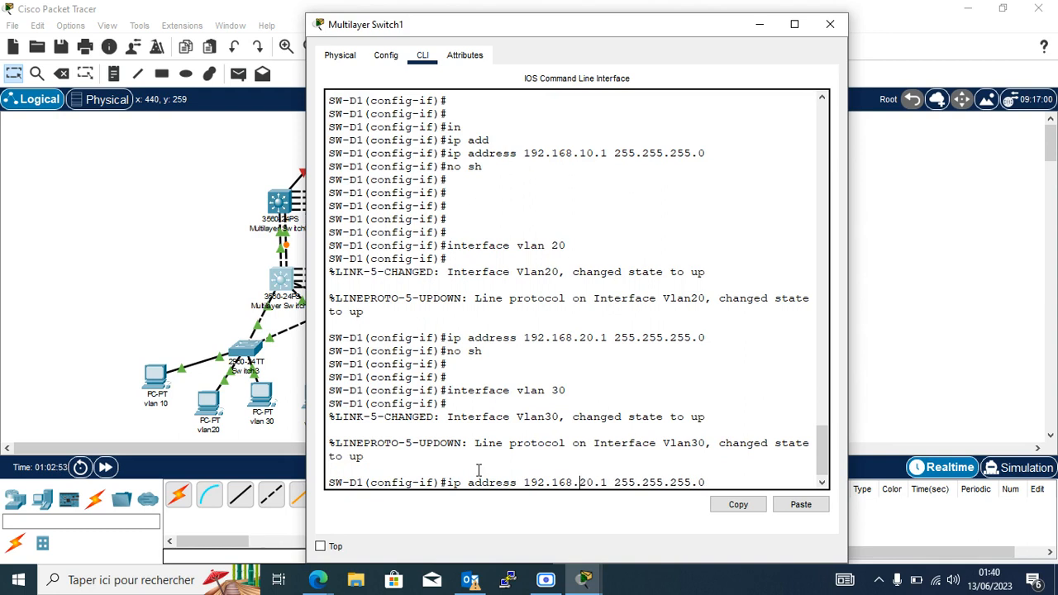
{"action": "key", "text": "Delete"}
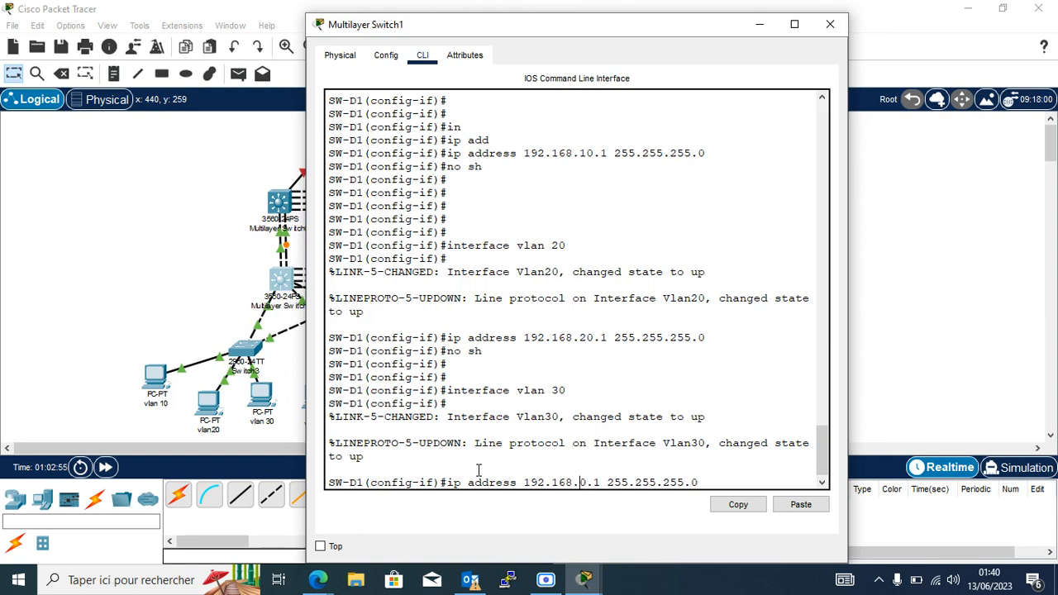
{"action": "type", "text": "3"}
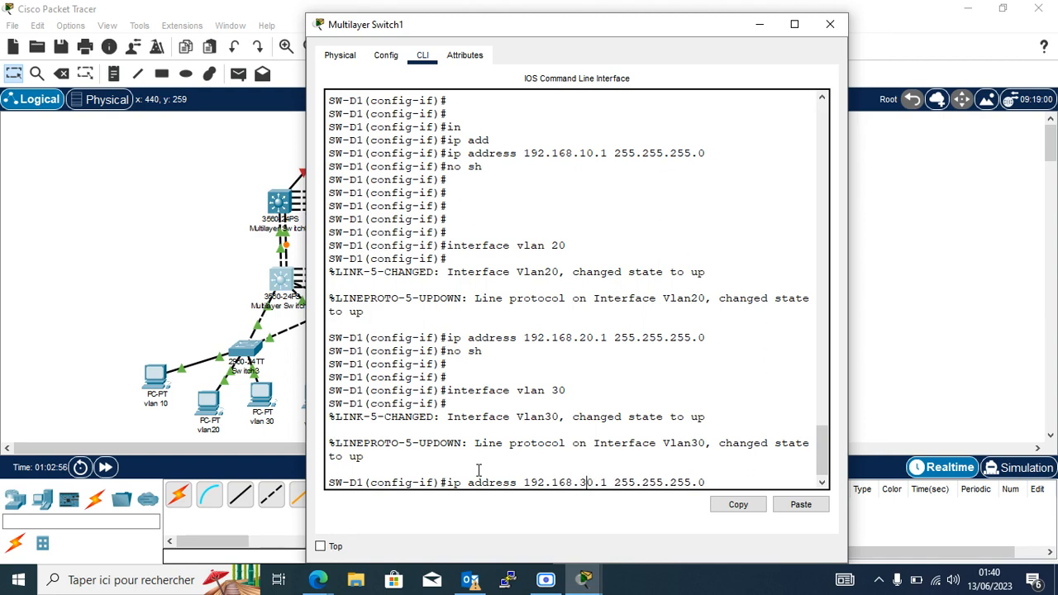
{"action": "key", "text": "Return"}
{"action": "type", "text": "no sh"}
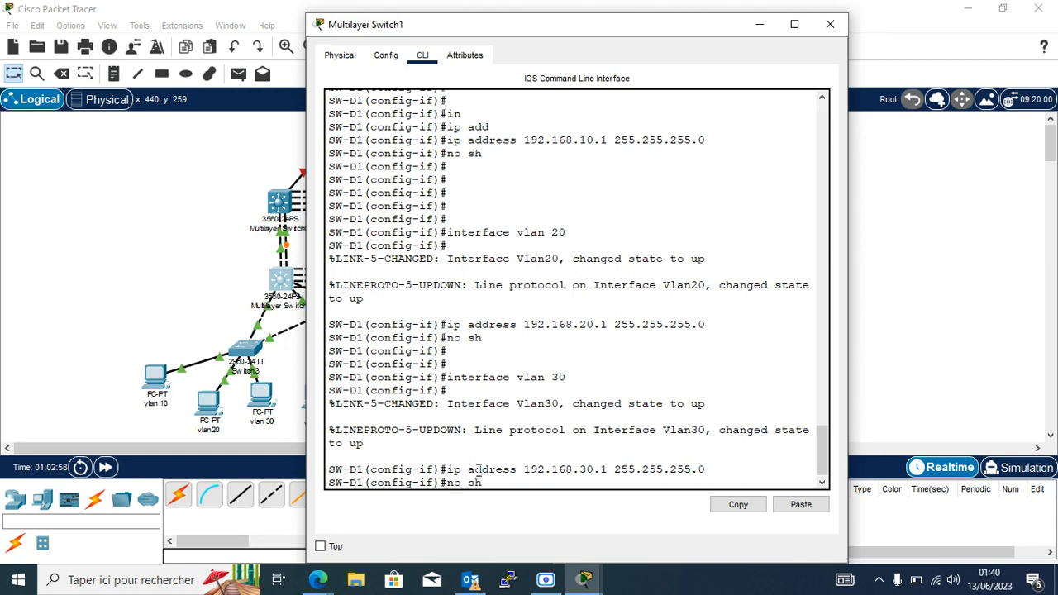
{"action": "key", "text": "Return"}
{"action": "key", "text": "Return"}
{"action": "key", "text": "Return"}
{"action": "key", "text": "Return"}
{"action": "key", "text": "Return"}
{"action": "key", "text": "Return"}
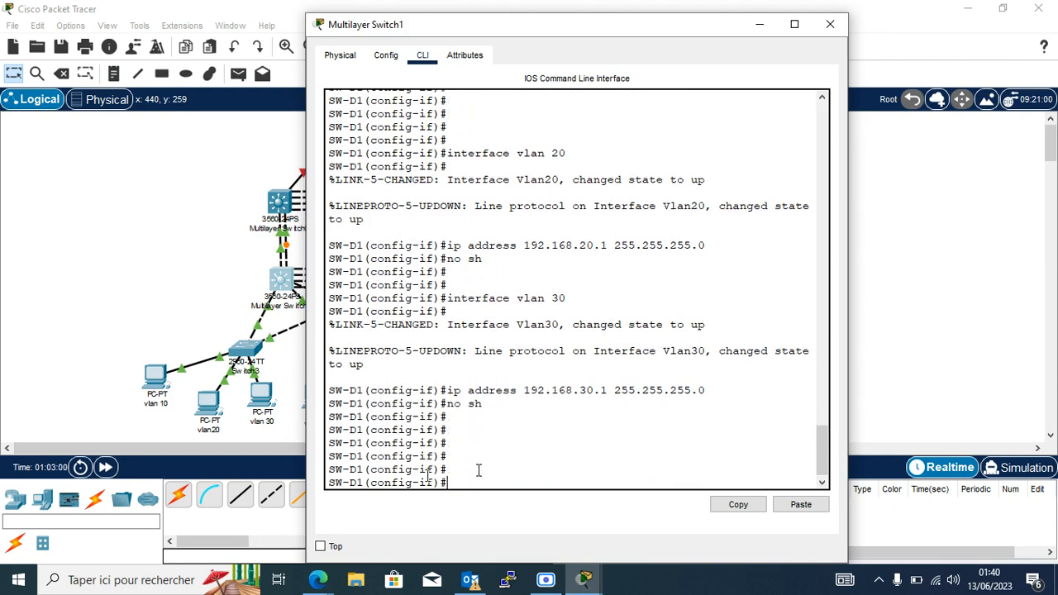
{"action": "left_click", "coordinate": [761, 25]}
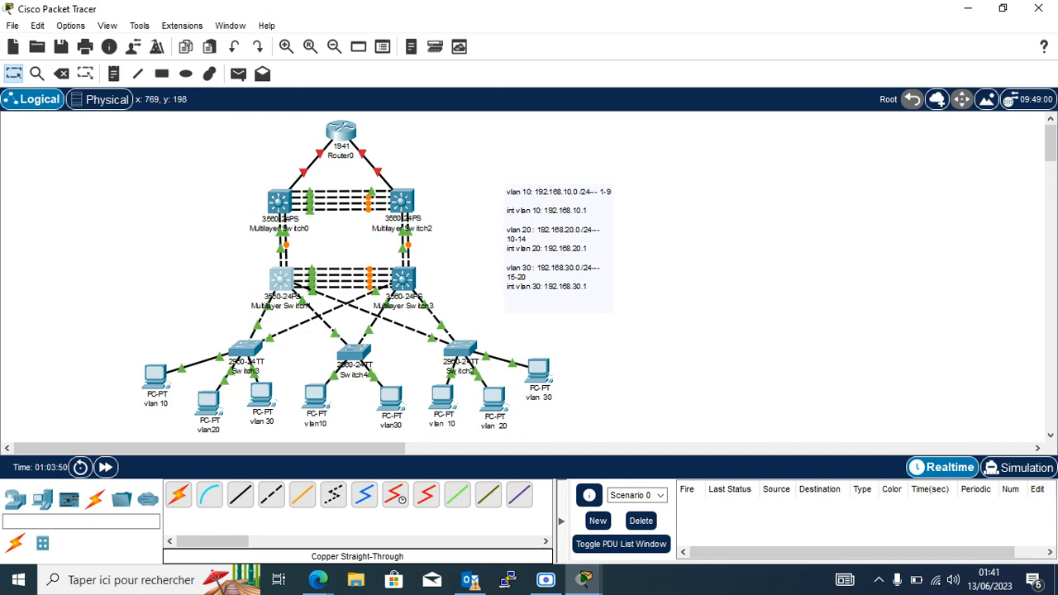
Prefix the note's 'int vlan 20: 192.168.20.1' line with 'SW-DIST1-' and select that entry.
{"action": "double_click", "coordinate": [523, 256]}
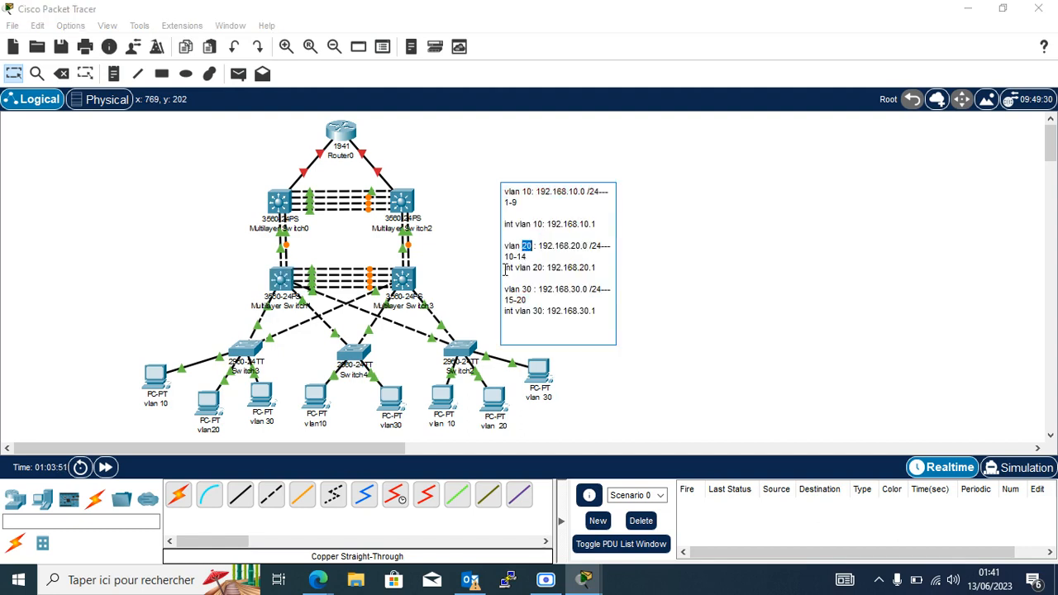
{"action": "type", "text": "D1"}
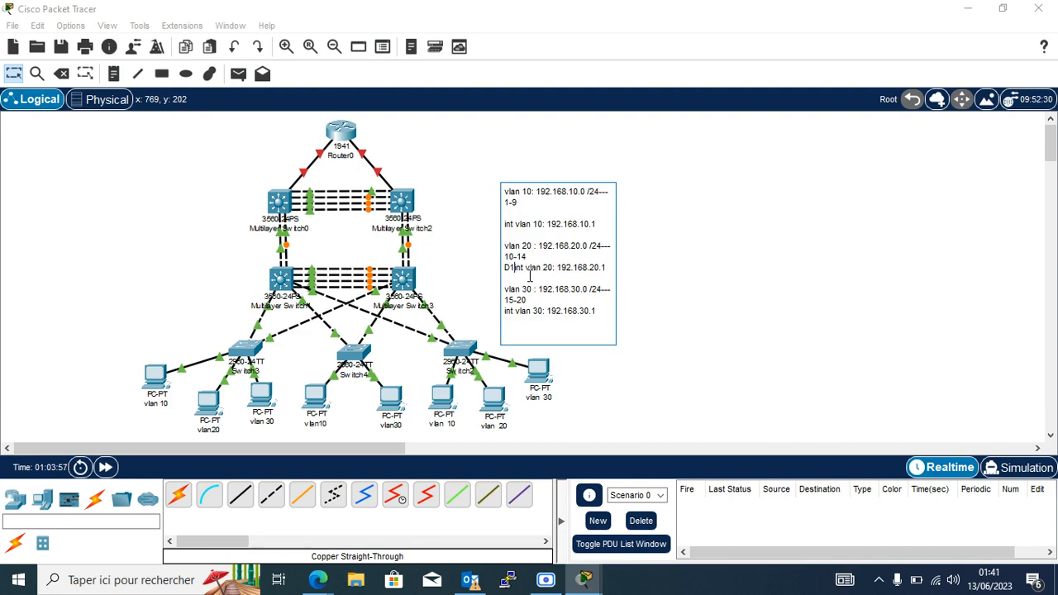
{"action": "key", "text": "BackSpace"}
{"action": "key", "text": "BackSpace"}
{"action": "type", "text": "SW-D"}
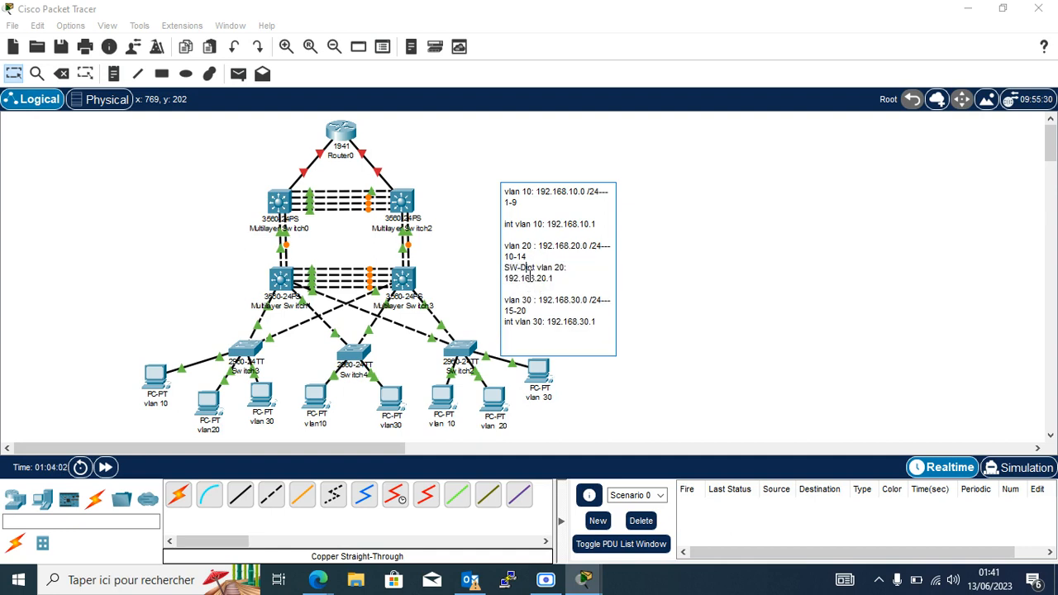
{"action": "type", "text": "iST1"}
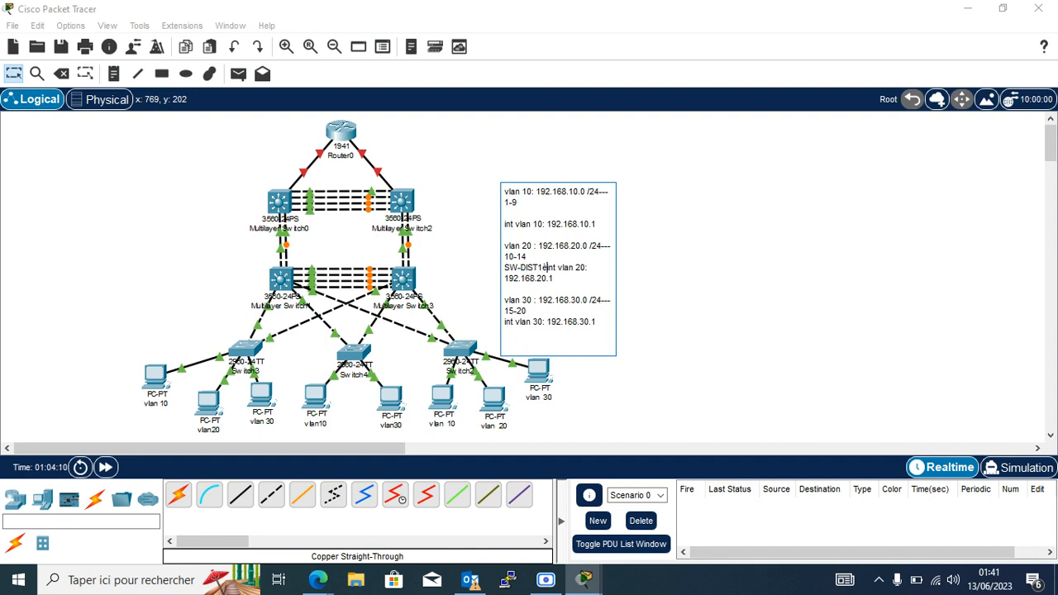
{"action": "type", "text": "-"}
{"action": "left_click_drag", "start_coordinate": [503, 268], "coordinate": [565, 280]}
{"action": "key", "text": "ctrl+c"}
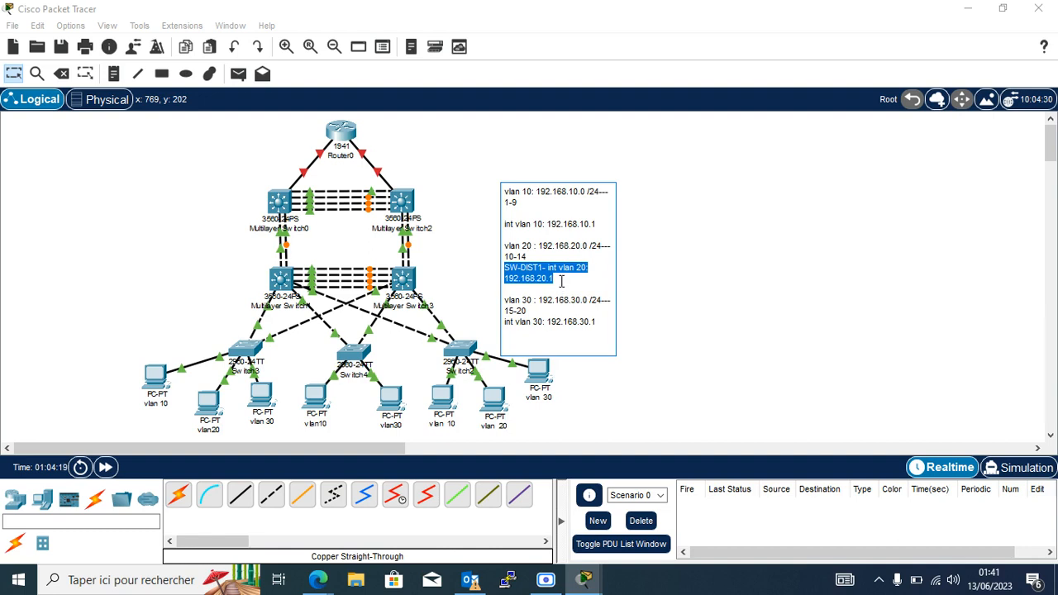
Paste a copy below and edit it to 'SW-DIST2- int vlan 20: 192.168.20.2'.
{"action": "left_click", "coordinate": [561, 283]}
{"action": "key", "text": "Return"}
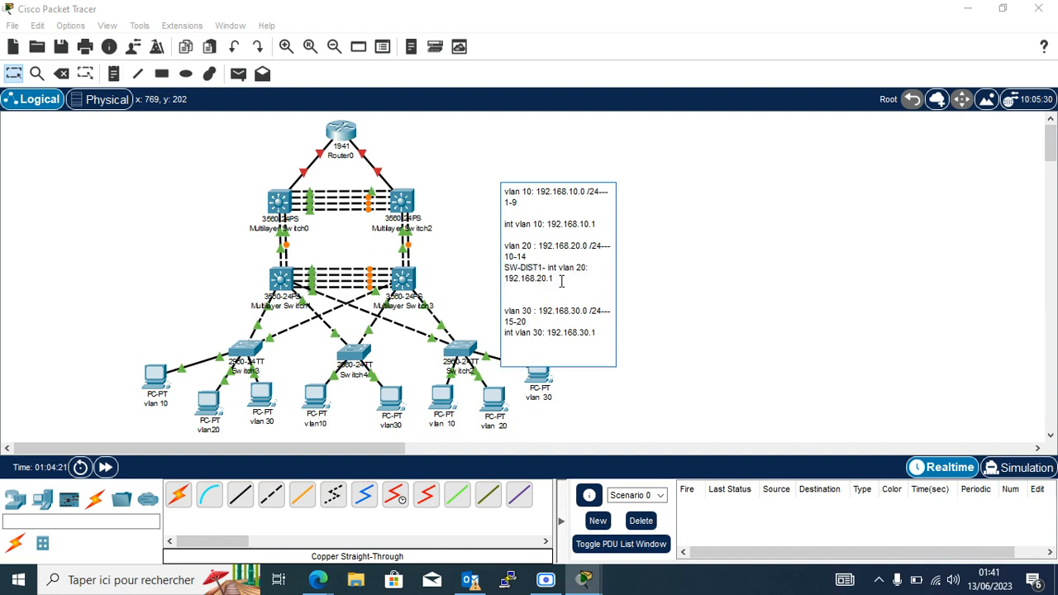
{"action": "key", "text": "Return"}
{"action": "key", "text": "ctrl+v"}
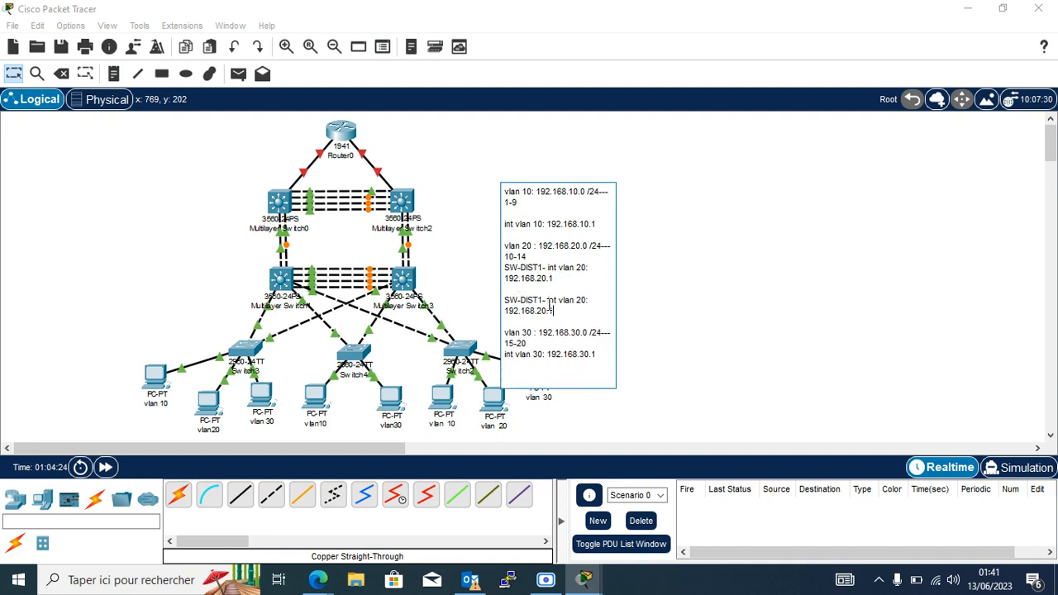
{"action": "left_click", "coordinate": [543, 302]}
{"action": "key", "text": "BackSpace"}
{"action": "type", "text": "2"}
{"action": "left_click", "coordinate": [555, 312]}
{"action": "key", "text": "BackSpace"}
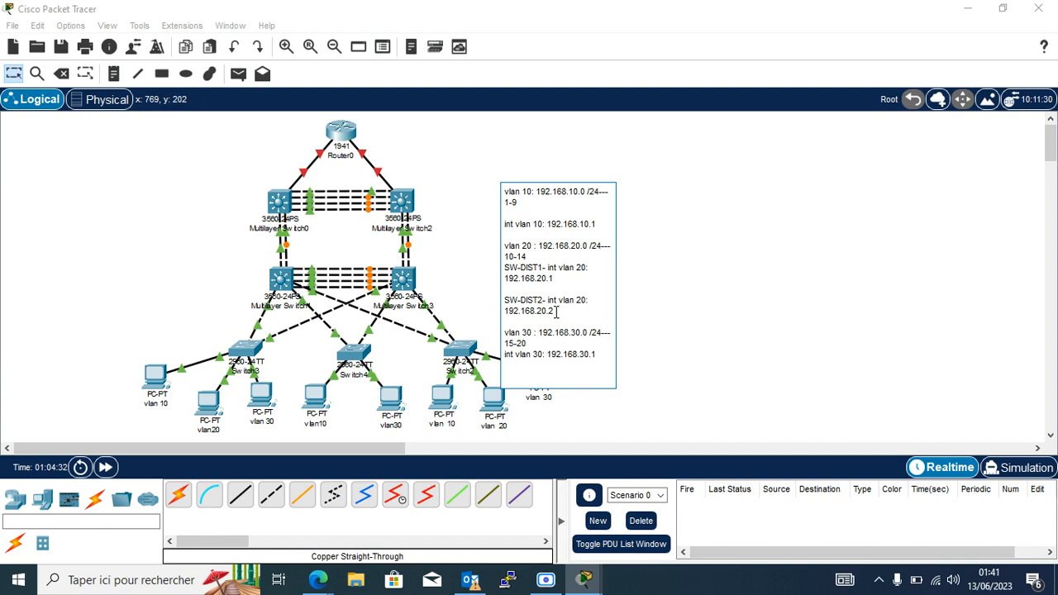
Add a blank line after the note's 10-14 line.
{"action": "left_click", "coordinate": [553, 279]}
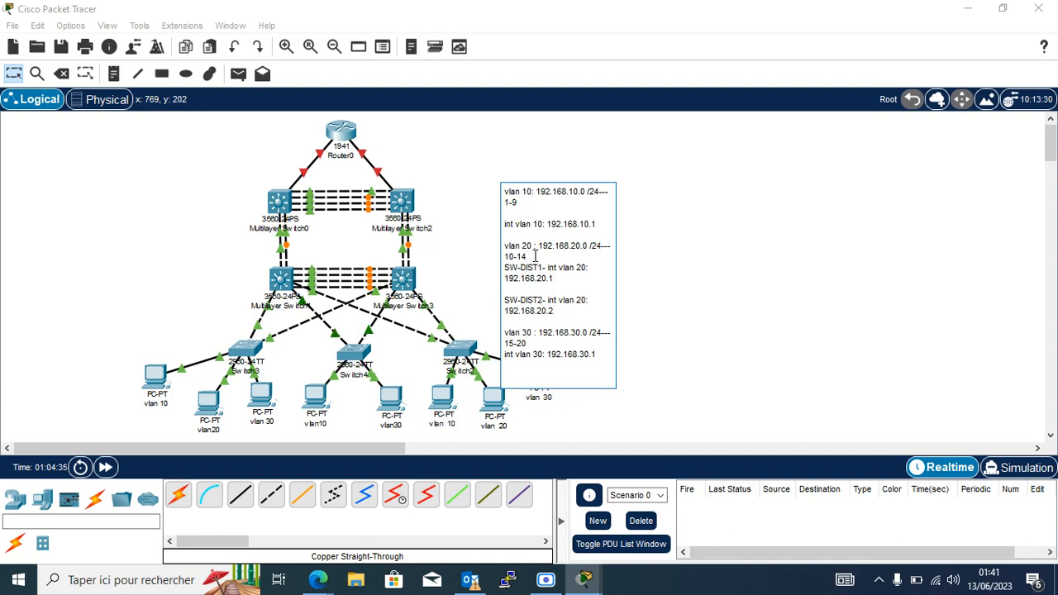
{"action": "left_click", "coordinate": [535, 256]}
{"action": "key", "text": "Return"}
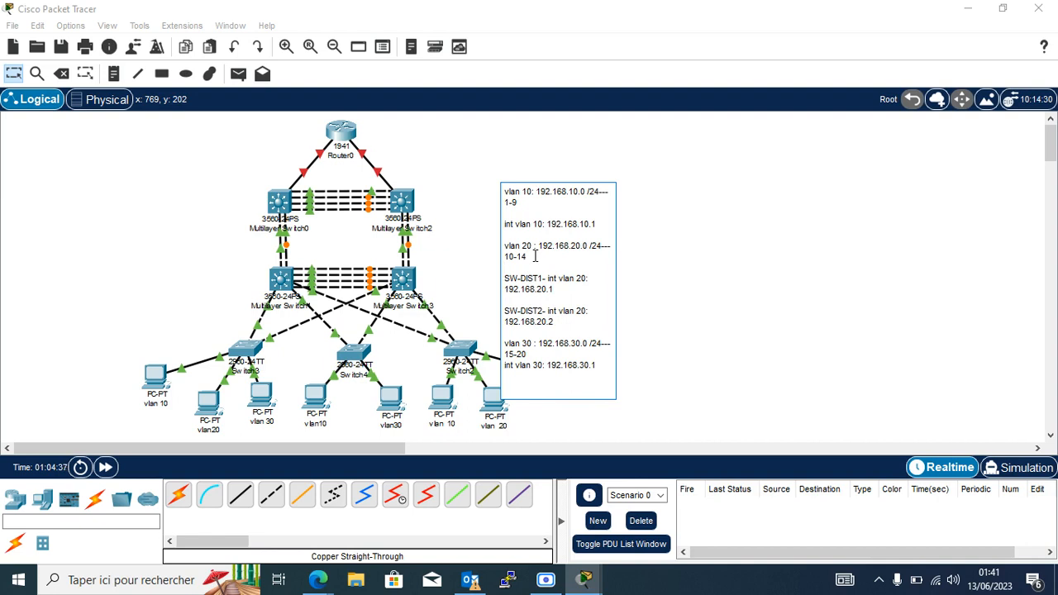
Paste another copy of the entry and edit it to SW-DIST2 with address 192.168.10.2.
{"action": "key", "text": "Return"}
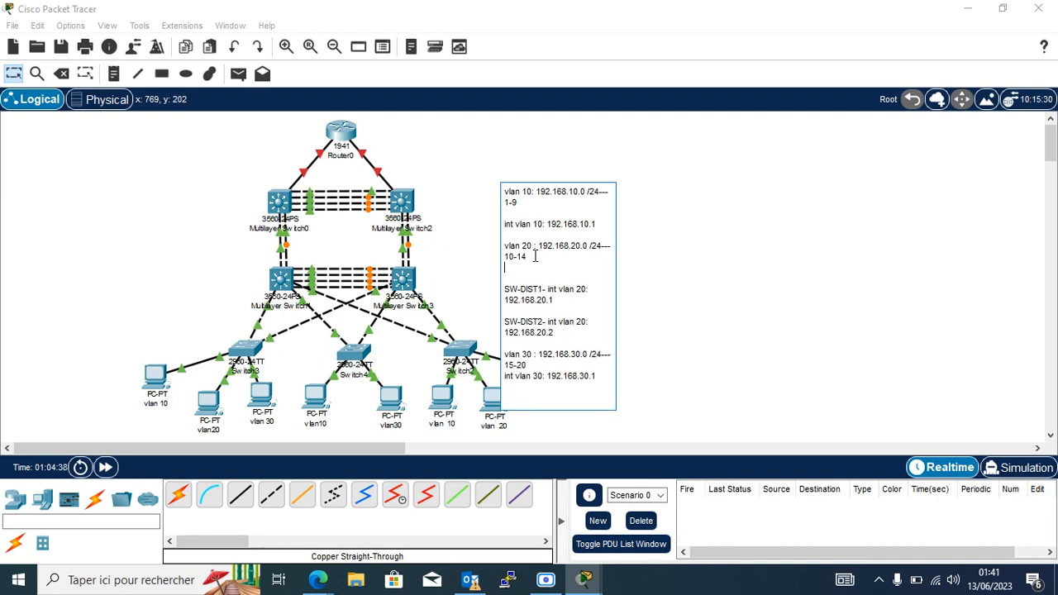
{"action": "key", "text": "Return"}
{"action": "key", "text": "ctrl+v"}
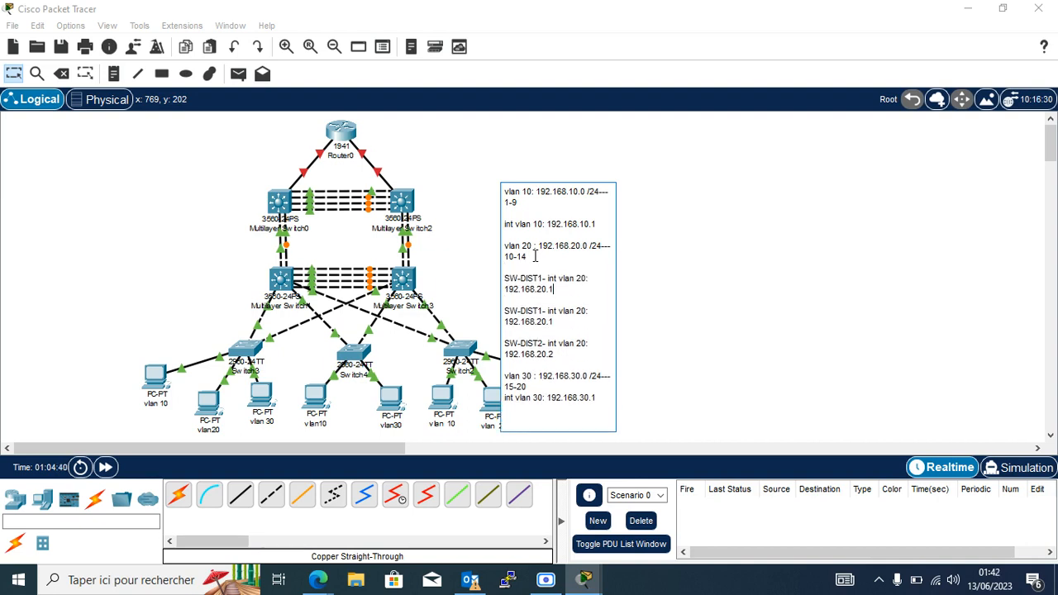
{"action": "left_click", "coordinate": [540, 281]}
{"action": "key", "text": "BackSpace"}
{"action": "type", "text": "2"}
{"action": "type", "text": "1"}
{"action": "key", "text": "BackSpace"}
{"action": "type", "text": "2"}
Move the SW-DIST2 192.168.10.2 entry beneath the int vlan 10 gateway line.
{"action": "left_click_drag", "start_coordinate": [557, 290], "coordinate": [506, 281]}
{"action": "key", "text": "ctrl+c"}
{"action": "key", "text": "BackSpace"}
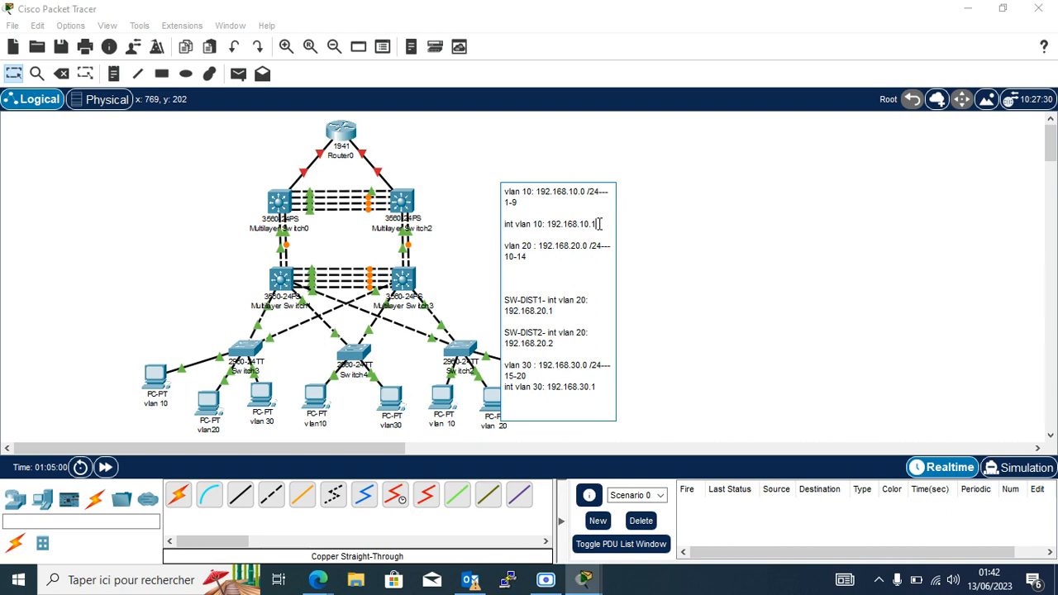
{"action": "key", "text": "Return"}
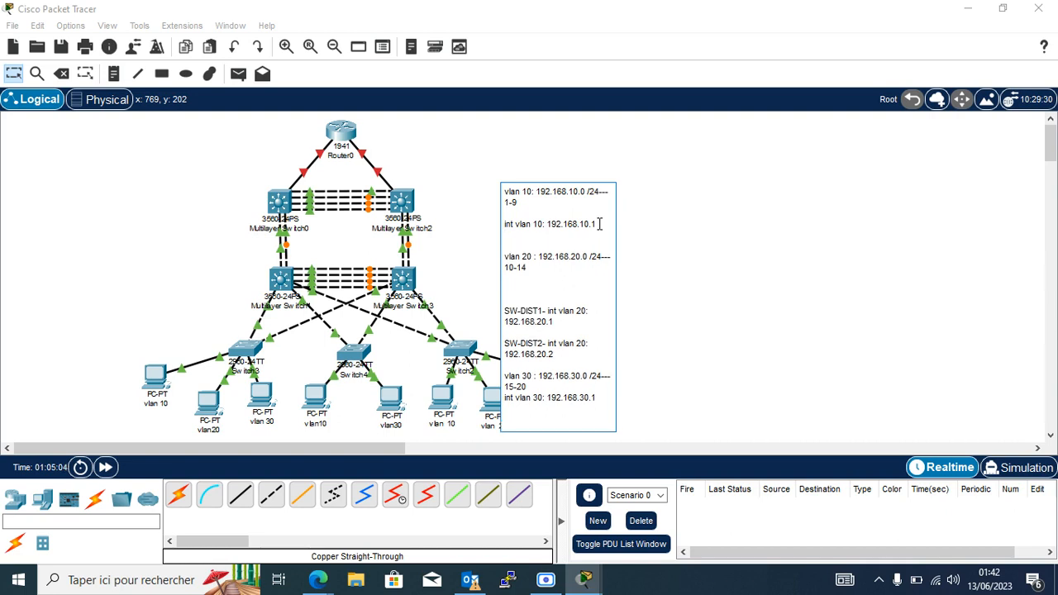
{"action": "key", "text": "ctrl+v"}
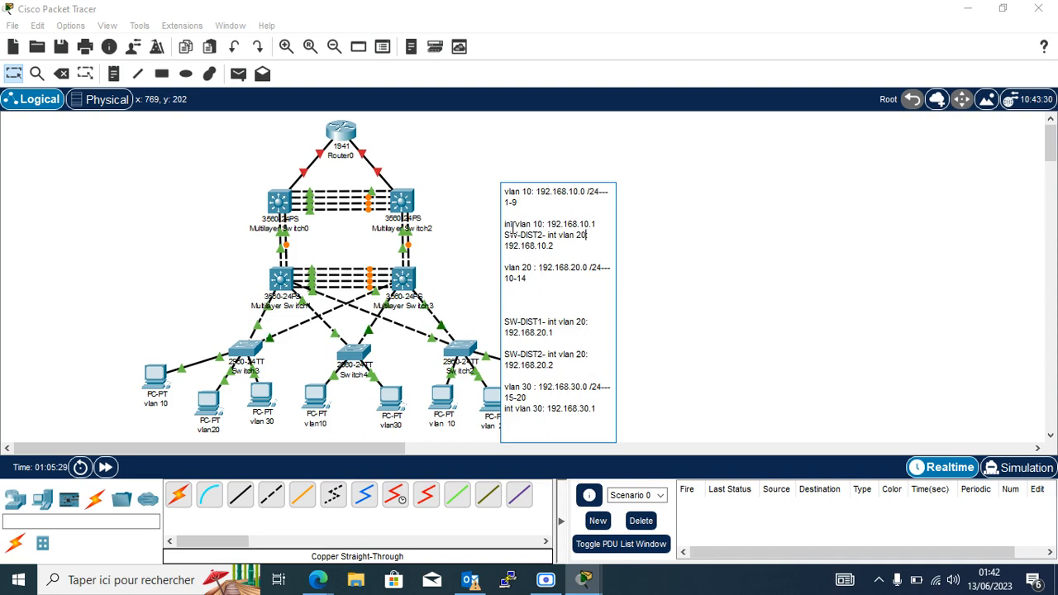
Delete the old 'int vlan 10: 192.168.10.1' line from the note.
{"action": "type", "text": ":"}
{"action": "left_click", "coordinate": [505, 225]}
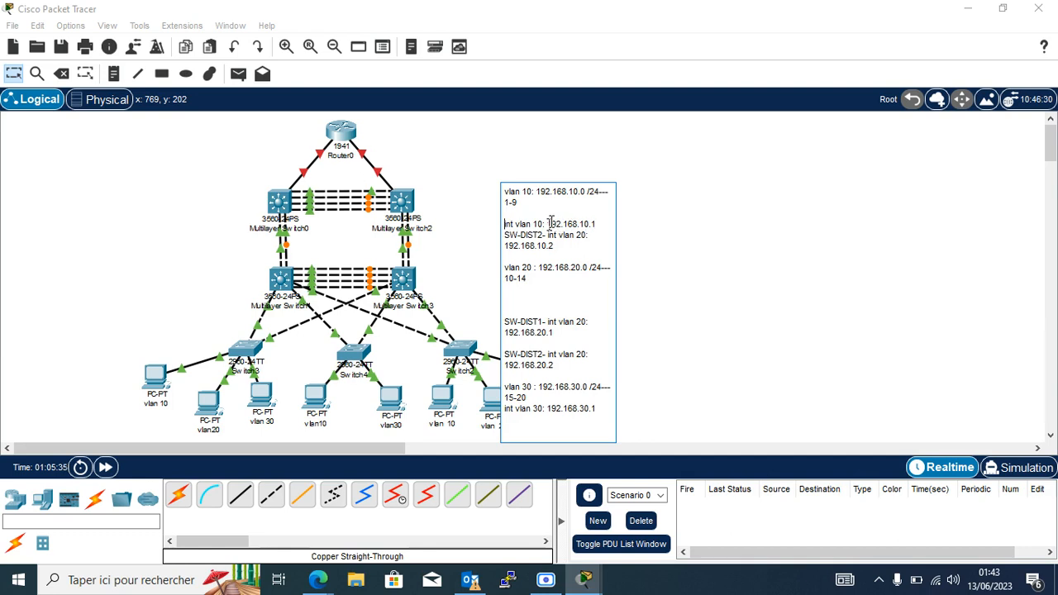
{"action": "type", "text": "SW"}
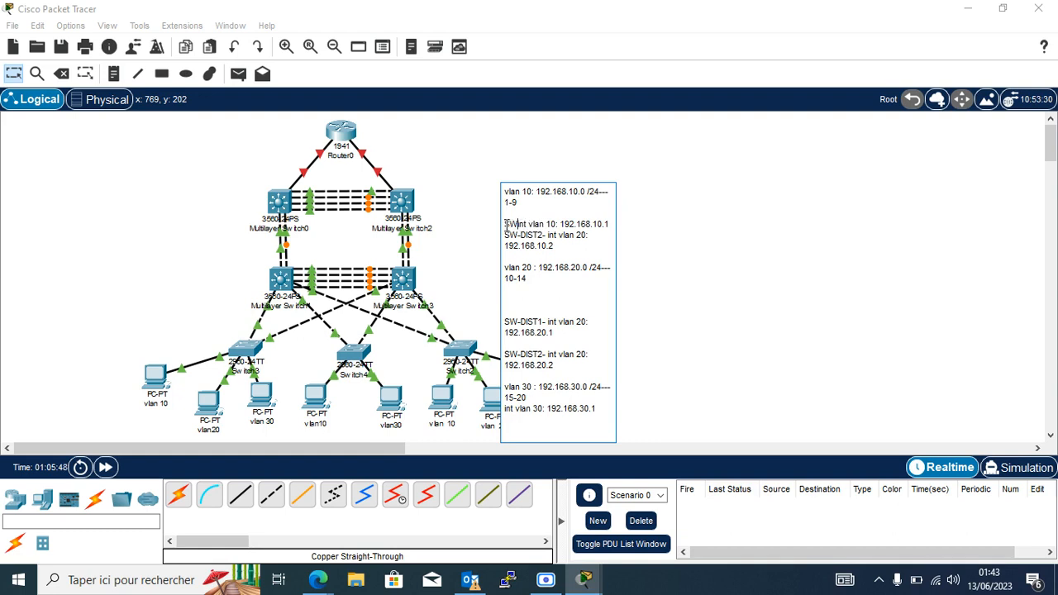
{"action": "left_click_drag", "start_coordinate": [506, 224], "coordinate": [614, 224]}
{"action": "key", "text": "BackSpace"}
{"action": "key", "text": "BackSpace"}
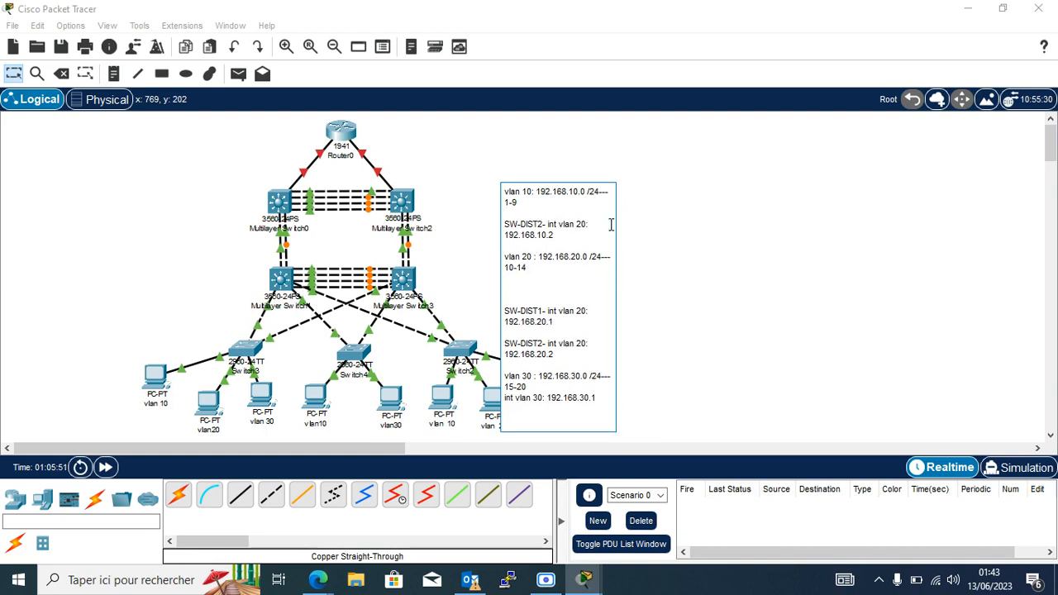
Change the pasted entry to 'SW-DIST1- int vlan 10: 192.168.10.1' and select it.
{"action": "left_click", "coordinate": [544, 224]}
{"action": "key", "text": "BackSpace"}
{"action": "type", "text": "10.1"}
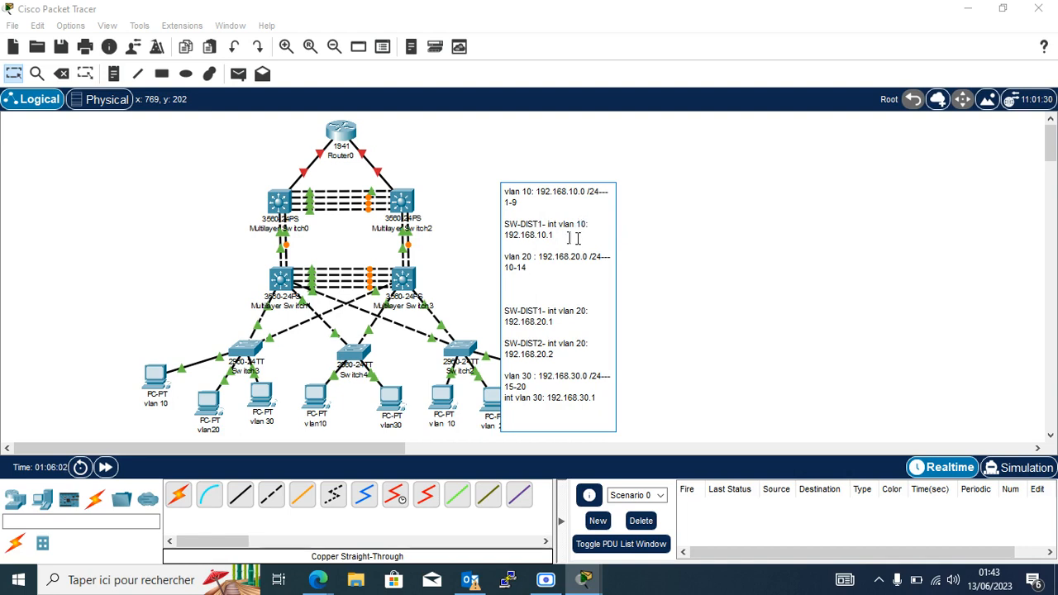
{"action": "key", "text": "Return"}
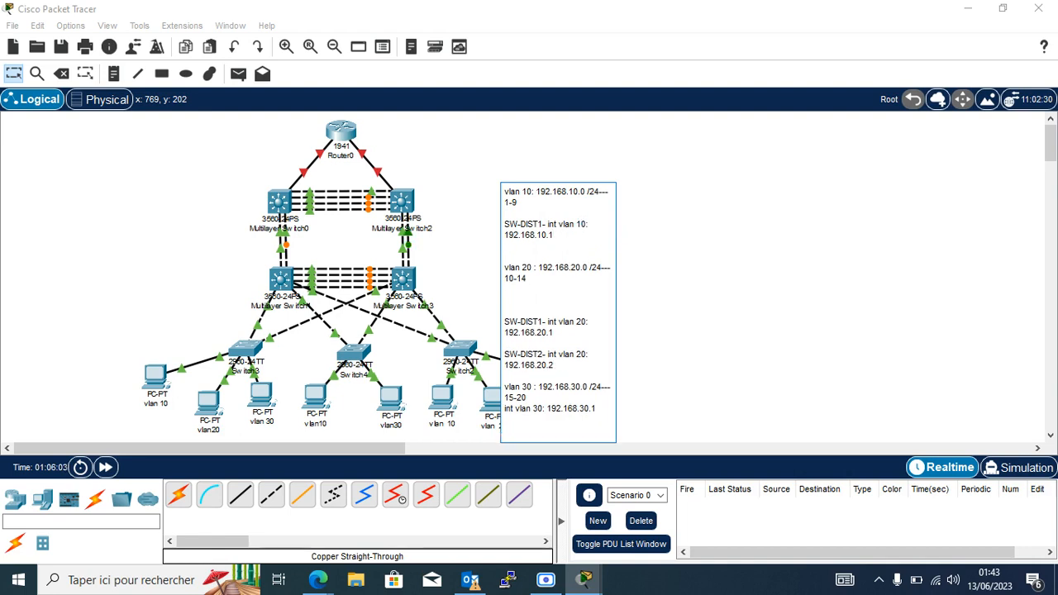
{"action": "left_click_drag", "start_coordinate": [506, 222], "coordinate": [556, 241]}
{"action": "key", "text": "ctrl+c"}
Add 'SW-DIST2- int vlan 10: 192.168.10.2' below the SW-DIST1 VLAN 10 entry.
{"action": "left_click", "coordinate": [555, 240]}
{"action": "key", "text": "Return"}
{"action": "key", "text": "Return"}
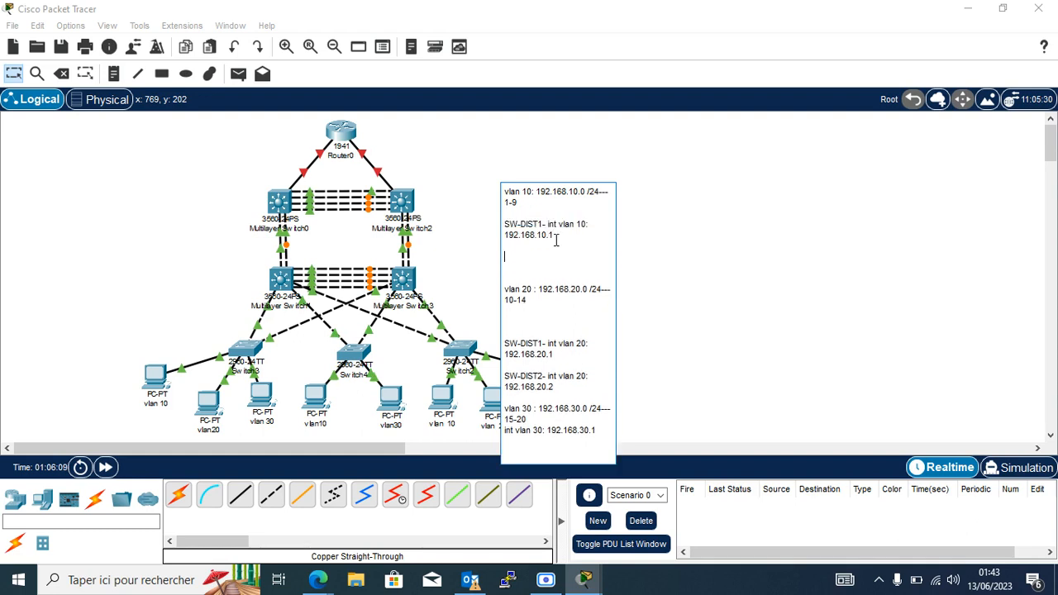
{"action": "key", "text": "BackSpace"}
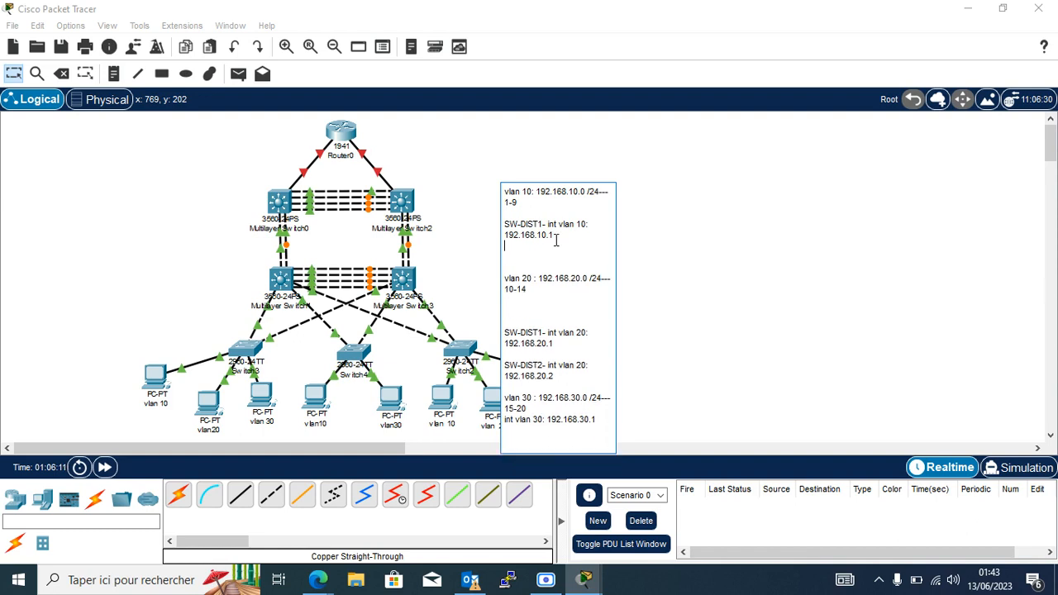
{"action": "key", "text": "ctrl+v"}
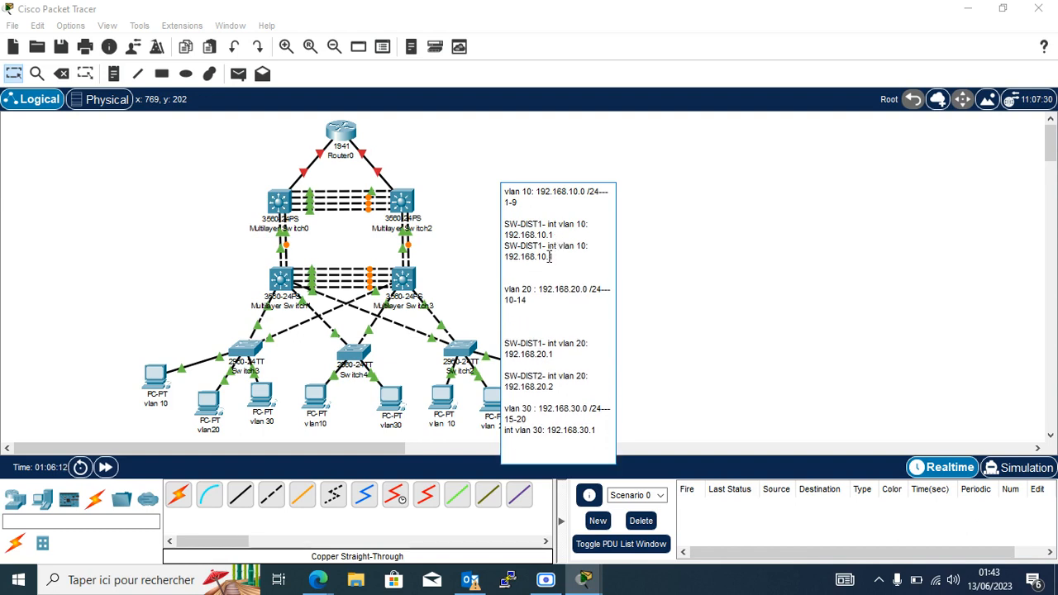
{"action": "key", "text": "Return"}
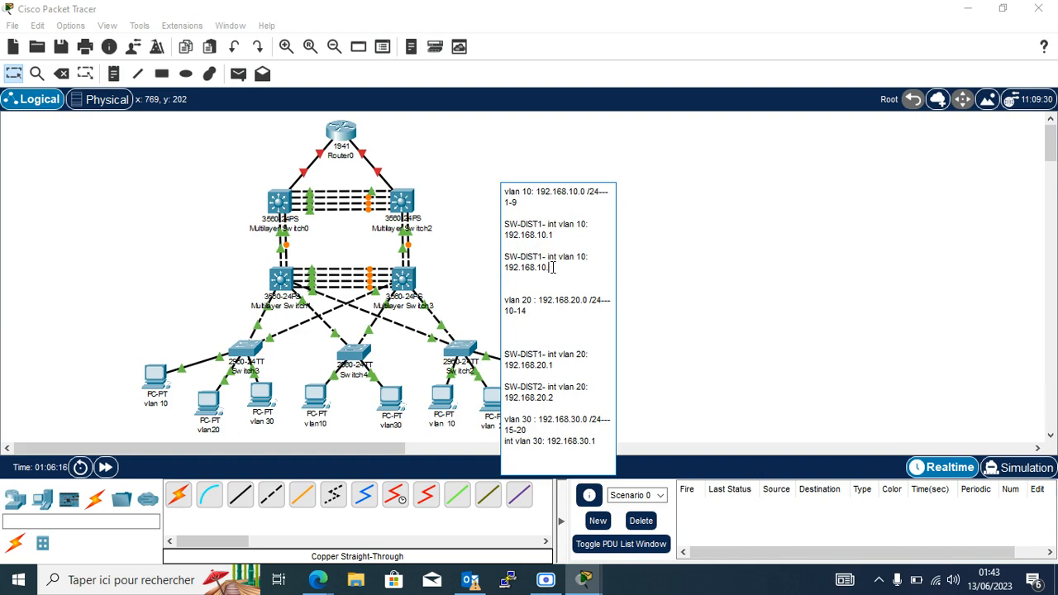
{"action": "left_click", "coordinate": [541, 257]}
{"action": "key", "text": "BackSpace"}
{"action": "type", "text": "2"}
Remove extra blank lines below 10-14 and delete the note's old last line.
{"action": "key", "text": "Return"}
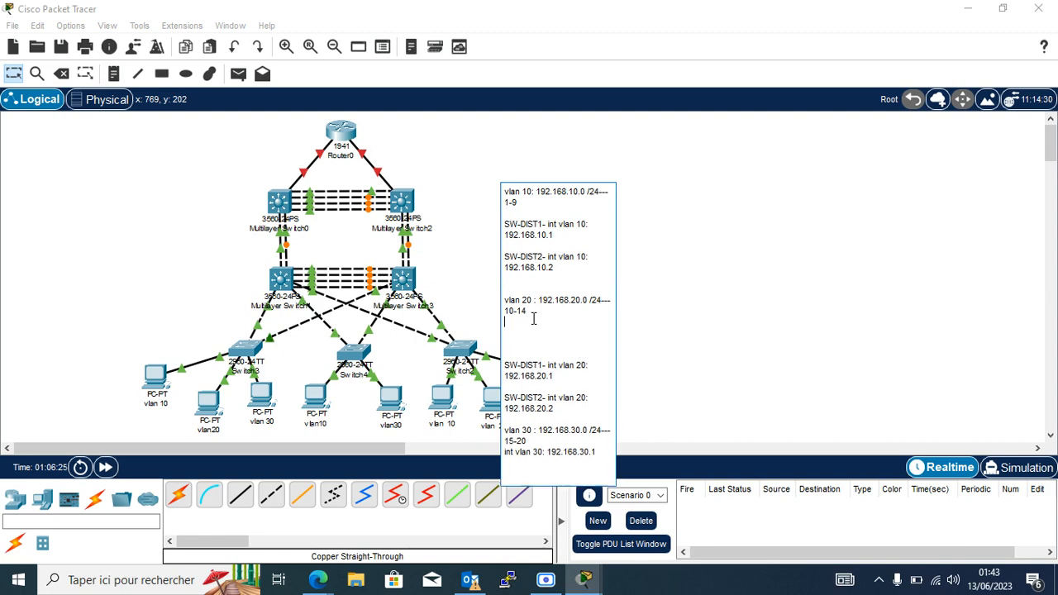
{"action": "key", "text": "BackSpace"}
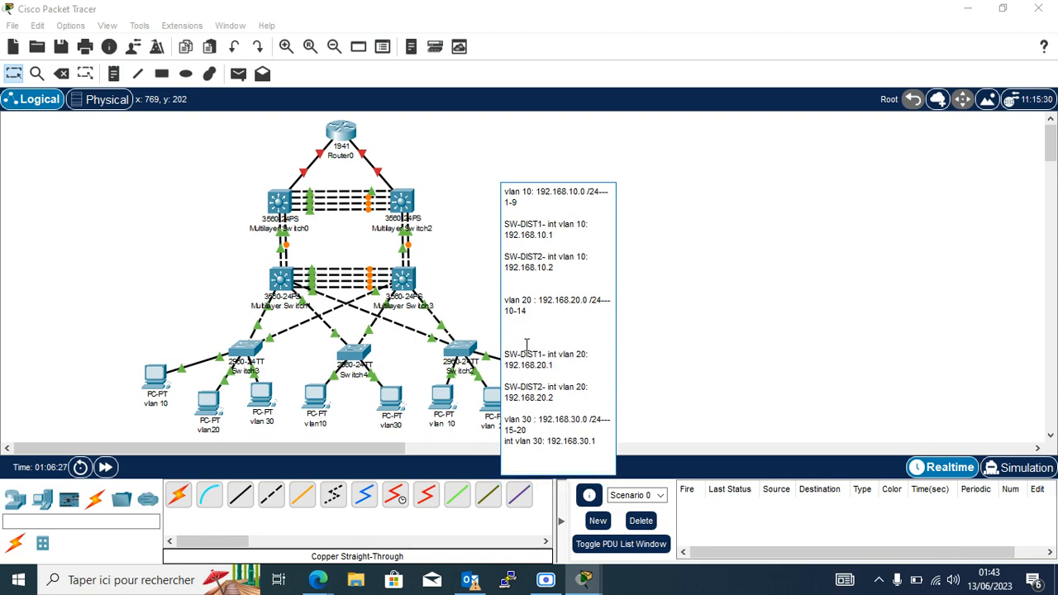
{"action": "key", "text": "BackSpace"}
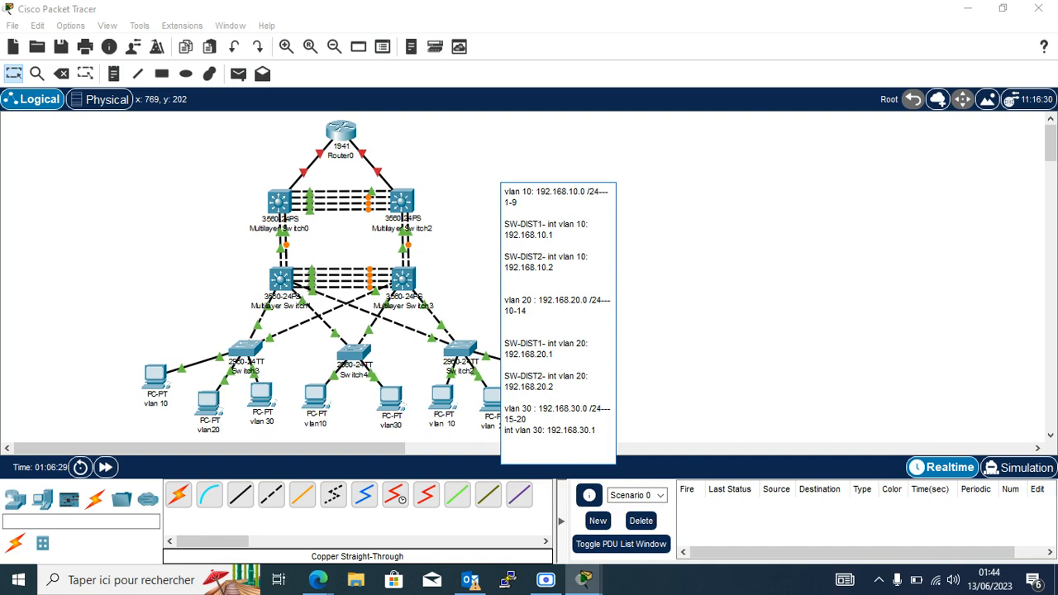
{"action": "key", "text": "BackSpace"}
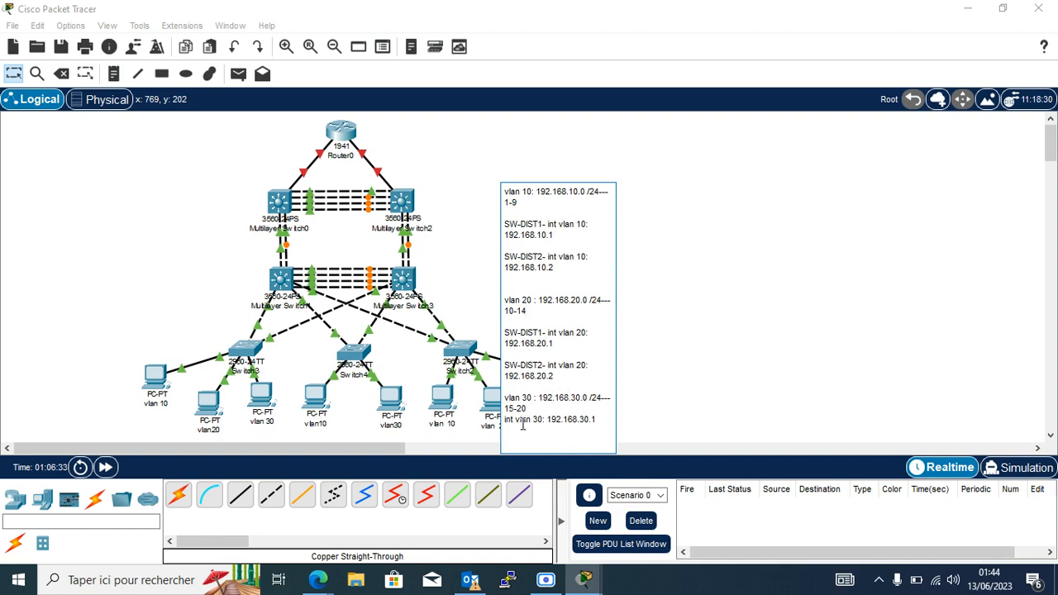
{"action": "left_click_drag", "start_coordinate": [504, 422], "coordinate": [599, 422]}
{"action": "key", "text": "BackSpace"}
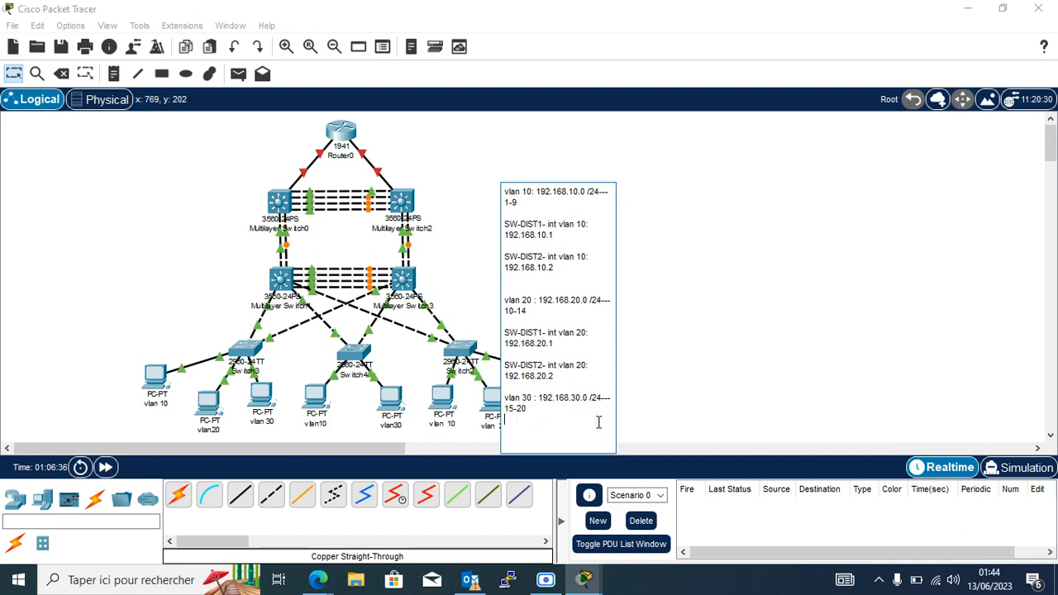
Paste the SW-DIST1 entry as the last line and change its address to 192.168.30.1.
{"action": "key", "text": "ctrl+v"}
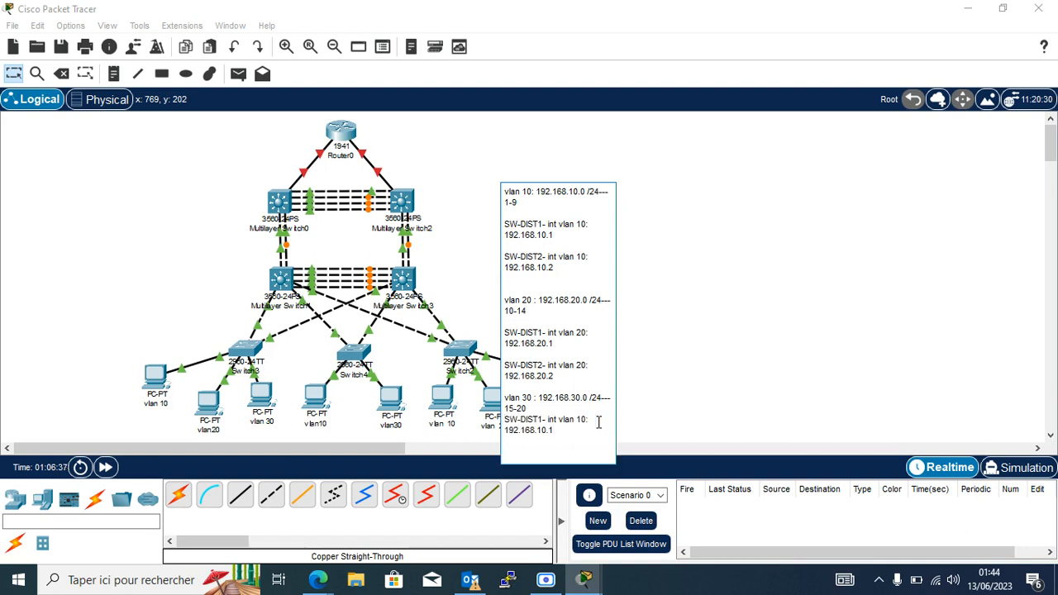
{"action": "left_click", "coordinate": [539, 430]}
{"action": "key", "text": "BackSpace"}
{"action": "type", "text": "3"}
{"action": "left_click", "coordinate": [558, 431]}
{"action": "key", "text": "Return"}
{"action": "key", "text": "Return"}
Add a SW-DIST2 vlan 30 entry and switch the SW-DIST1 line to vlan 30.
{"action": "key", "text": "ctrl+v"}
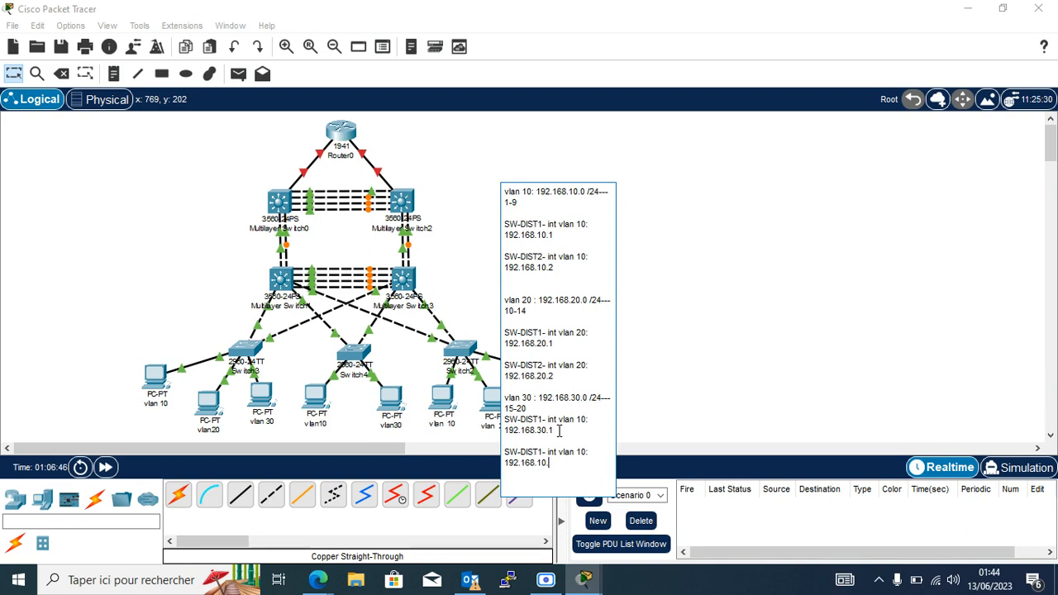
{"action": "left_click", "coordinate": [544, 465]}
{"action": "key", "text": "BackSpace"}
{"action": "type", "text": "3"}
{"action": "left_click", "coordinate": [543, 452]}
{"action": "key", "text": "BackSpace"}
{"action": "type", "text": "2"}
{"action": "left_click", "coordinate": [581, 452]}
{"action": "key", "text": "BackSpace"}
{"action": "type", "text": "3"}
{"action": "left_click", "coordinate": [583, 421]}
{"action": "key", "text": "BackSpace"}
Finish editing and nudge the note slightly up and to the right.
{"action": "left_click", "coordinate": [683, 253]}
{"action": "left_click_drag", "start_coordinate": [587, 318], "coordinate": [629, 275]}
{"action": "left_click", "coordinate": [723, 295]}
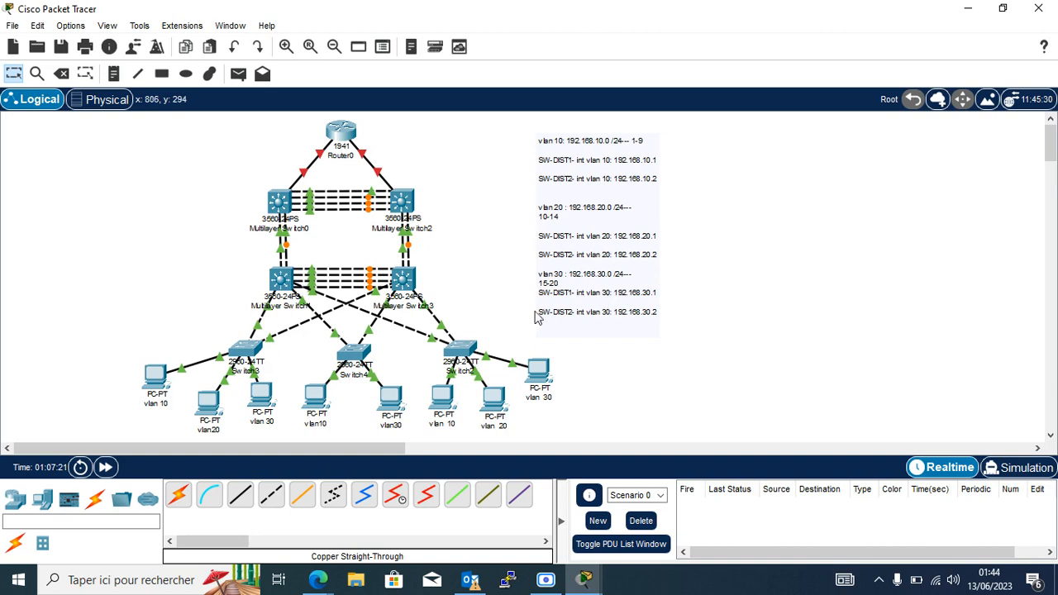
Open Multilayer Switch3's CLI and enter interface vlan 10.
{"action": "left_click", "coordinate": [403, 286]}
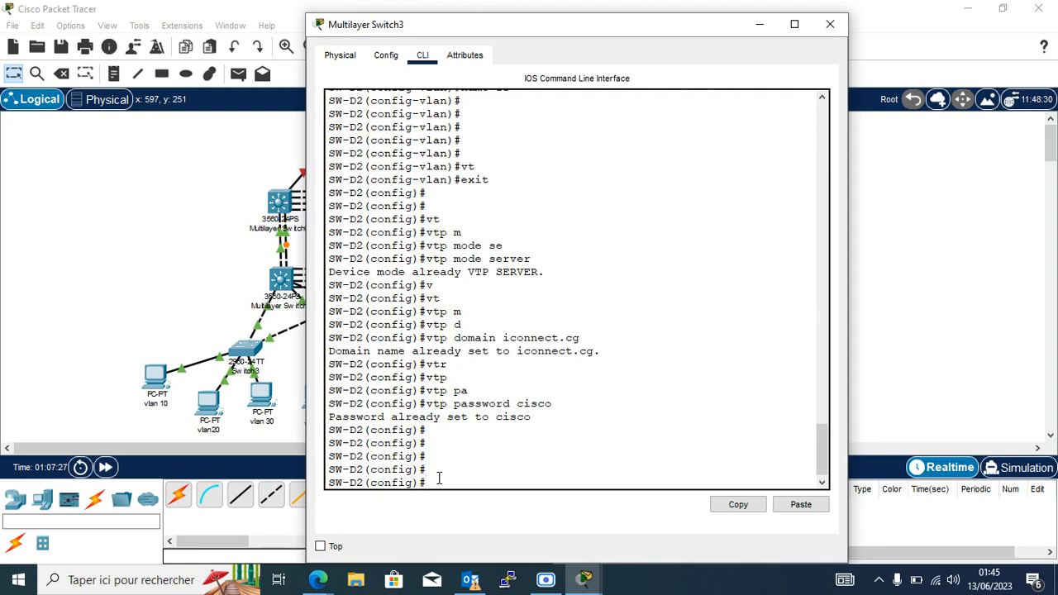
{"action": "type", "text": "in"}
{"action": "key", "text": "Tab"}
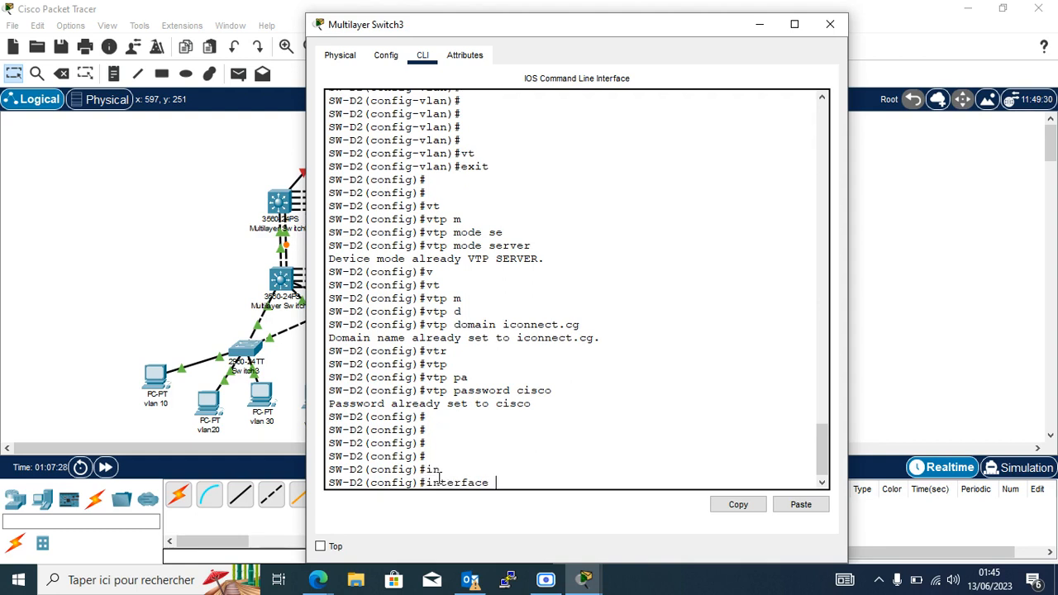
{"action": "type", "text": "v"}
{"action": "key", "text": "Tab"}
{"action": "type", "text": "l"}
{"action": "key", "text": "Tab"}
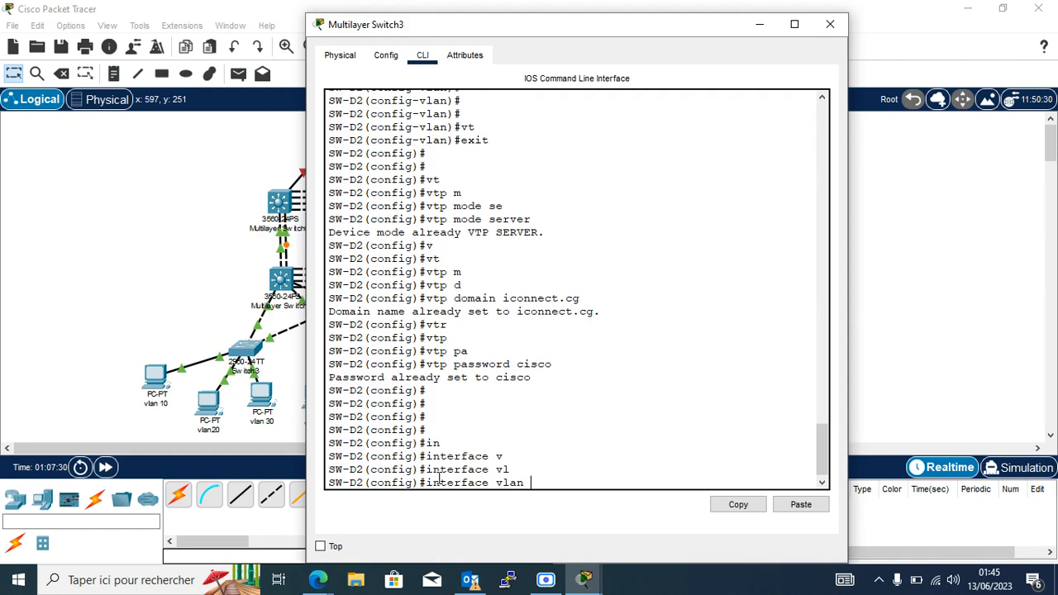
{"action": "type", "text": "10"}
{"action": "key", "text": "Return"}
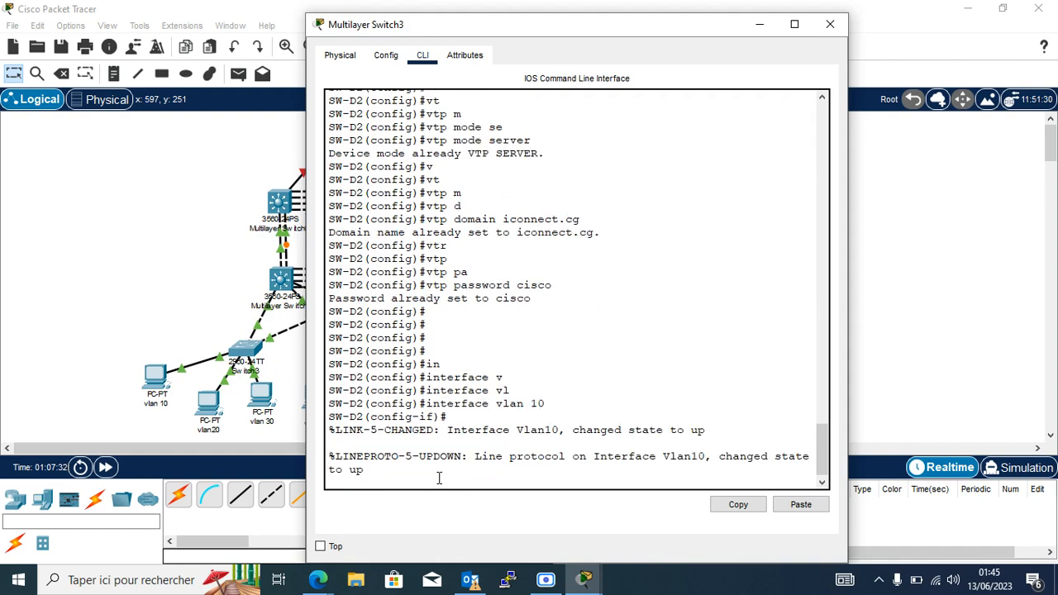
{"action": "key", "text": "Return"}
{"action": "key", "text": "Return"}
{"action": "key", "text": "Return"}
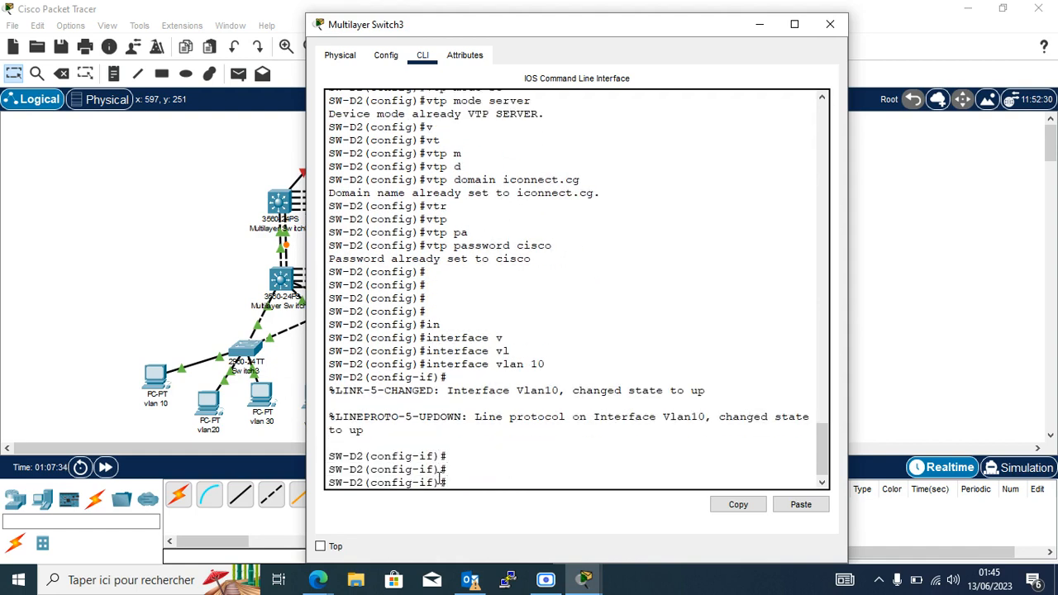
Assign 192.168.10.2 255.255.255.0 to VLAN 10 and enable it with no shutdown.
{"action": "key", "text": "BackSpace"}
{"action": "type", "text": "p add"}
{"action": "key", "text": "Tab"}
{"action": "type", "text": "192"}
{"action": "key", "text": "Return"}
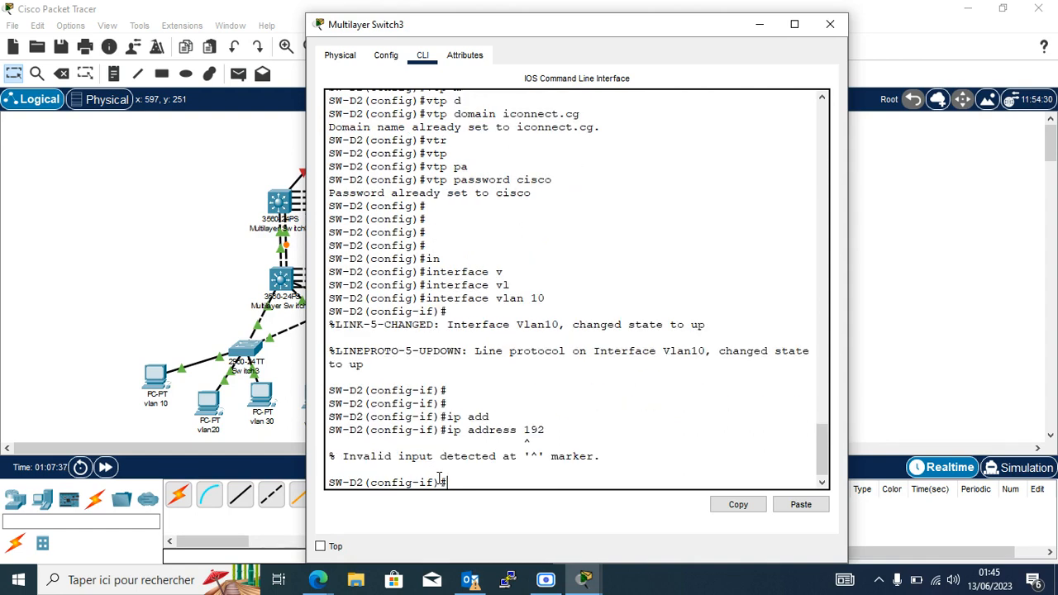
{"action": "key", "text": "Up"}
{"action": "type", "text": ".168."}
{"action": "type", "text": "10.2"}
{"action": "type", "text": " 2552"}
{"action": "type", "text": ".255.25"}
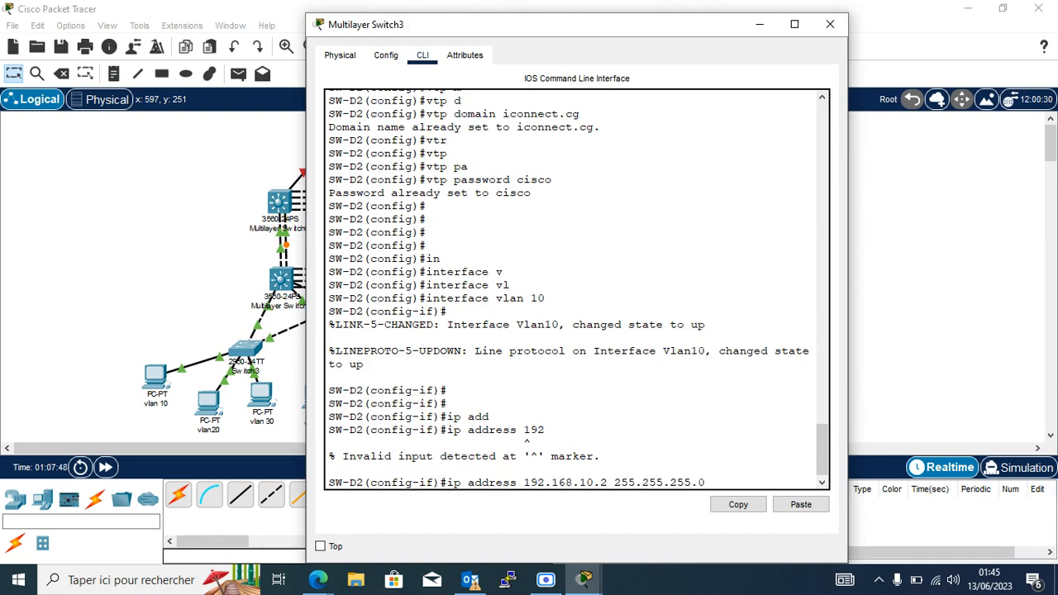
{"action": "type", "text": "5.0"}
{"action": "key", "text": "Return"}
{"action": "type", "text": "no sh"}
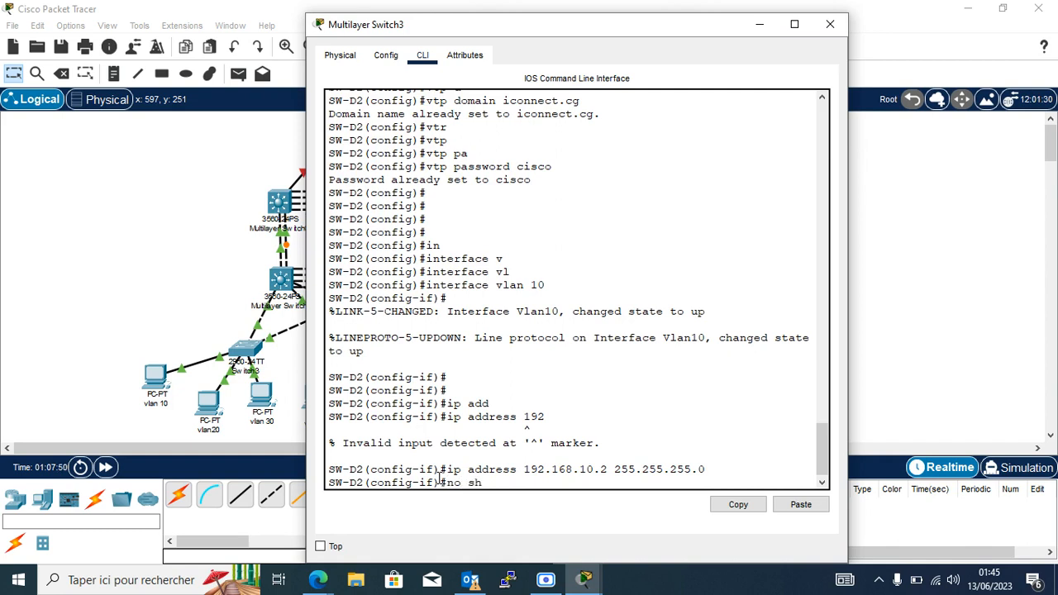
{"action": "key", "text": "Return"}
{"action": "key", "text": "Return"}
{"action": "key", "text": "Return"}
{"action": "key", "text": "Return"}
{"action": "key", "text": "Return"}
{"action": "key", "text": "Return"}
{"action": "key", "text": "Return"}
{"action": "key", "text": "Up"}
{"action": "key", "text": "Up"}
{"action": "key", "text": "Up"}
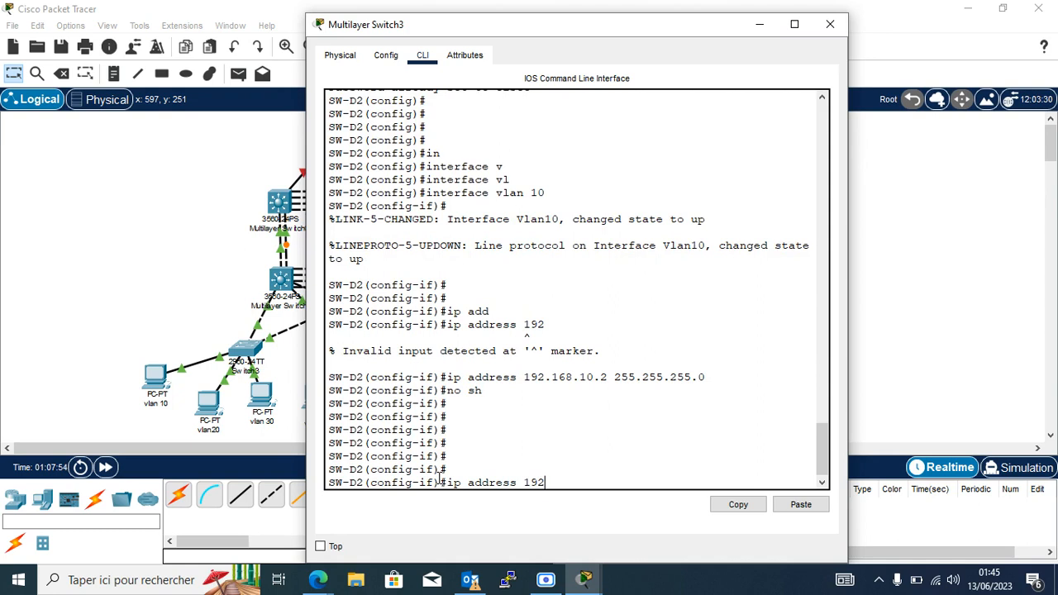
{"action": "key", "text": "Up"}
{"action": "key", "text": "BackSpace"}
{"action": "key", "text": "BackSpace"}
Create interface vlan 20 with 192.168.20.2 255.255.255.0 and enable it.
{"action": "type", "text": "0"}
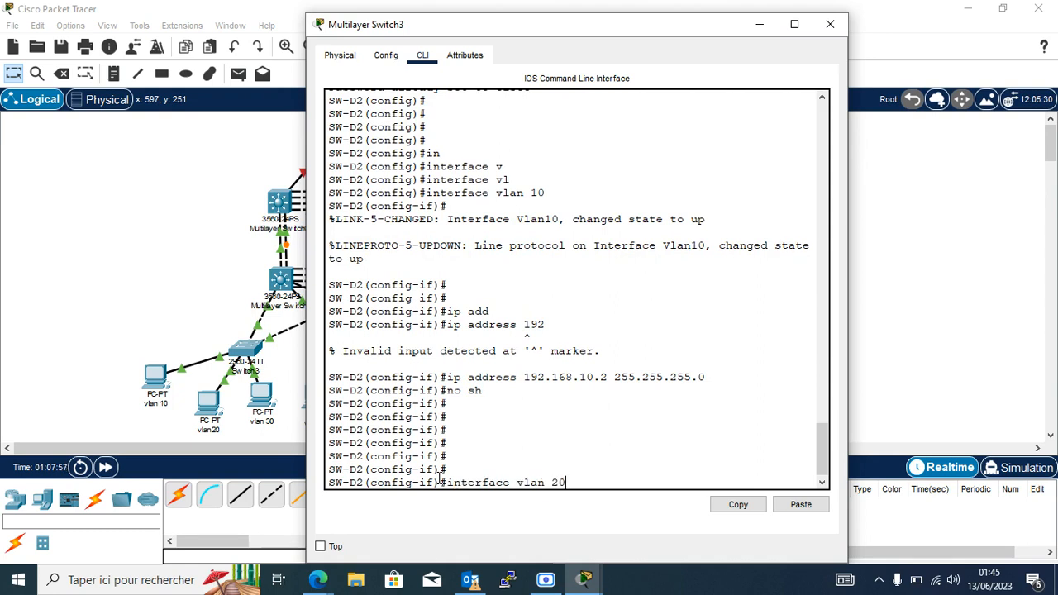
{"action": "key", "text": "Return"}
{"action": "key", "text": "Up"}
{"action": "key", "text": "Up"}
{"action": "key", "text": "Up"}
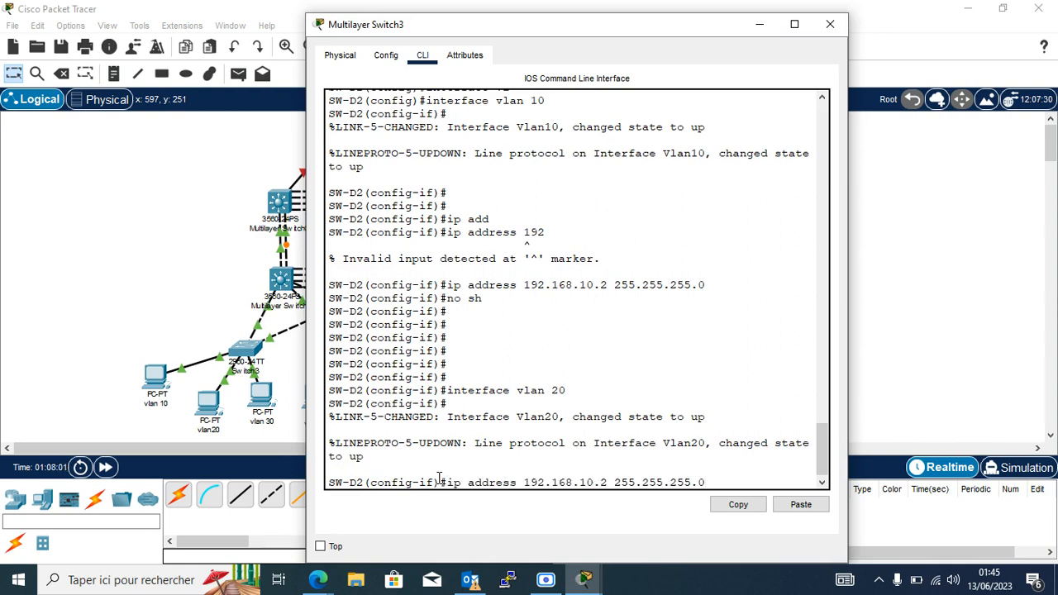
{"action": "key", "text": "Left"}
{"action": "key", "text": "Left"}
{"action": "key", "text": "Left"}
{"action": "key", "text": "Left"}
{"action": "key", "text": "Left"}
{"action": "key", "text": "Left"}
{"action": "key", "text": "Left"}
{"action": "key", "text": "BackSpace"}
{"action": "type", "text": "2"}
{"action": "key", "text": "Return"}
{"action": "key", "text": "Return"}
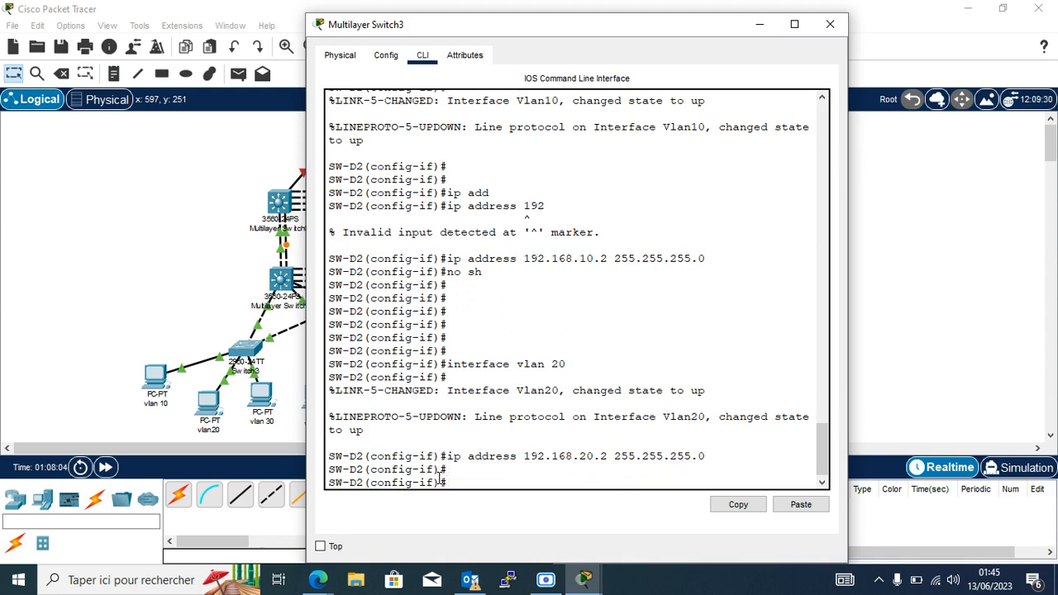
{"action": "type", "text": "no sh"}
{"action": "key", "text": "Return"}
{"action": "key", "text": "Return"}
{"action": "key", "text": "Return"}
{"action": "key", "text": "Return"}
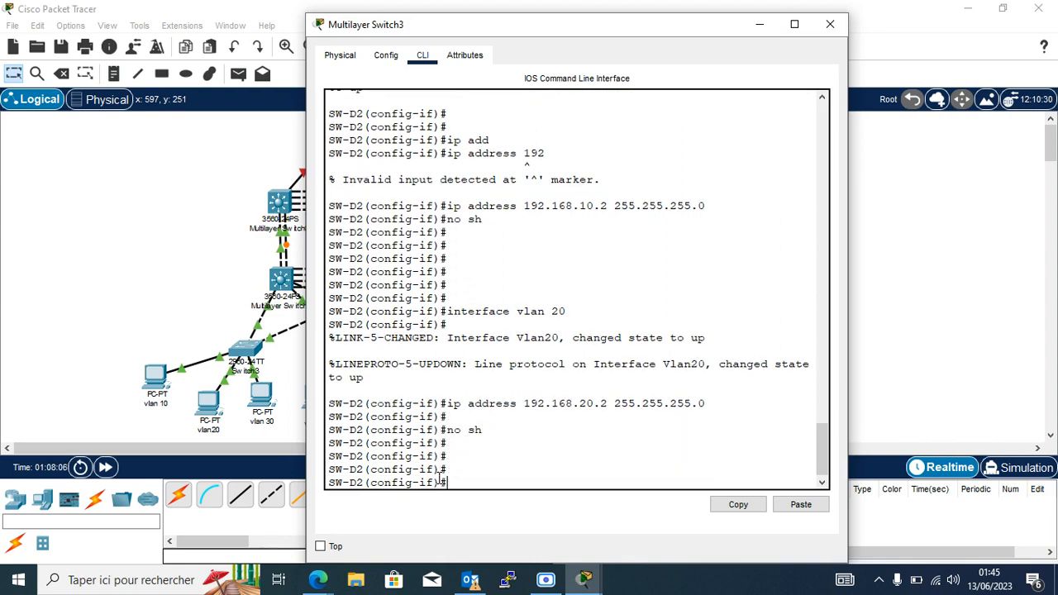
Create interface vlan 30 with 192.168.30.2 255.255.255.0 and enable it.
{"action": "type", "text": "interface vlan 20"}
{"action": "key", "text": "BackSpace"}
{"action": "key", "text": "BackSpace"}
{"action": "type", "text": "30"}
{"action": "key", "text": "Return"}
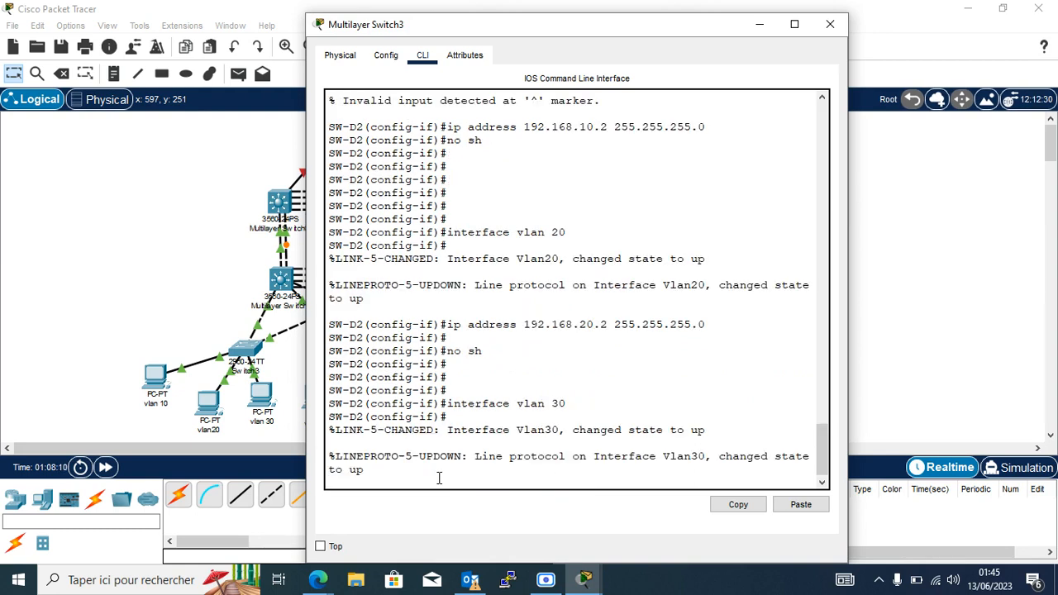
{"action": "key", "text": "Return"}
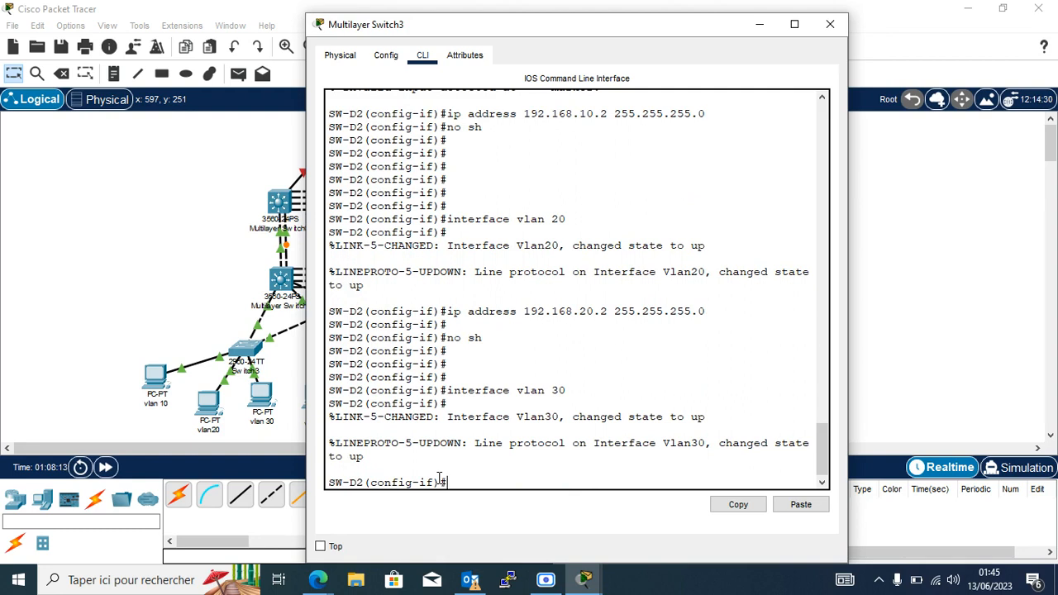
{"action": "type", "text": "no sh"}
{"action": "key", "text": "Up"}
{"action": "key", "text": "Up"}
{"action": "key", "text": "Up"}
{"action": "key", "text": "Left"}
{"action": "key", "text": "Left"}
{"action": "key", "text": "Left"}
{"action": "key", "text": "Left"}
{"action": "key", "text": "Left"}
{"action": "key", "text": "Left"}
{"action": "key", "text": "Left"}
{"action": "key", "text": "Left"}
{"action": "key", "text": "Left"}
{"action": "key", "text": "Left"}
{"action": "key", "text": "Left"}
{"action": "key", "text": "Left"}
{"action": "key", "text": "Left"}
{"action": "key", "text": "Left"}
{"action": "key", "text": "Left"}
{"action": "key", "text": "Left"}
{"action": "key", "text": "Left"}
{"action": "key", "text": "BackSpace"}
{"action": "type", "text": "3"}
{"action": "key", "text": "Return"}
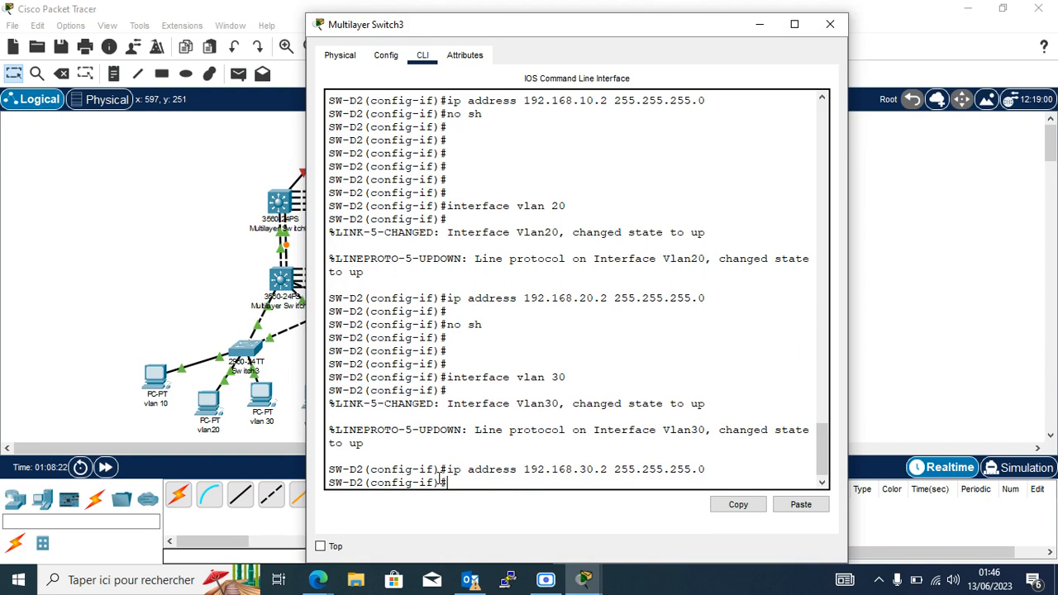
{"action": "type", "text": "no sh"}
{"action": "key", "text": "Return"}
{"action": "key", "text": "Return"}
{"action": "key", "text": "Return"}
{"action": "key", "text": "Return"}
{"action": "key", "text": "Return"}
{"action": "key", "text": "Return"}
{"action": "key", "text": "Return"}
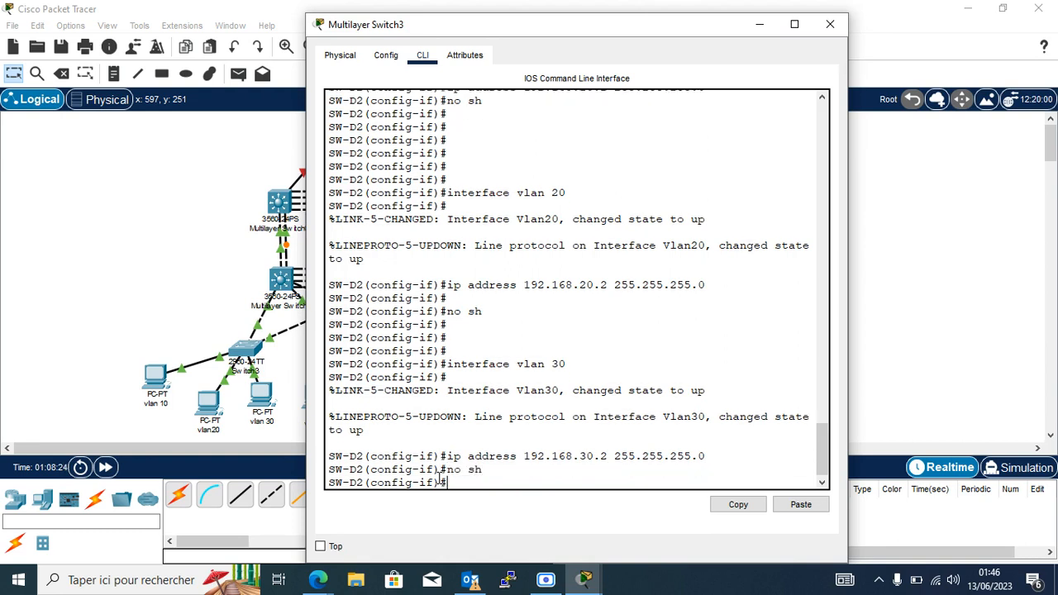
{"action": "left_click", "coordinate": [727, 238]}
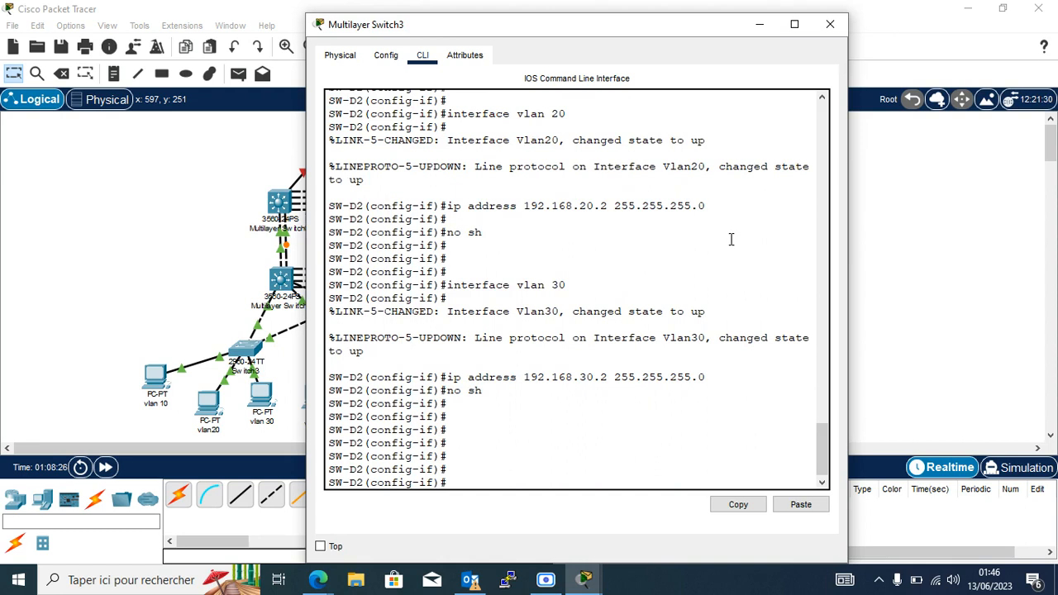
Minimize the Multilayer Switch3 console to show the topology, then bring up the screen recorder.
{"action": "left_click", "coordinate": [761, 24]}
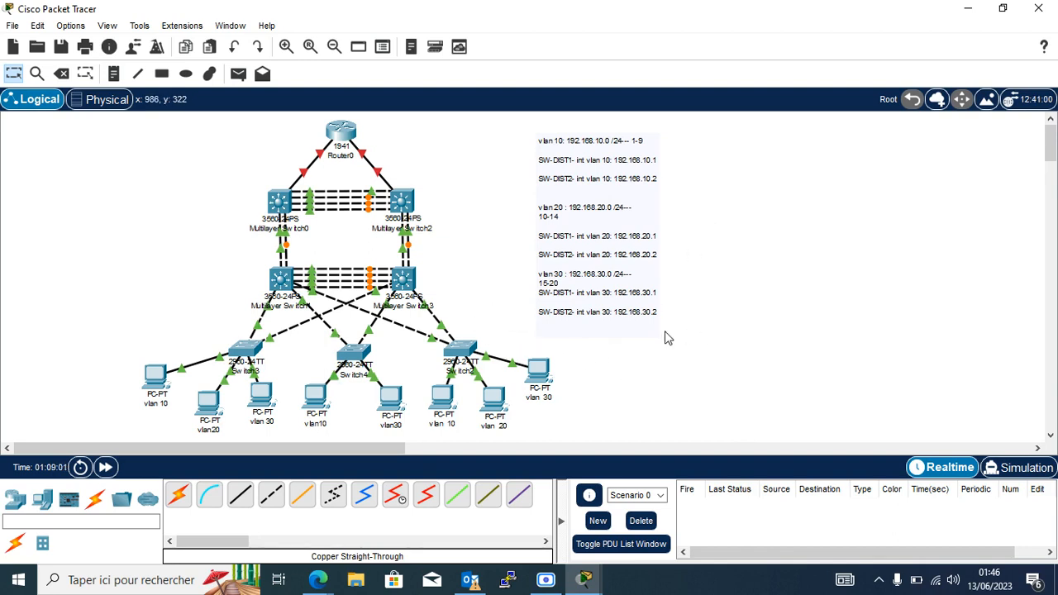
{"action": "mouse_move", "coordinate": [460, 352]}
{"action": "left_click", "coordinate": [559, 586]}
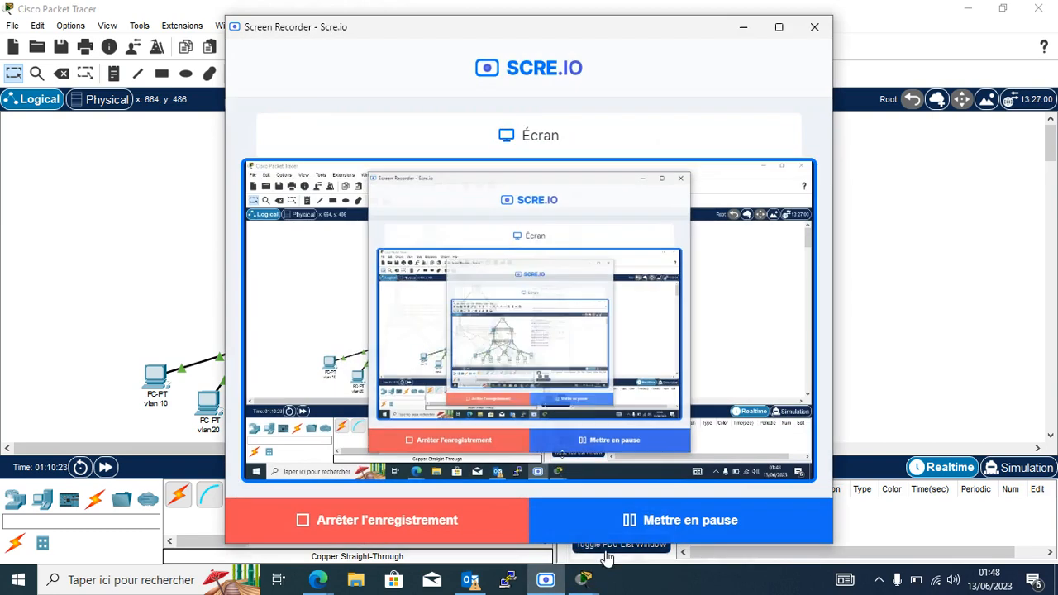